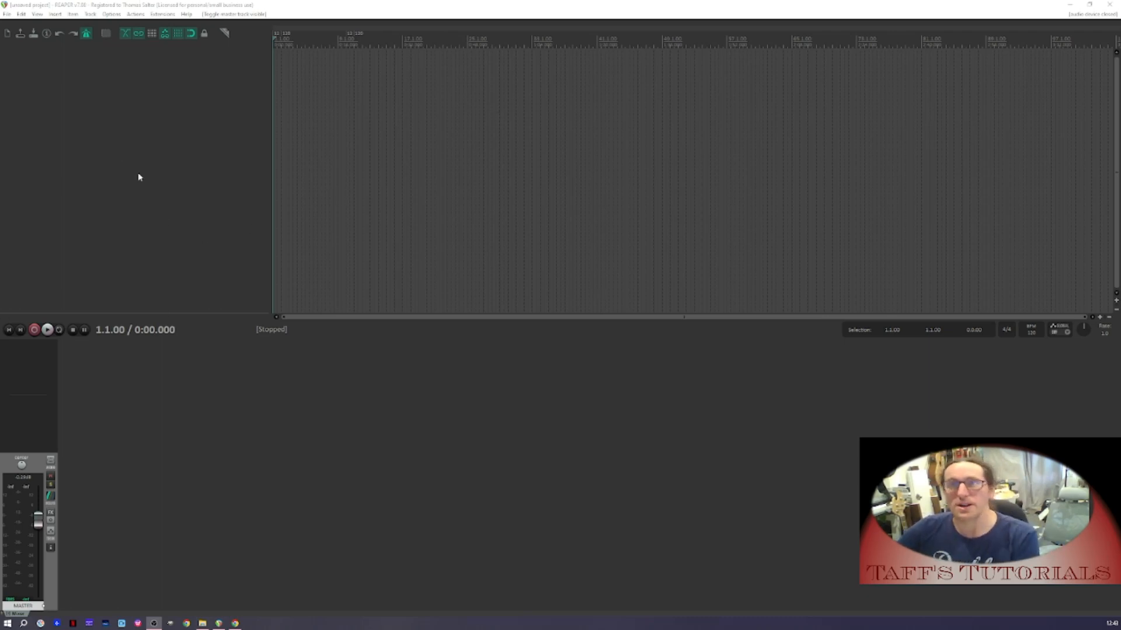
Open the audio device preferences
{"action": "left_click", "coordinate": [111, 14]}
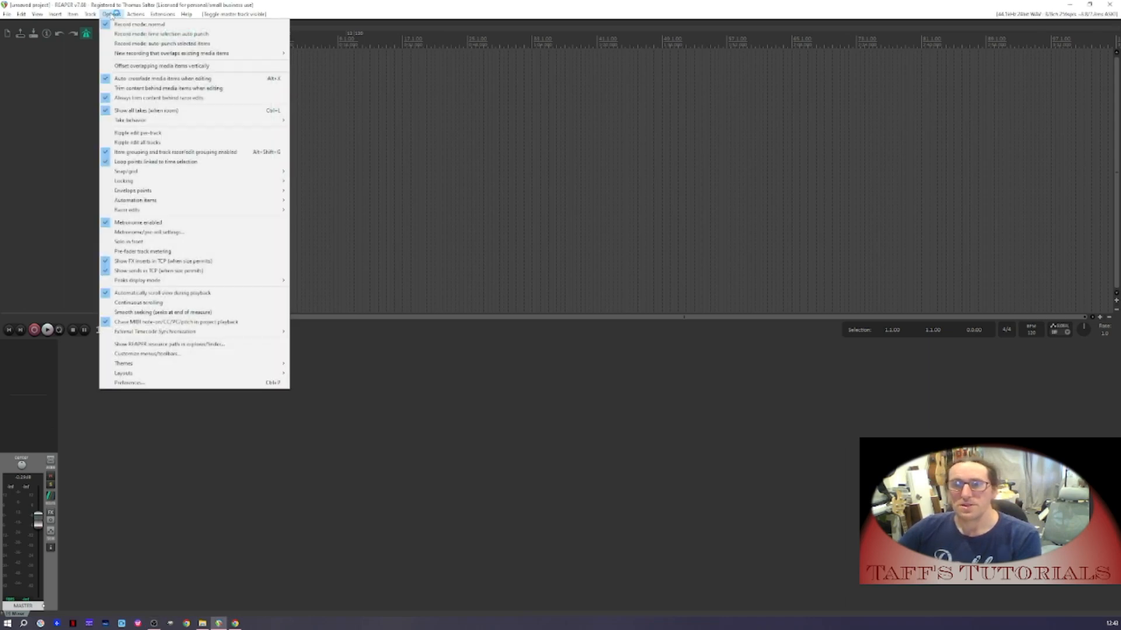
{"action": "left_click", "coordinate": [144, 383]}
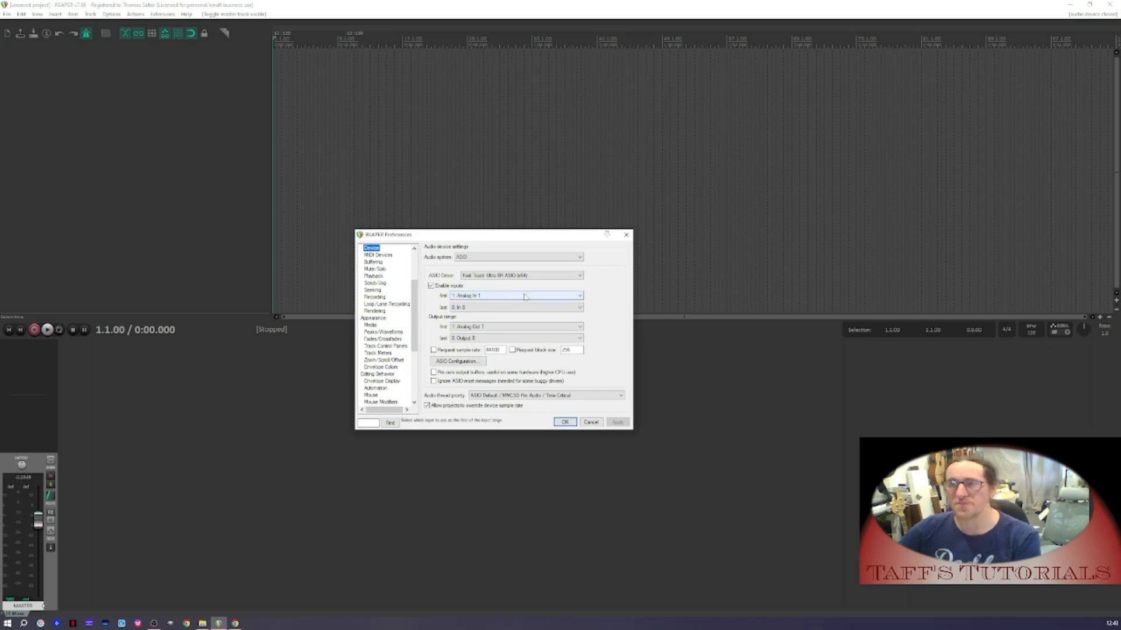
Try WaveOut as the audio system and look through its available input devices
{"action": "left_click", "coordinate": [518, 258]}
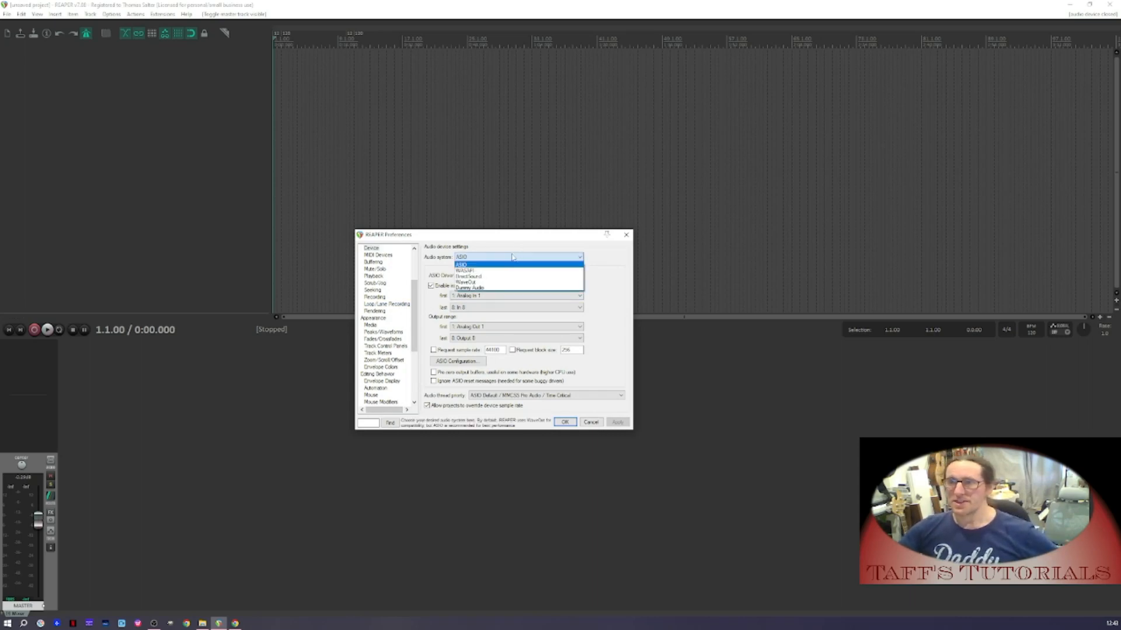
{"action": "left_click", "coordinate": [479, 283]}
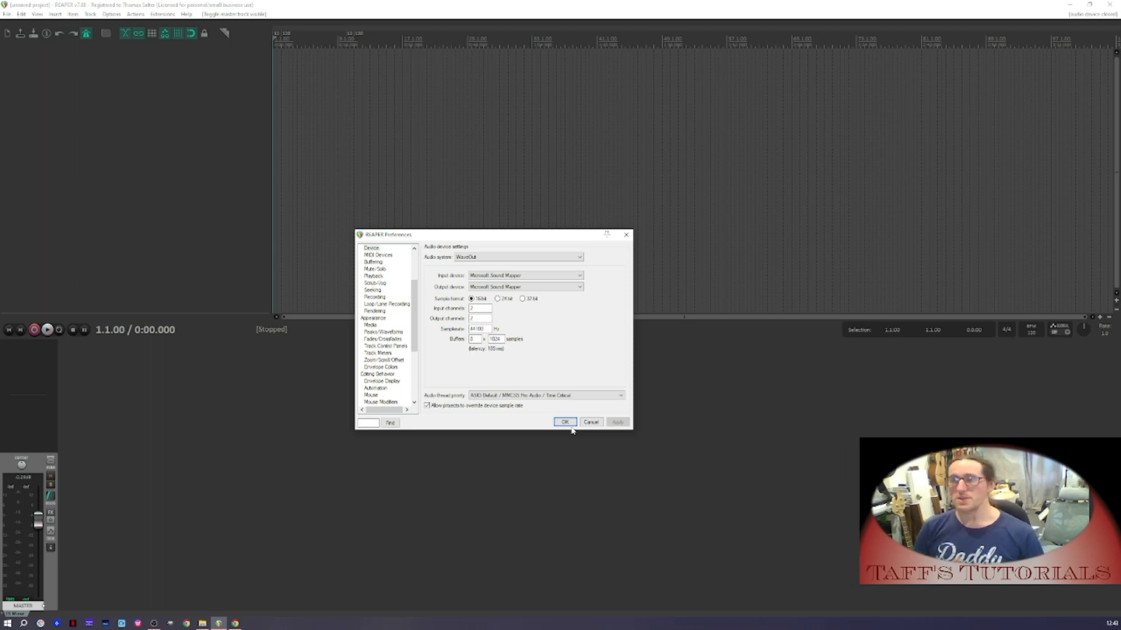
{"action": "left_click", "coordinate": [488, 276]}
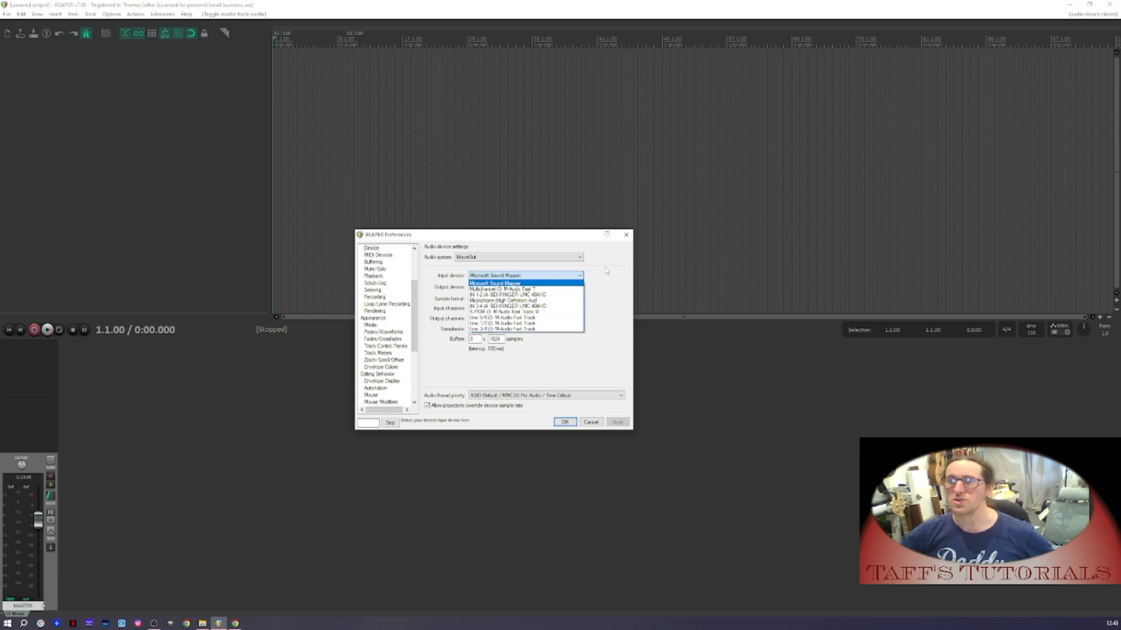
{"action": "left_click", "coordinate": [546, 263]}
Set the audio system to ASIO with the Fast Track Ultra 8R ASIO driver
{"action": "left_click", "coordinate": [514, 257]}
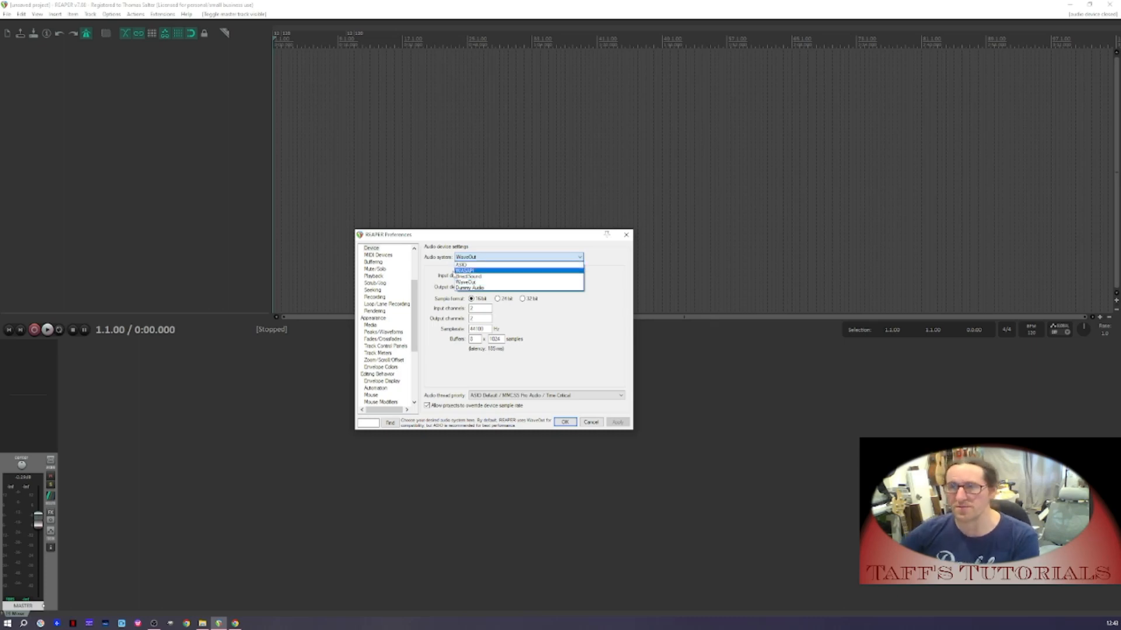
{"action": "left_click", "coordinate": [461, 264]}
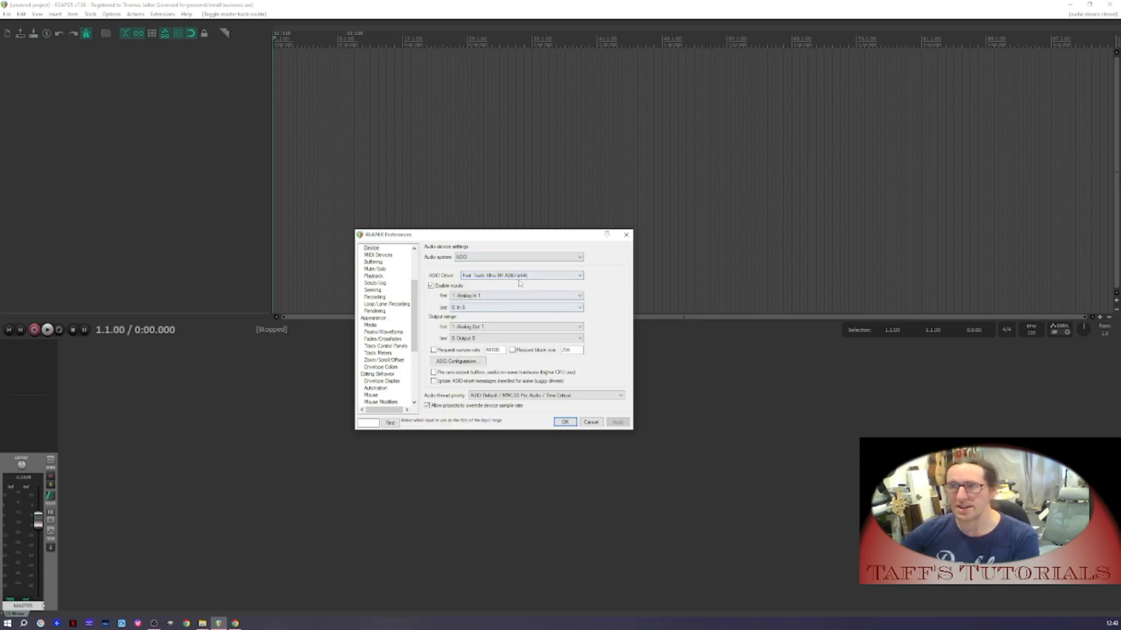
{"action": "left_click", "coordinate": [519, 275]}
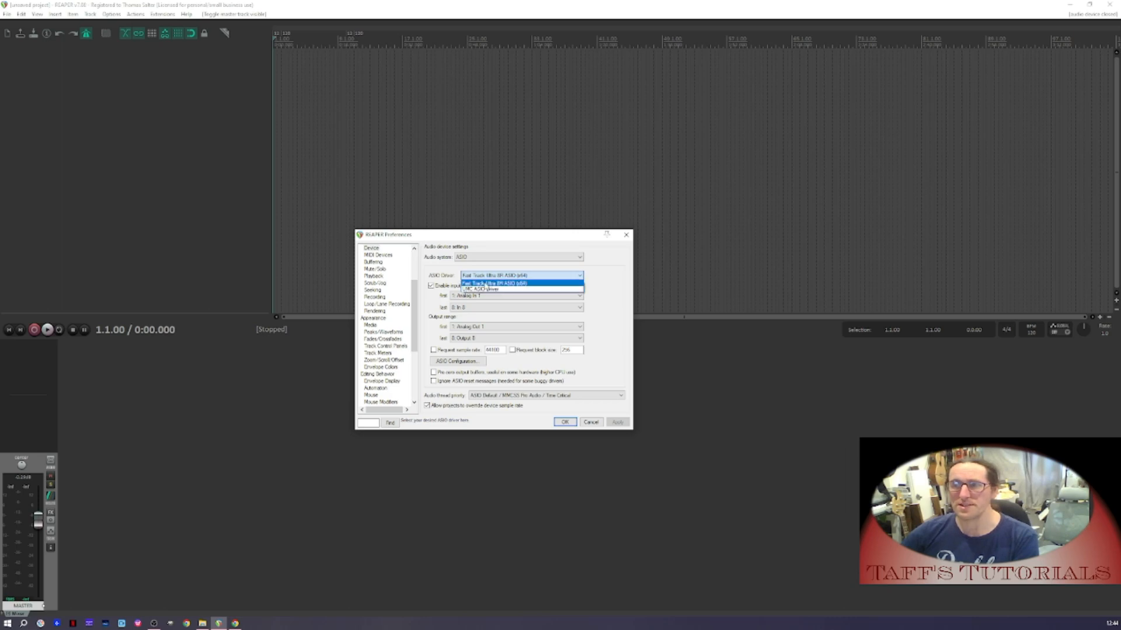
{"action": "left_click", "coordinate": [524, 286]}
Set the ASIO input range from 1: Analog In 1 to 8: In 8
{"action": "left_click", "coordinate": [508, 296]}
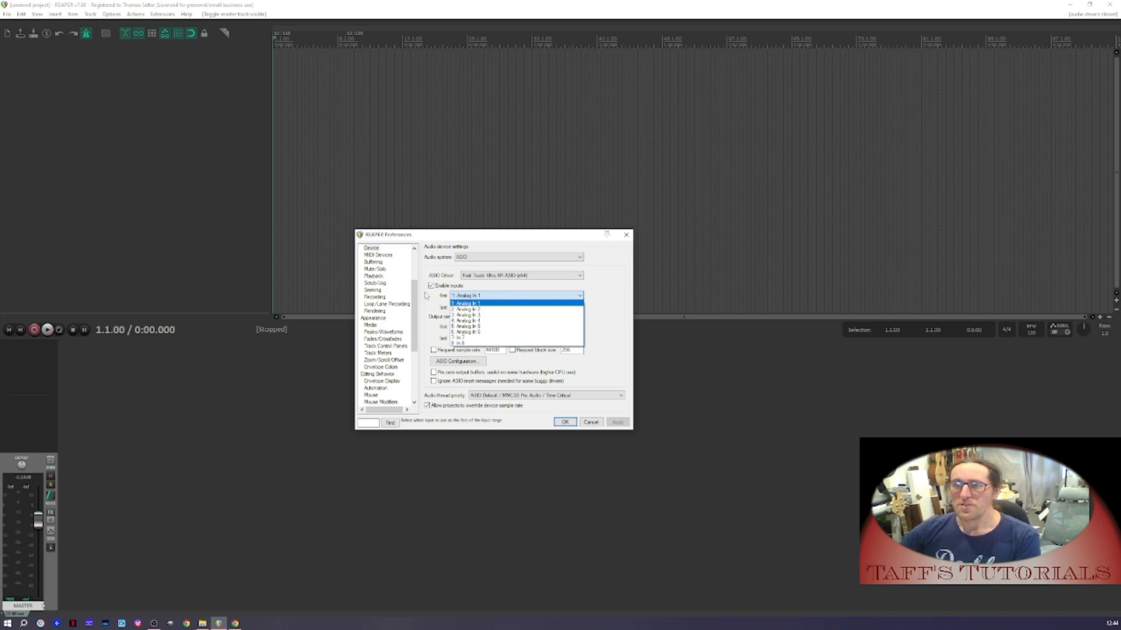
{"action": "left_click", "coordinate": [491, 303]}
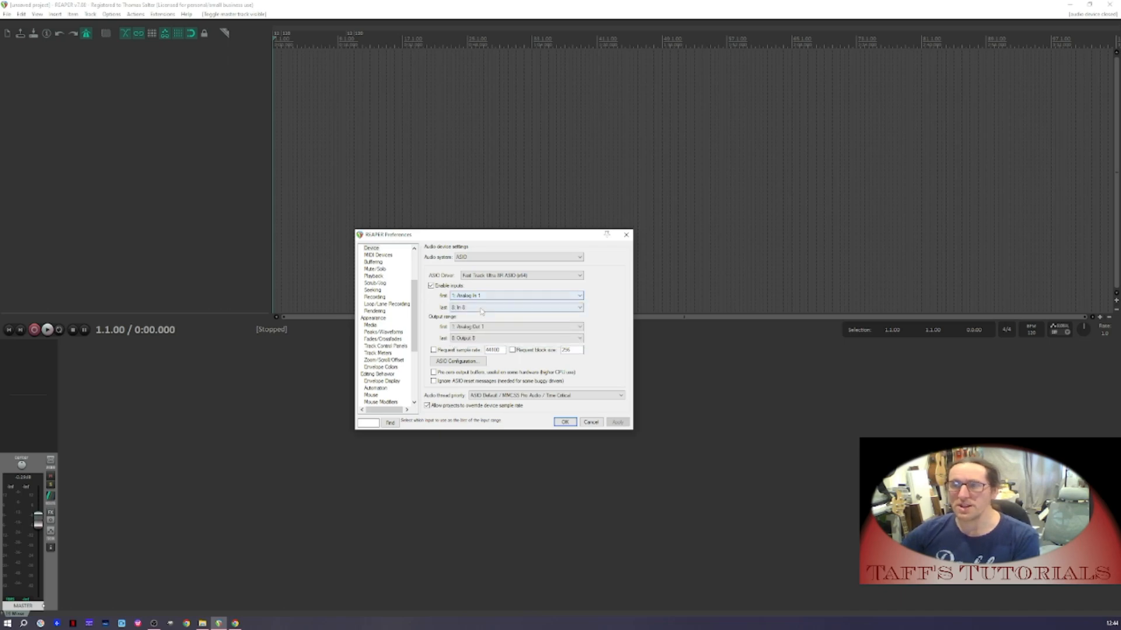
{"action": "left_click", "coordinate": [481, 308]}
{"action": "left_click", "coordinate": [479, 355]}
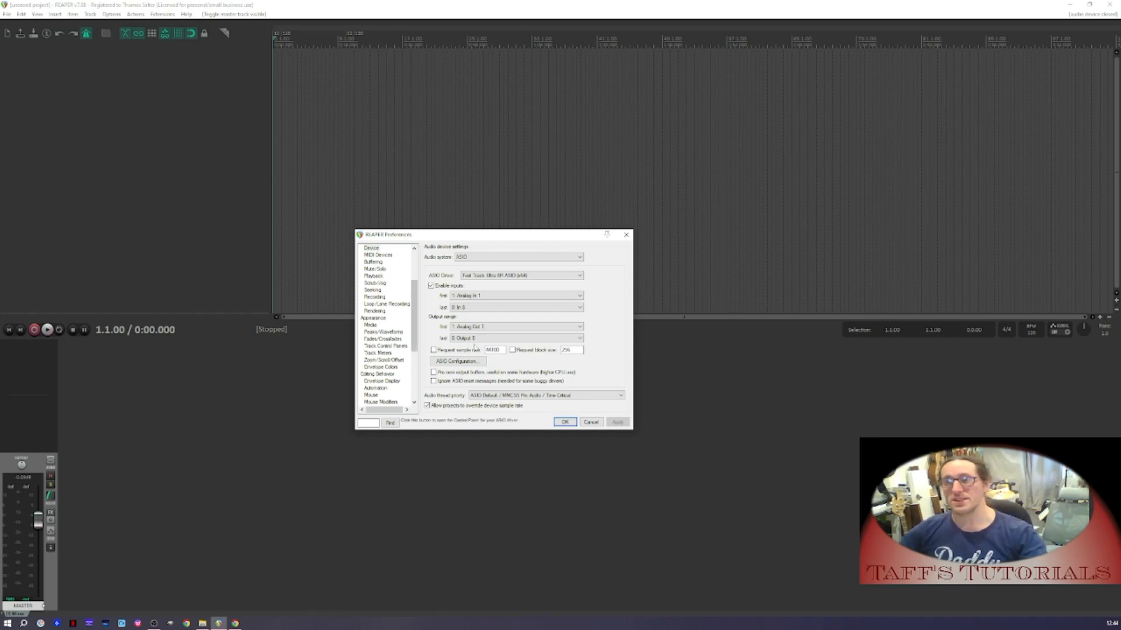
Set the ASIO output range from 1: Analog Out 1 to 8: Output 8
{"action": "left_click", "coordinate": [473, 328]}
{"action": "left_click", "coordinate": [474, 334]}
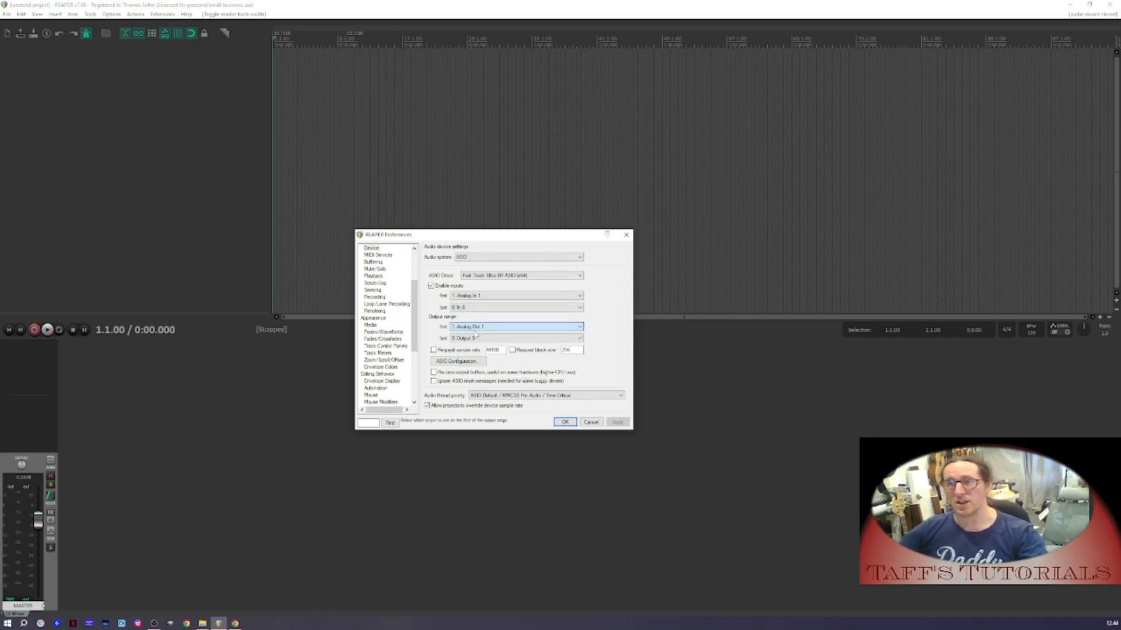
{"action": "left_click", "coordinate": [476, 338]}
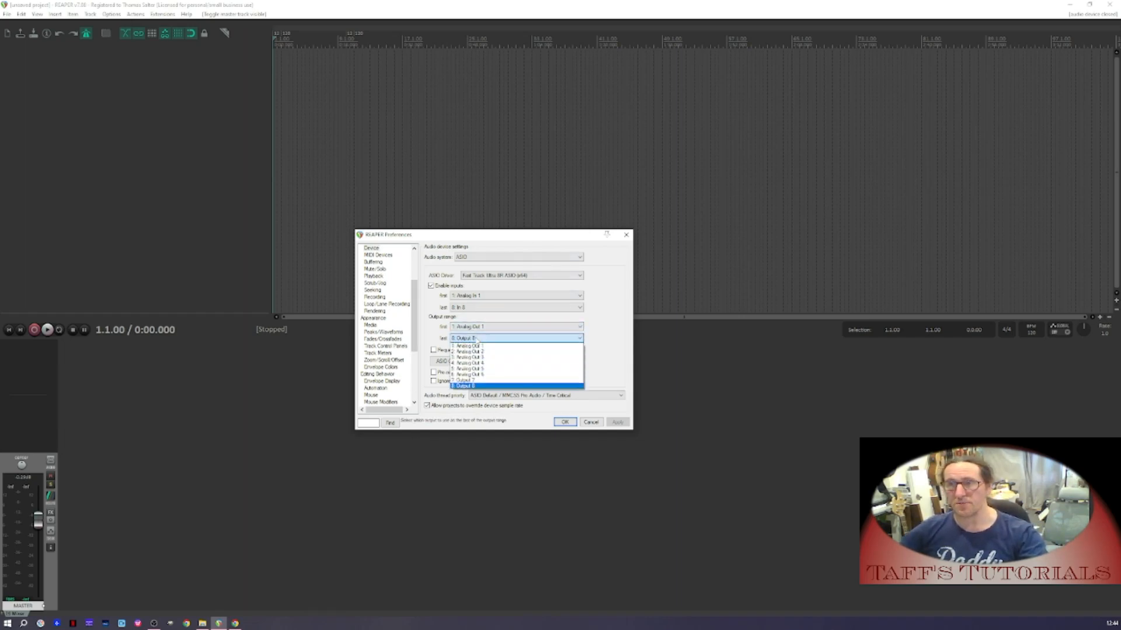
{"action": "left_click", "coordinate": [463, 386]}
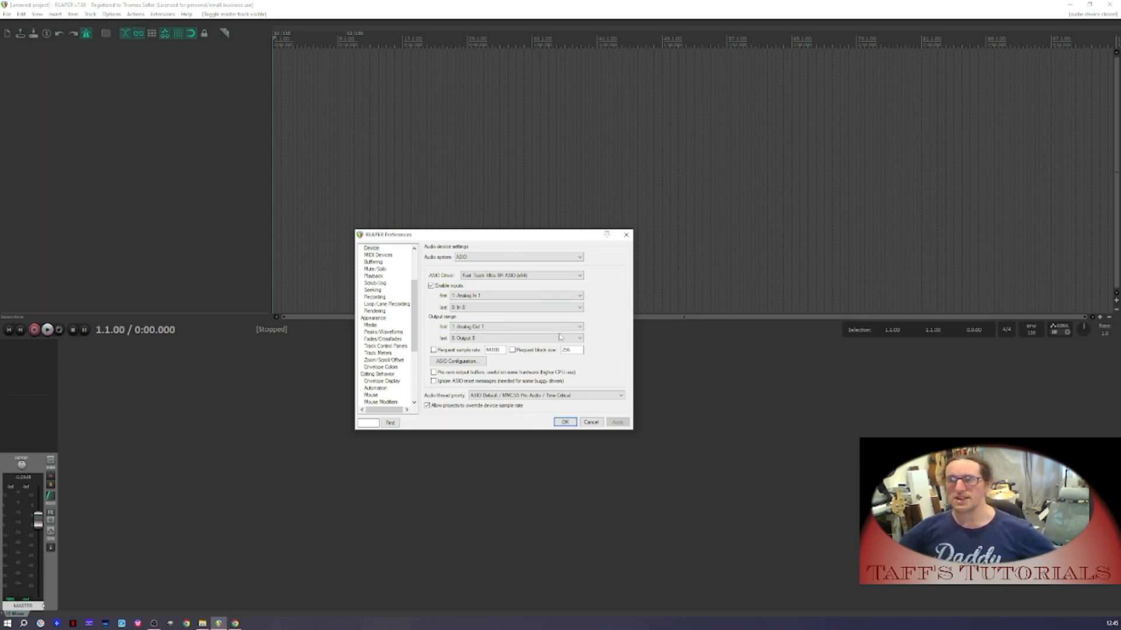
Open the Fast Track Ultra 8R ASIO configuration, check its sample rate and buffer size setup, and close it
{"action": "left_click", "coordinate": [457, 362]}
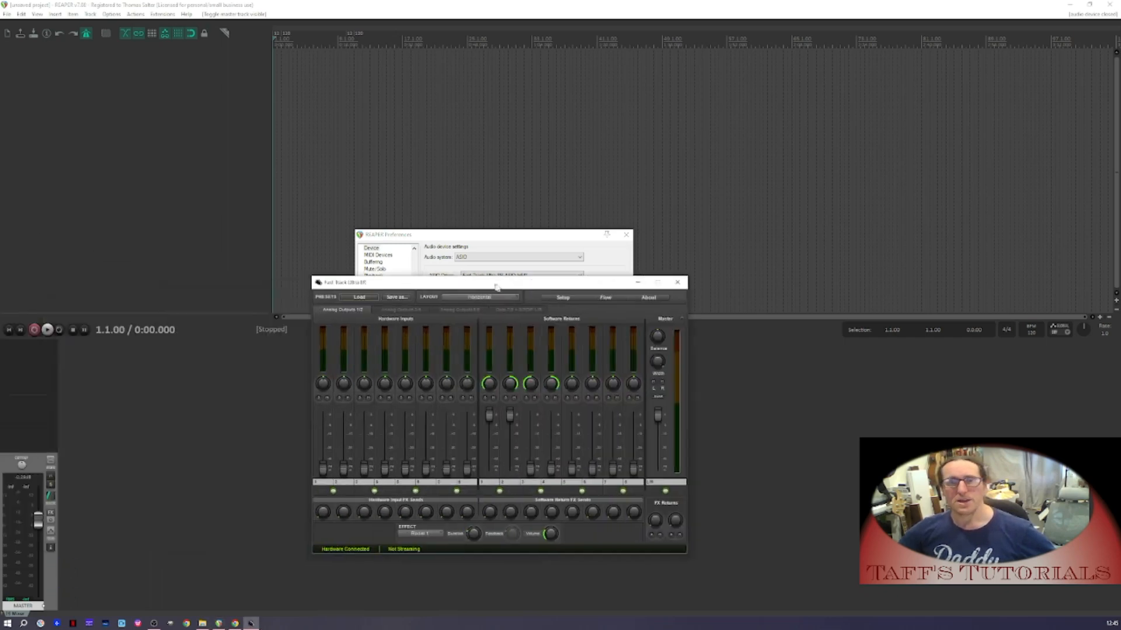
{"action": "left_click_drag", "start_coordinate": [485, 275], "coordinate": [629, 125]}
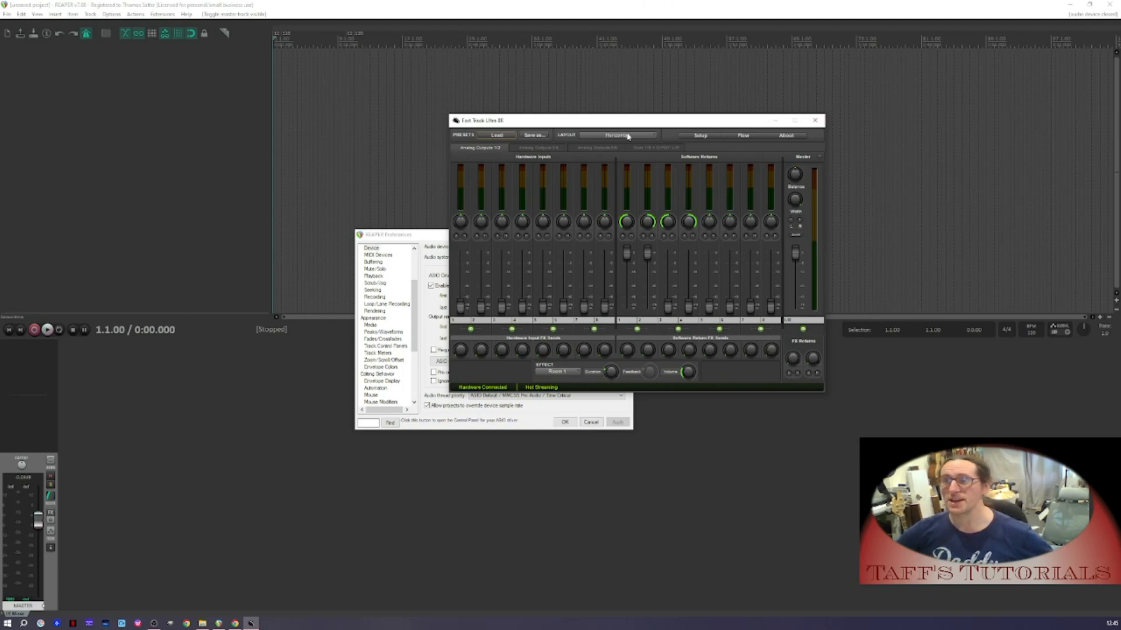
{"action": "left_click", "coordinate": [698, 137]}
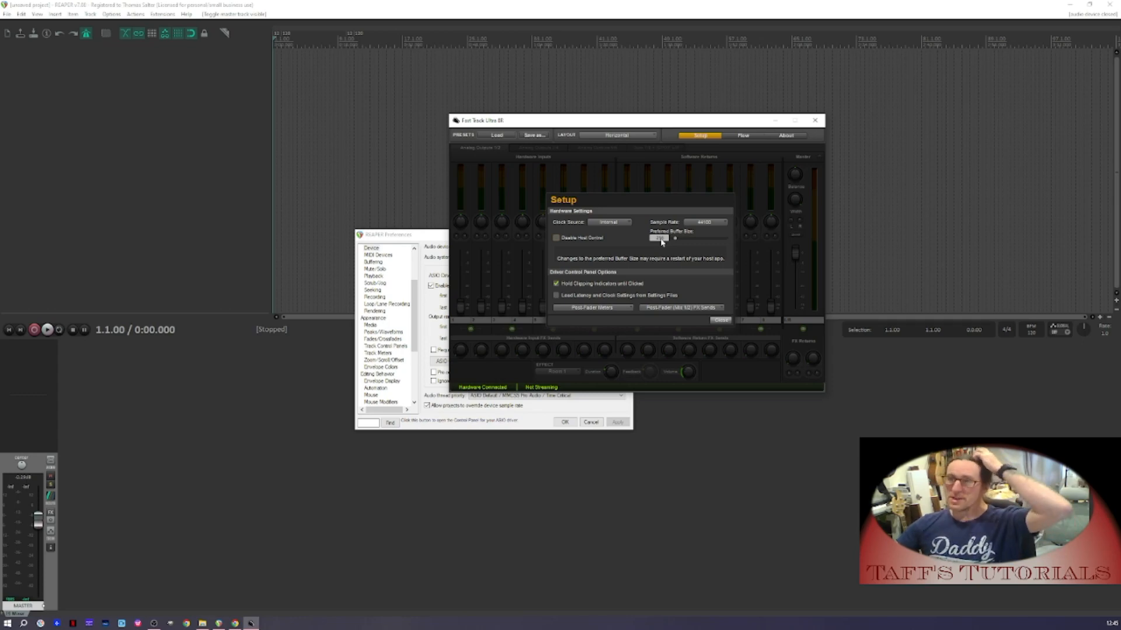
{"action": "left_click", "coordinate": [722, 322]}
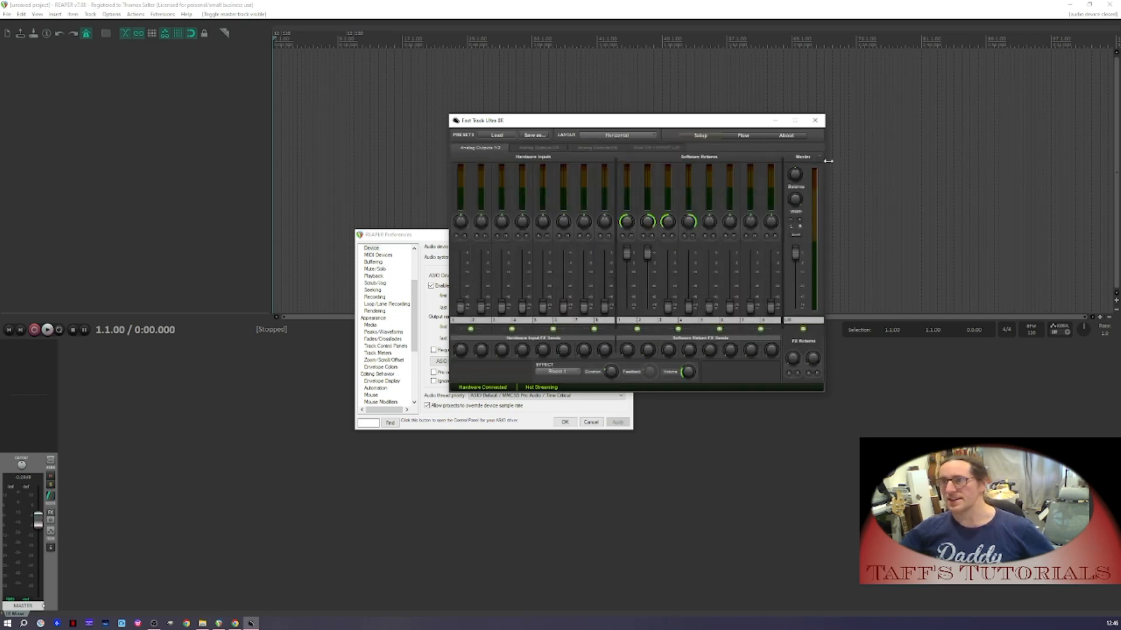
{"action": "left_click", "coordinate": [814, 120]}
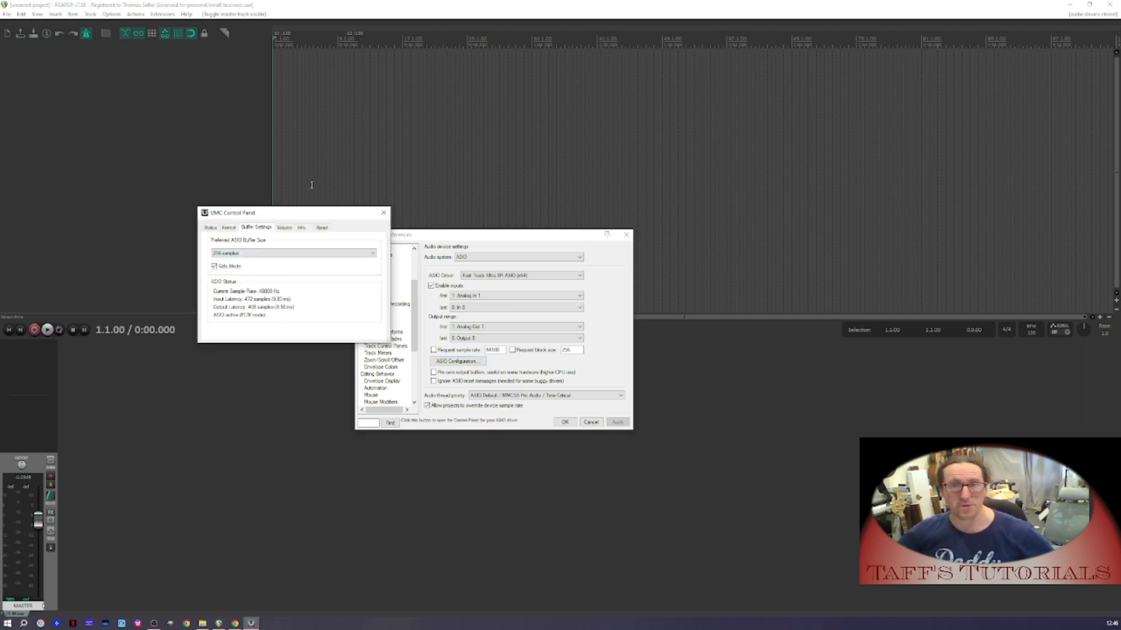
Set the preferred ASIO buffer size in the UMC Control Panel to 256 samples and close it
{"action": "left_click", "coordinate": [266, 253]}
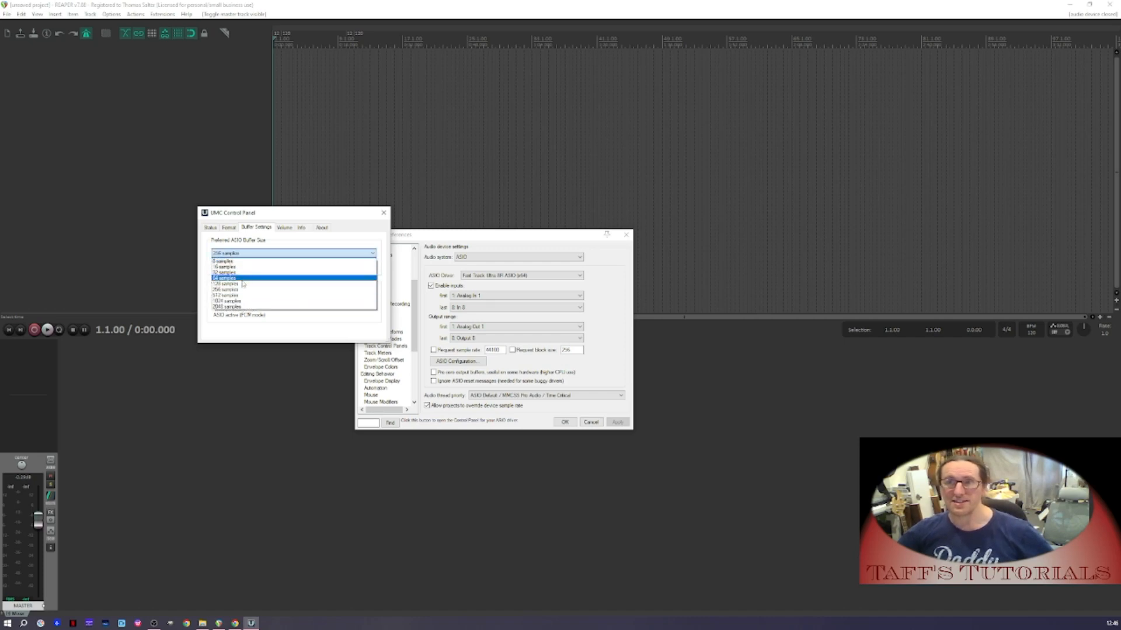
{"action": "left_click", "coordinate": [230, 290]}
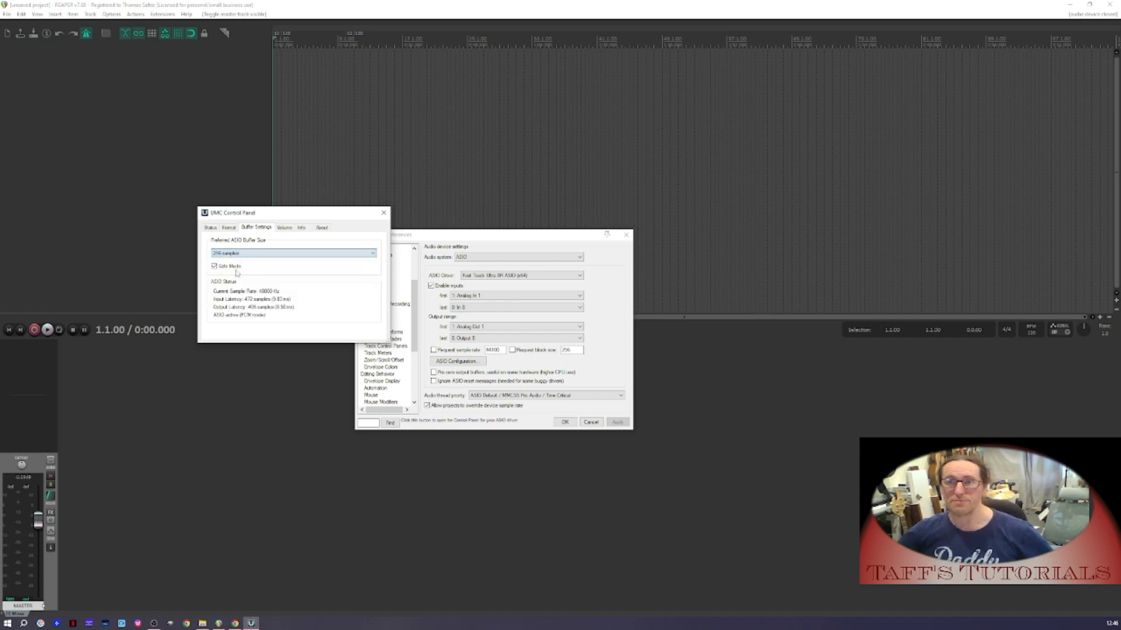
{"action": "left_click", "coordinate": [381, 212]}
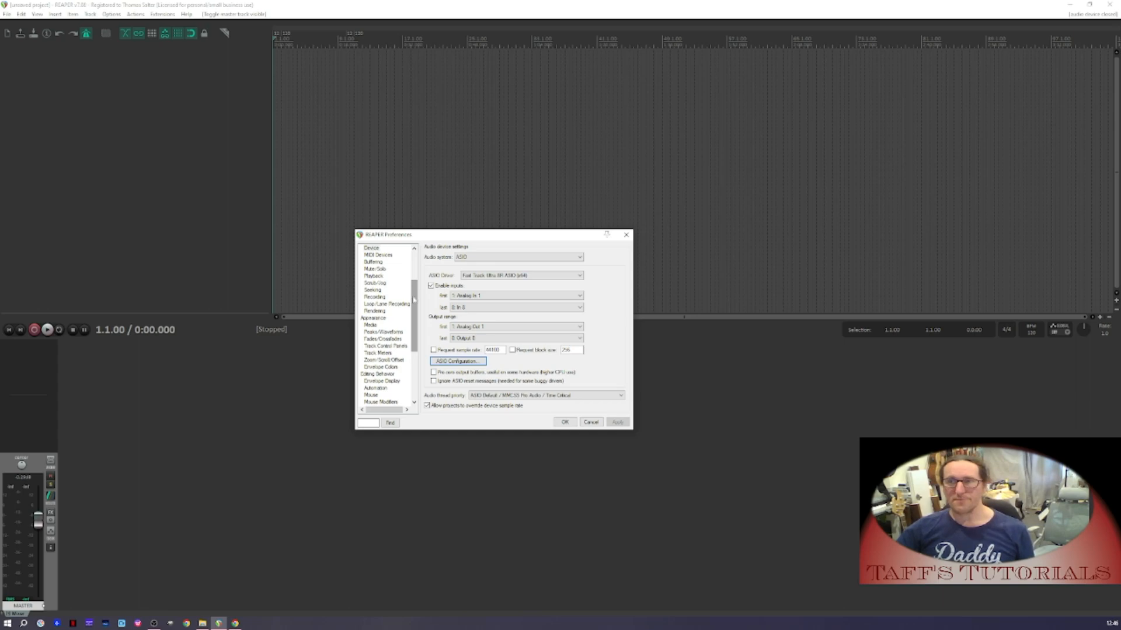
In the General preferences, set the project opened on startup to Prompt
{"action": "left_click_drag", "start_coordinate": [414, 299], "coordinate": [414, 270]}
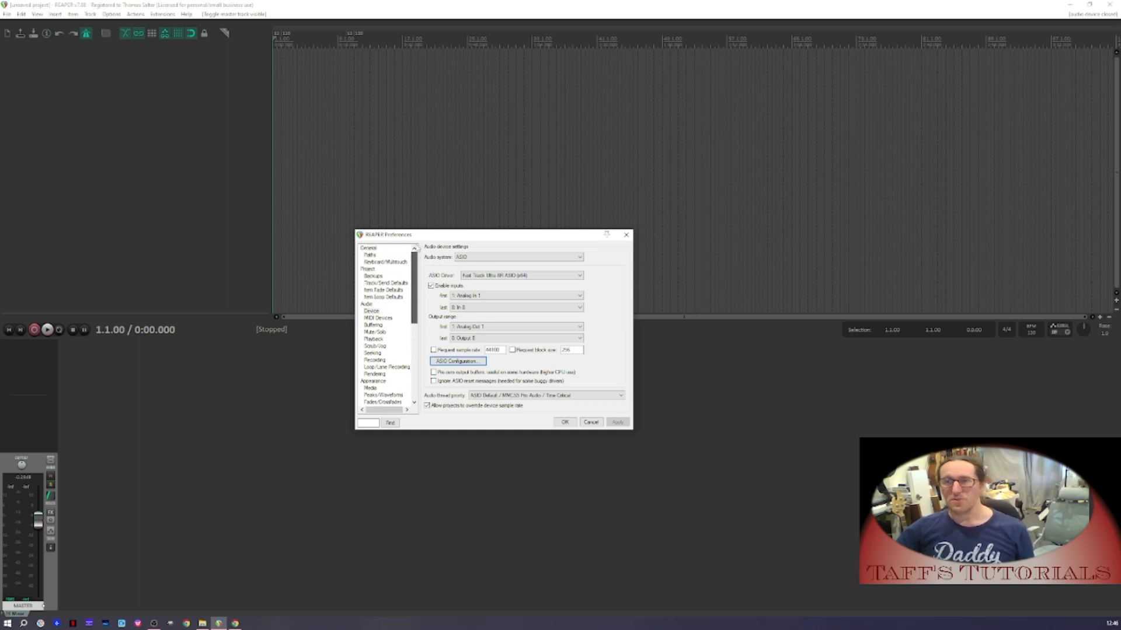
{"action": "left_click", "coordinate": [368, 248]}
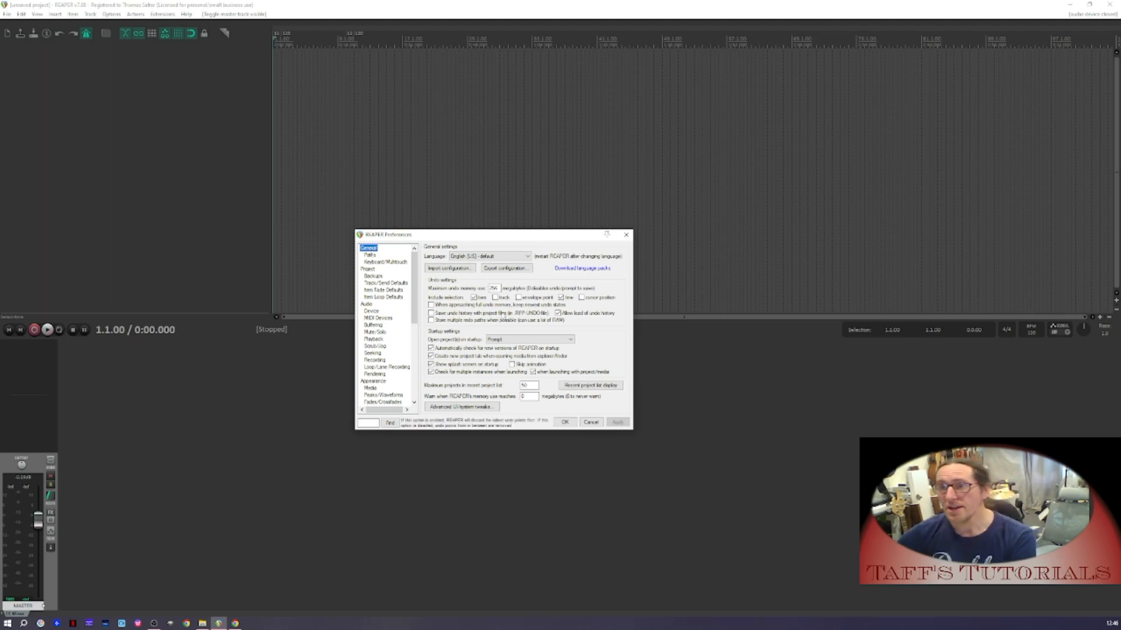
{"action": "left_click", "coordinate": [535, 340]}
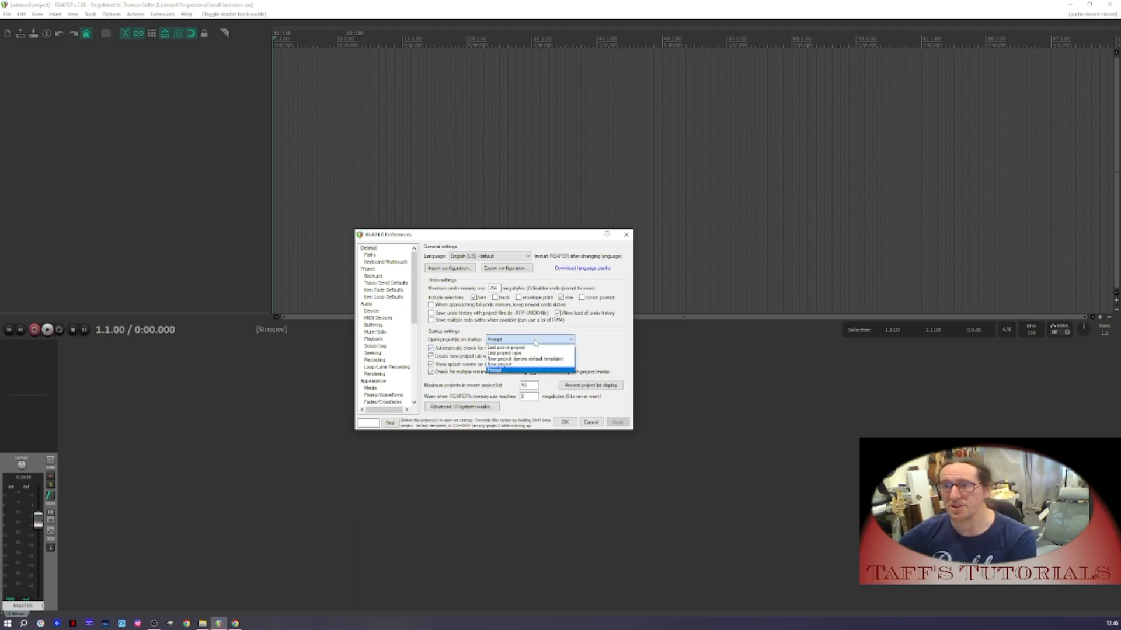
{"action": "left_click", "coordinate": [516, 371]}
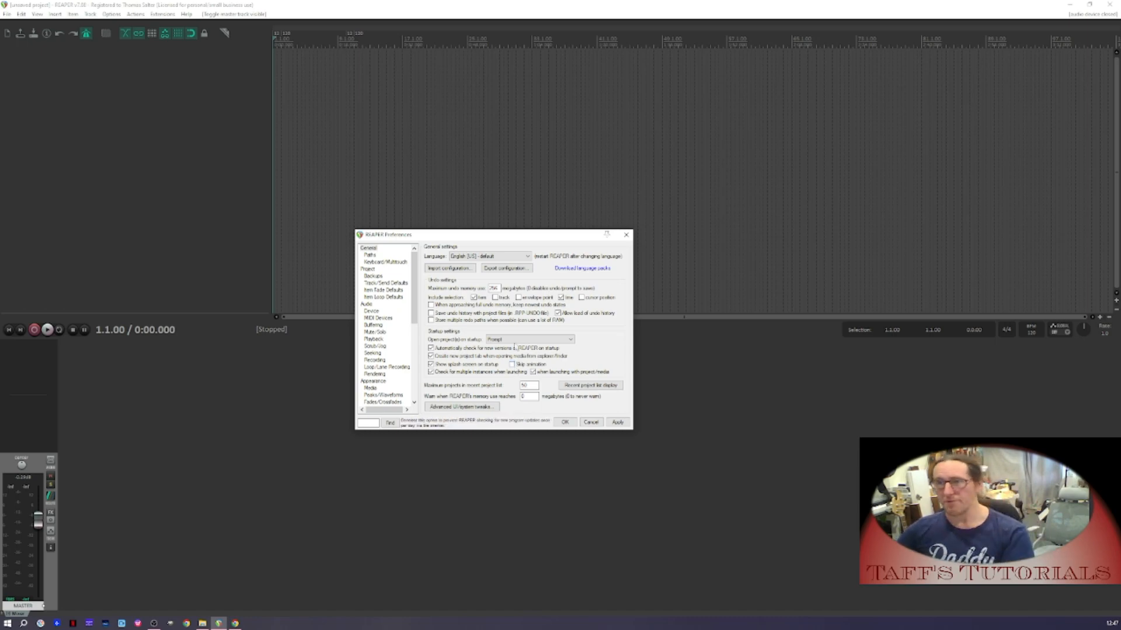
Show the default path preferences, and open the REAPER Media folder inside Documents in File Explorer
{"action": "left_click", "coordinate": [370, 255]}
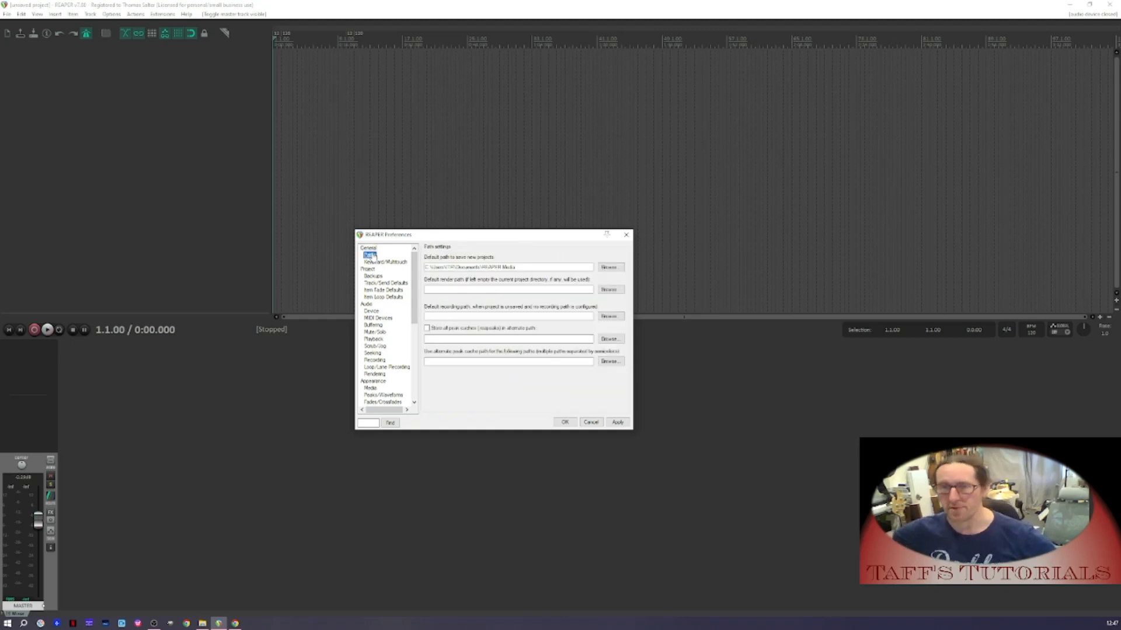
{"action": "left_click", "coordinate": [202, 624]}
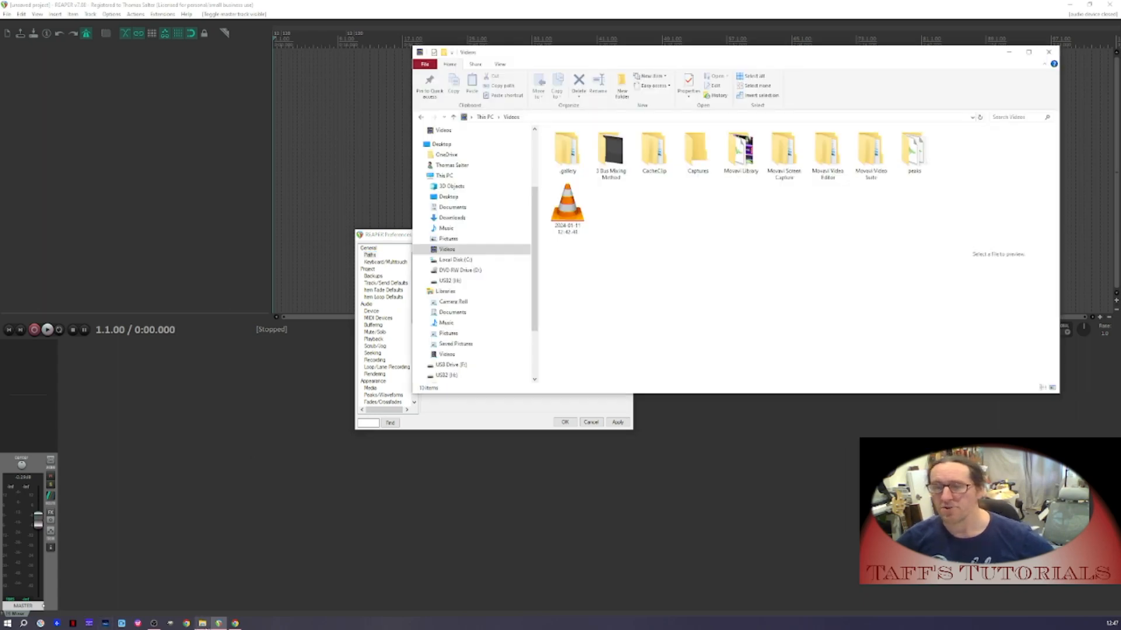
{"action": "left_click", "coordinate": [452, 209]}
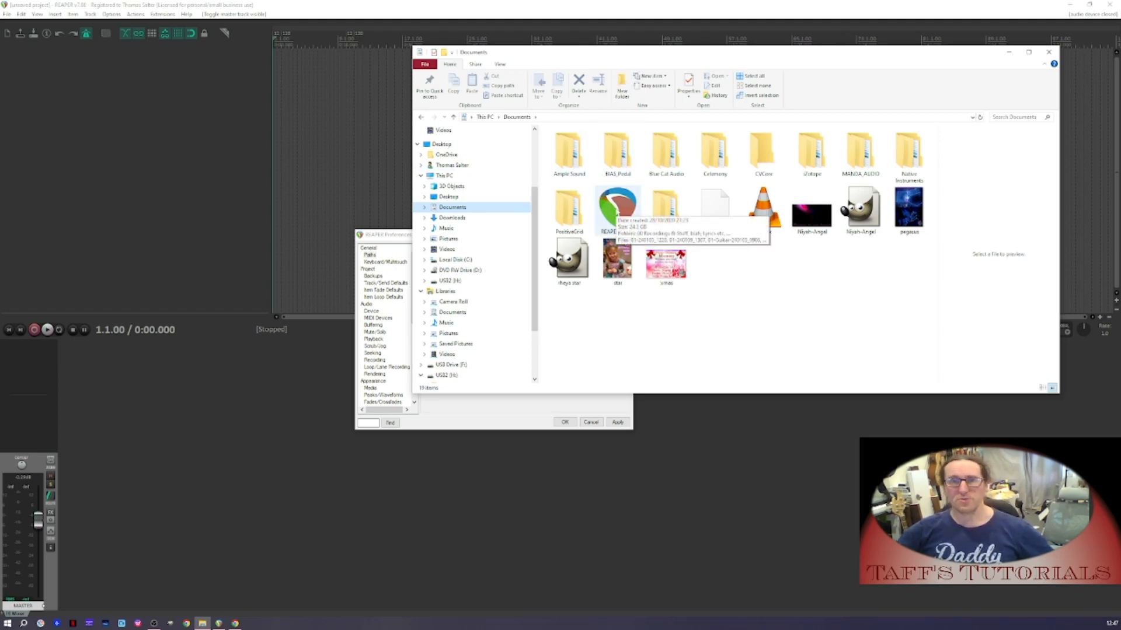
{"action": "double_click", "coordinate": [616, 210]}
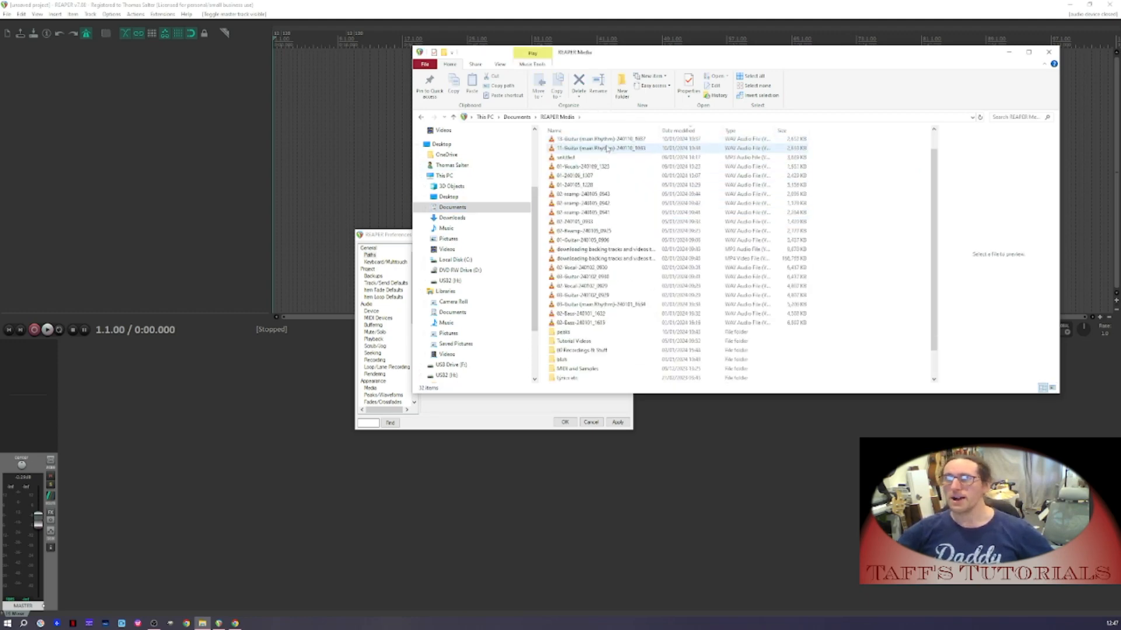
Delete all loose audio and video files from the REAPER Media folder, leaving the image files and subfolders
{"action": "left_click", "coordinate": [591, 322]}
{"action": "scroll", "coordinate": [589, 292], "scroll_direction": "up", "scroll_amount": 2}
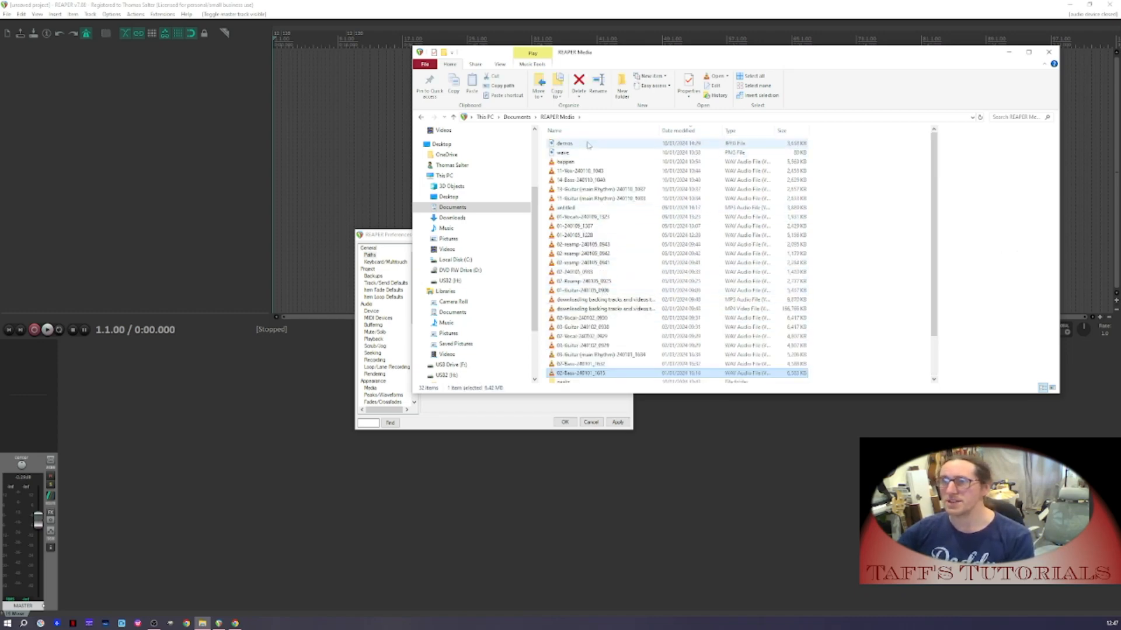
{"action": "left_click", "coordinate": [589, 162], "text": "shift"}
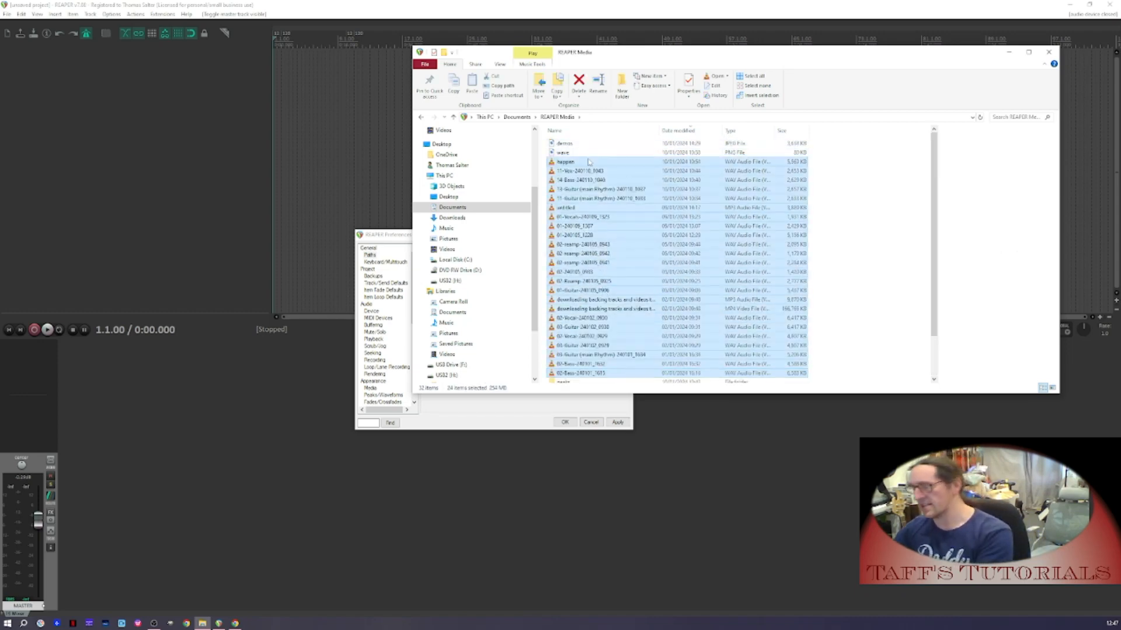
{"action": "key", "text": "Delete"}
{"action": "key", "text": "Return"}
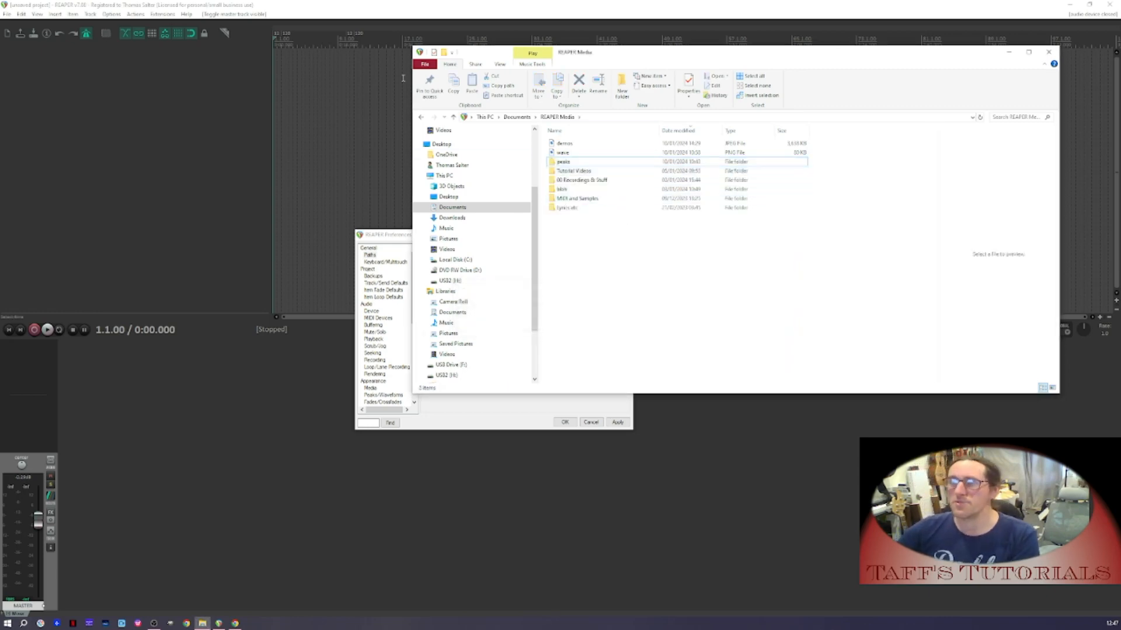
Delete the peaks folder from REAPER Media and select the 00 Recordings & Stuff folder
{"action": "left_click", "coordinate": [585, 161]}
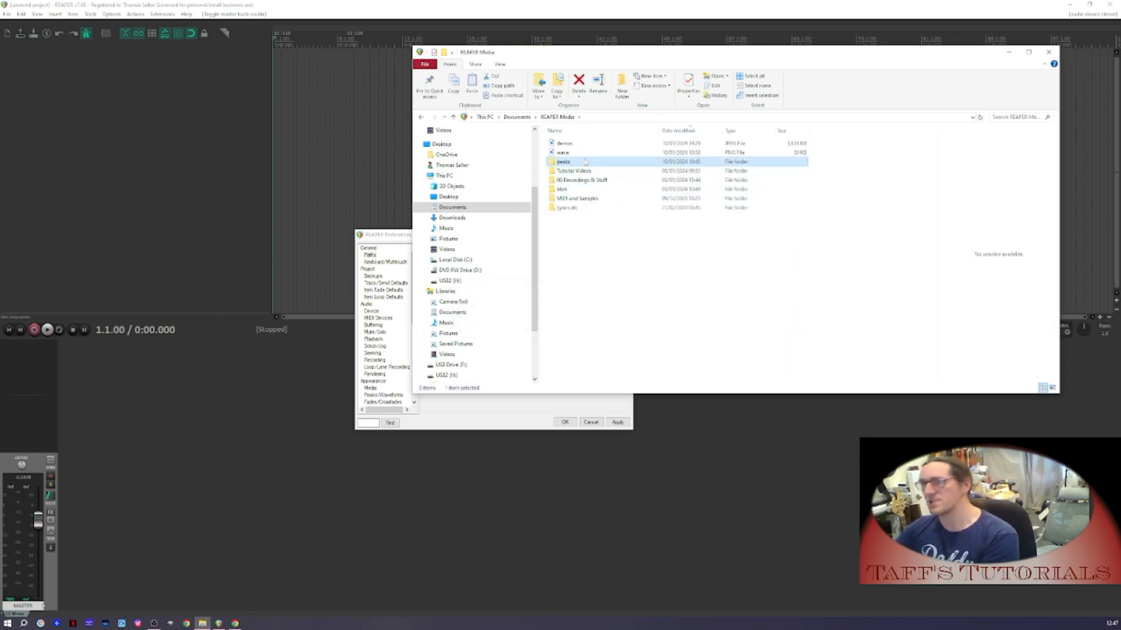
{"action": "key", "text": "Delete"}
{"action": "key", "text": "Return"}
{"action": "left_click", "coordinate": [575, 171]}
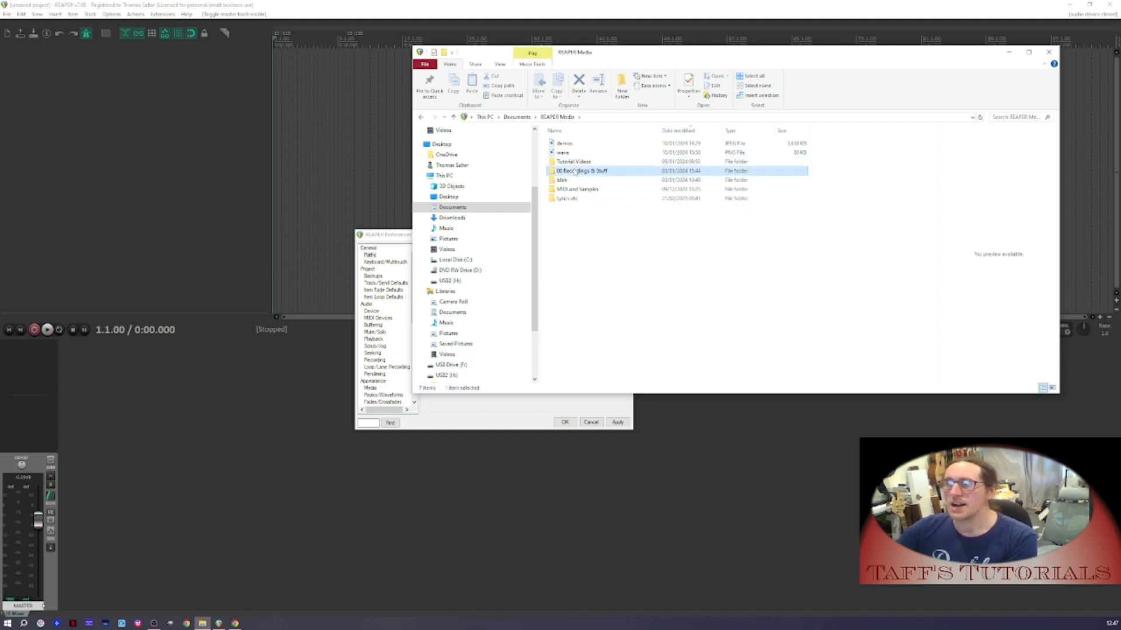
Inspect the 3 bus mess around project folder in 00 Recordings & Stuff, return to REAPER Media, and minimize File Explorer
{"action": "double_click", "coordinate": [575, 171]}
{"action": "double_click", "coordinate": [575, 152]}
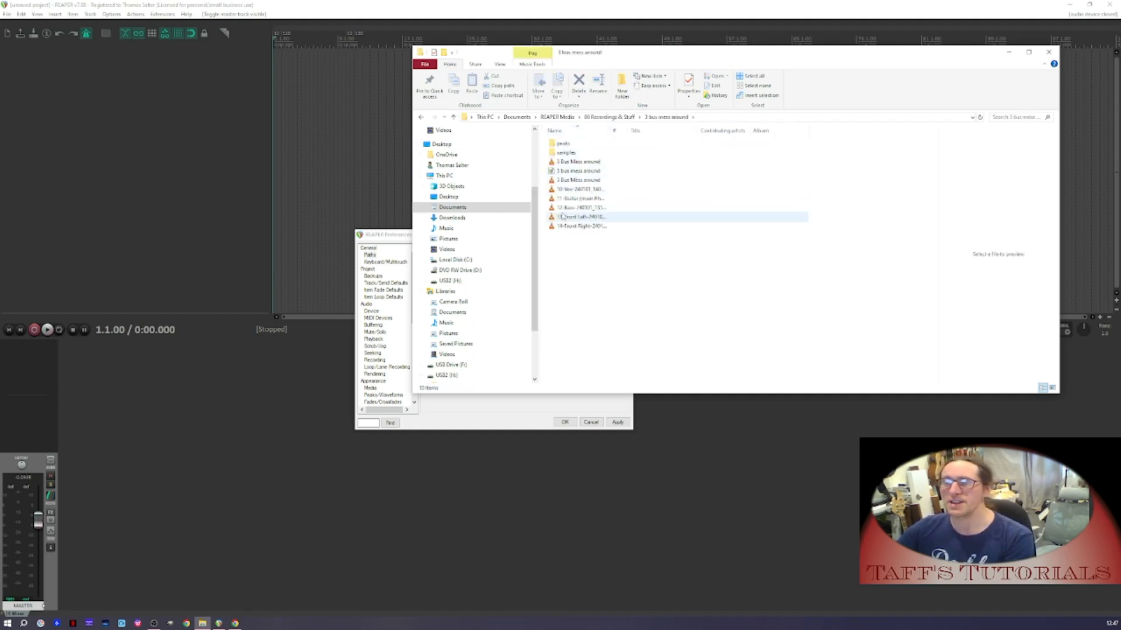
{"action": "left_click", "coordinate": [600, 117]}
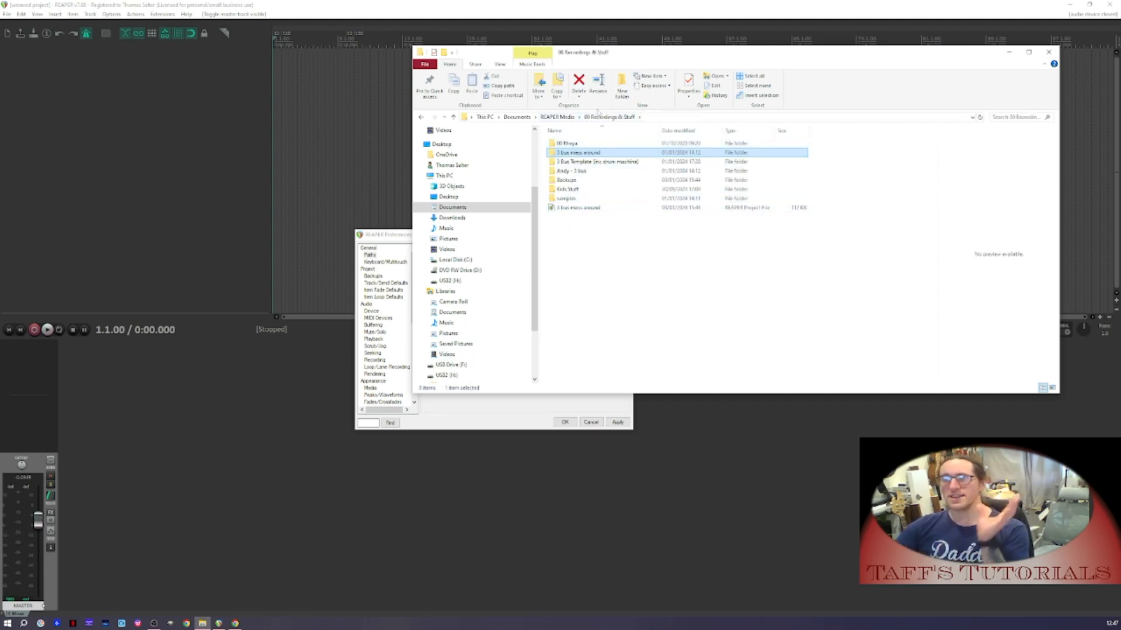
{"action": "left_click", "coordinate": [562, 117]}
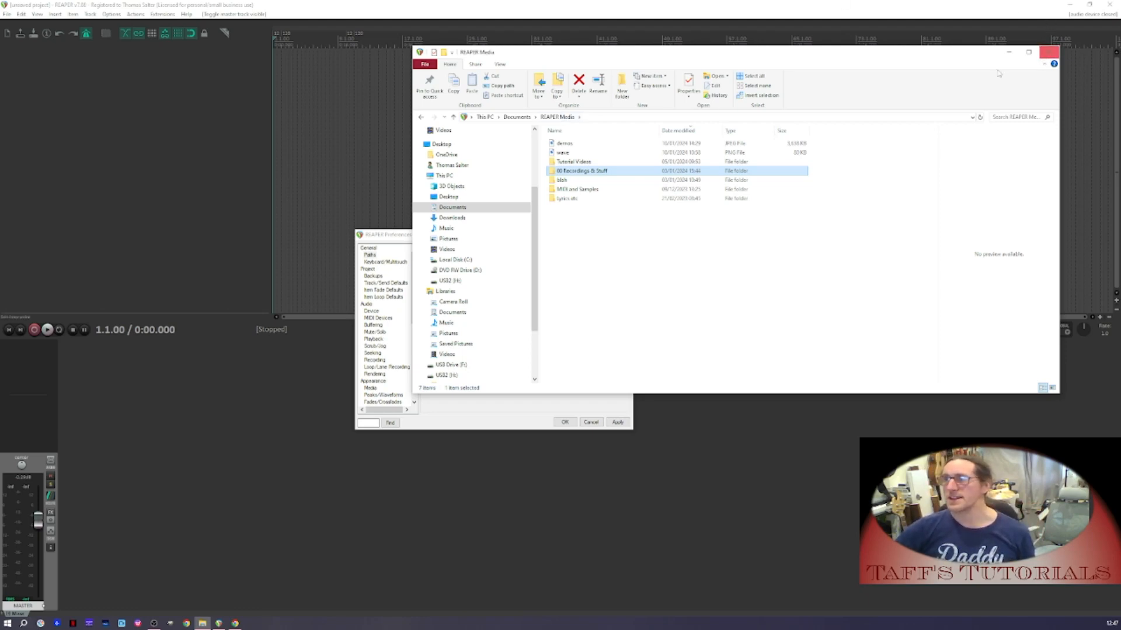
{"action": "left_click", "coordinate": [1008, 52]}
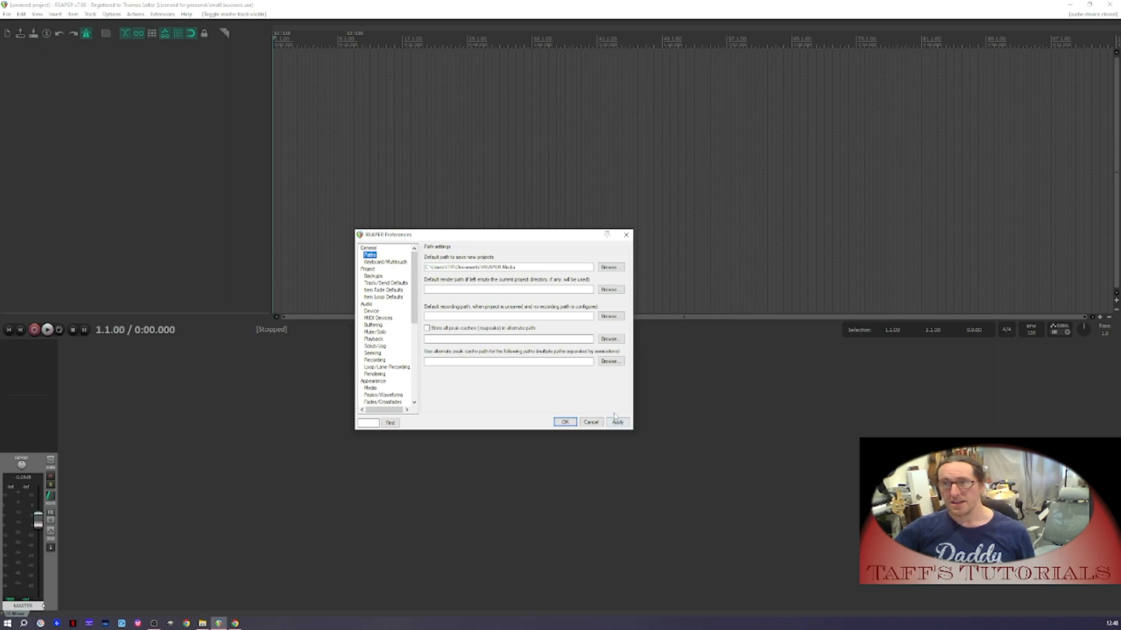
Show the VST plug-in preferences and the options for editing the VST path list
{"action": "left_click_drag", "start_coordinate": [413, 293], "coordinate": [402, 377]}
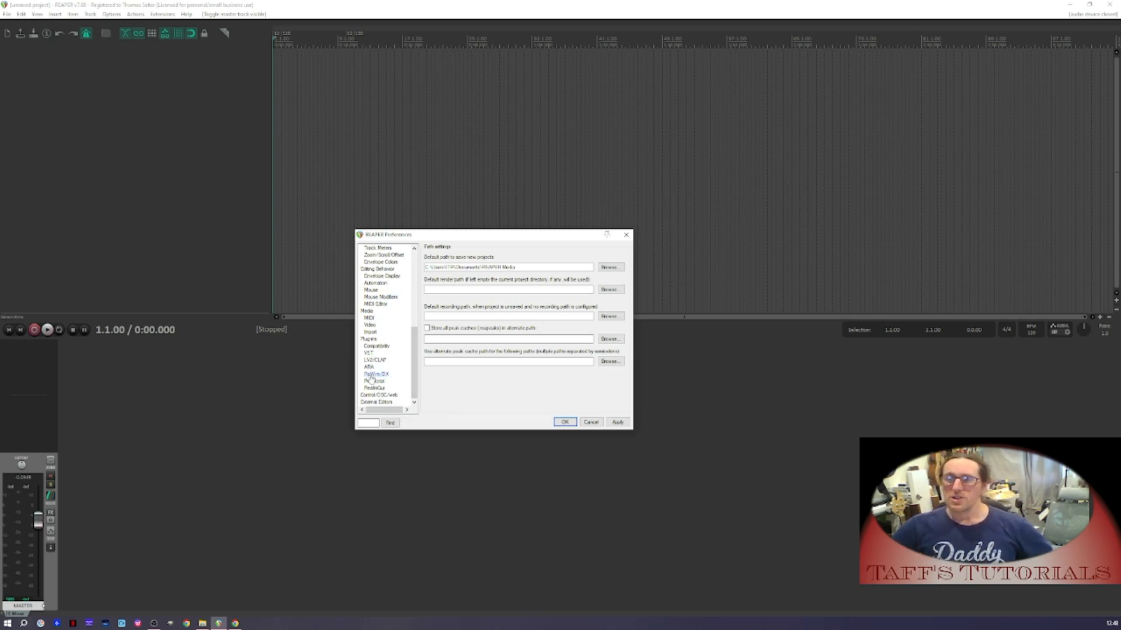
{"action": "scroll", "coordinate": [387, 378], "scroll_direction": "up", "scroll_amount": 2}
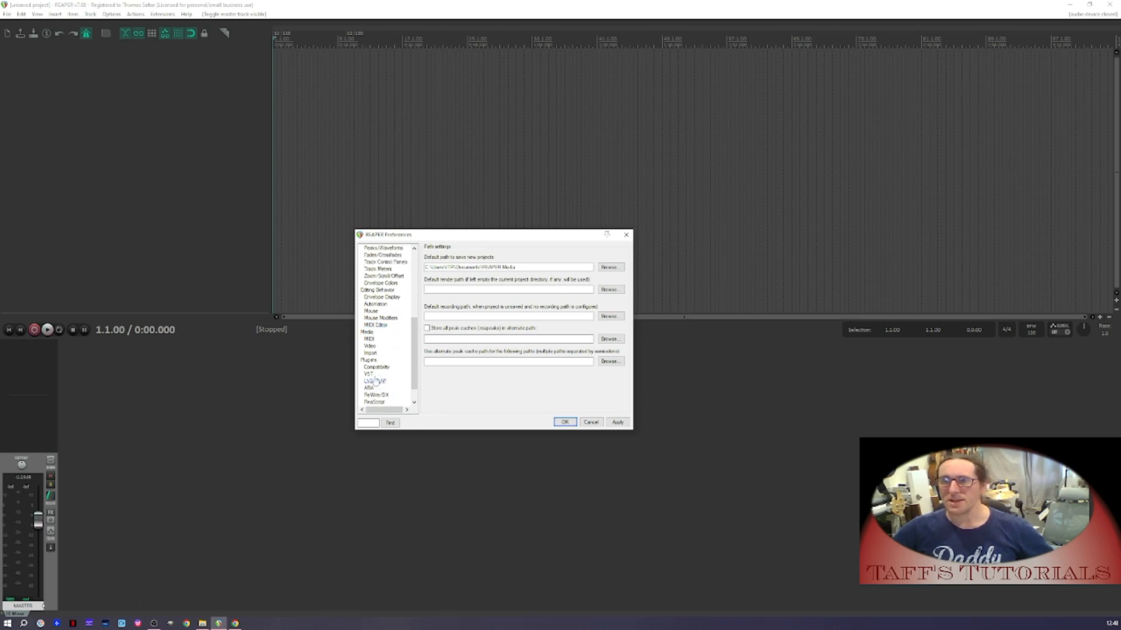
{"action": "left_click", "coordinate": [369, 375]}
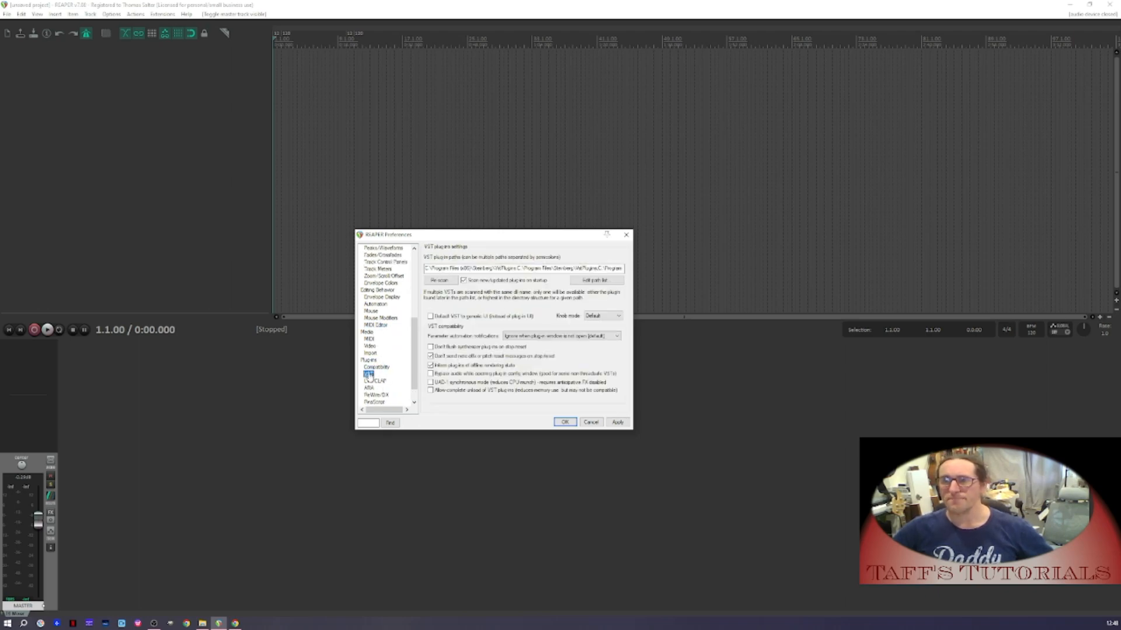
{"action": "left_click", "coordinate": [593, 281]}
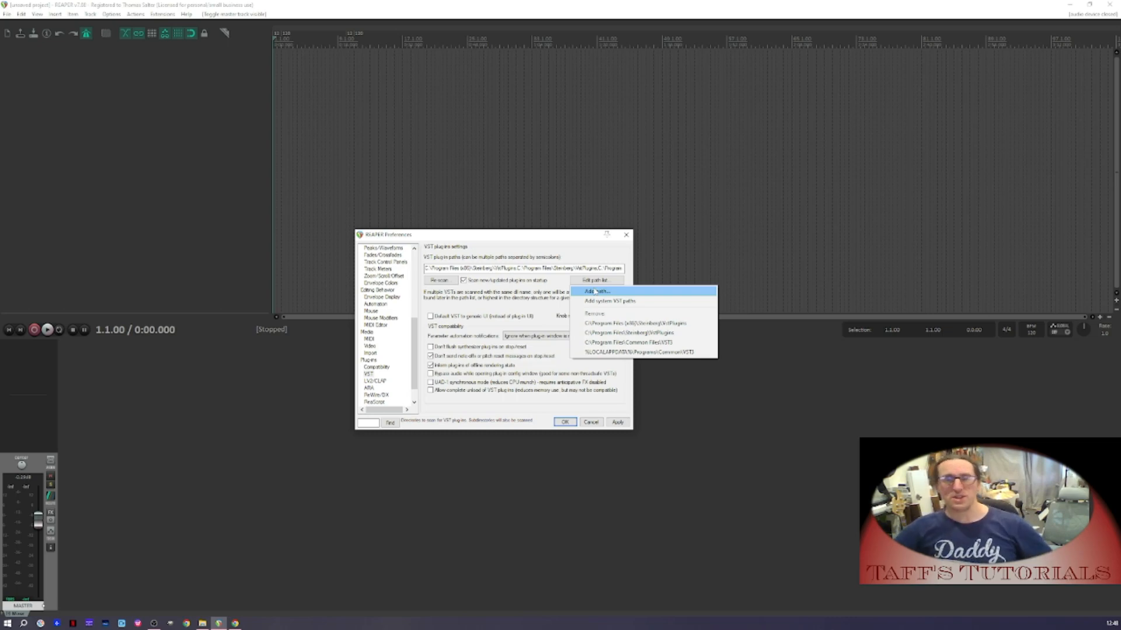
Re-scan the VST paths for new/modified plug-ins, then apply and close the preferences
{"action": "left_click", "coordinate": [438, 281]}
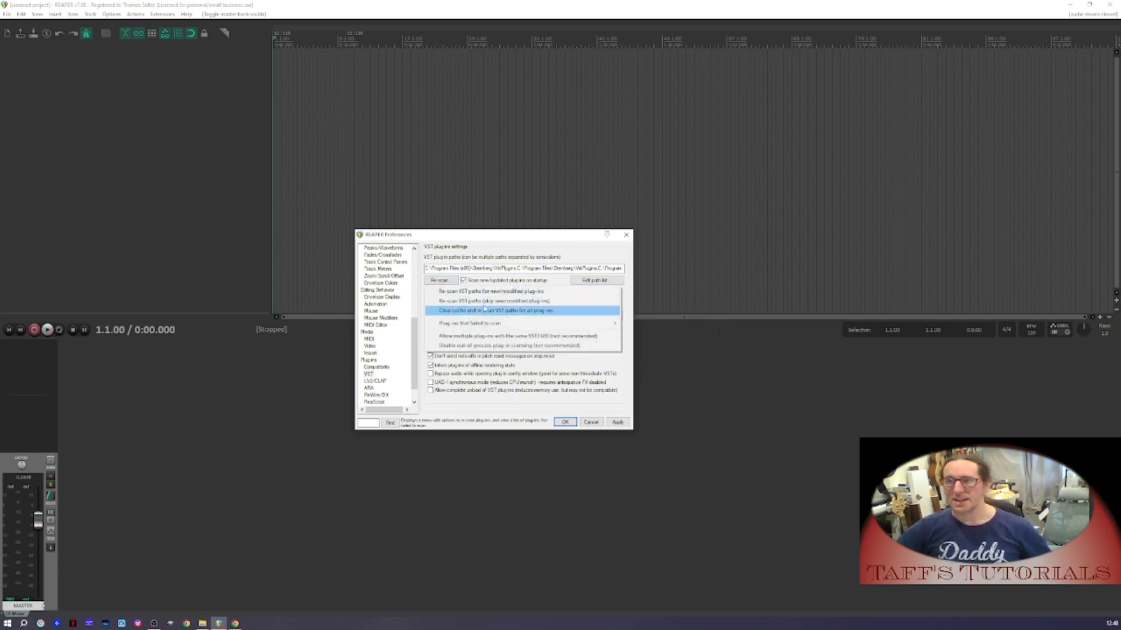
{"action": "left_click", "coordinate": [491, 291]}
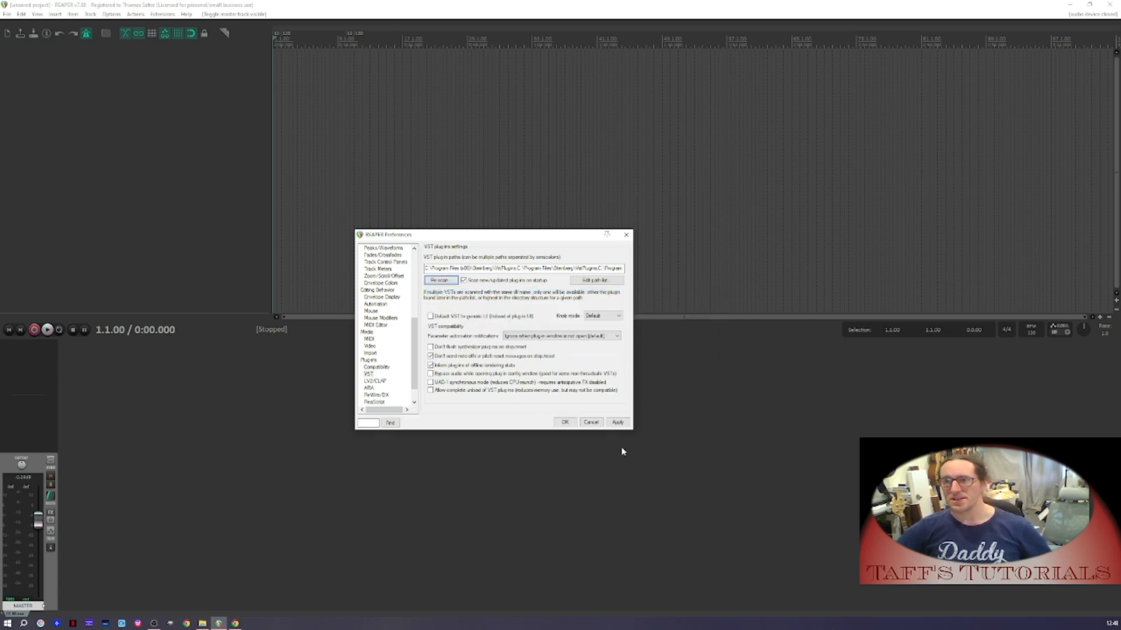
{"action": "left_click", "coordinate": [617, 421]}
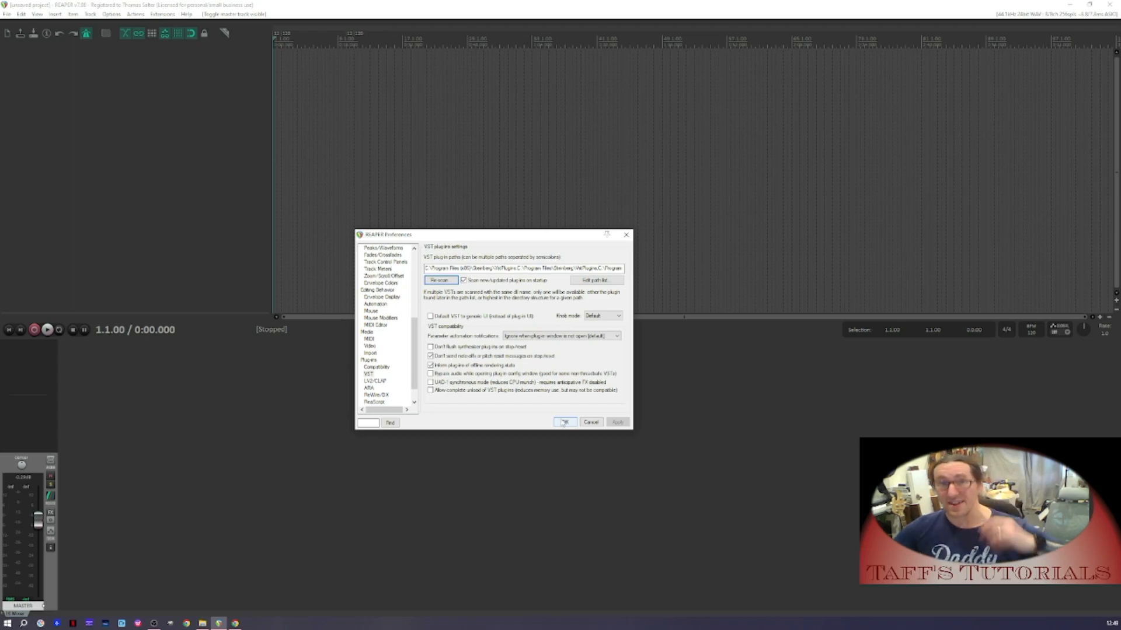
{"action": "left_click", "coordinate": [564, 422]}
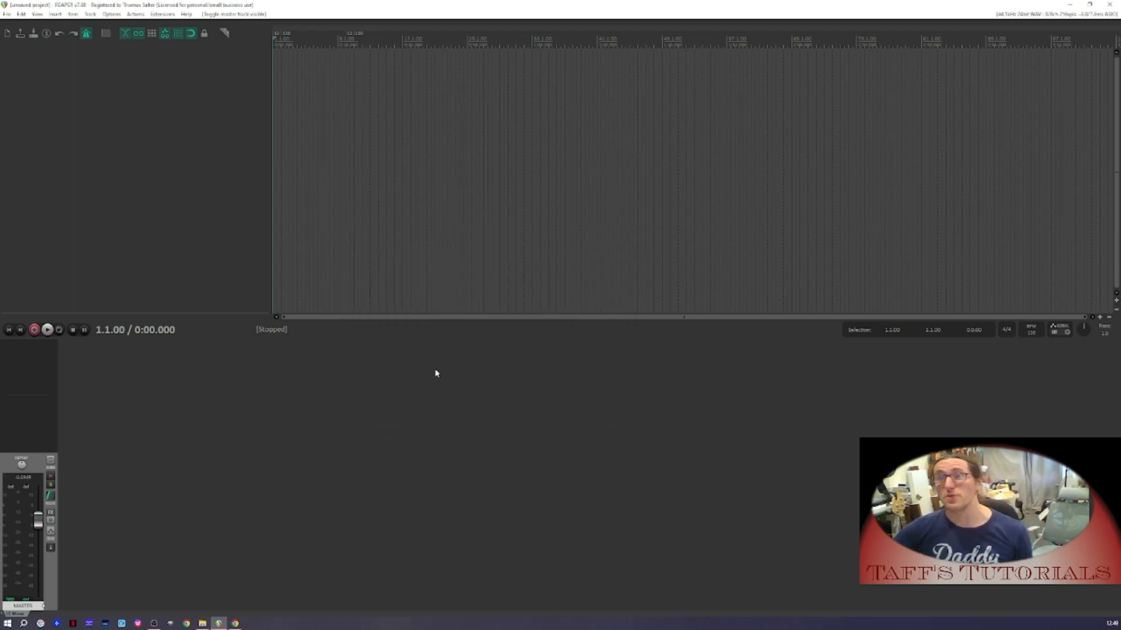
Review the current project's general settings and its media path and recording format settings, and close them by accepting
{"action": "left_click", "coordinate": [8, 14]}
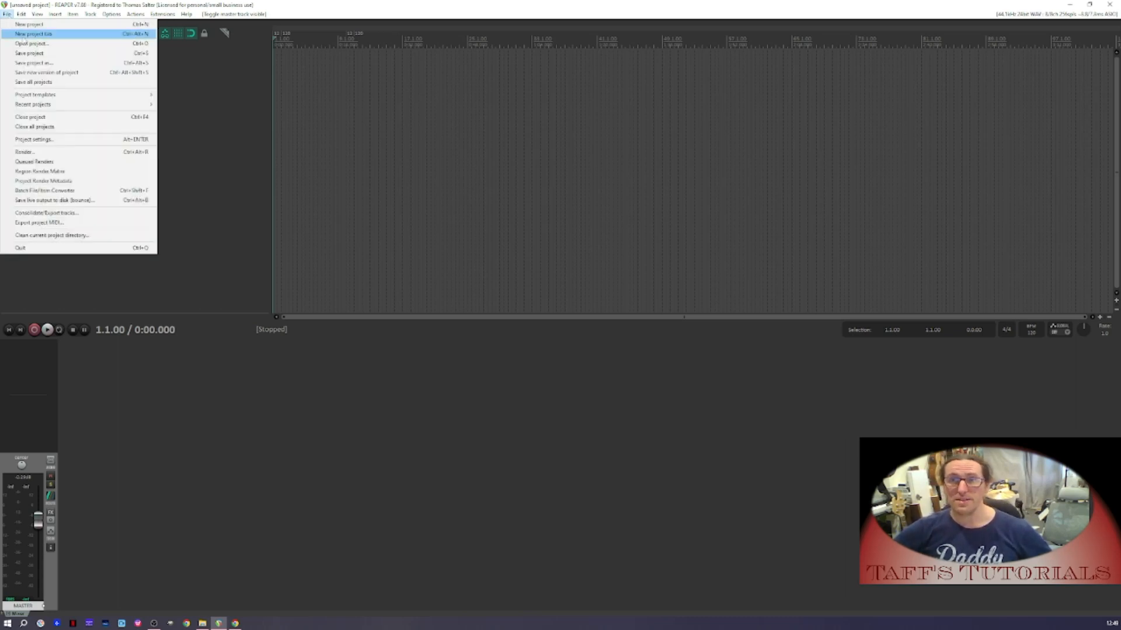
{"action": "left_click", "coordinate": [47, 140]}
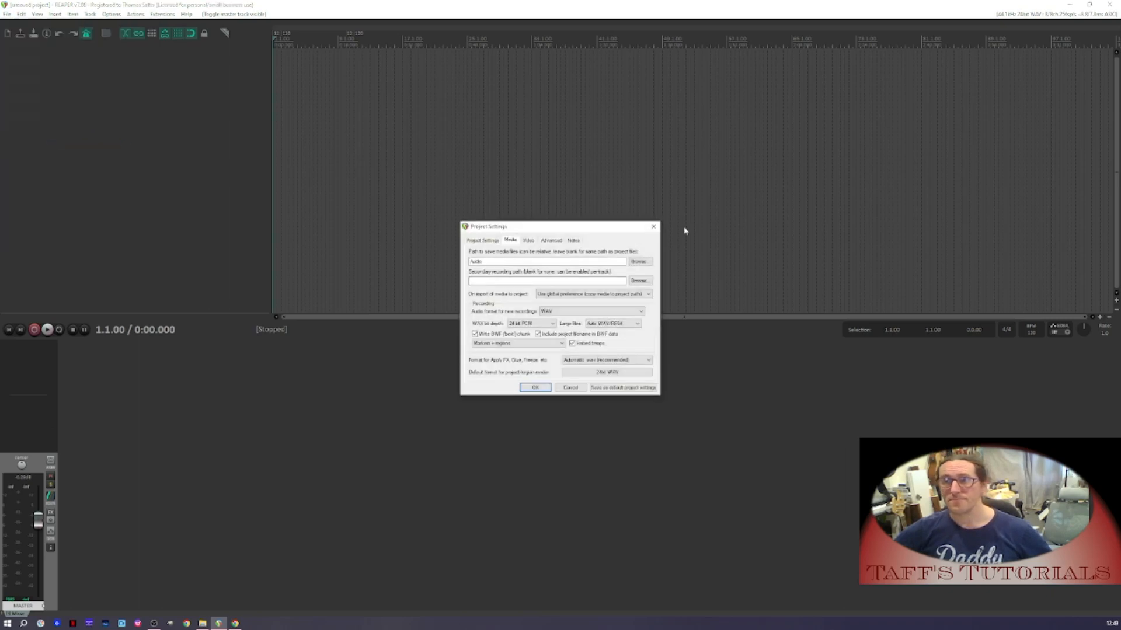
{"action": "left_click", "coordinate": [482, 241]}
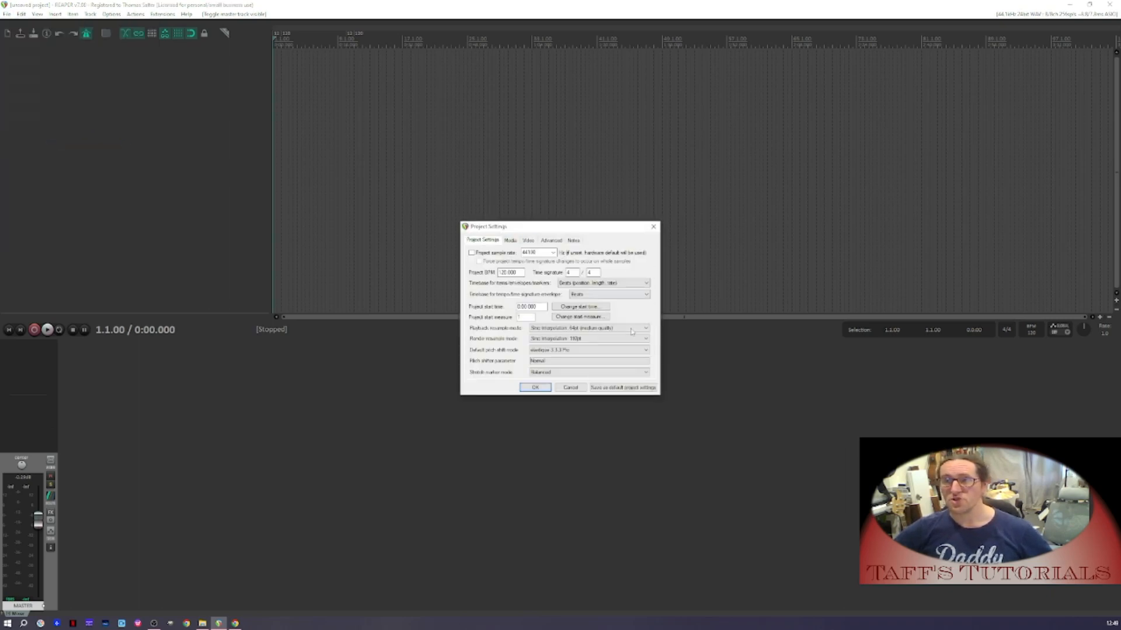
{"action": "left_click", "coordinate": [510, 241]}
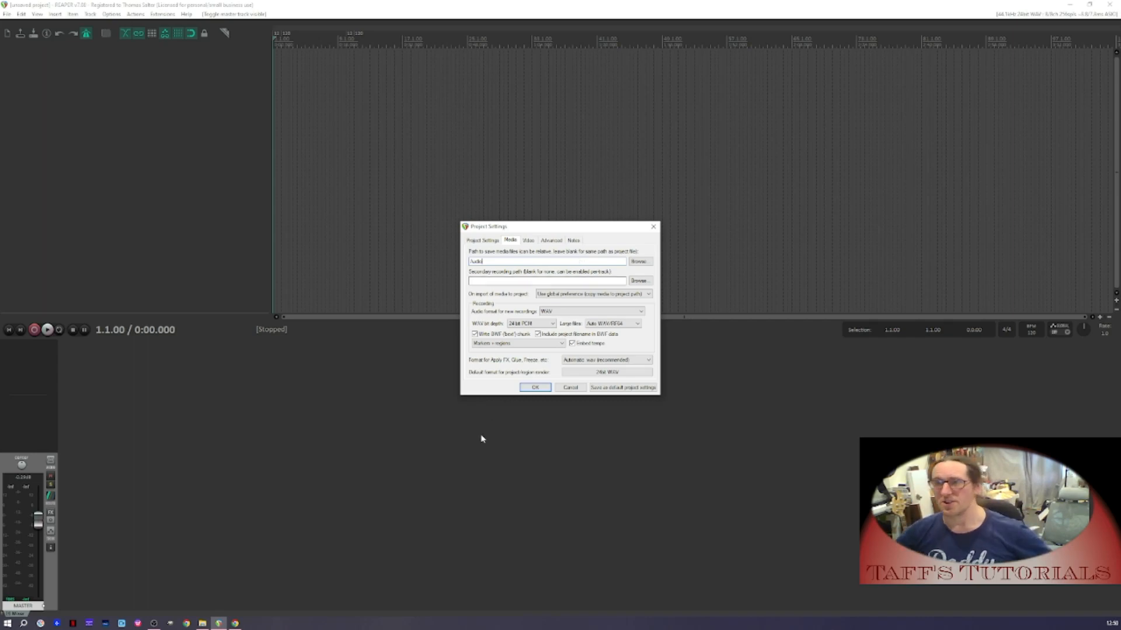
{"action": "left_click", "coordinate": [535, 388]}
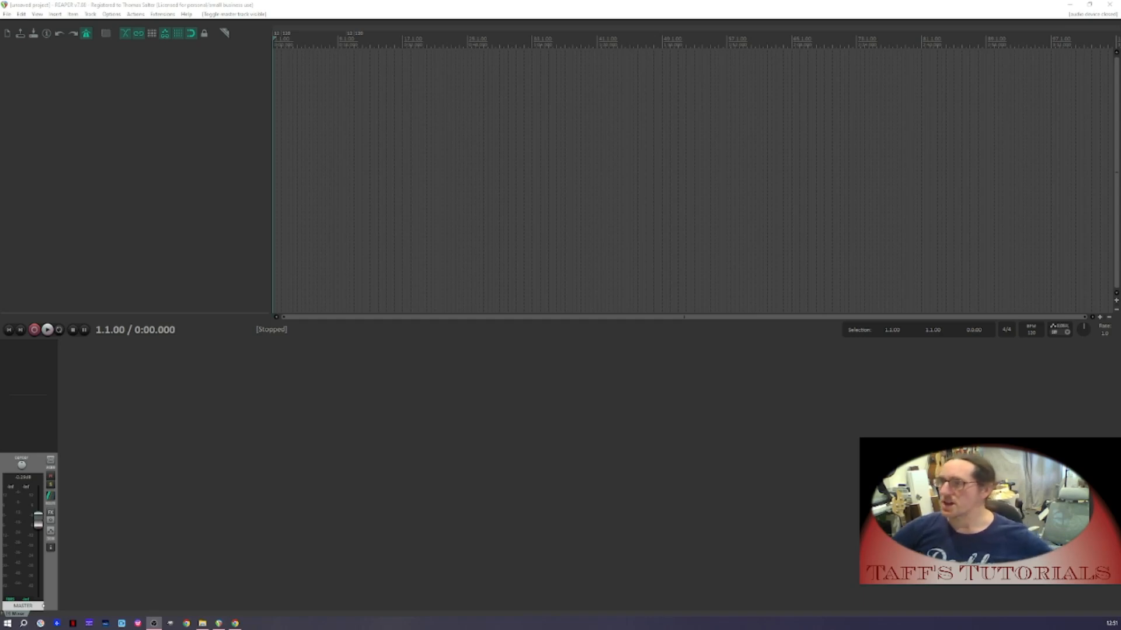
Insert one new empty track in the project and undo the insertion
{"action": "left_click", "coordinate": [148, 396]}
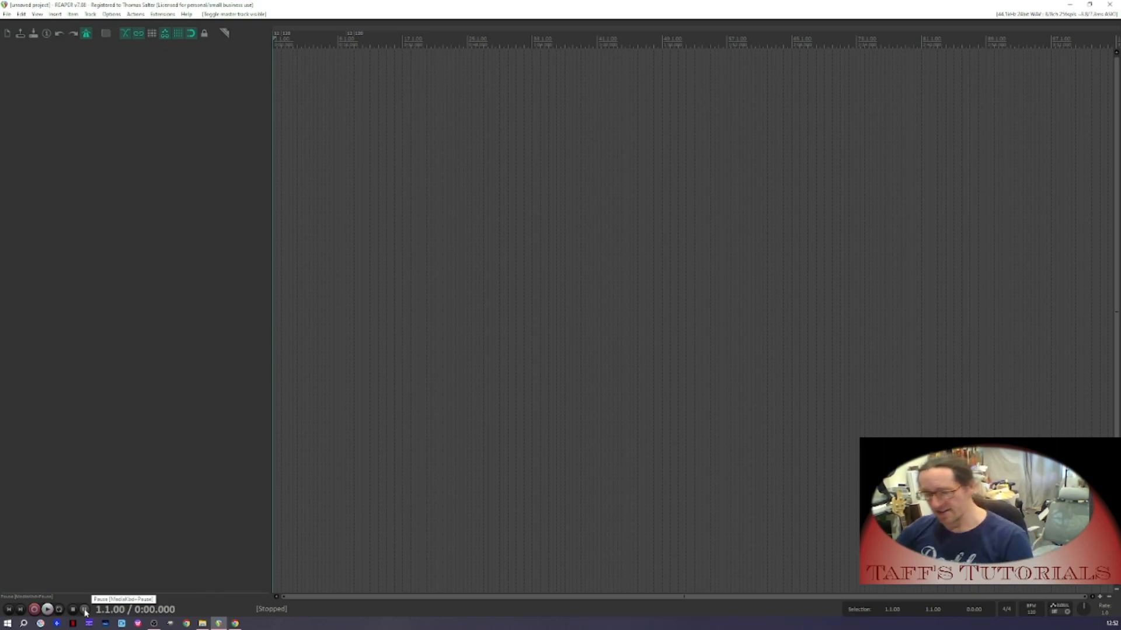
{"action": "key", "text": "ctrl+t"}
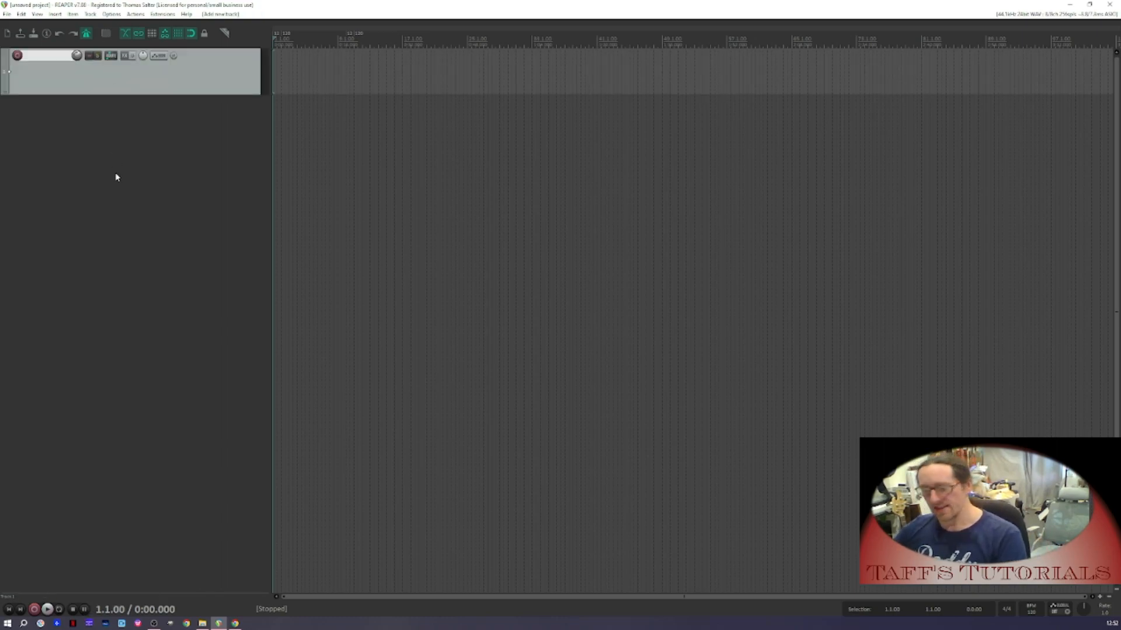
{"action": "key", "text": "ctrl+z"}
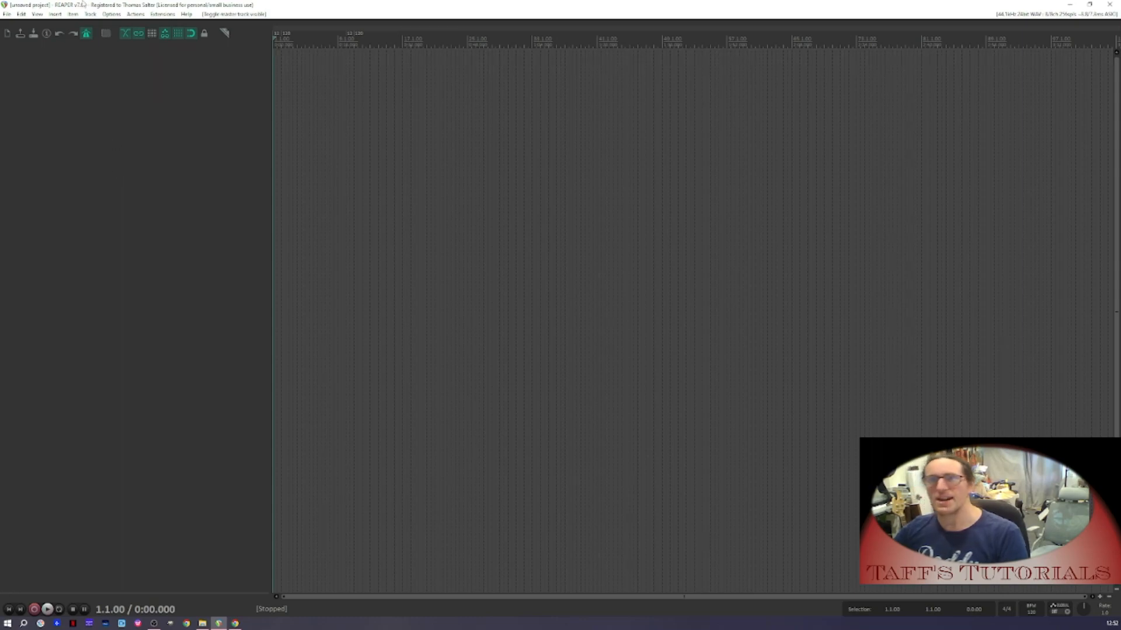
Show the mixer docked below the arrange view and hide it again
{"action": "left_click", "coordinate": [36, 13]}
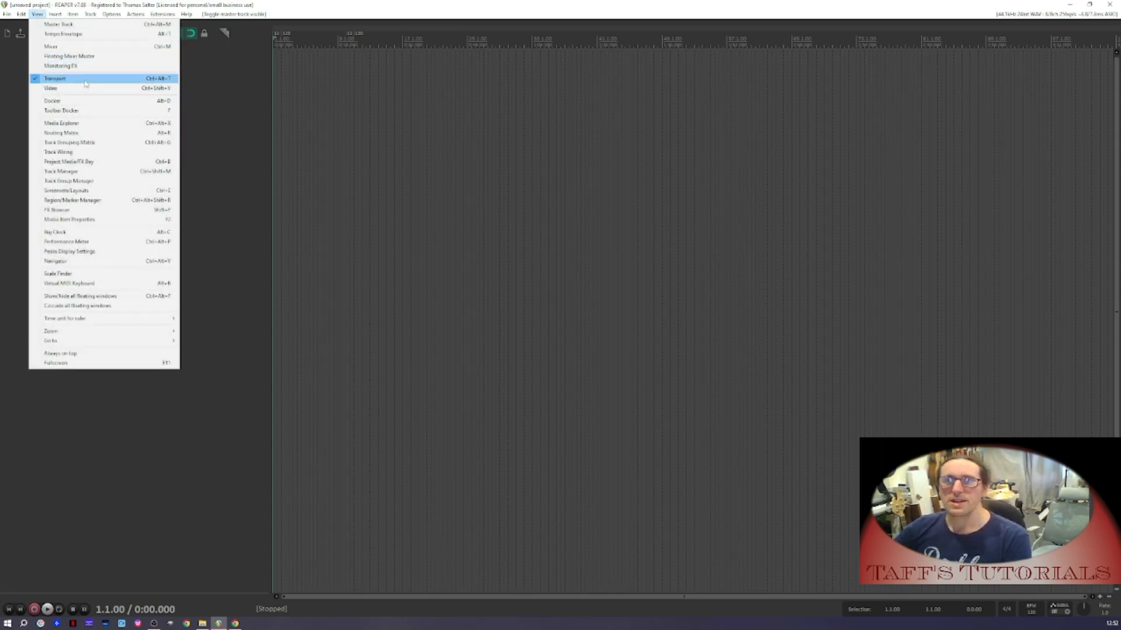
{"action": "left_click", "coordinate": [64, 47]}
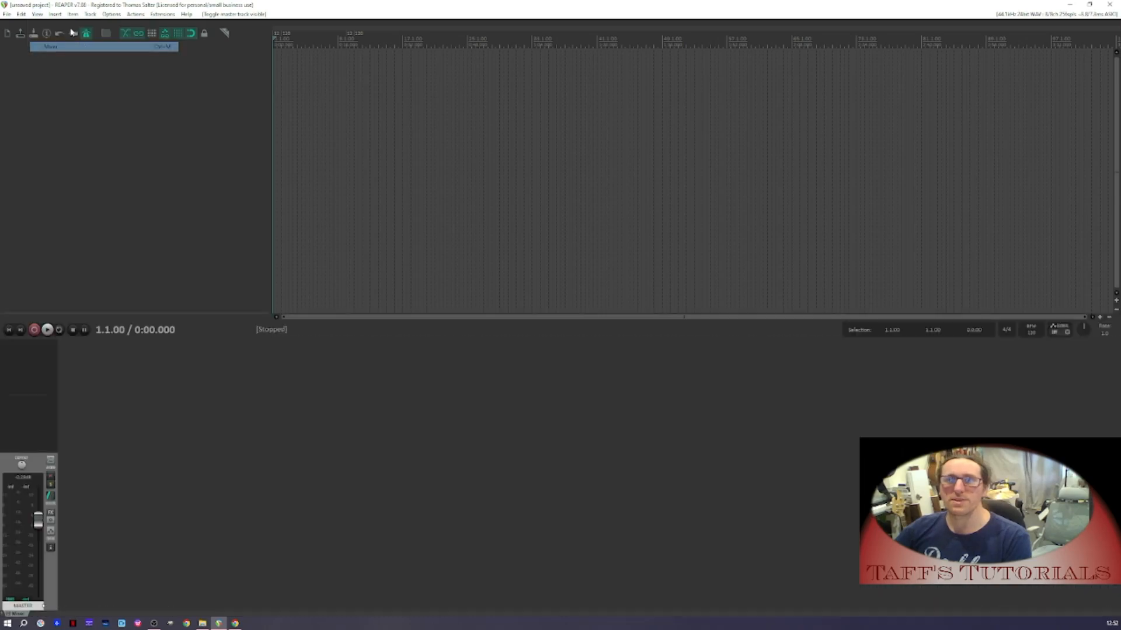
{"action": "left_click", "coordinate": [37, 13]}
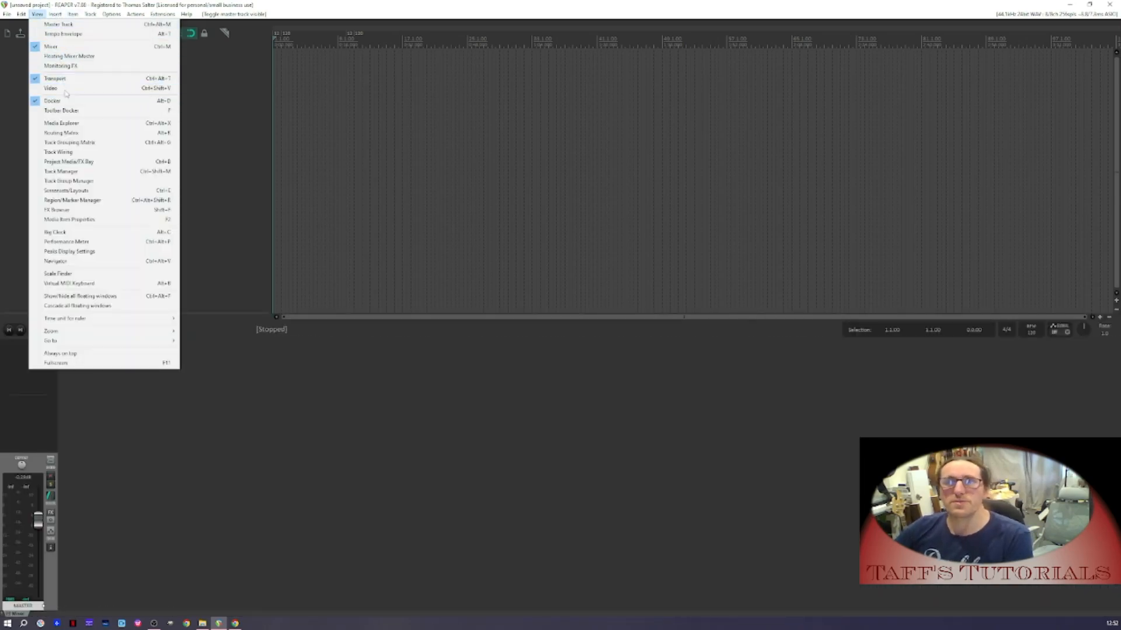
{"action": "left_click", "coordinate": [66, 46]}
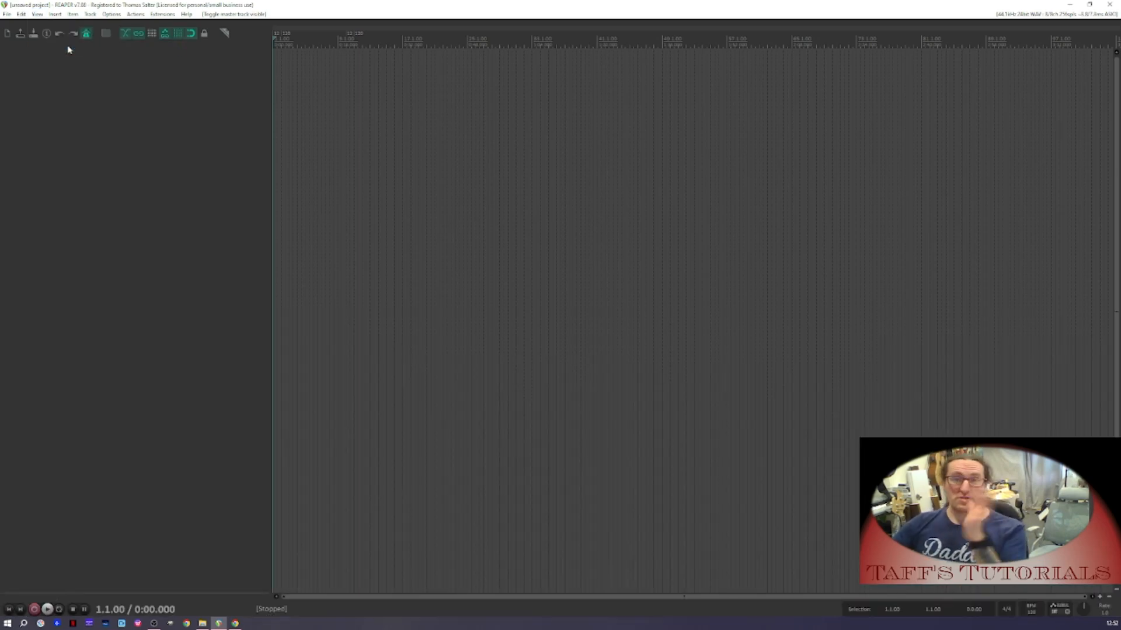
Show the master track in the track list and set the project tempo to 110 BPM
{"action": "left_click", "coordinate": [37, 14]}
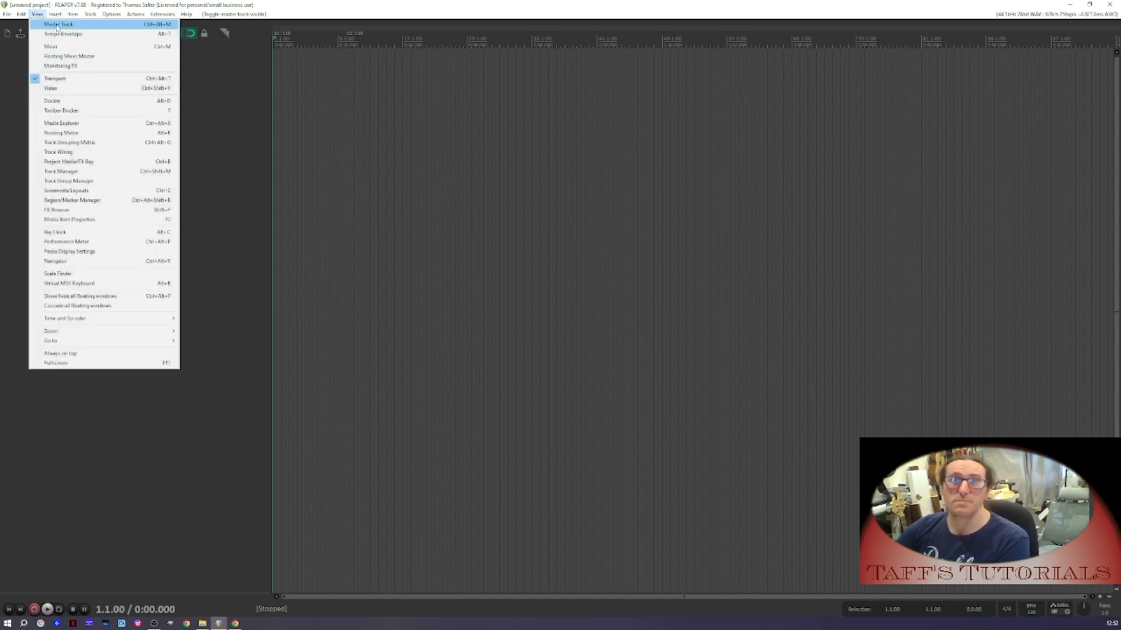
{"action": "left_click", "coordinate": [59, 24]}
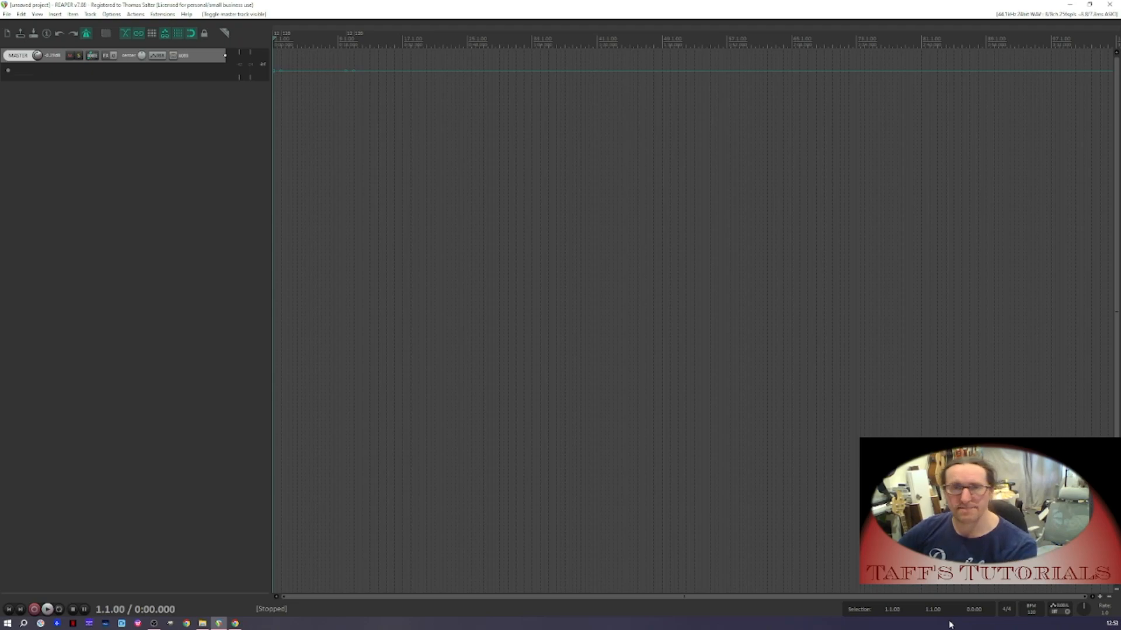
{"action": "left_click", "coordinate": [1037, 612]}
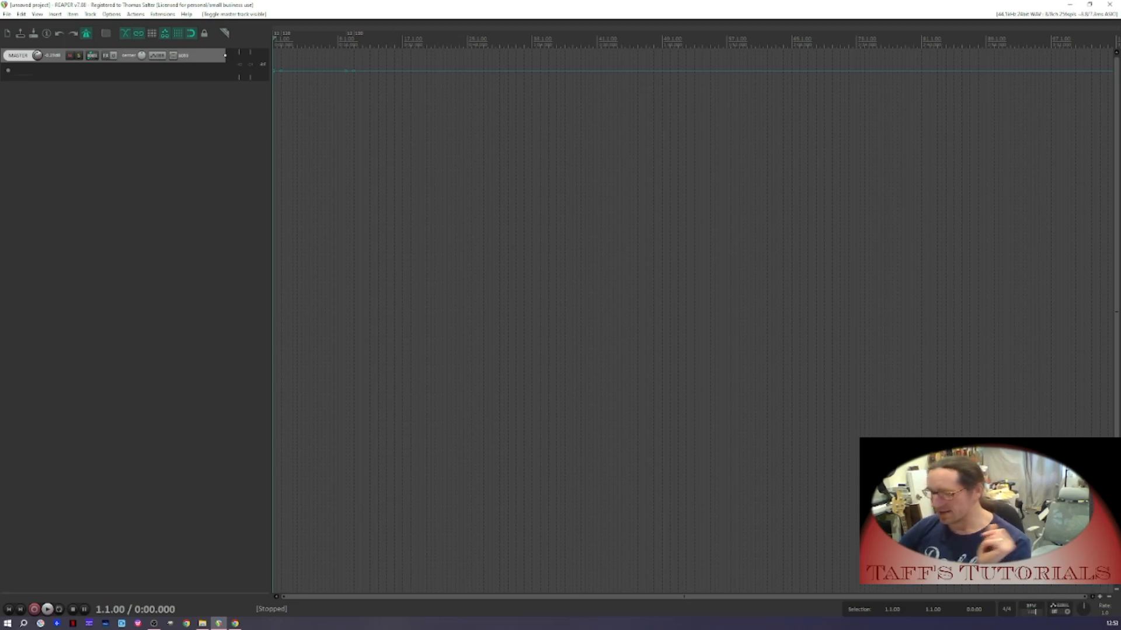
{"action": "type", "text": "110"}
{"action": "key", "text": "Return"}
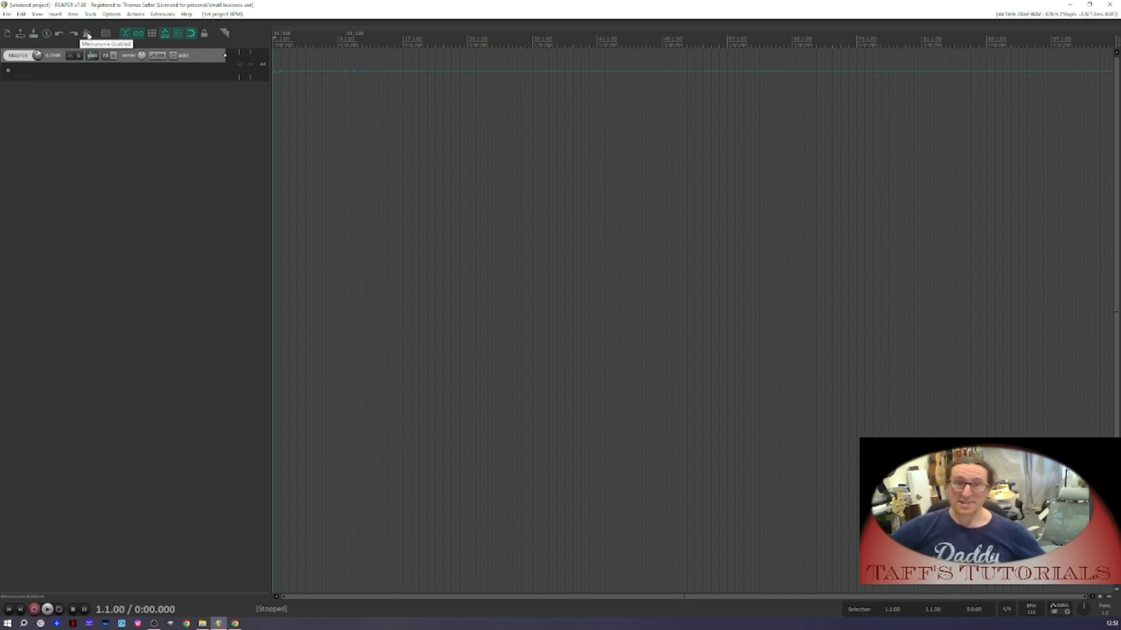
In the metronome settings, reset the metronome volume and secondary beat relative gain to 0.00 dB, and toggle count-in before recording twice
{"action": "left_click", "coordinate": [112, 15]}
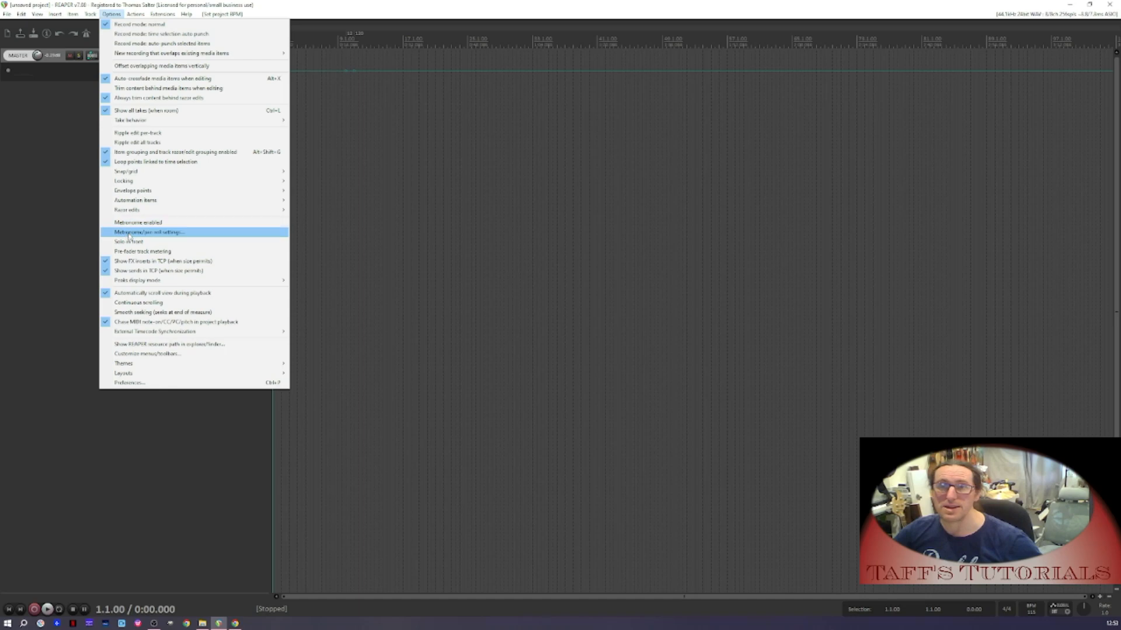
{"action": "left_click", "coordinate": [32, 201]}
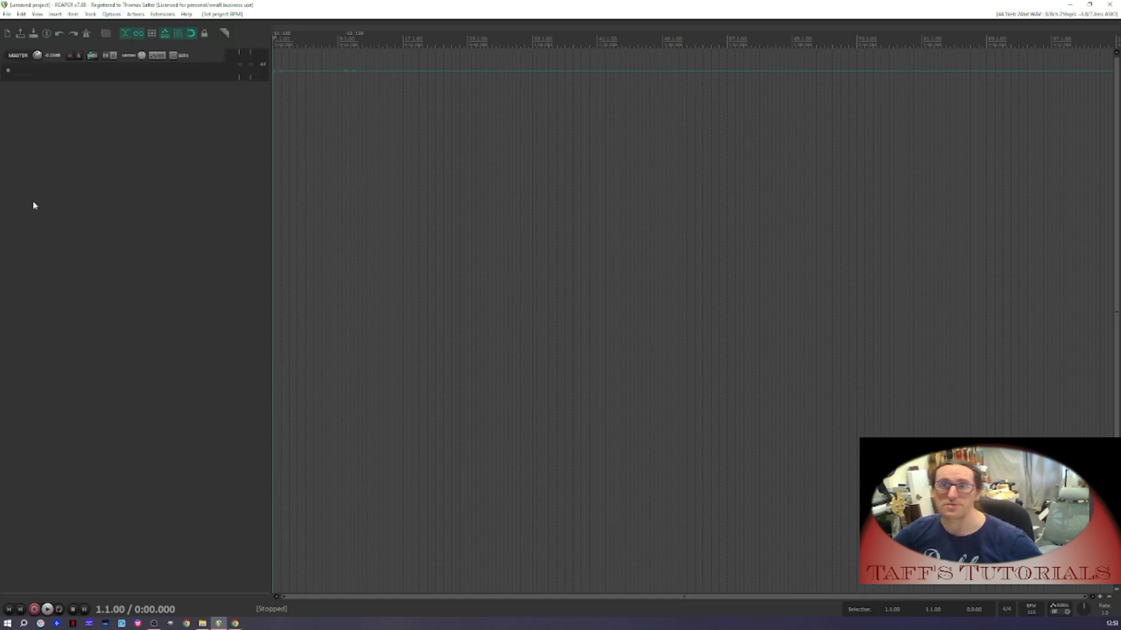
{"action": "right_click", "coordinate": [87, 33]}
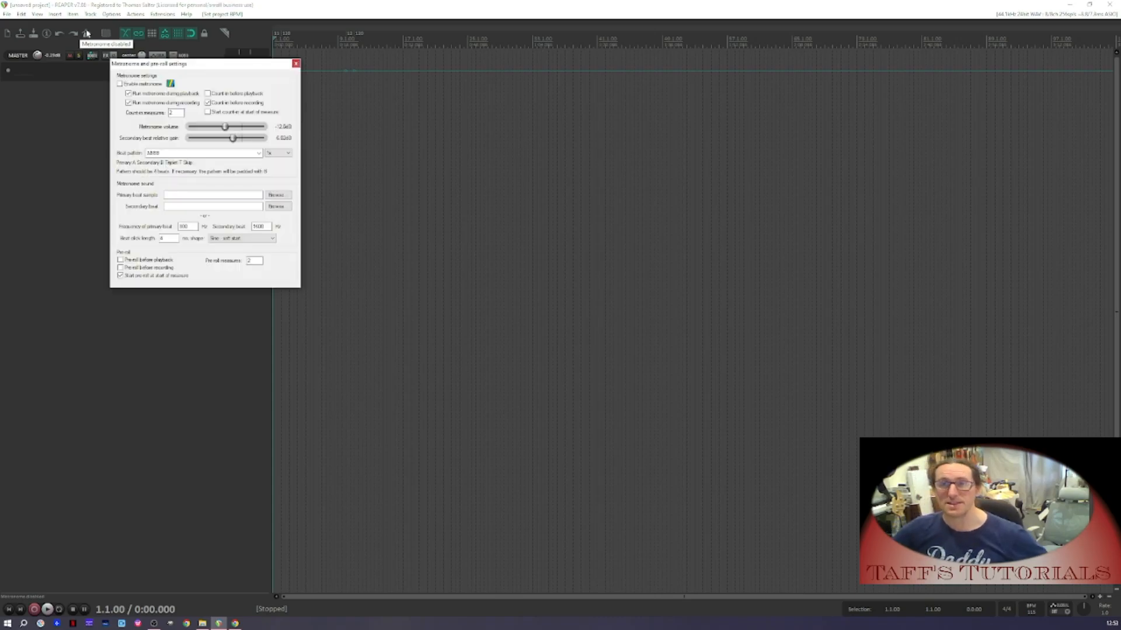
{"action": "double_click", "coordinate": [225, 128]}
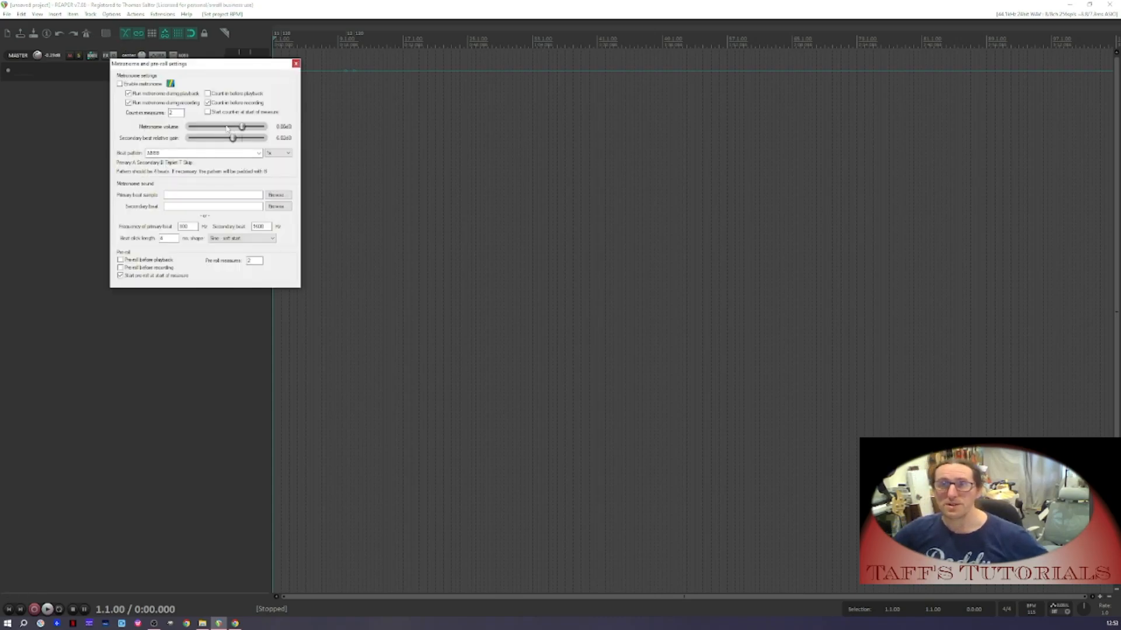
{"action": "double_click", "coordinate": [232, 137]}
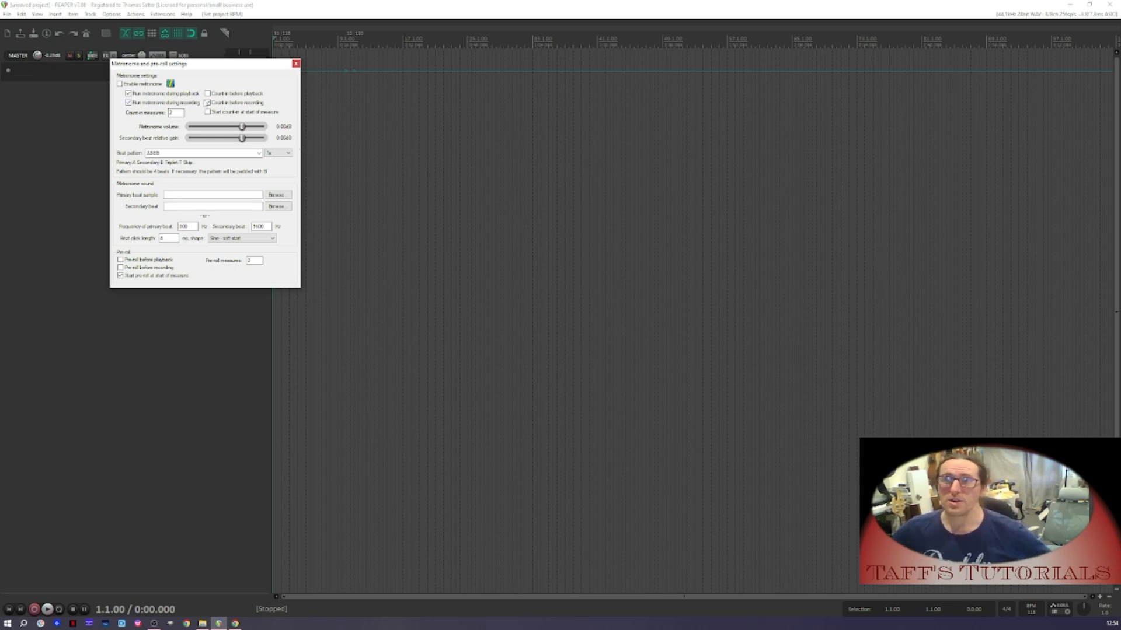
{"action": "left_click", "coordinate": [208, 103]}
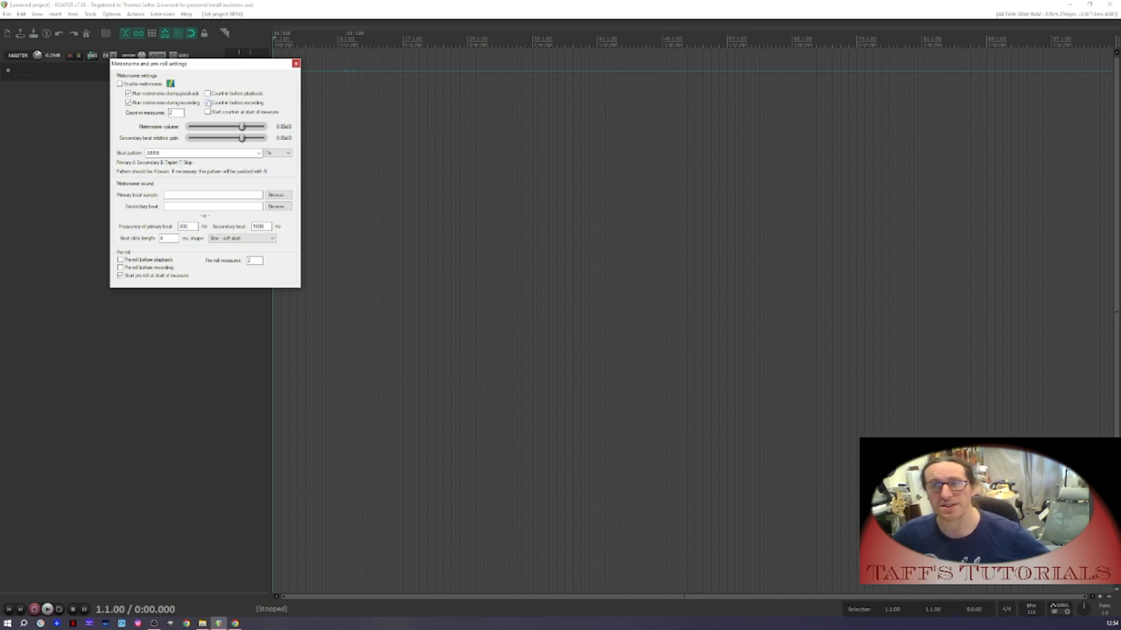
{"action": "left_click", "coordinate": [208, 103]}
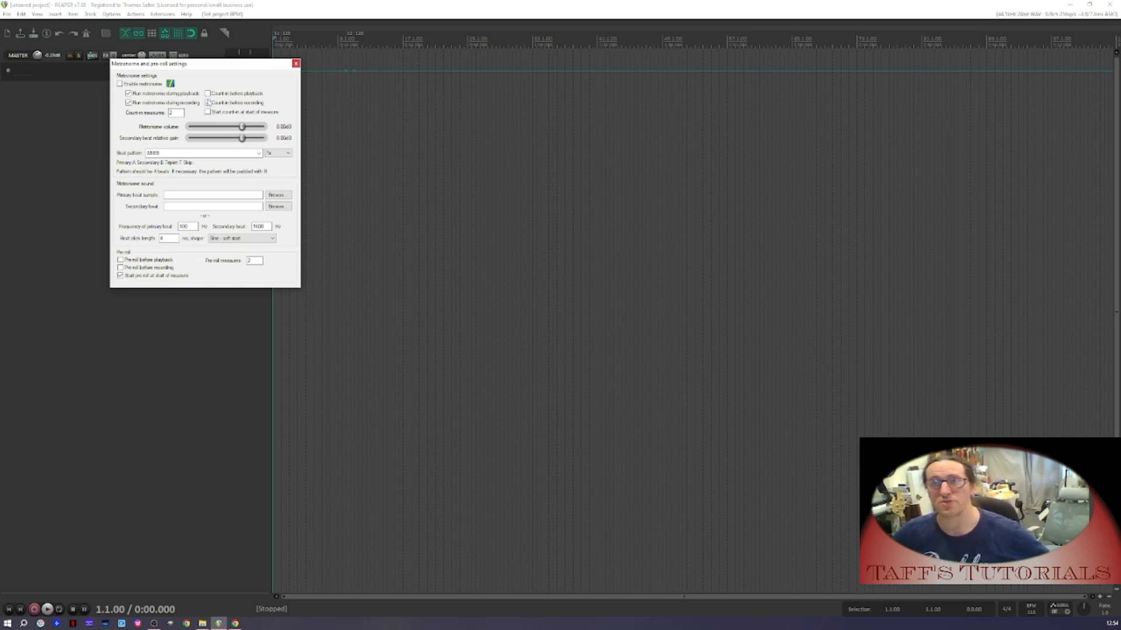
Enable count-in before playback and recording, and set the first UNISON_ACOUSTIC file in the 10 - Claps drum folder as the primary beat sample
{"action": "left_click", "coordinate": [209, 103]}
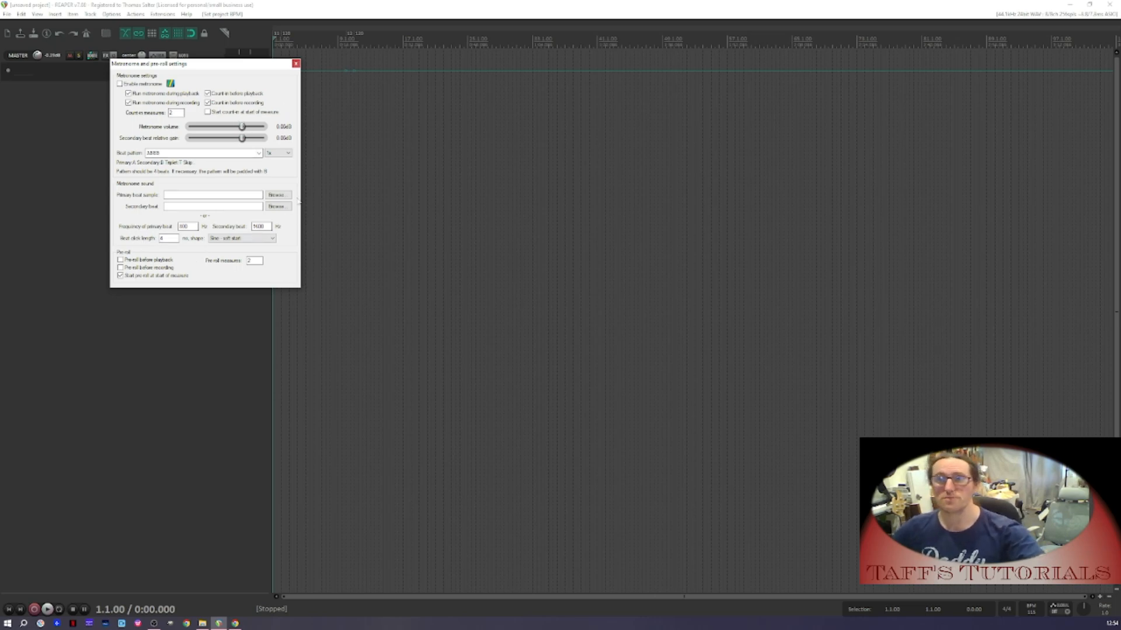
{"action": "left_click", "coordinate": [279, 195]}
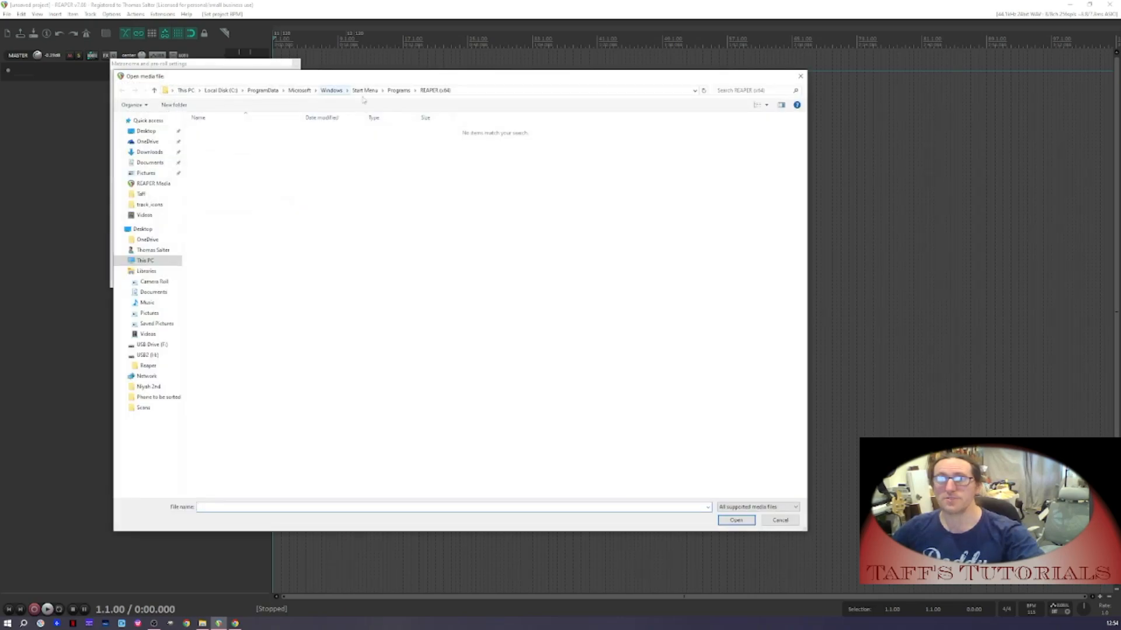
{"action": "left_click", "coordinate": [150, 184]}
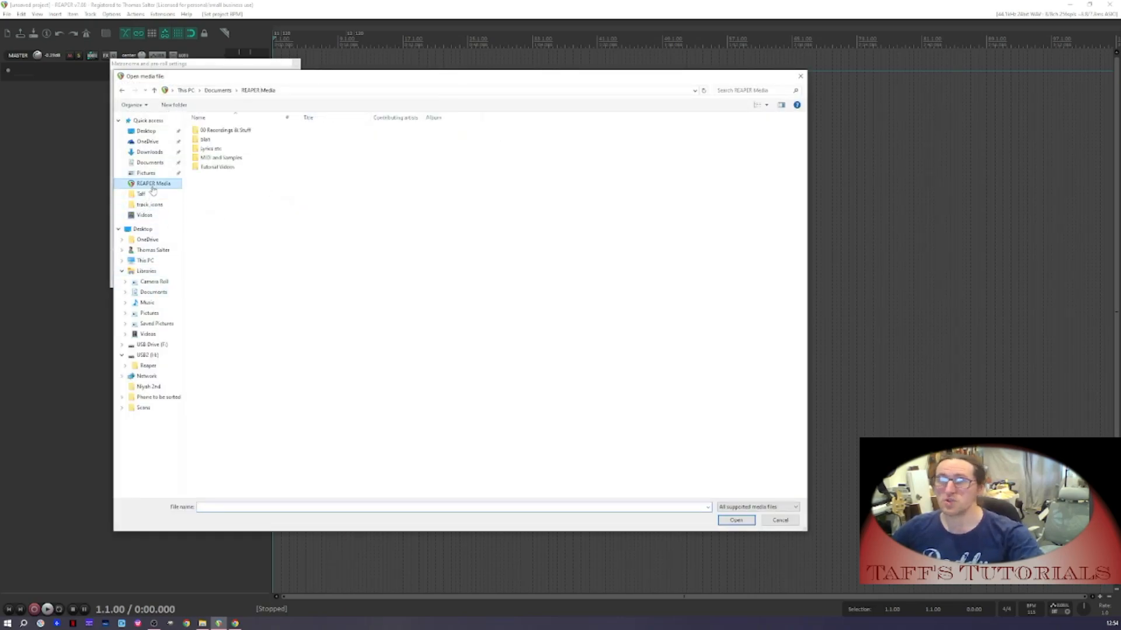
{"action": "double_click", "coordinate": [225, 157]}
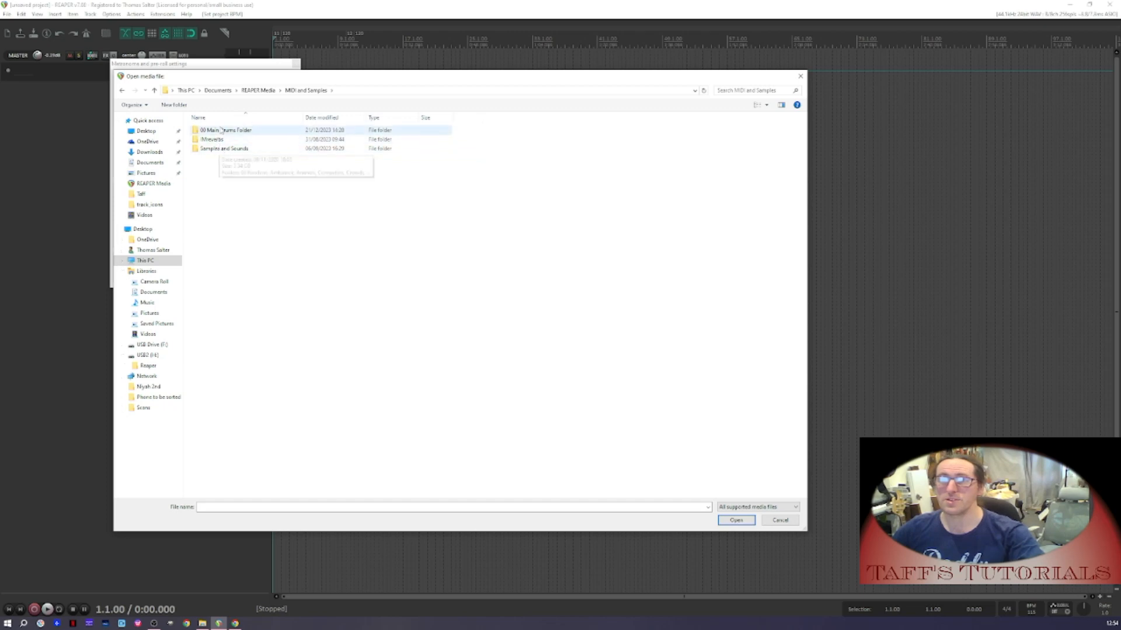
{"action": "double_click", "coordinate": [224, 130]}
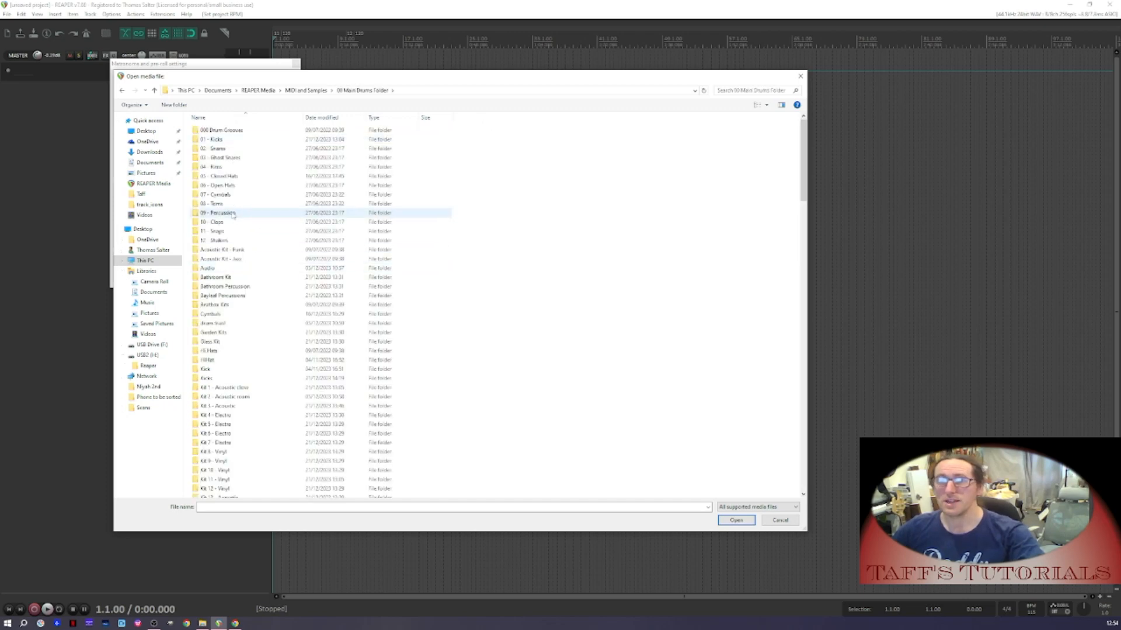
{"action": "double_click", "coordinate": [223, 223]}
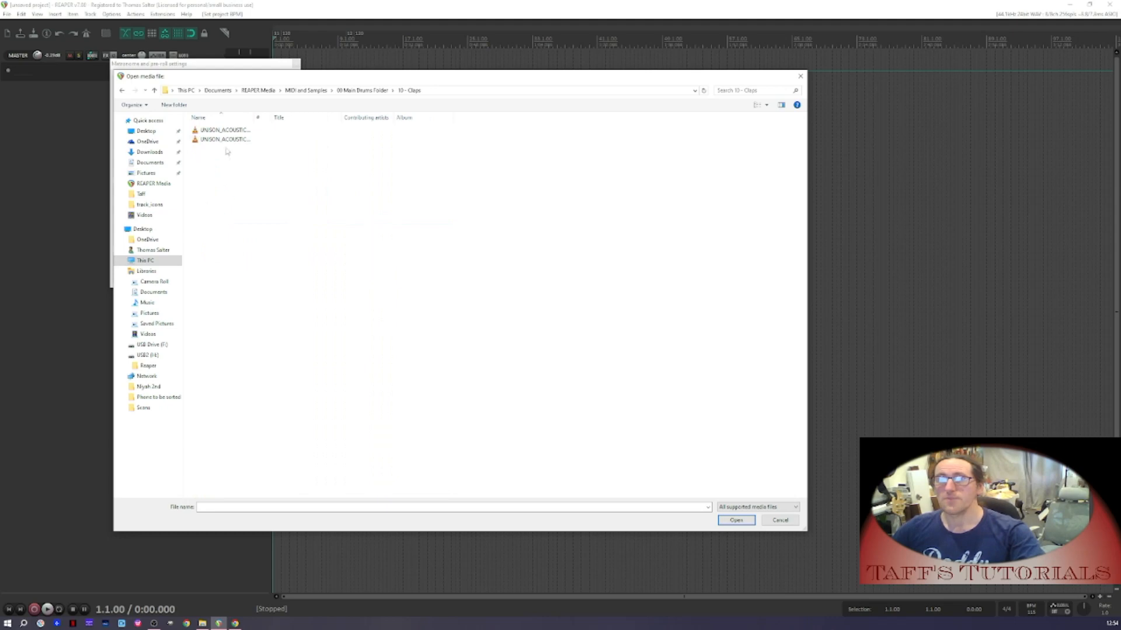
{"action": "left_click", "coordinate": [225, 130]}
{"action": "left_click", "coordinate": [736, 520]}
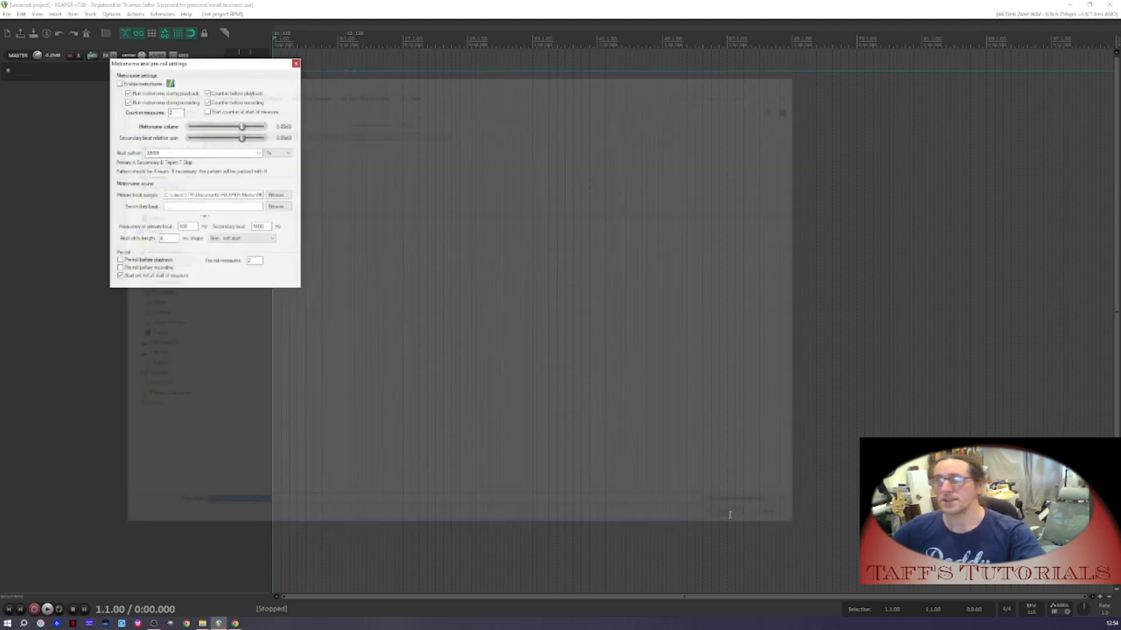
Set the second UNISON_ACOUSTIC file in the 10 - Claps folder under 00 Main Drums Folder as the secondary beat sample
{"action": "left_click", "coordinate": [270, 204]}
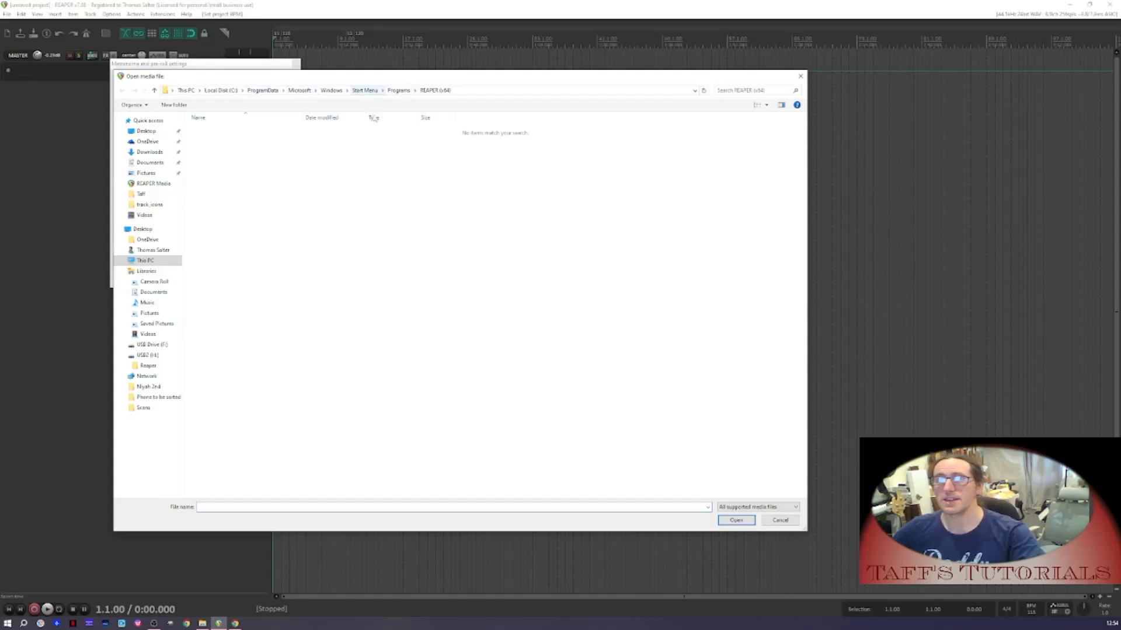
{"action": "left_click", "coordinate": [153, 184]}
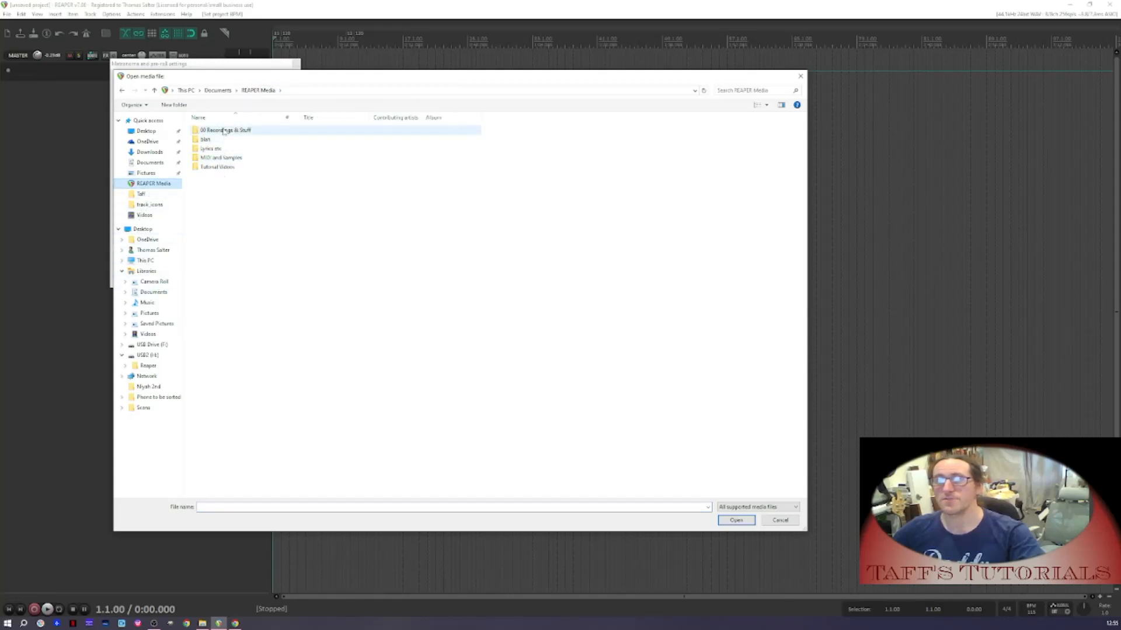
{"action": "double_click", "coordinate": [219, 157]}
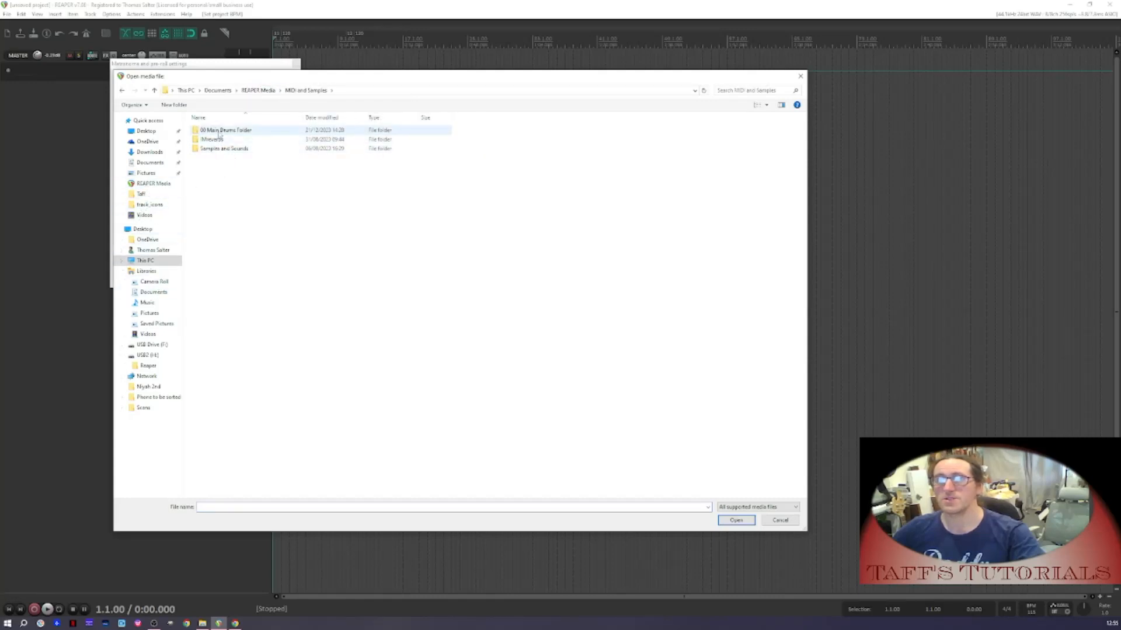
{"action": "double_click", "coordinate": [219, 132]}
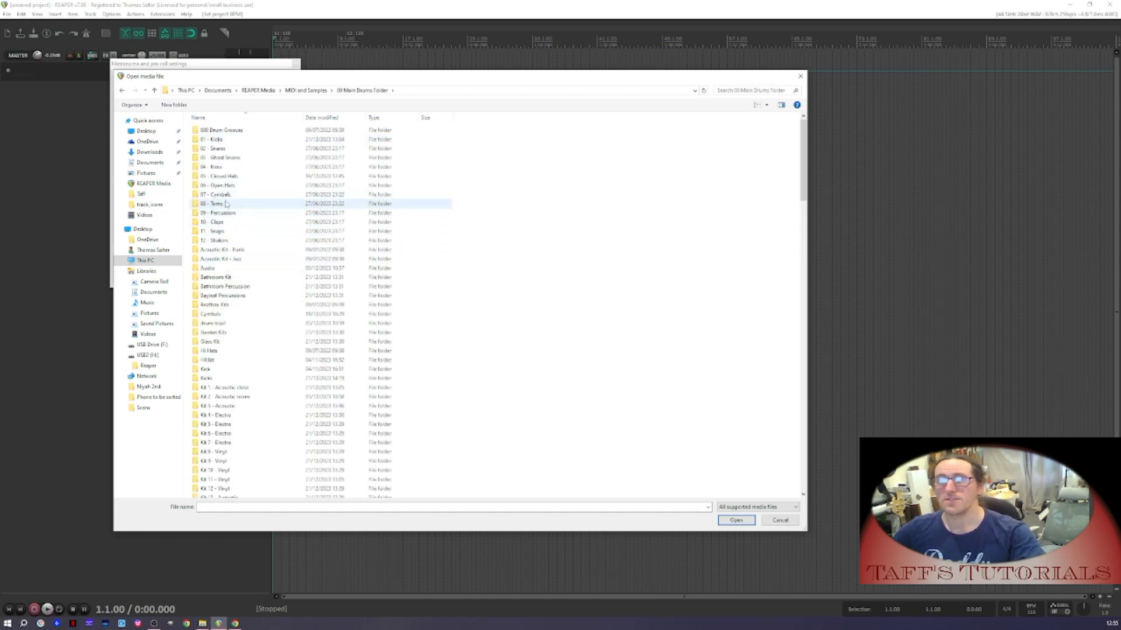
{"action": "left_click", "coordinate": [225, 223]}
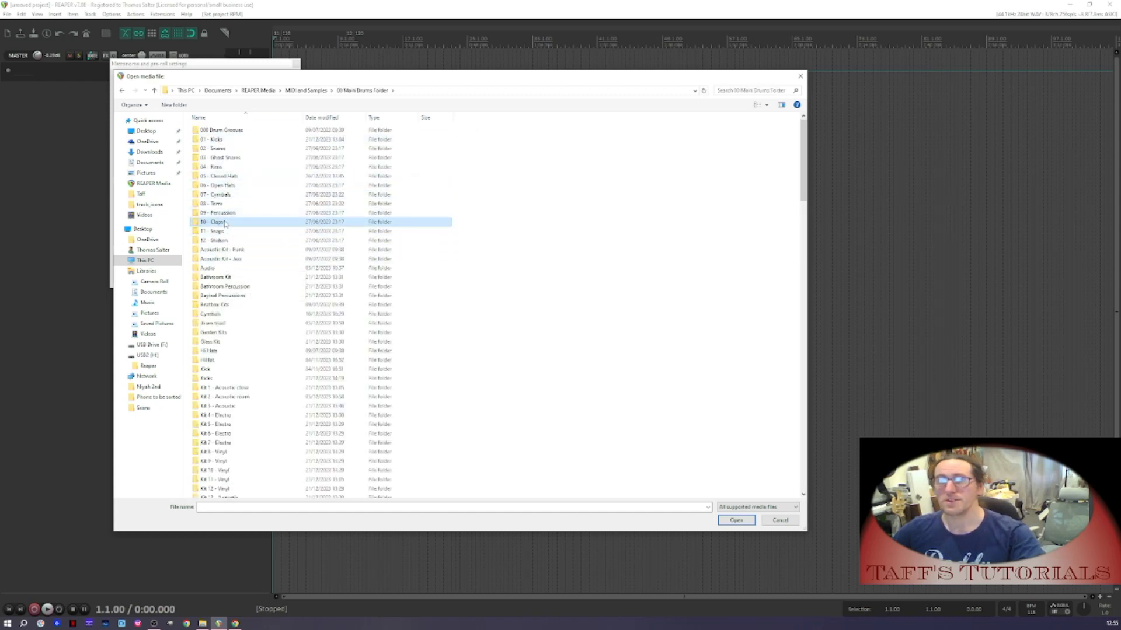
{"action": "double_click", "coordinate": [226, 223]}
{"action": "double_click", "coordinate": [226, 140]}
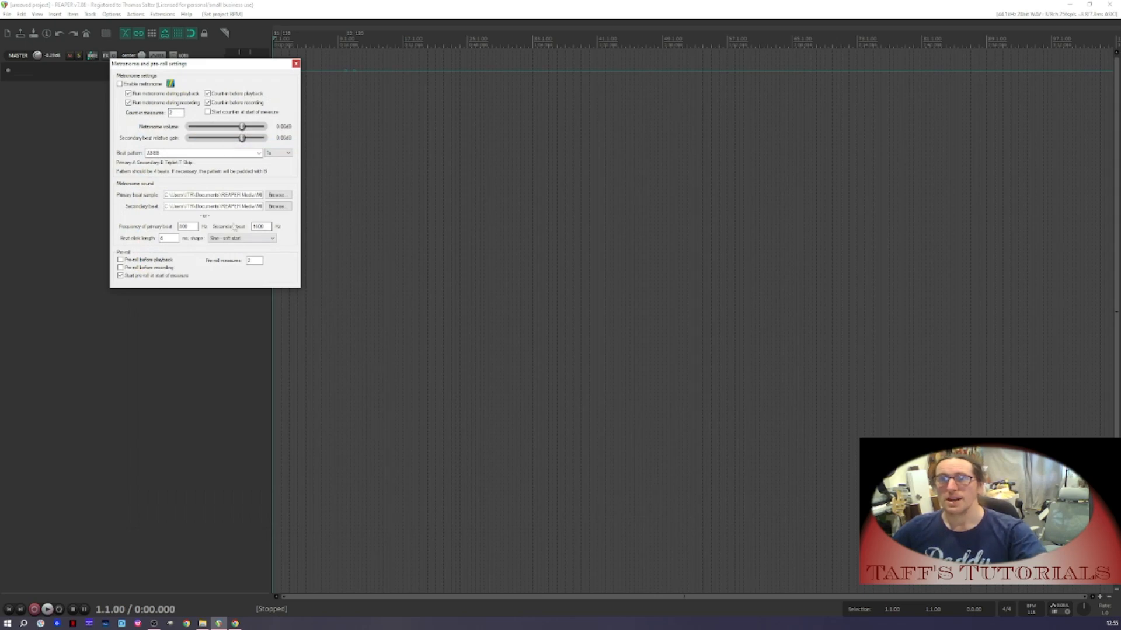
Turn the metronome on and play from the project start twice to audition the count-in
{"action": "left_click", "coordinate": [86, 35]}
{"action": "key", "text": "space"}
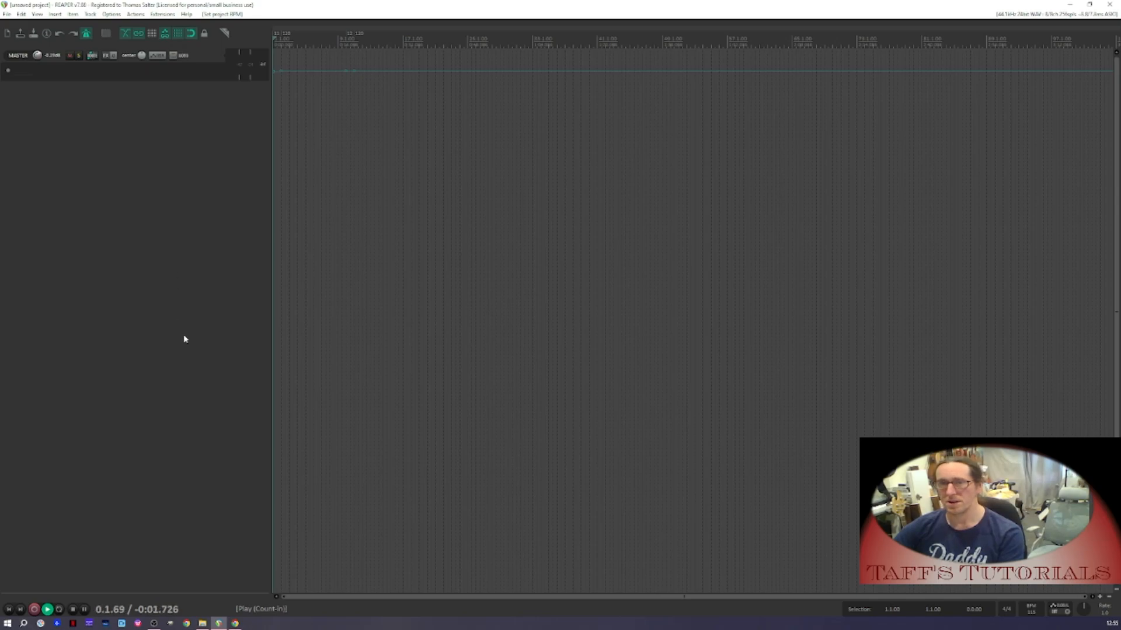
{"action": "key", "text": "space"}
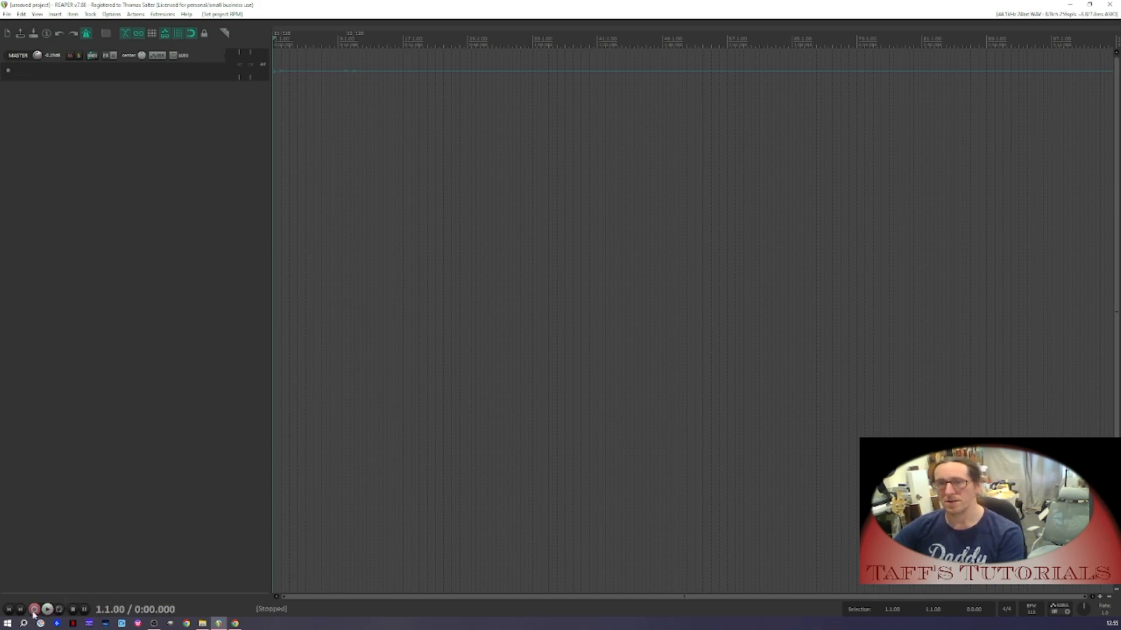
{"action": "key", "text": "space"}
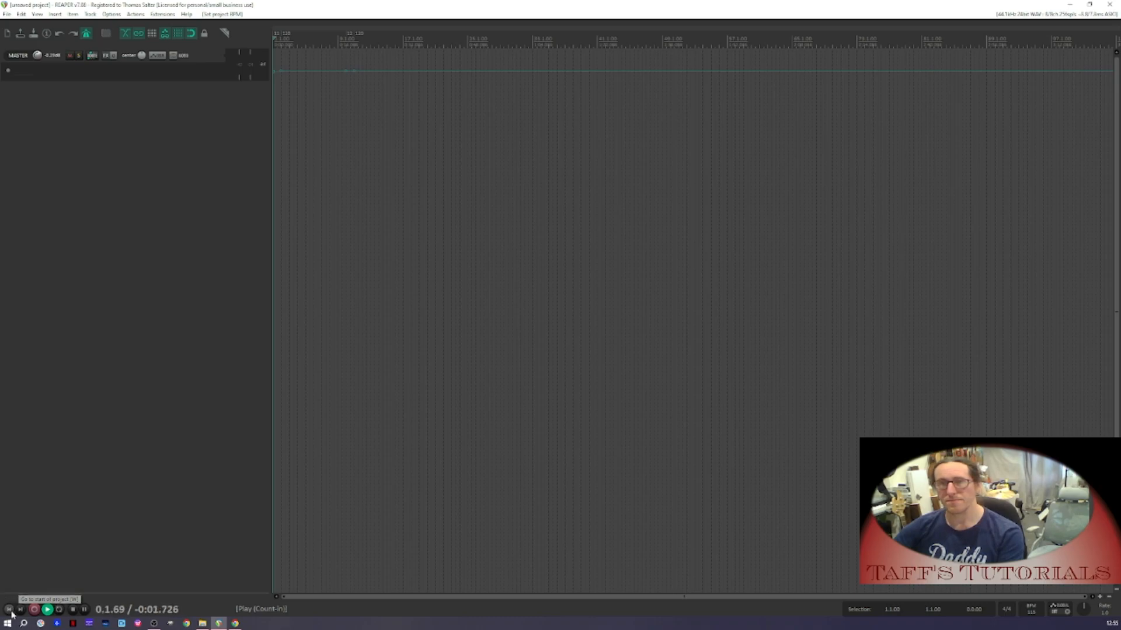
{"action": "key", "text": "space"}
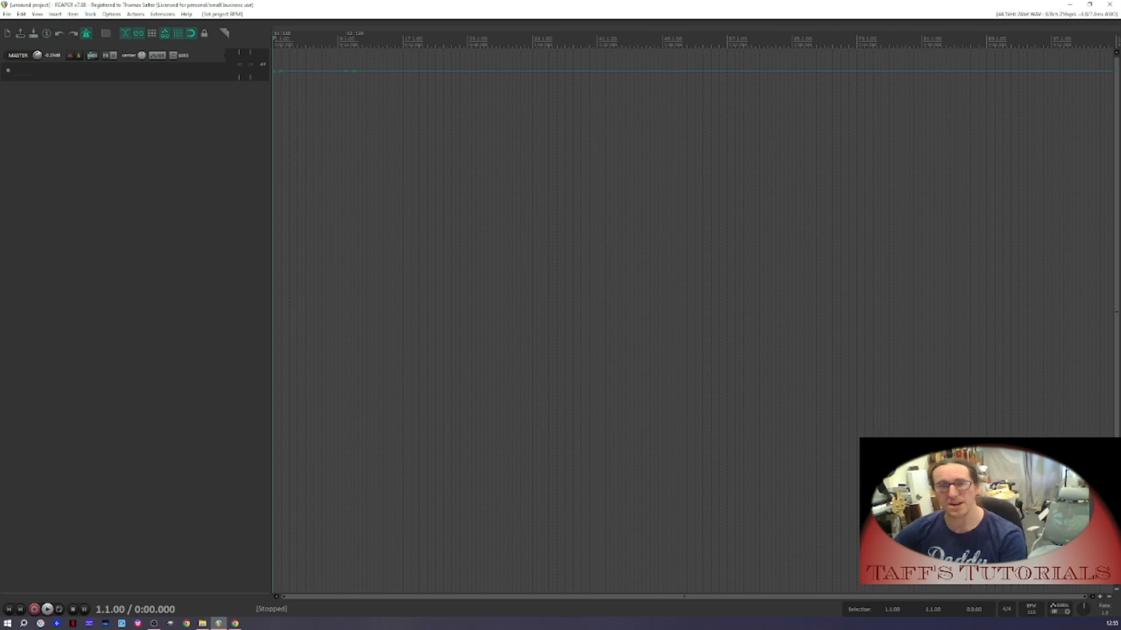
Insert a click source item at the start of the project
{"action": "right_click", "coordinate": [113, 111]}
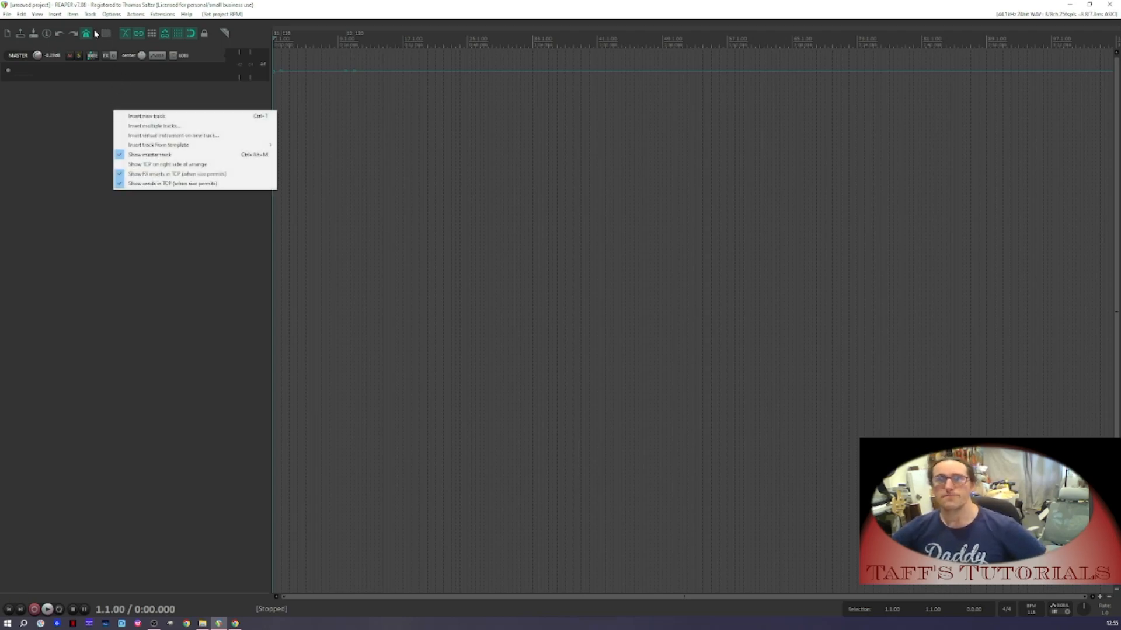
{"action": "left_click", "coordinate": [73, 14]}
{"action": "mouse_move", "coordinate": [61, 16]}
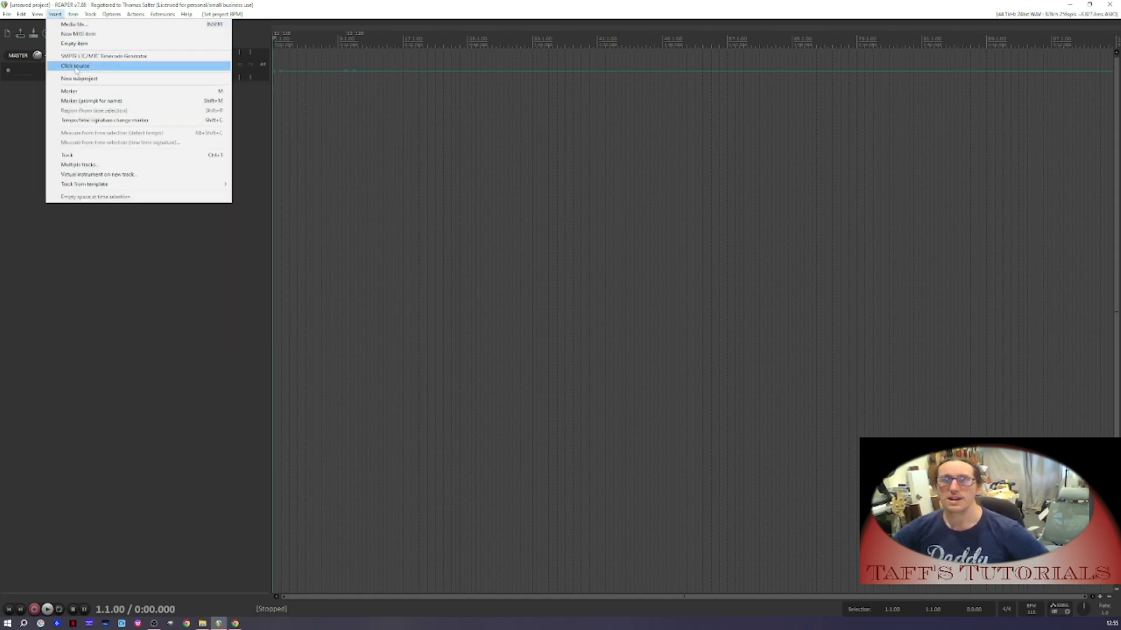
{"action": "left_click", "coordinate": [76, 66]}
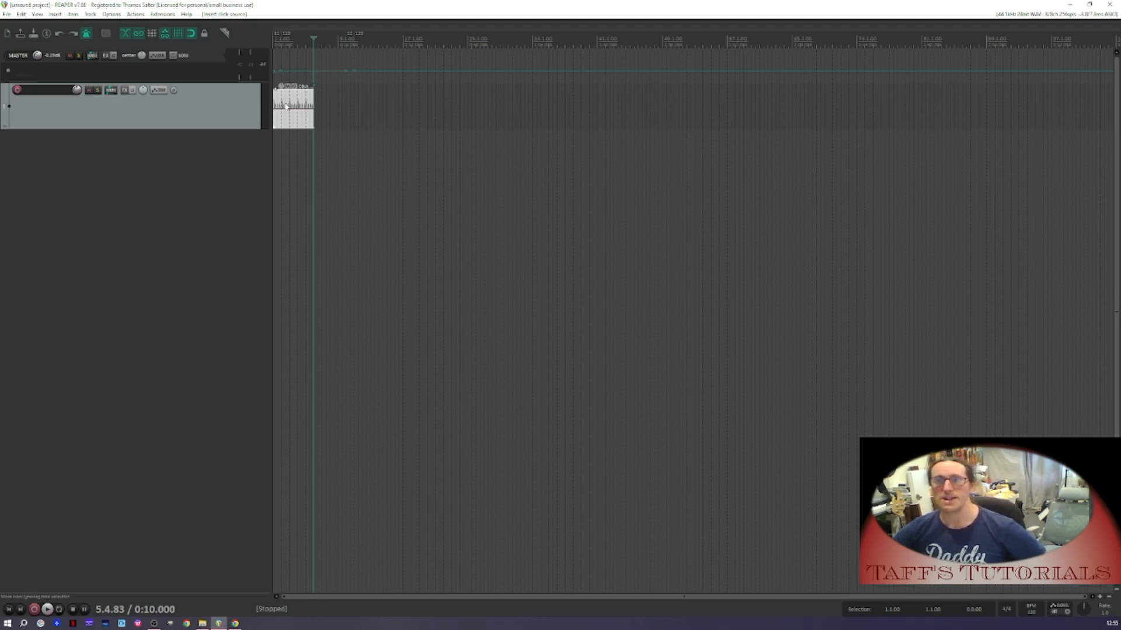
Play back the click source from near the project start and turn the metronome off during playback
{"action": "left_click", "coordinate": [277, 38]}
{"action": "key", "text": "space"}
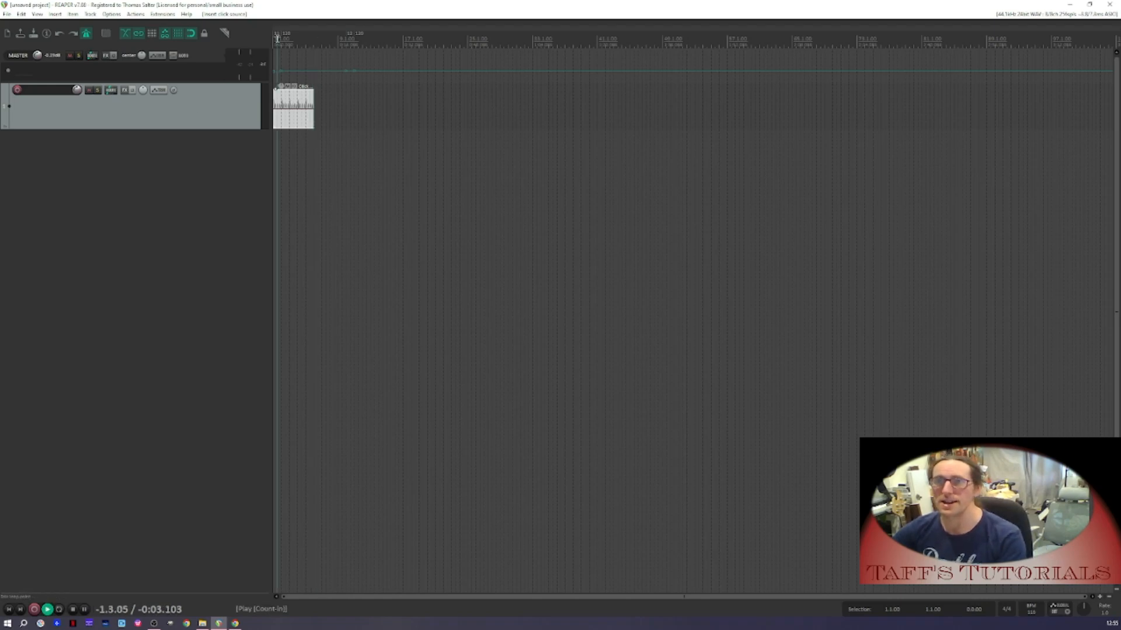
{"action": "key", "text": "space"}
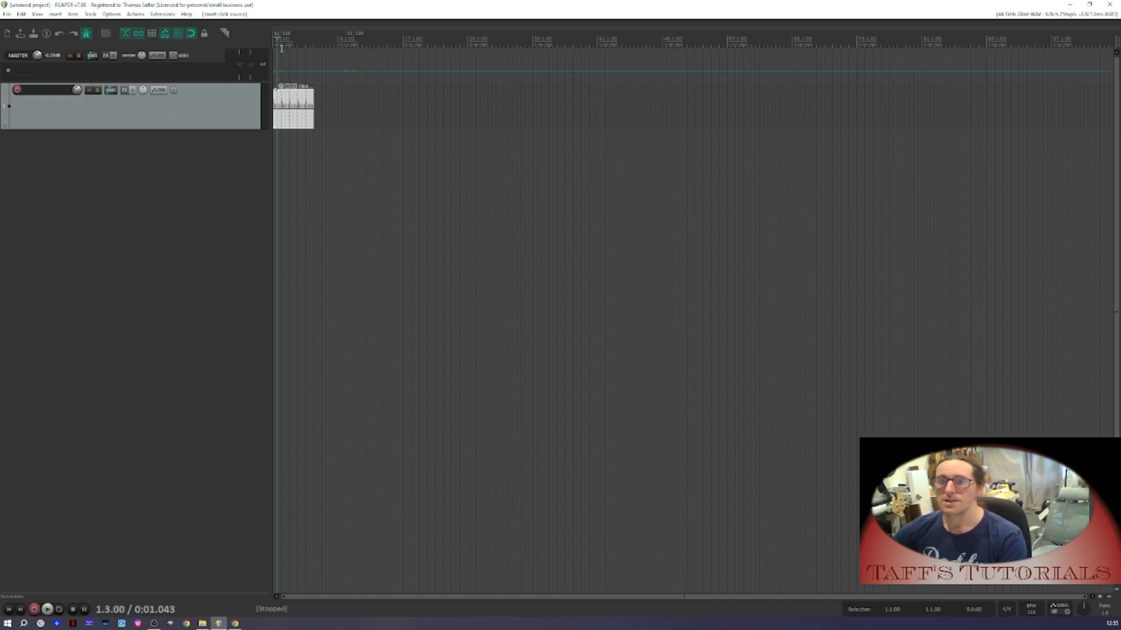
{"action": "key", "text": "space"}
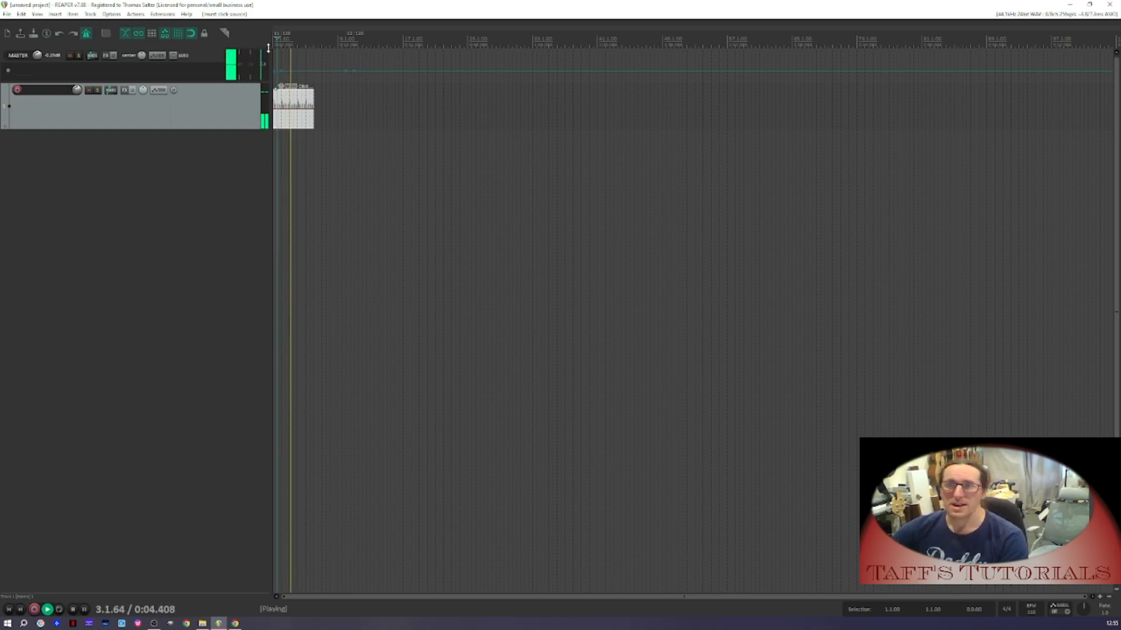
{"action": "left_click", "coordinate": [86, 33]}
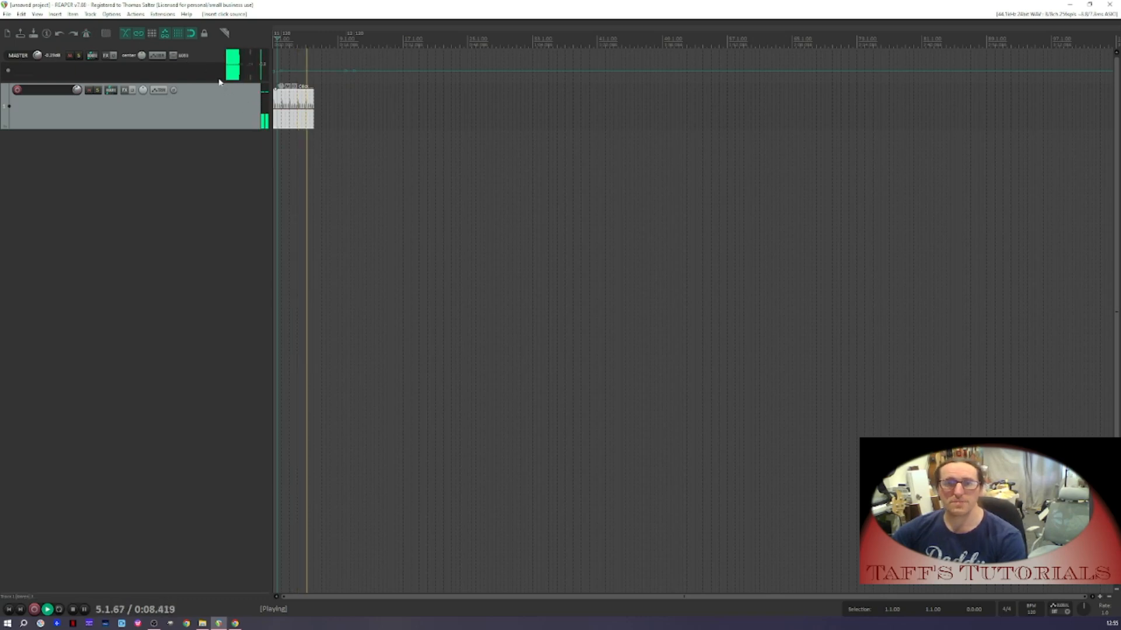
{"action": "key", "text": "space"}
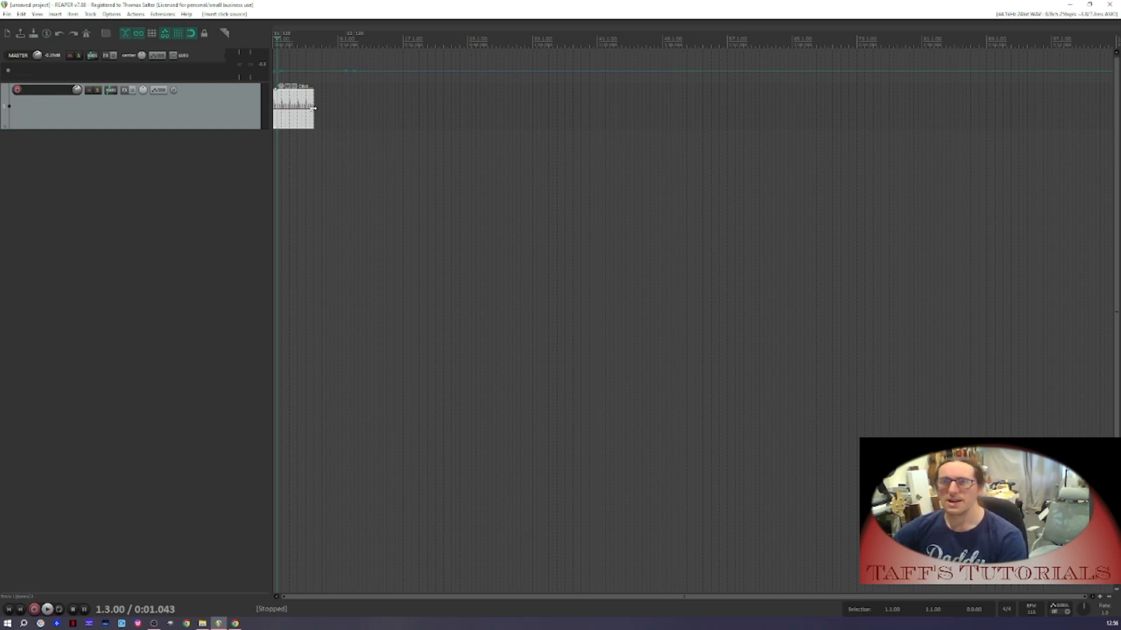
Extend the end of the click source item to about measure 172
{"action": "mouse_move", "coordinate": [313, 108]}
{"action": "left_mouse_down"}
{"action": "mouse_move", "coordinate": [395, 108]}
{"action": "mouse_move", "coordinate": [321, 115]}
{"action": "left_mouse_up"}
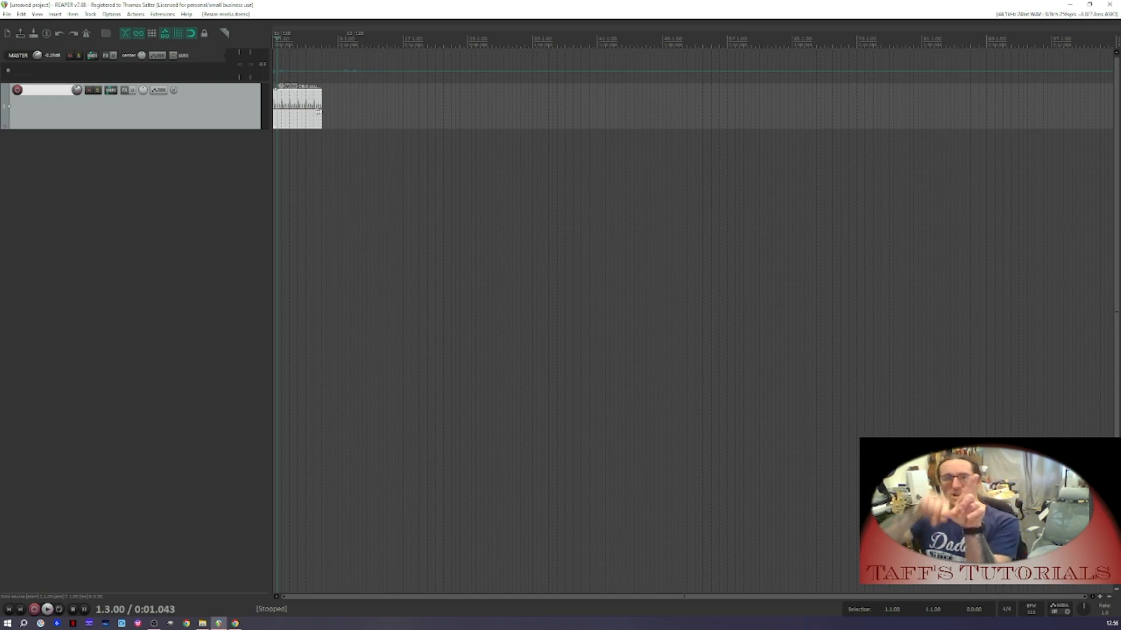
{"action": "left_click_drag", "start_coordinate": [319, 111], "coordinate": [1117, 202]}
{"action": "scroll", "coordinate": [443, 211], "scroll_direction": "down", "scroll_amount": 3}
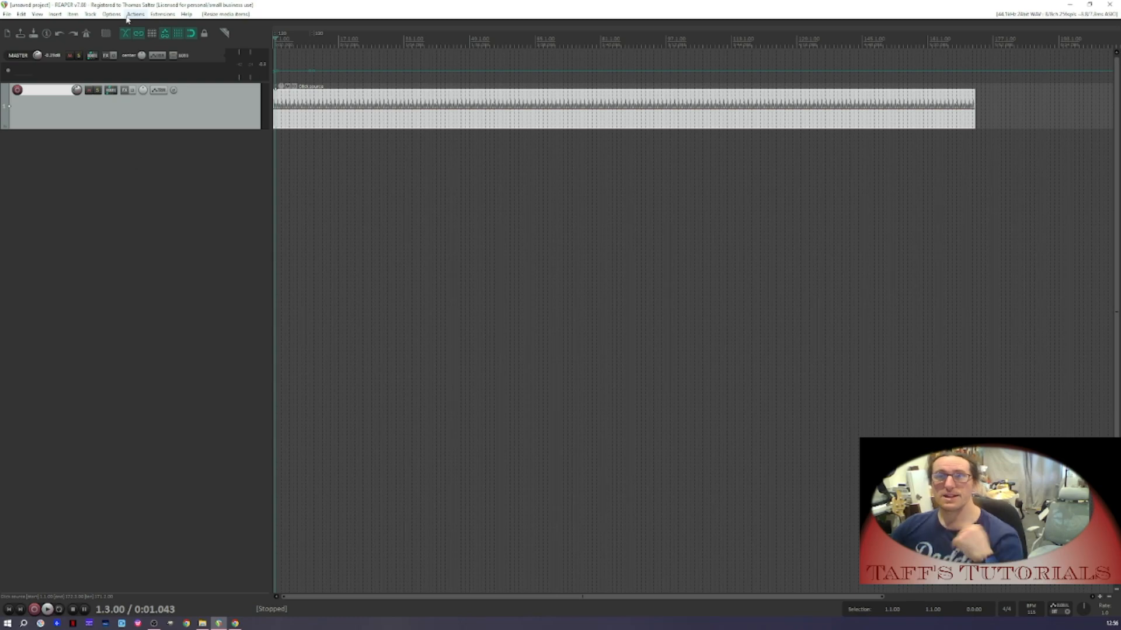
Add a new track below the click track and name it Drum
{"action": "left_click", "coordinate": [82, 186]}
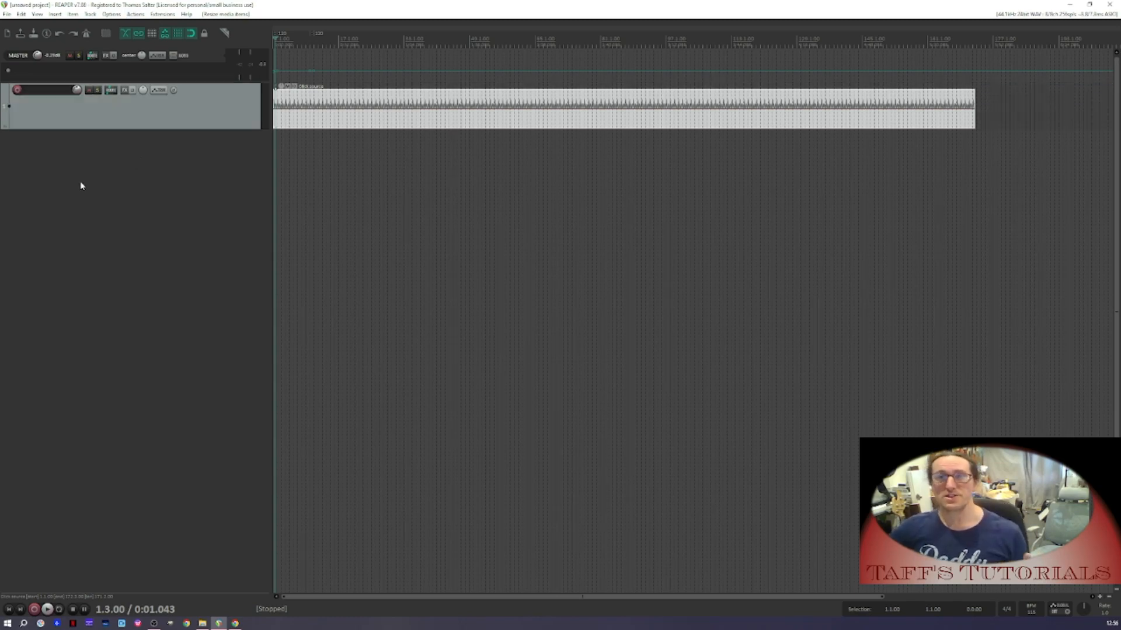
{"action": "double_click", "coordinate": [51, 165]}
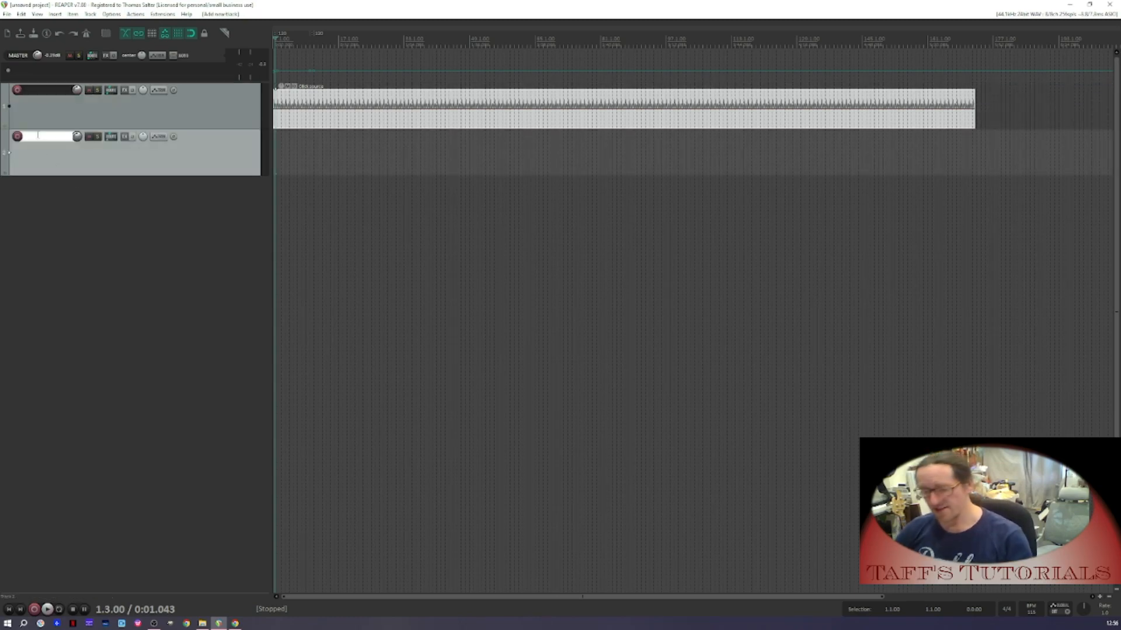
{"action": "type", "text": "Drum"}
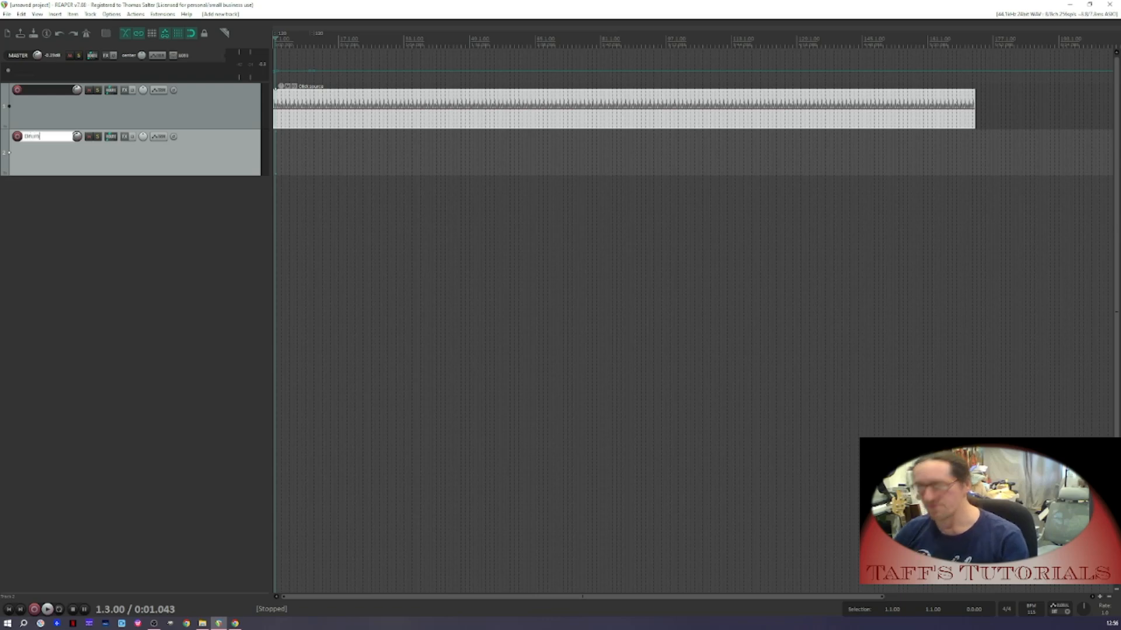
{"action": "key", "text": "Return"}
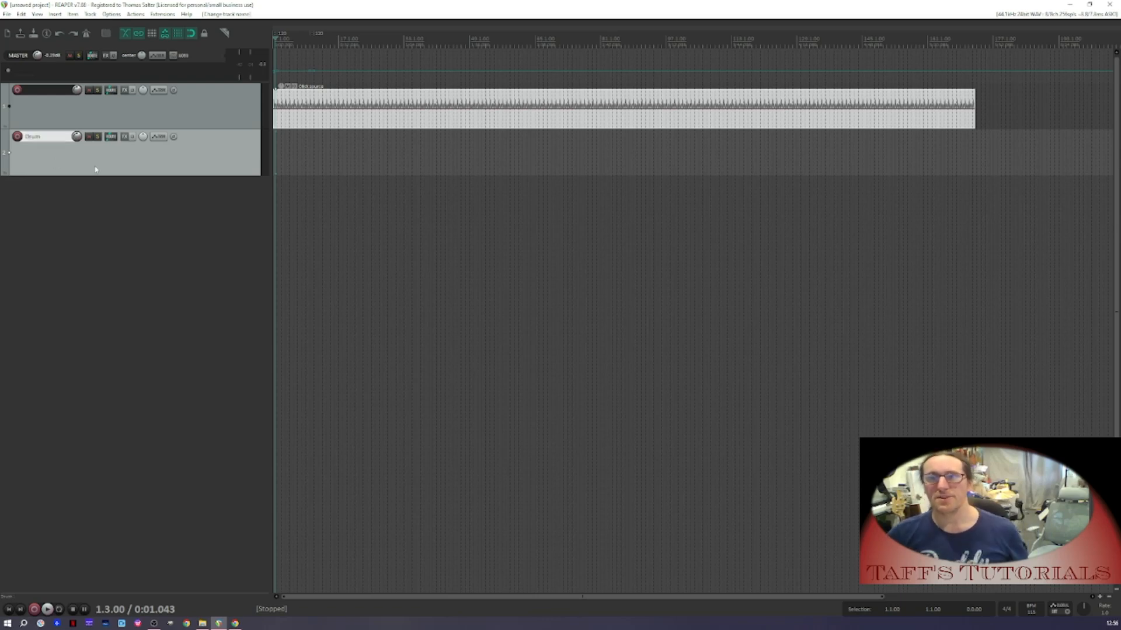
Delete the unnamed click source track together with its item
{"action": "left_click", "coordinate": [216, 108]}
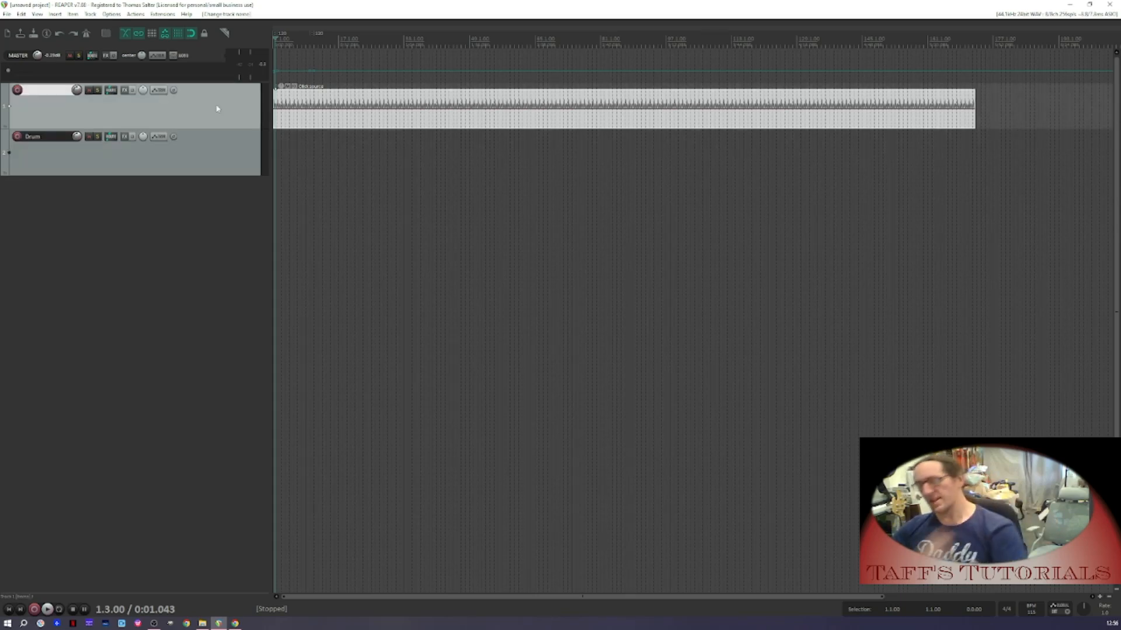
{"action": "key", "text": "Delete"}
{"action": "key", "text": "Return"}
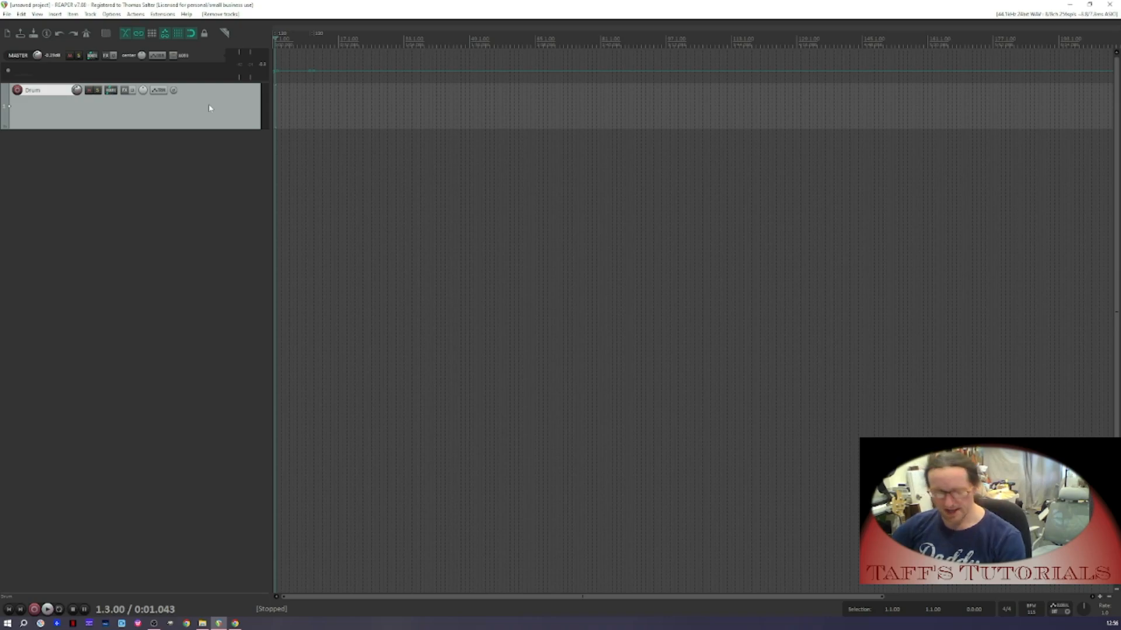
{"action": "right_click", "coordinate": [210, 108]}
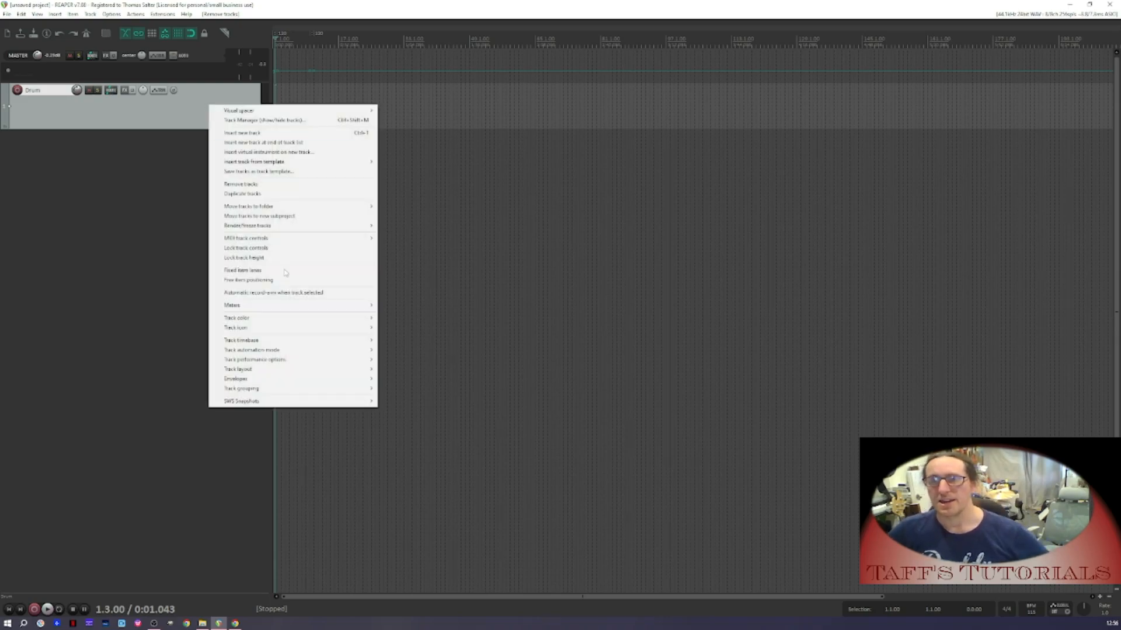
{"action": "mouse_move", "coordinate": [368, 318]}
{"action": "left_click", "coordinate": [404, 320]}
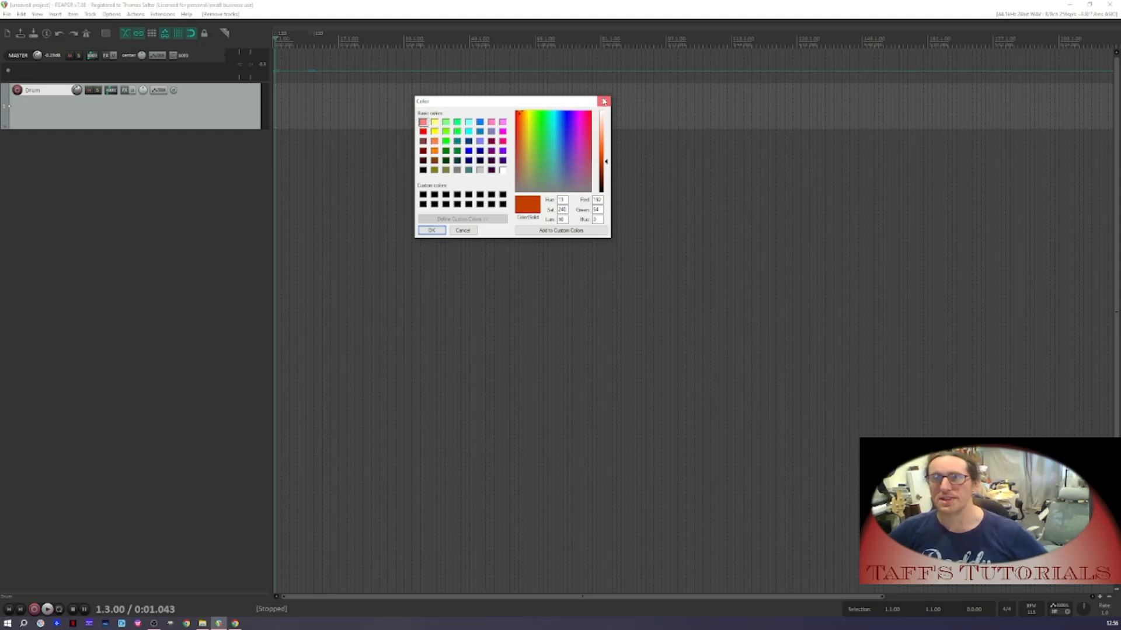
{"action": "left_click", "coordinate": [604, 101]}
Search the action list for "track custom col" and check the shortcut assignment of the Track: Set to custom color action
{"action": "left_click", "coordinate": [135, 14]}
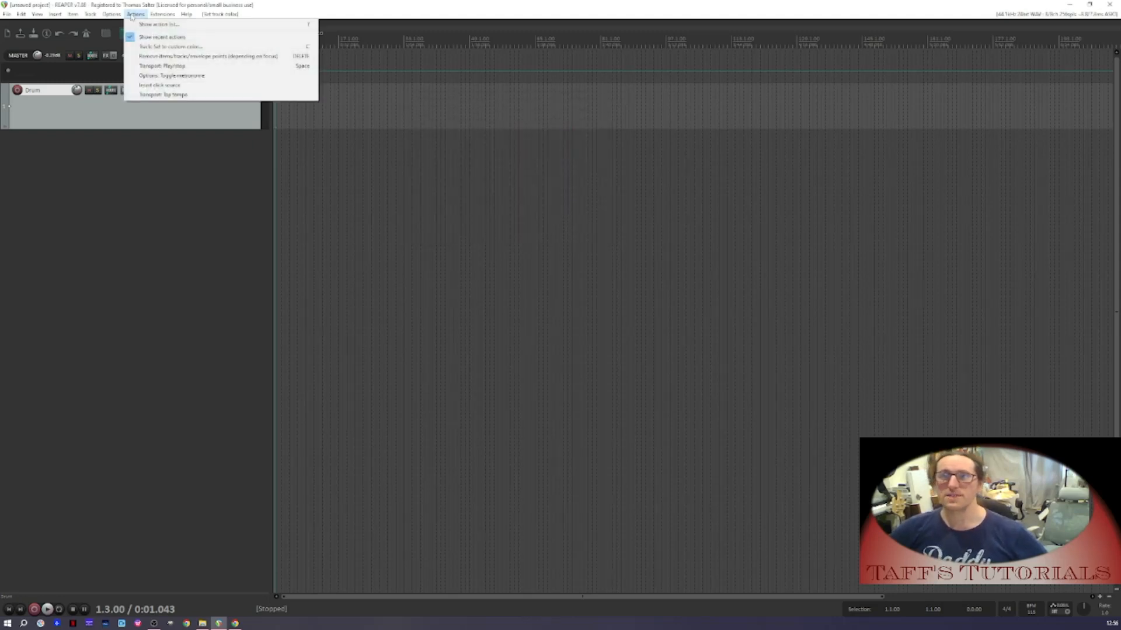
{"action": "left_click", "coordinate": [158, 24]}
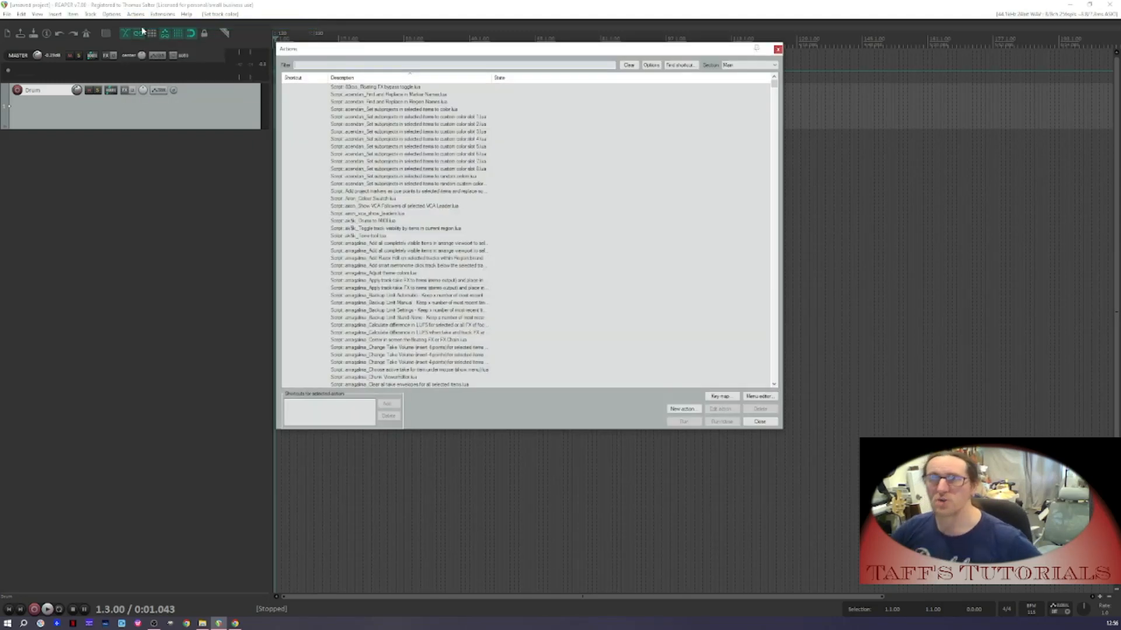
{"action": "type", "text": "trac"}
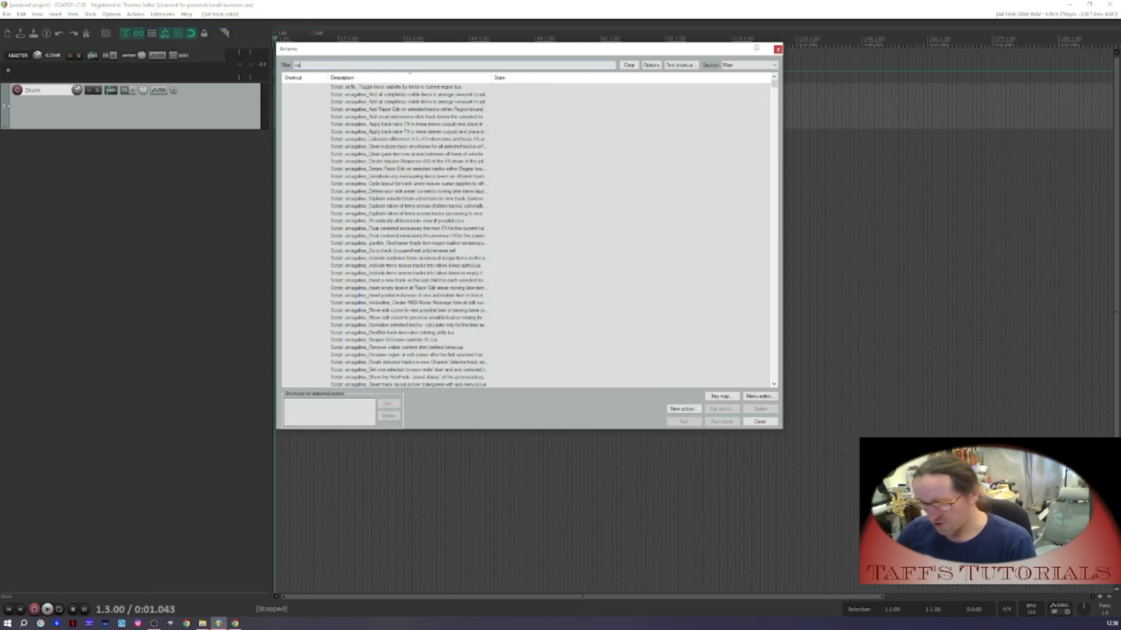
{"action": "type", "text": "k cust"}
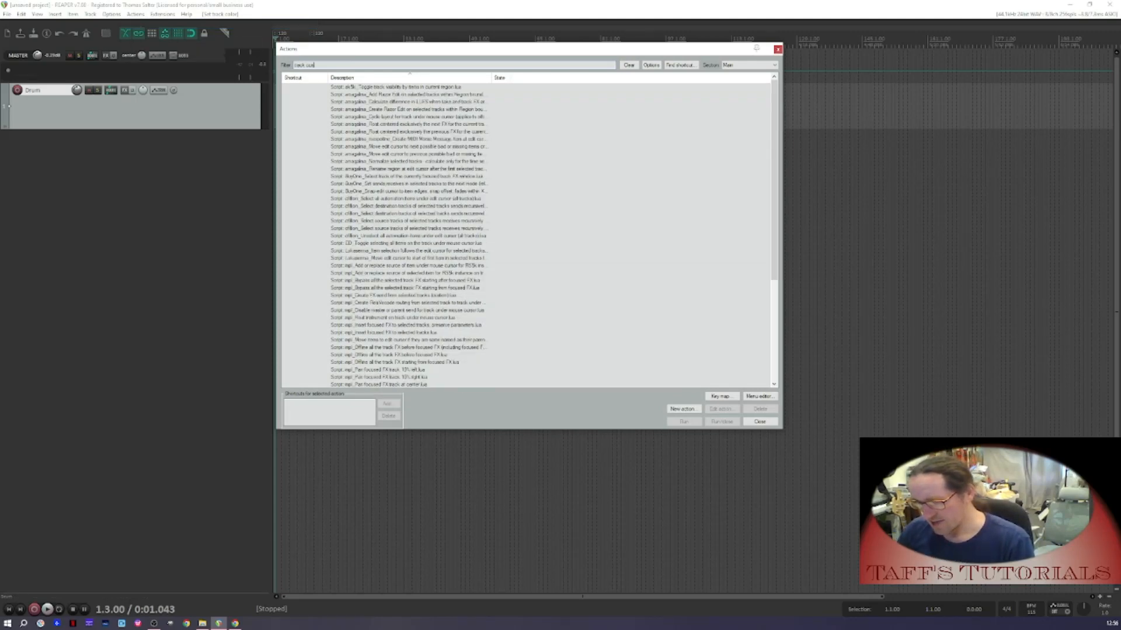
{"action": "type", "text": "om col"}
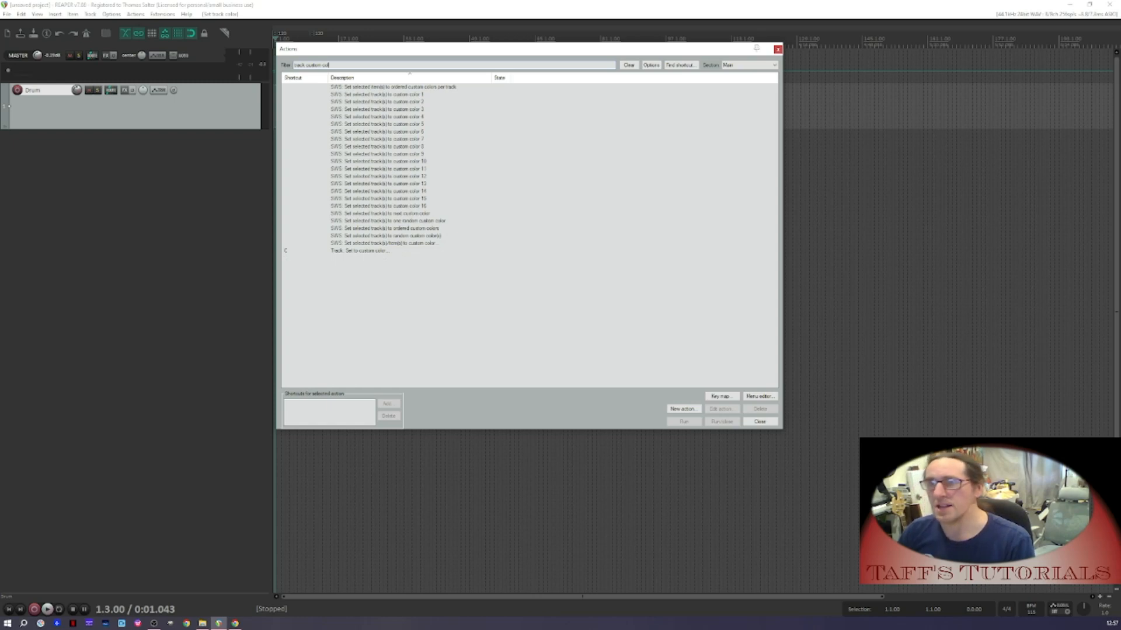
{"action": "left_click", "coordinate": [362, 251]}
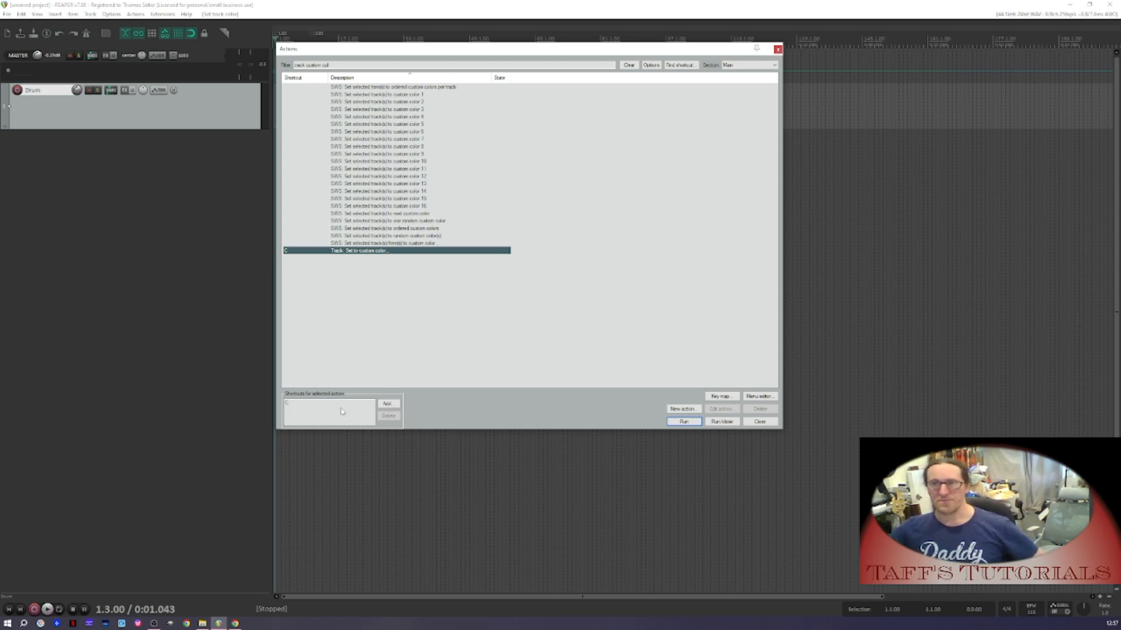
{"action": "left_click", "coordinate": [387, 404]}
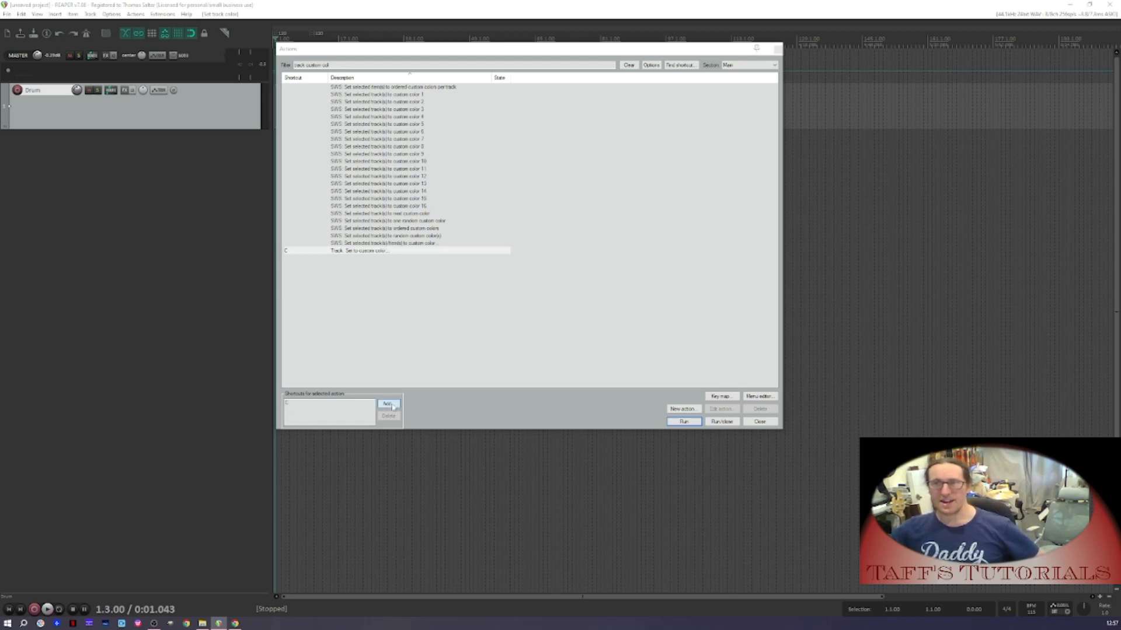
{"action": "left_click", "coordinate": [620, 264]}
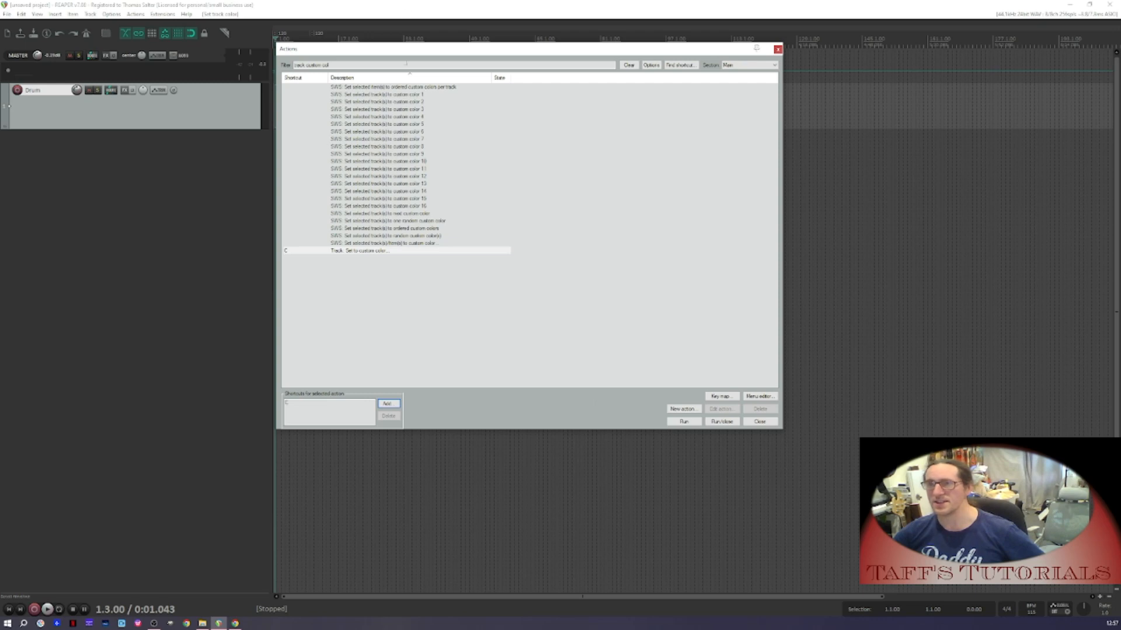
Search the action list for "track icon" and try to assign C as the shortcut for Track: Set track icon
{"action": "left_click_drag", "start_coordinate": [329, 64], "coordinate": [309, 65]}
{"action": "key", "text": "BackSpace"}
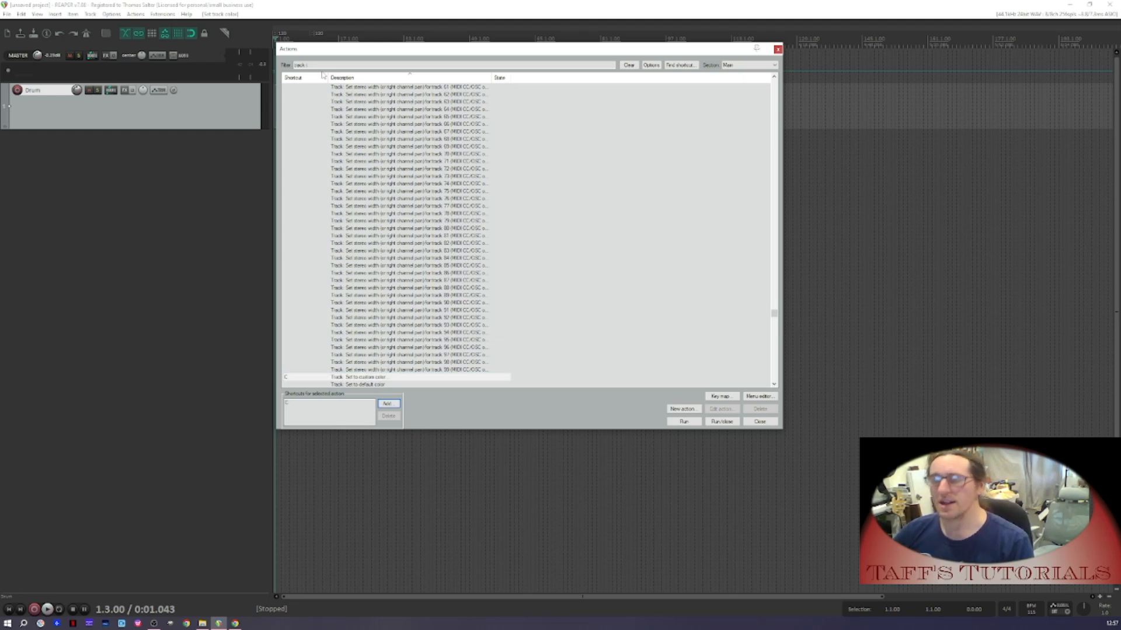
{"action": "type", "text": "icon"}
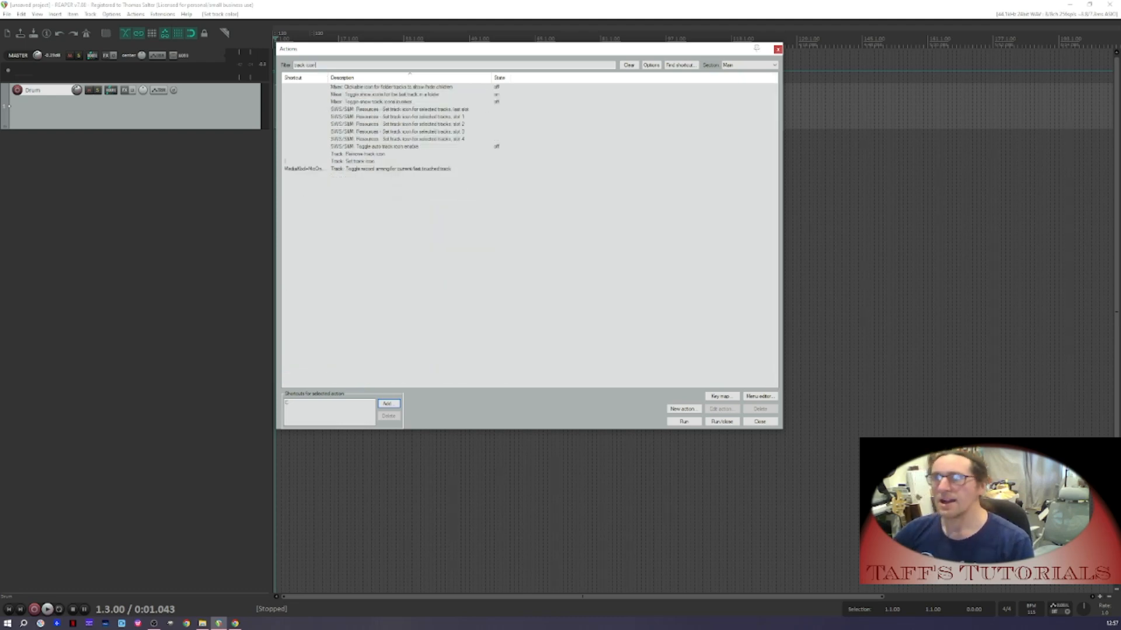
{"action": "left_click", "coordinate": [366, 161]}
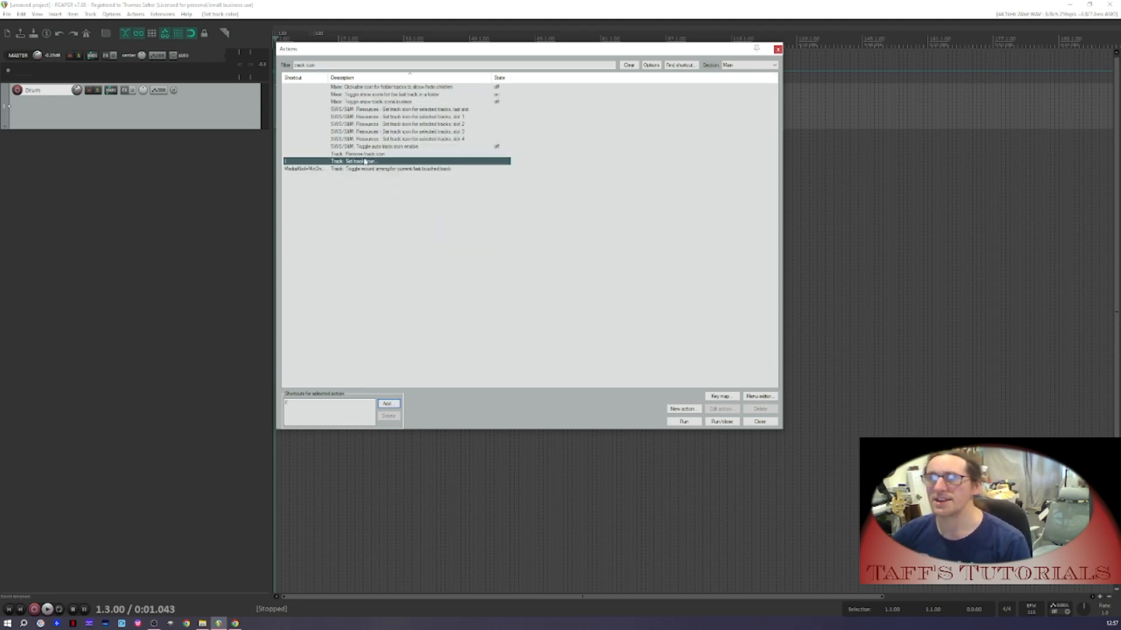
{"action": "left_click", "coordinate": [389, 404]}
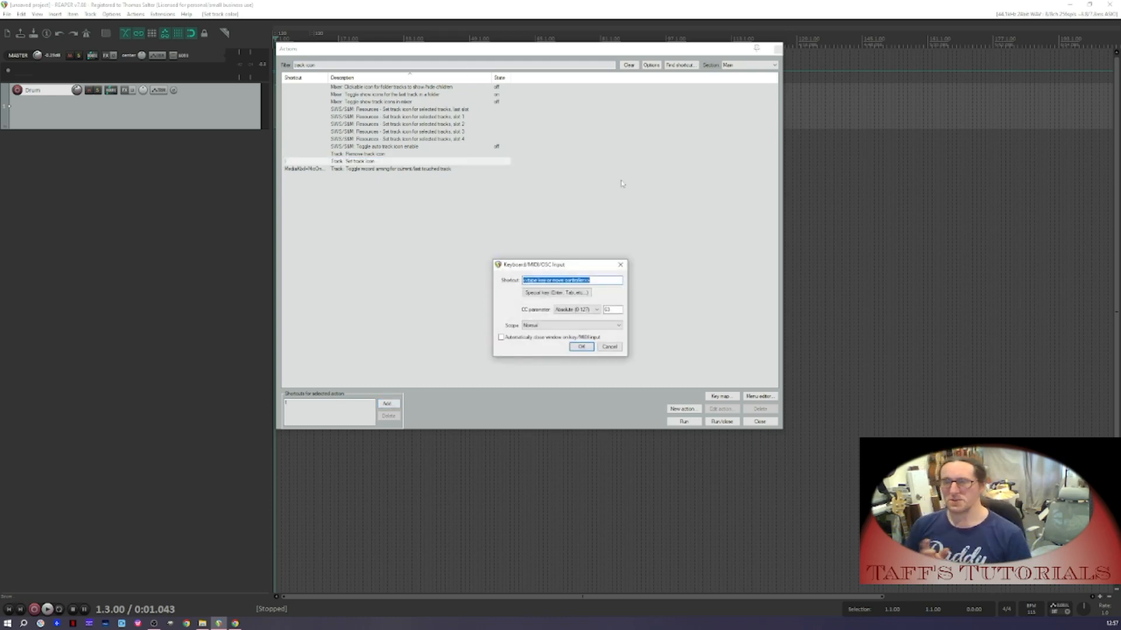
{"action": "key", "text": "i"}
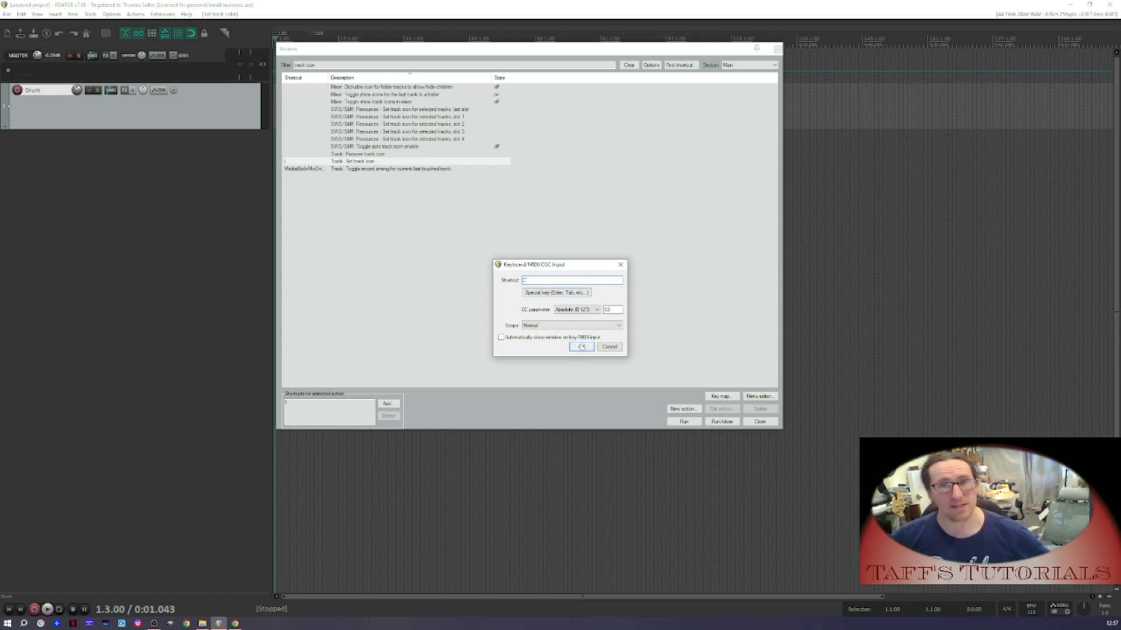
{"action": "left_click", "coordinate": [582, 347]}
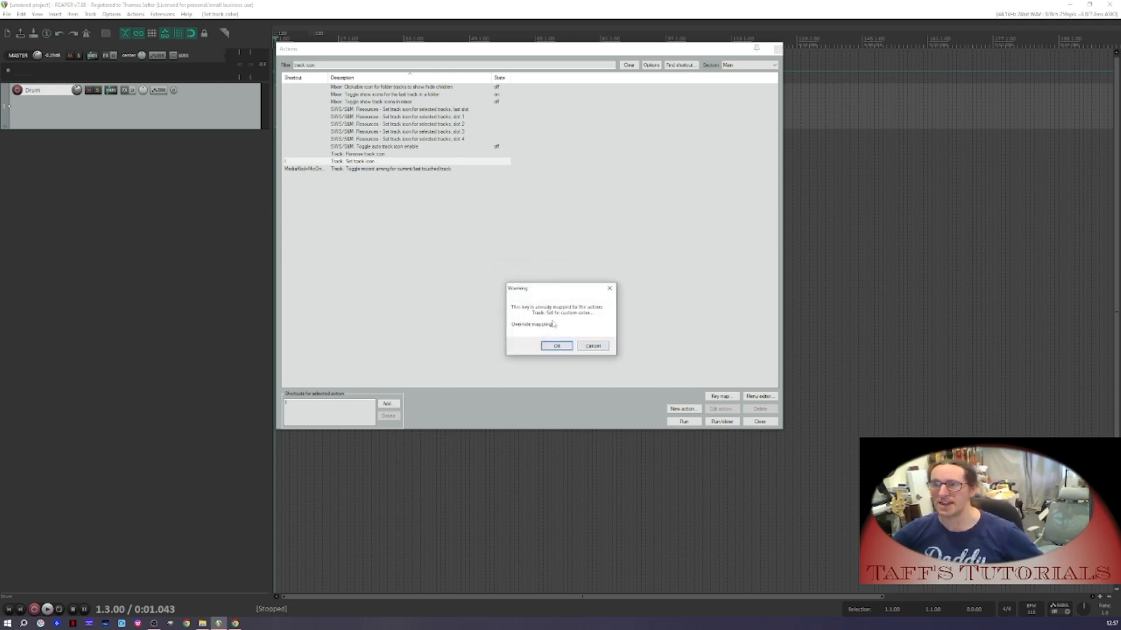
{"action": "left_click", "coordinate": [592, 346]}
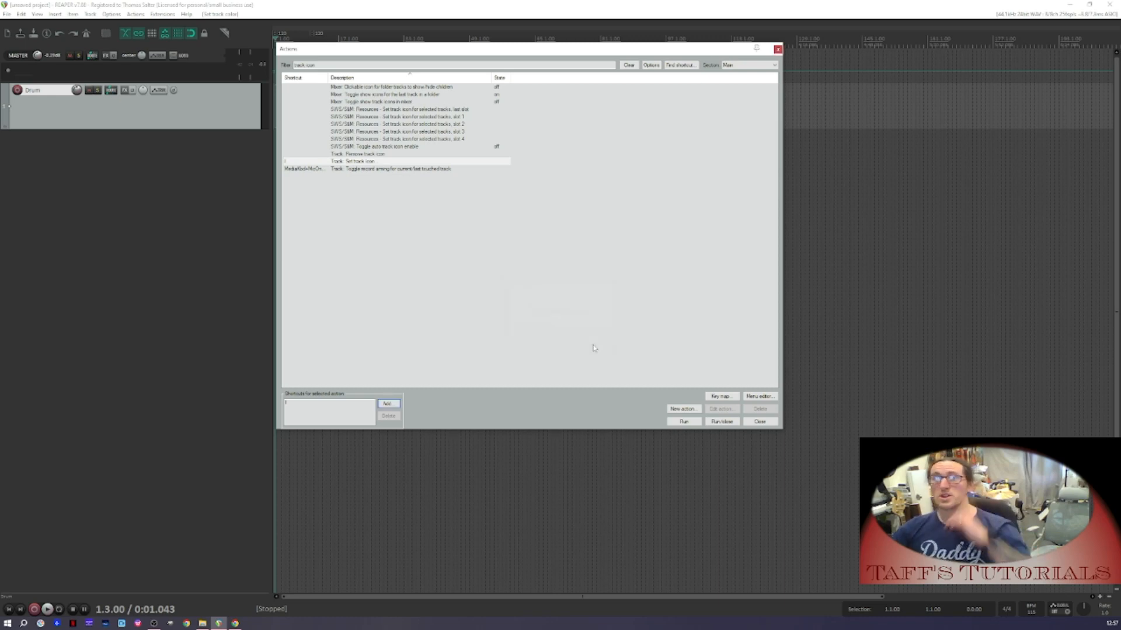
{"action": "left_click", "coordinate": [777, 49]}
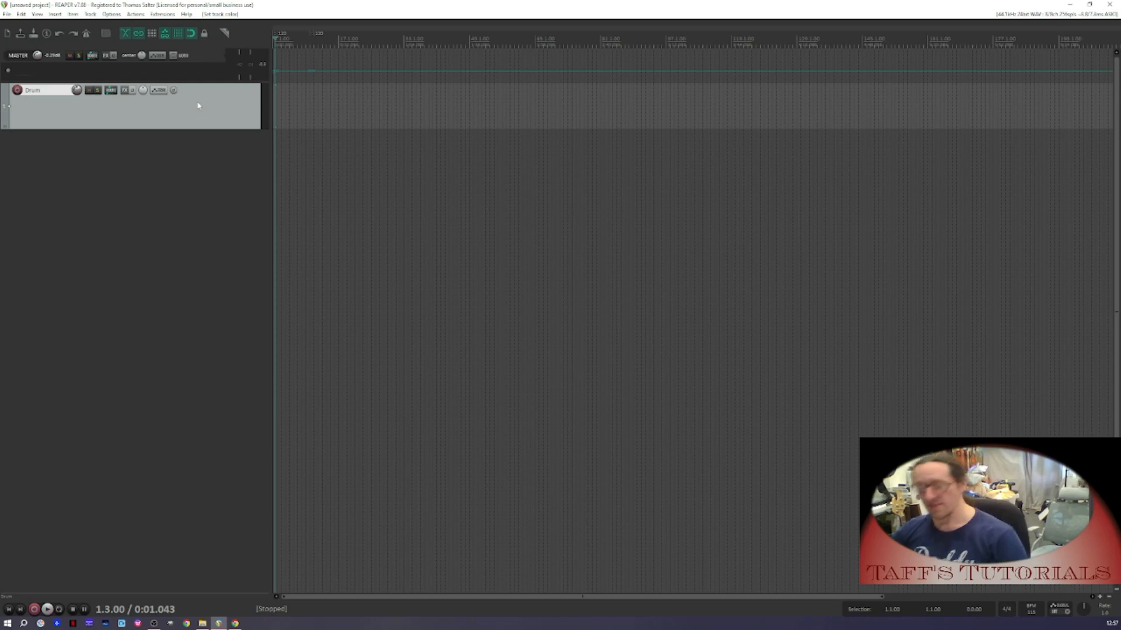
Colour the Drum track bright blue and give it the drums track icon
{"action": "key", "text": "c"}
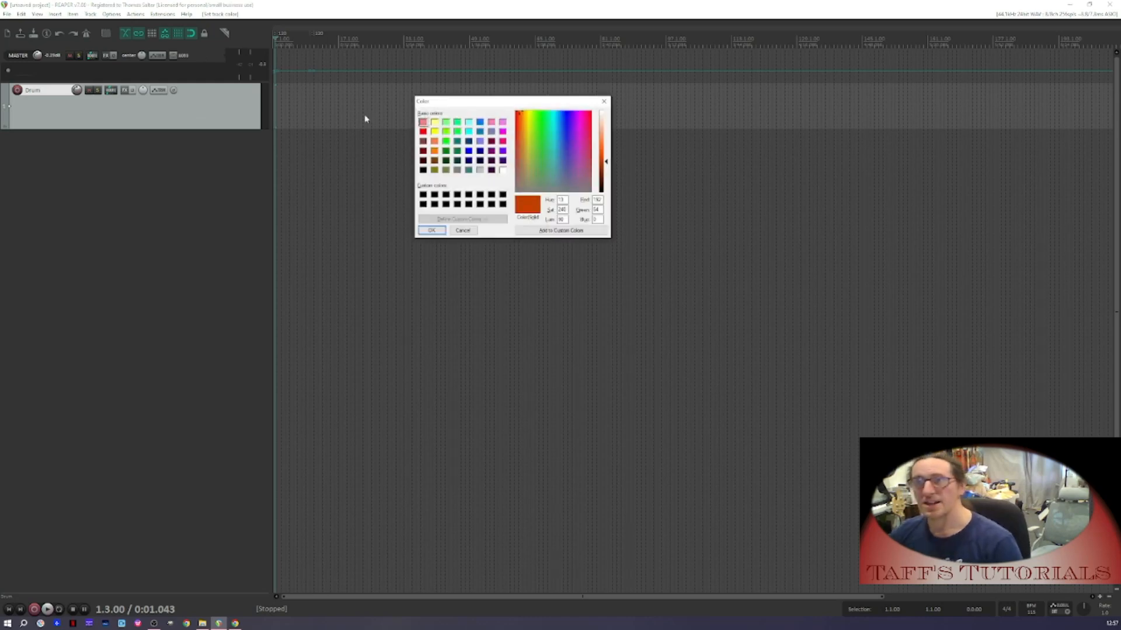
{"action": "left_click", "coordinate": [480, 122]}
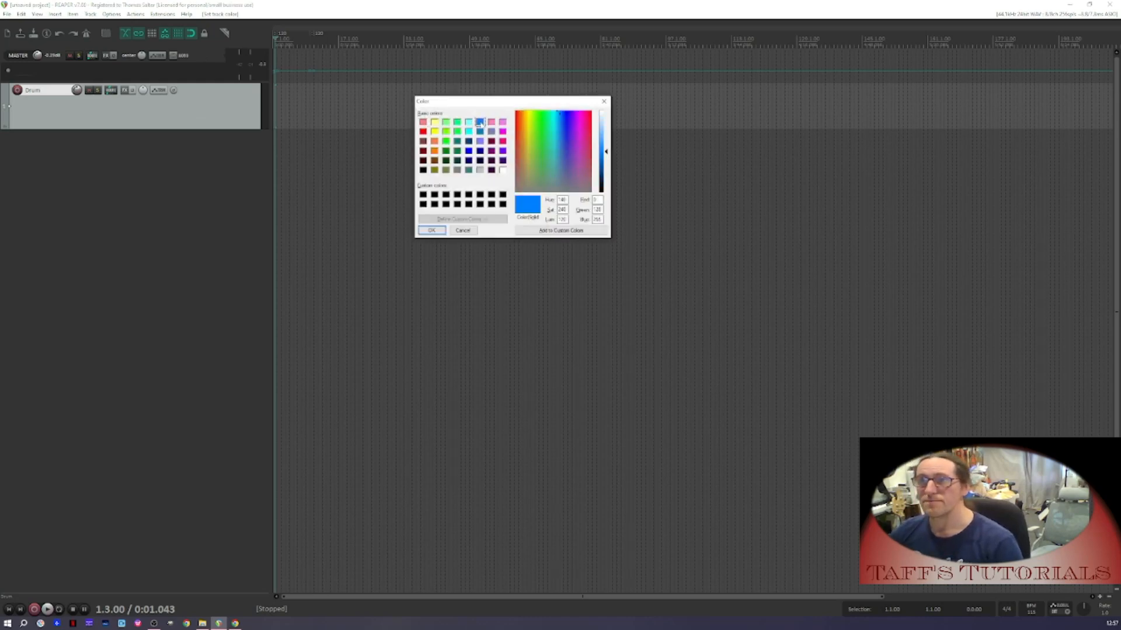
{"action": "left_click", "coordinate": [432, 229]}
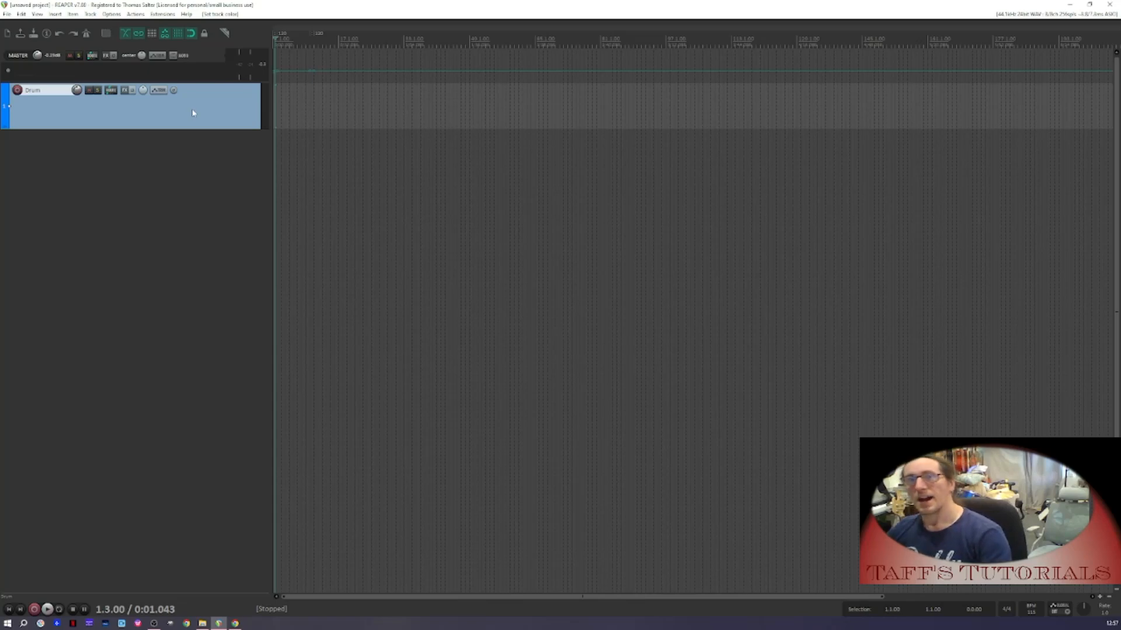
{"action": "key", "text": "i"}
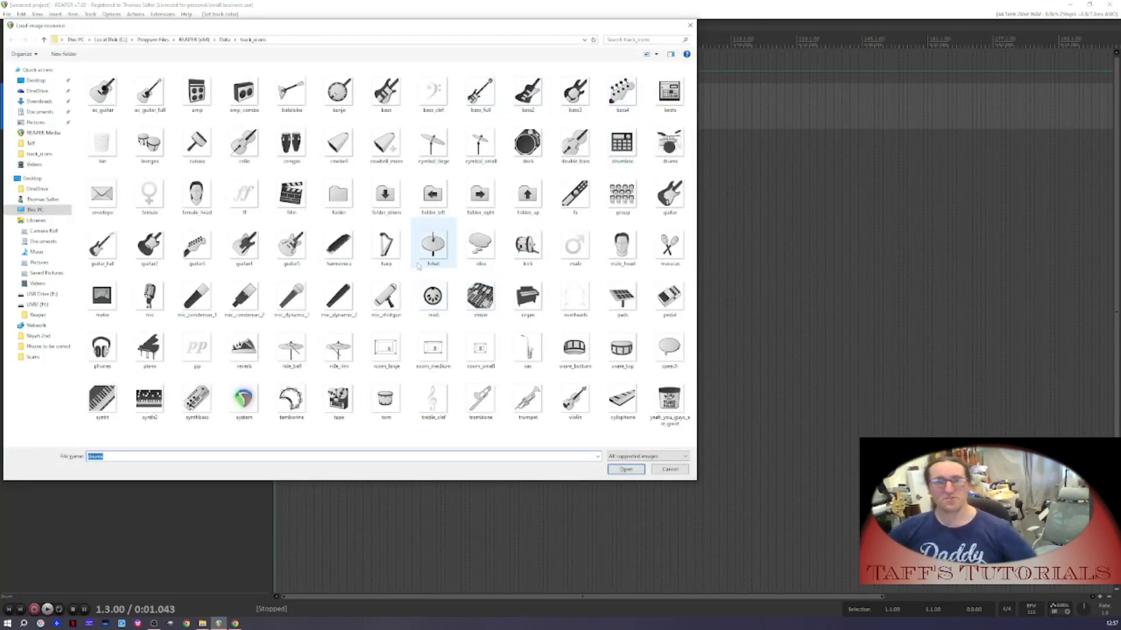
{"action": "double_click", "coordinate": [670, 142]}
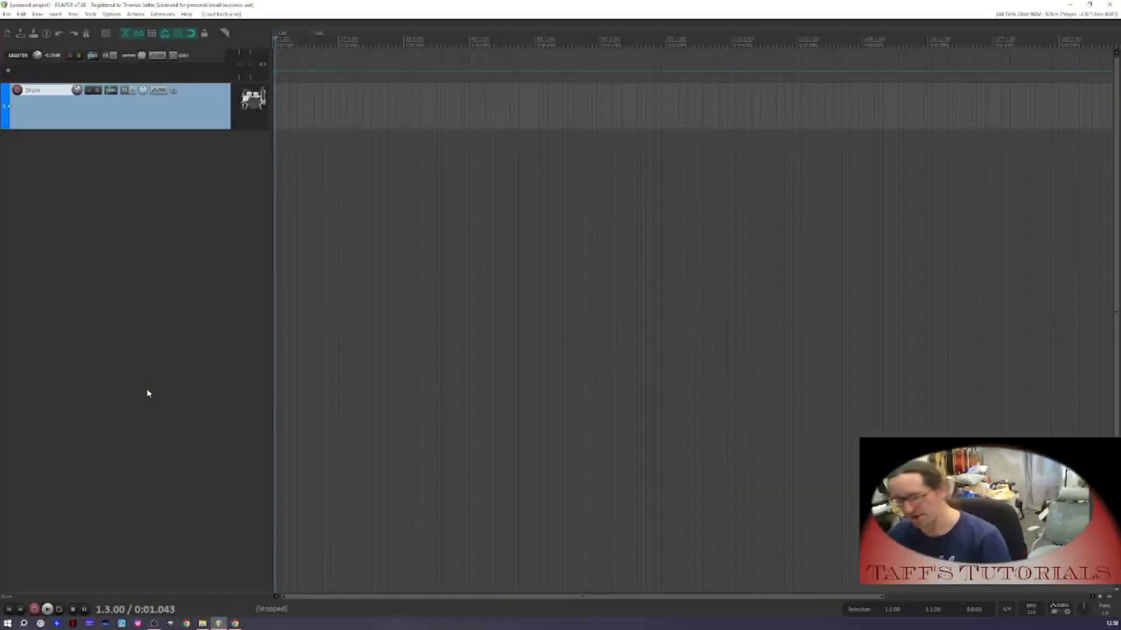
Show the mixer and enable the display of track icons in it
{"action": "key", "text": "ctrl+m"}
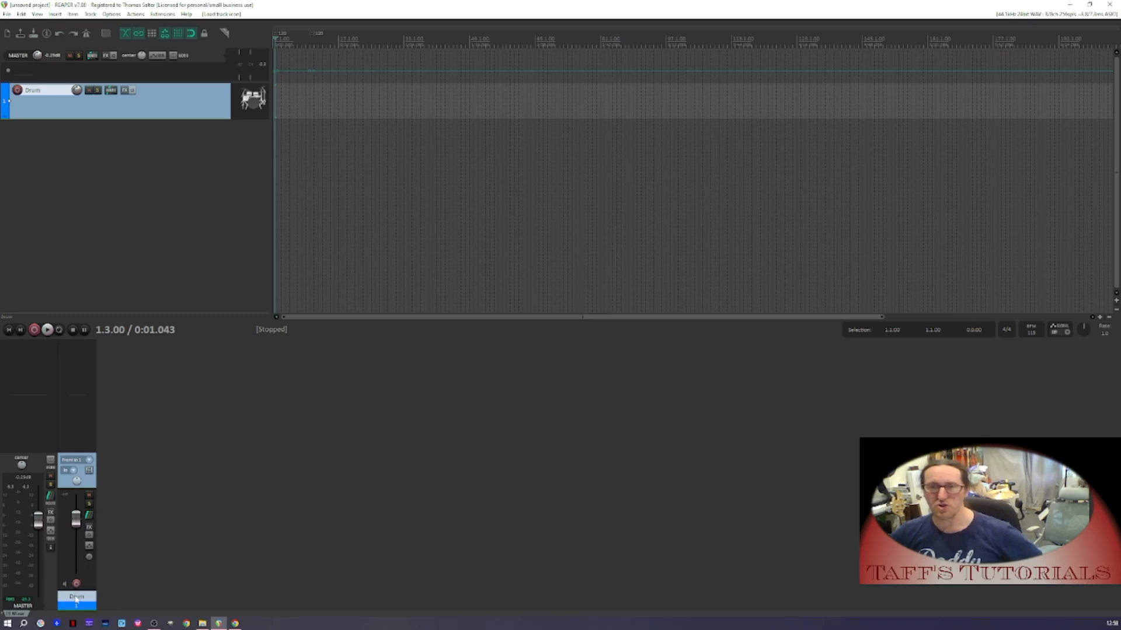
{"action": "right_click", "coordinate": [165, 360]}
{"action": "mouse_move", "coordinate": [198, 364]}
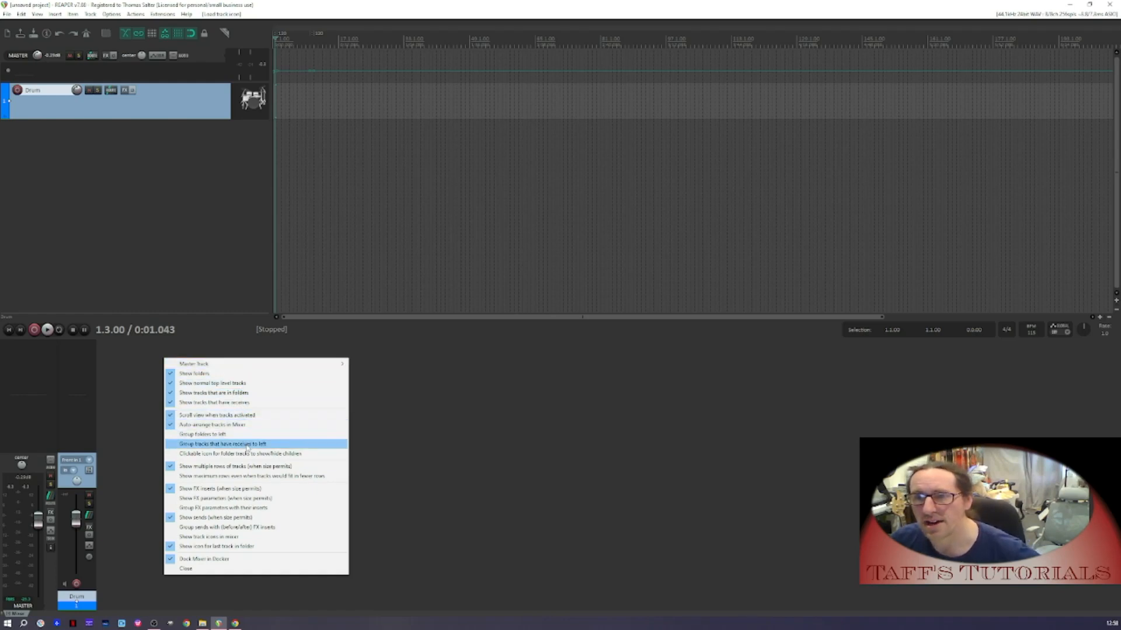
{"action": "left_click", "coordinate": [206, 539]}
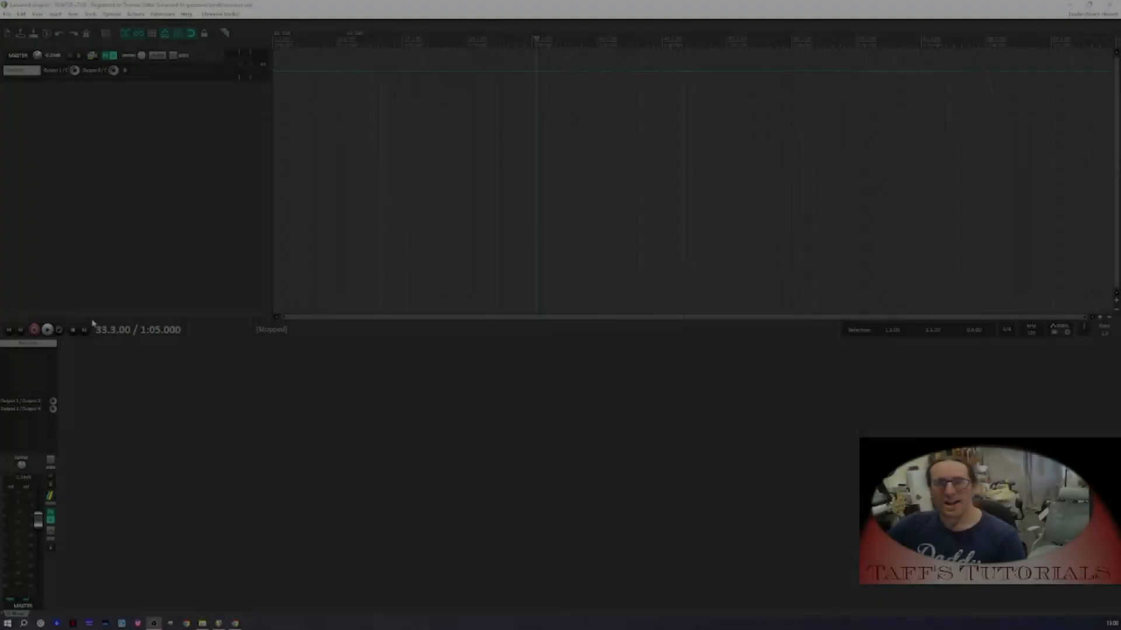
Insert the MT-PowerDrumKit virtual instrument on a new track, build its multi-output routing tracks, and skip the plugin's donation screen
{"action": "right_click", "coordinate": [90, 104]}
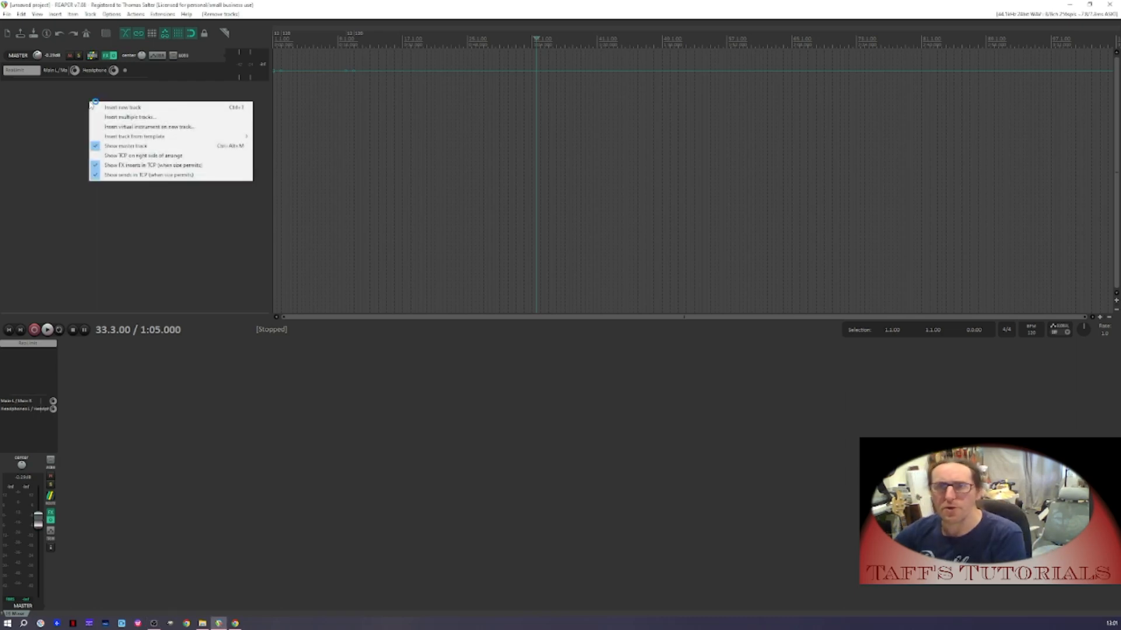
{"action": "left_click", "coordinate": [172, 127]}
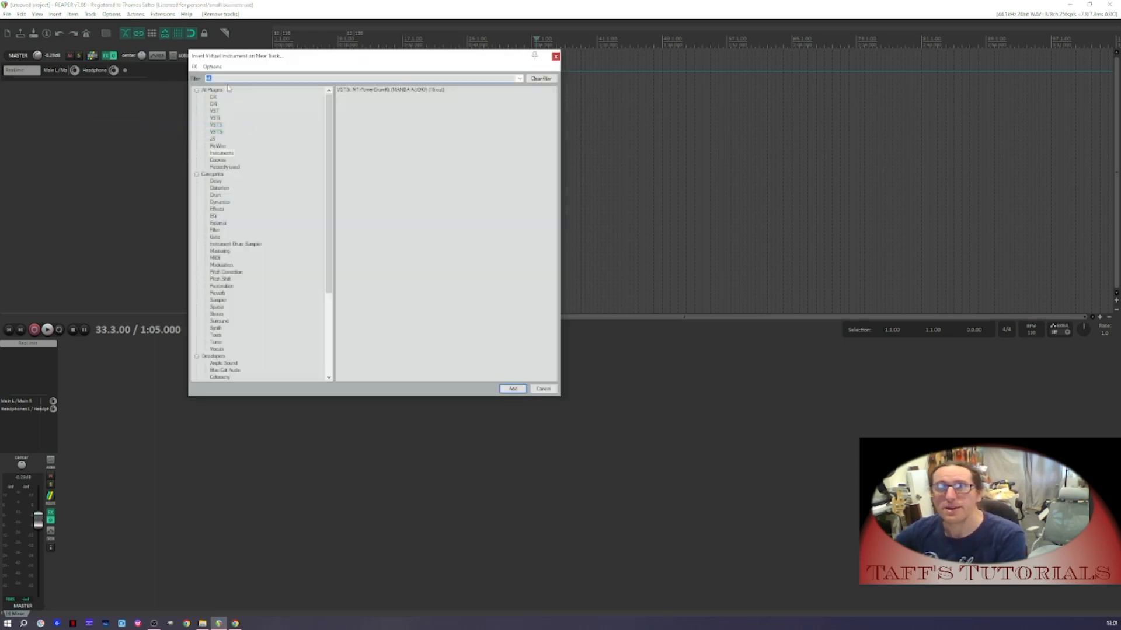
{"action": "double_click", "coordinate": [360, 91]}
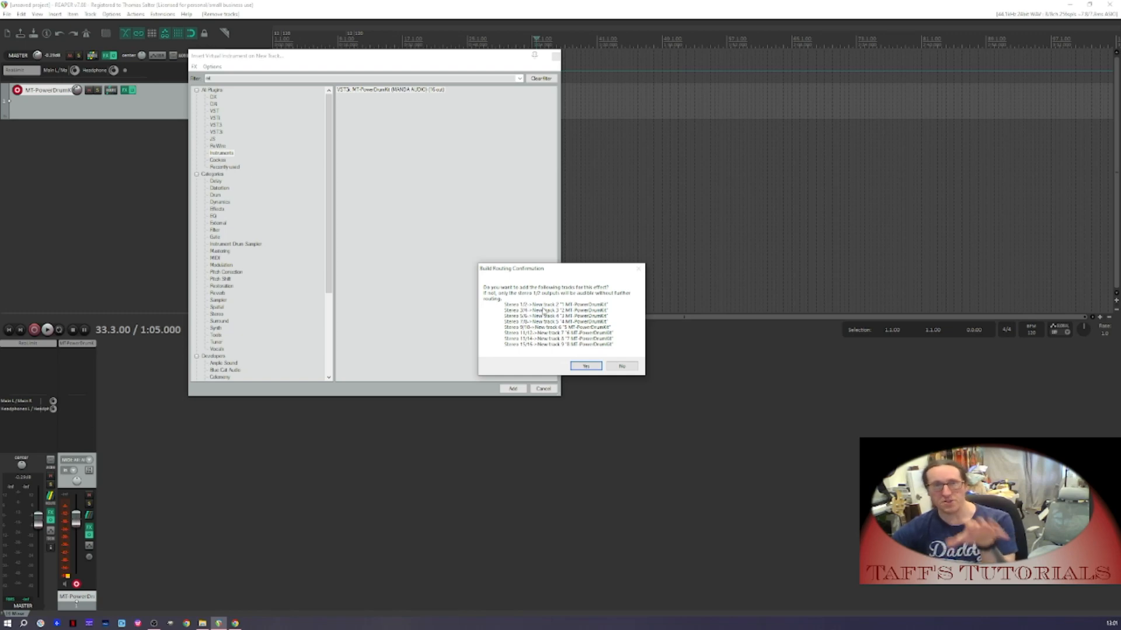
{"action": "left_click", "coordinate": [586, 366]}
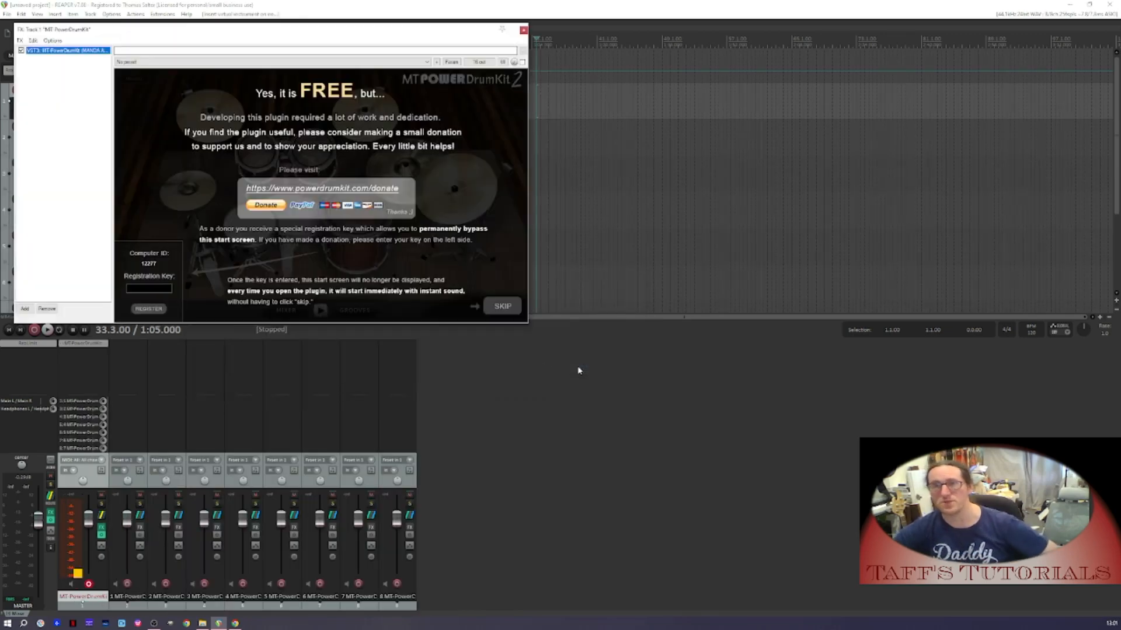
{"action": "left_click", "coordinate": [500, 306]}
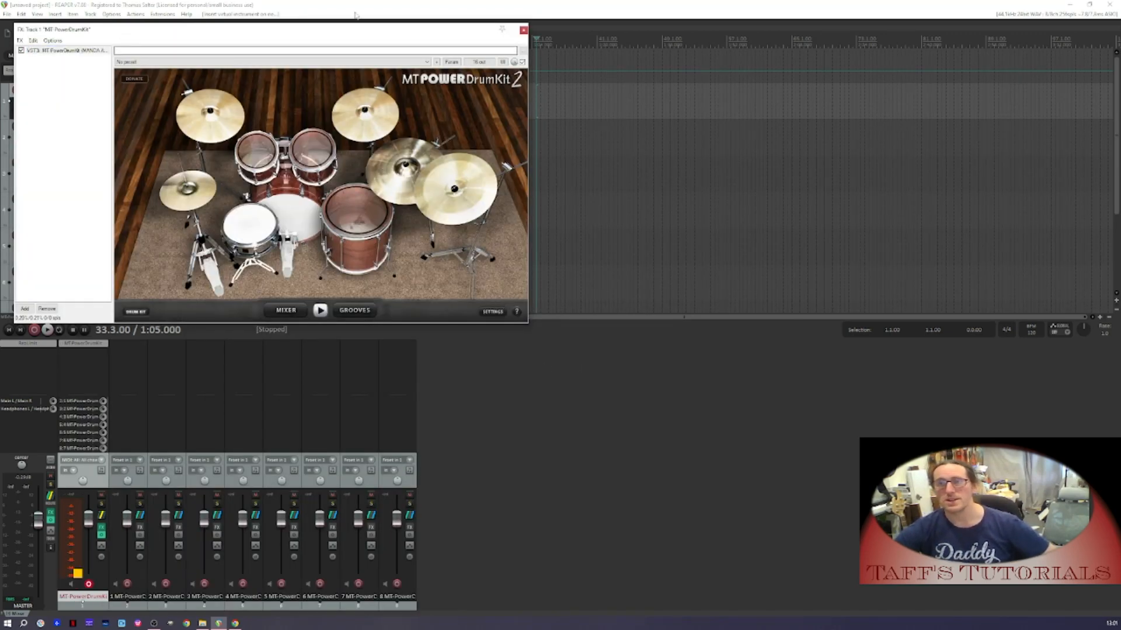
Audition several drums and cymbals of the MT-PowerDrumKit and move its window clear of the track list to watch the track meters
{"action": "left_click", "coordinate": [259, 227]}
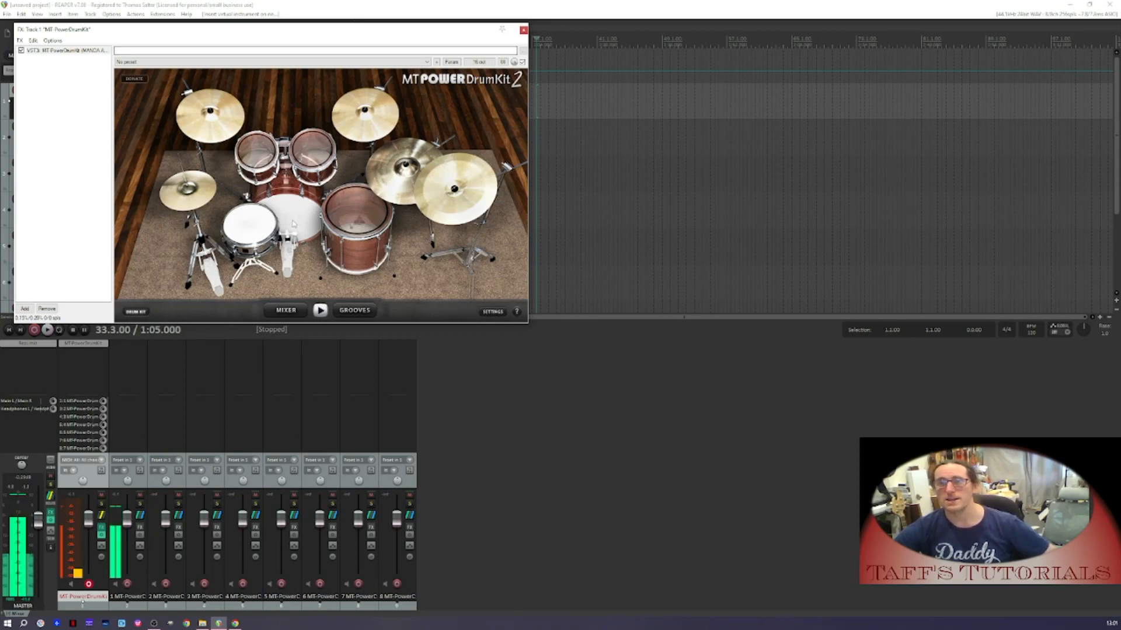
{"action": "left_click", "coordinate": [259, 228]}
{"action": "left_click", "coordinate": [353, 209]}
{"action": "left_click", "coordinate": [441, 198]}
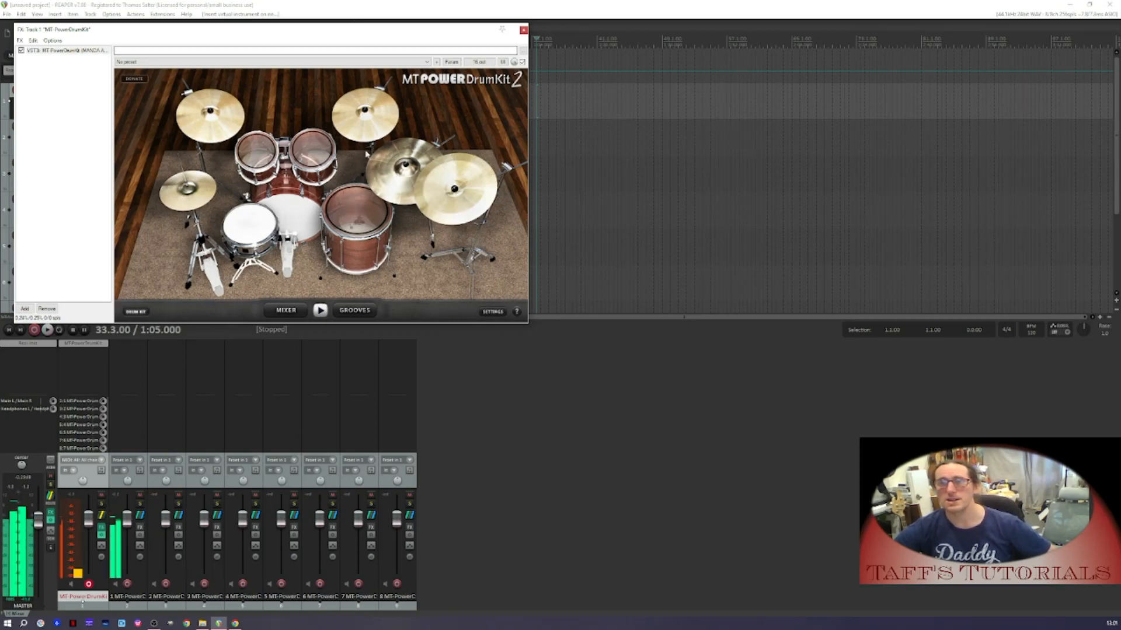
{"action": "left_click", "coordinate": [353, 122]}
{"action": "left_click_drag", "start_coordinate": [350, 31], "coordinate": [803, 35]}
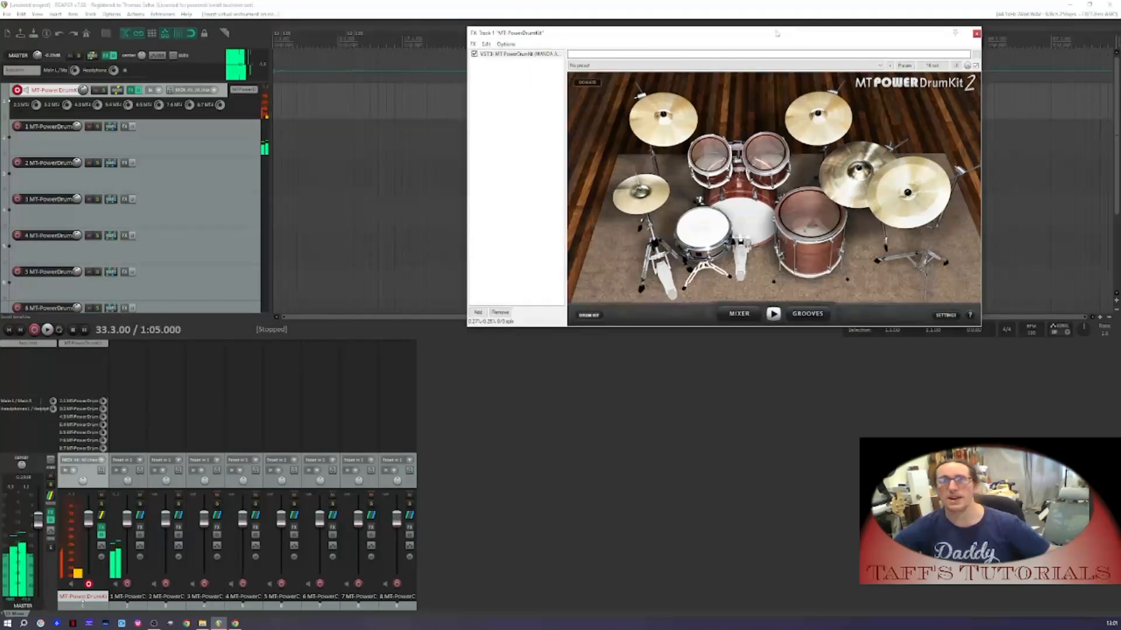
{"action": "left_click", "coordinate": [709, 230]}
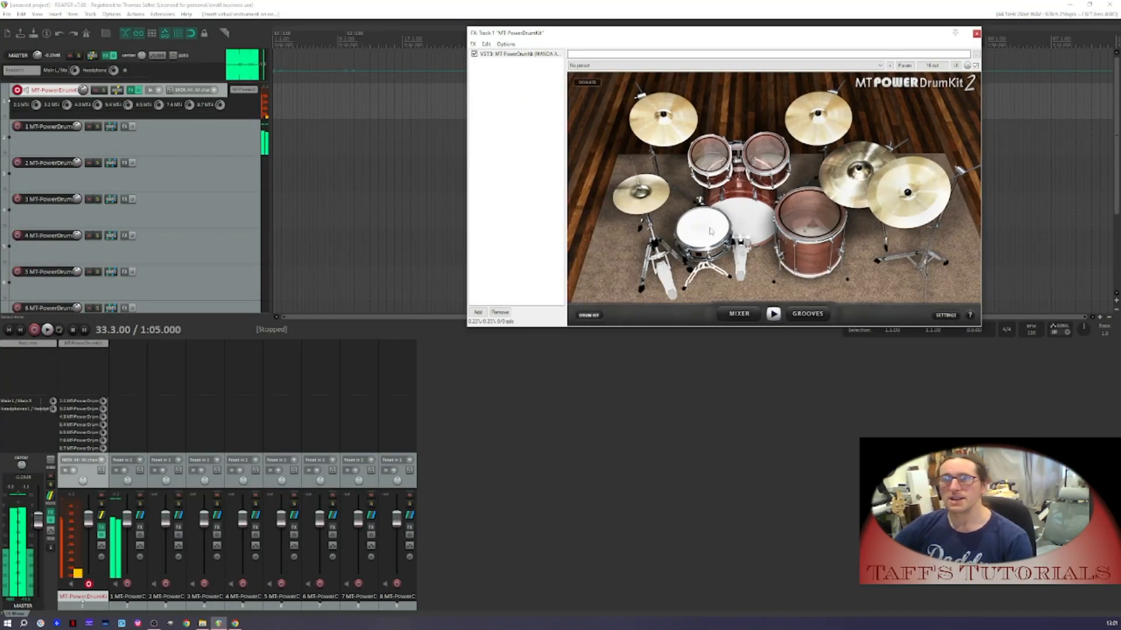
Delete the MT-PowerDrumKit instrument track and all of its multi-output routing tracks
{"action": "left_click", "coordinate": [756, 219]}
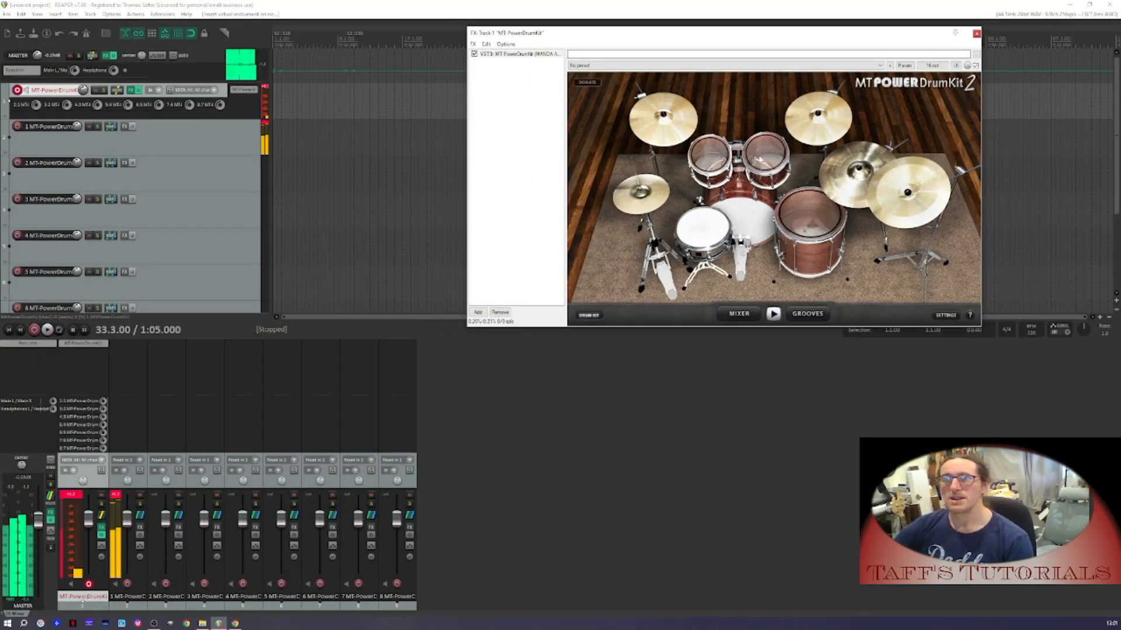
{"action": "left_click", "coordinate": [172, 138]}
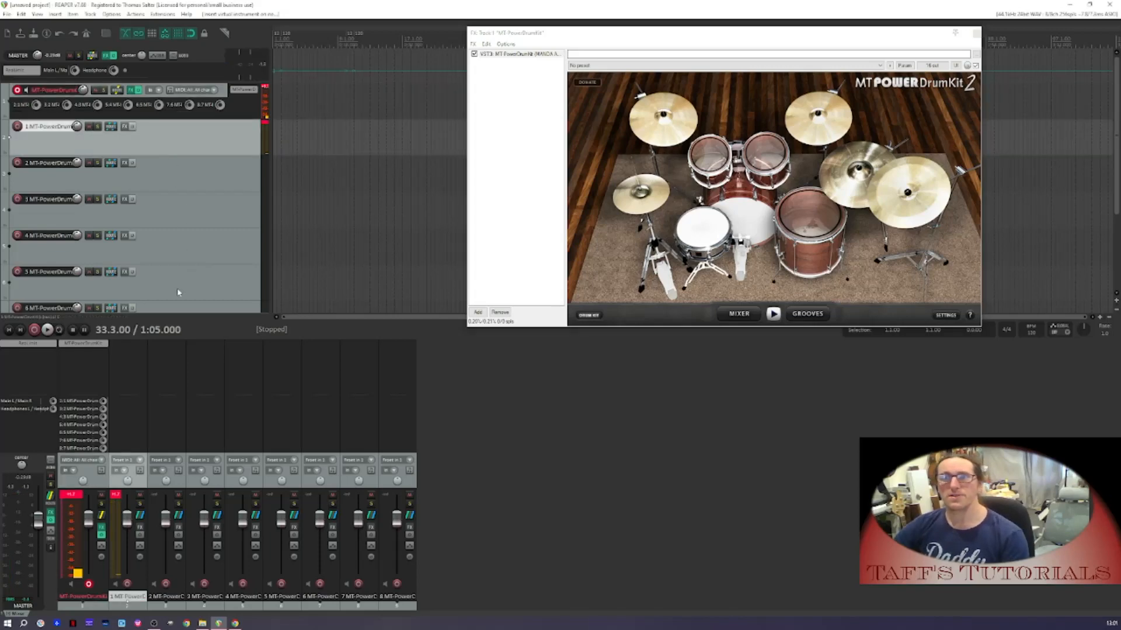
{"action": "left_click", "coordinate": [177, 306], "text": "shift"}
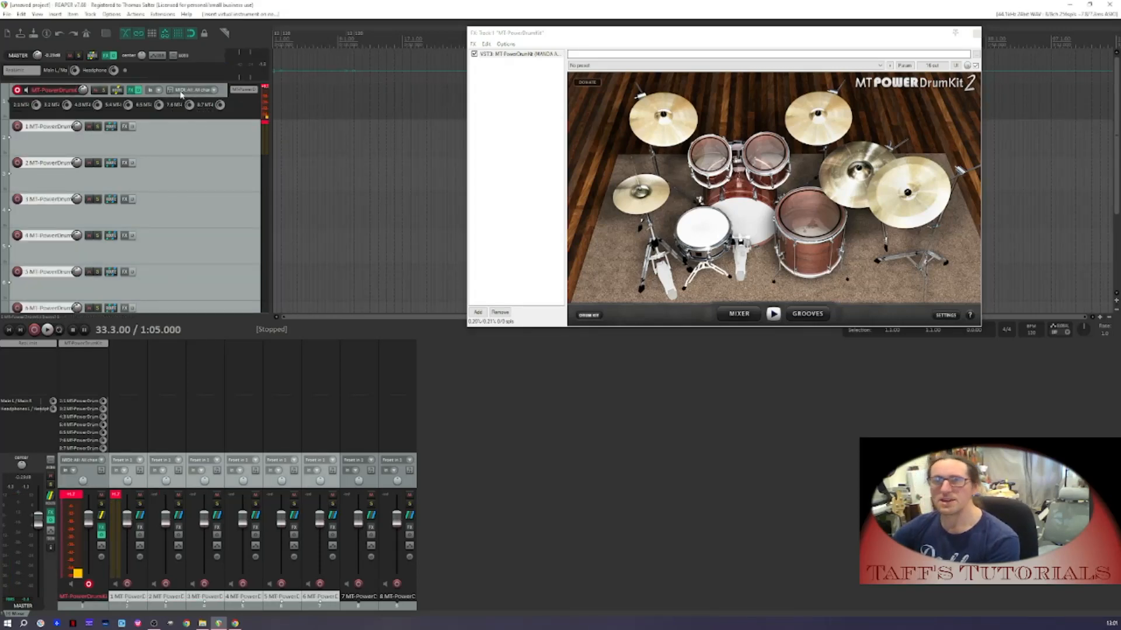
{"action": "left_click", "coordinate": [222, 91]}
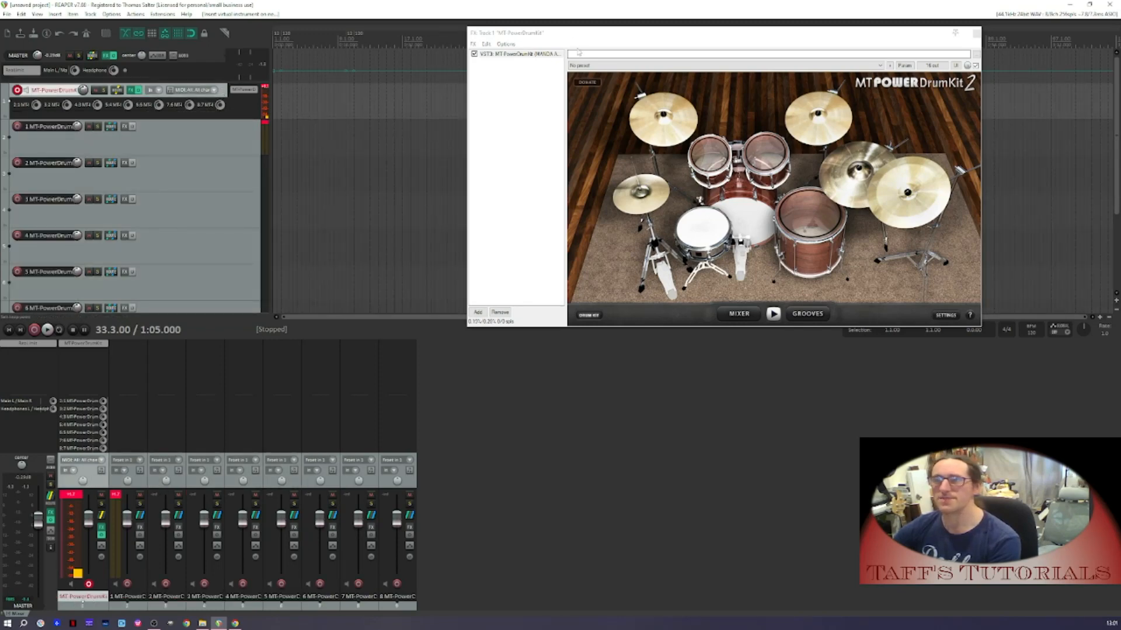
{"action": "key", "text": "Delete"}
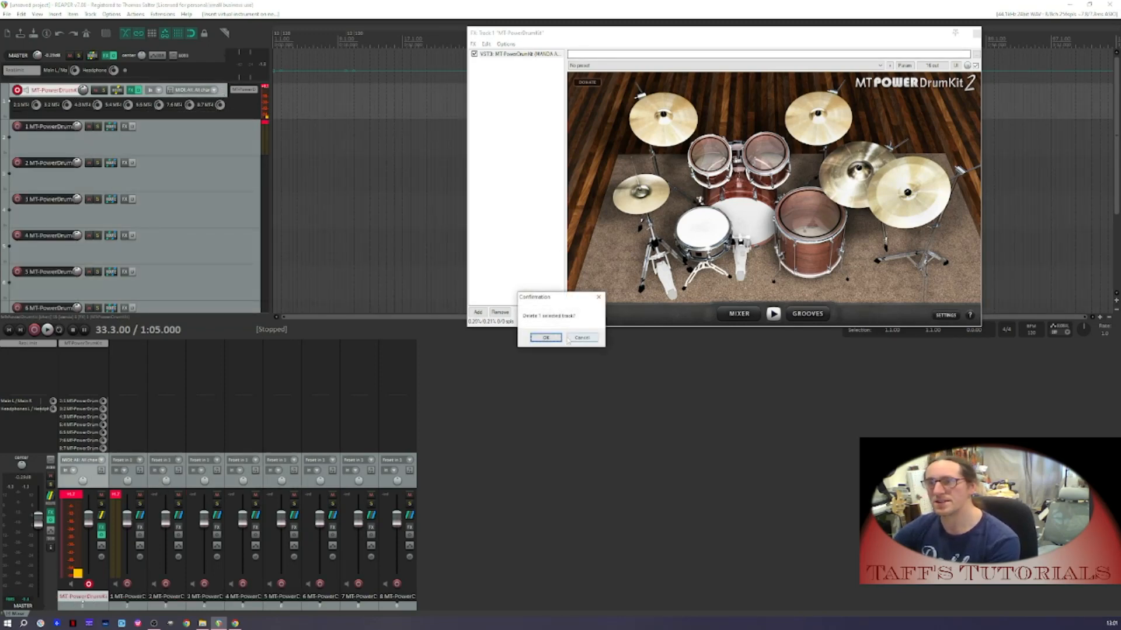
{"action": "left_click", "coordinate": [546, 338]}
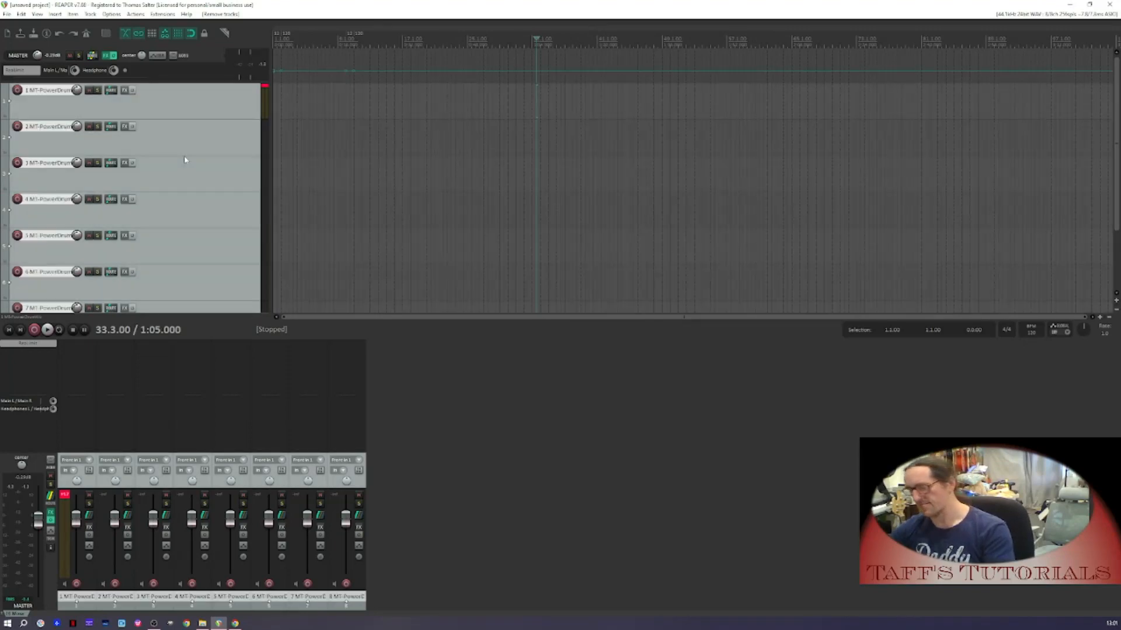
{"action": "key", "text": "Delete"}
Insert a new empty track, add the MT-PowerDrumKit instrument to it, skip the donation screen, and move the plugin window clear of the tracks
{"action": "right_click", "coordinate": [158, 115]}
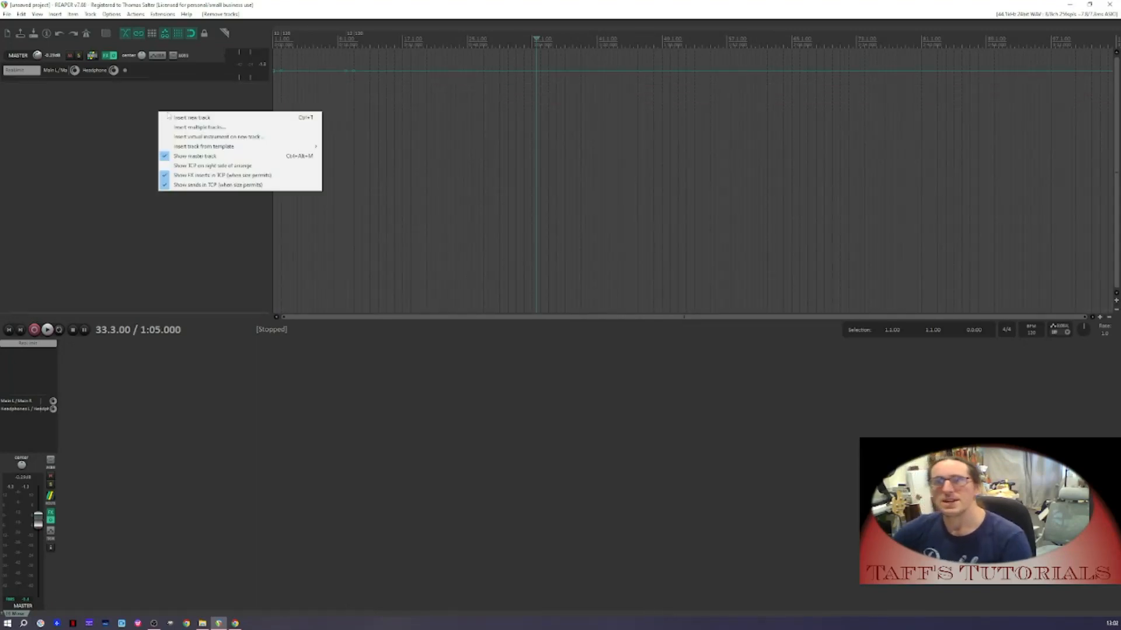
{"action": "double_click", "coordinate": [75, 110]}
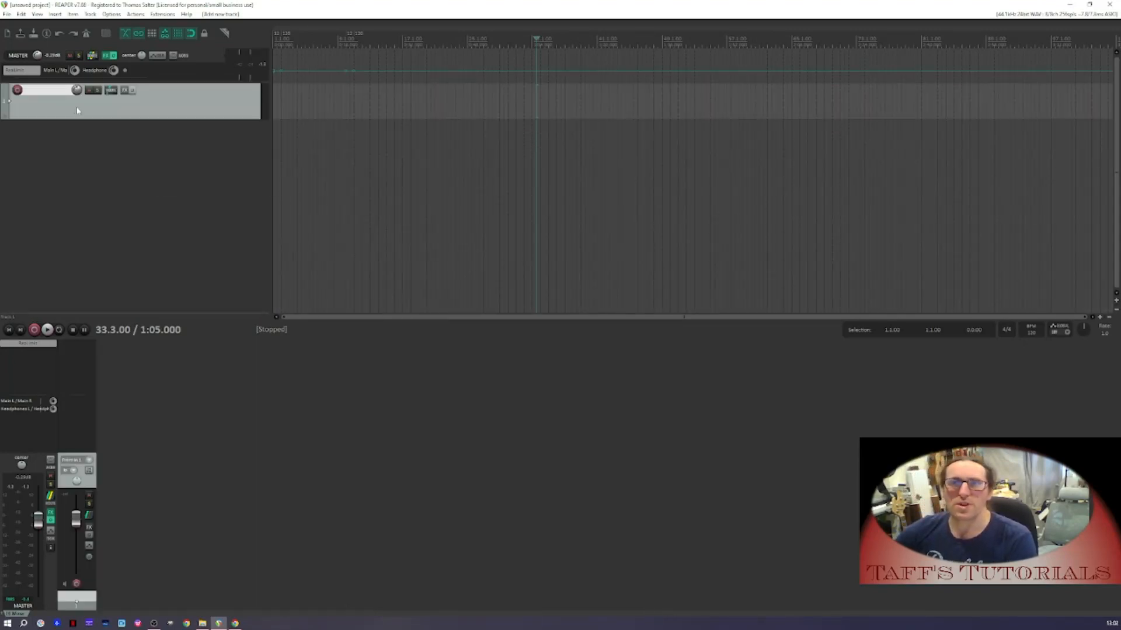
{"action": "left_click", "coordinate": [125, 90]}
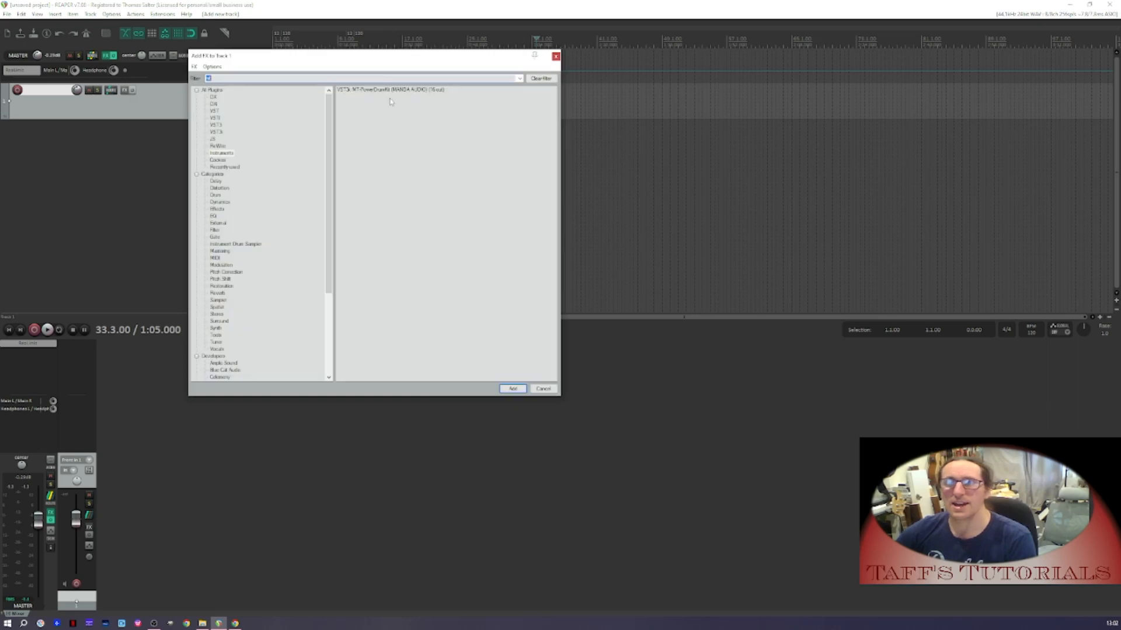
{"action": "left_click", "coordinate": [389, 91]}
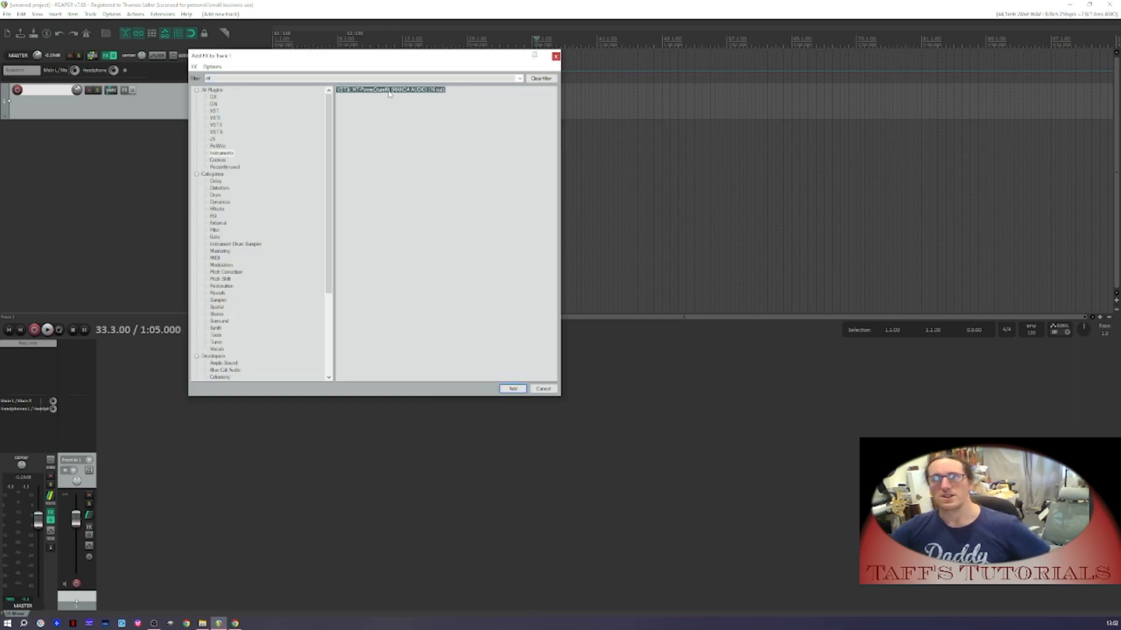
{"action": "double_click", "coordinate": [389, 91]}
{"action": "left_click", "coordinate": [500, 301]}
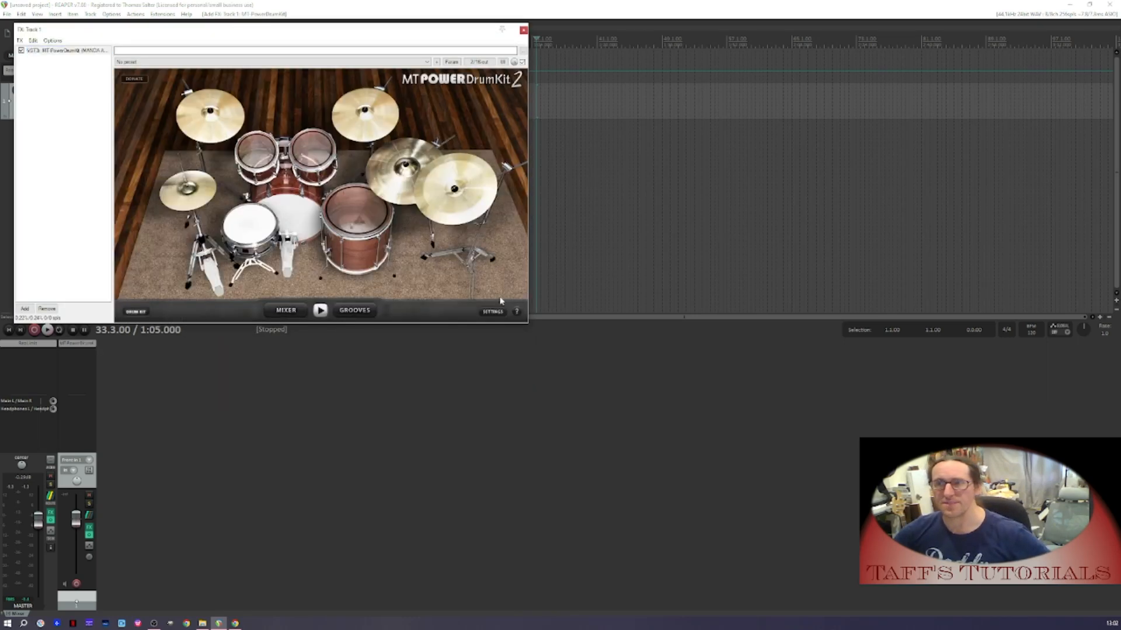
{"action": "left_click_drag", "start_coordinate": [363, 31], "coordinate": [882, 62]}
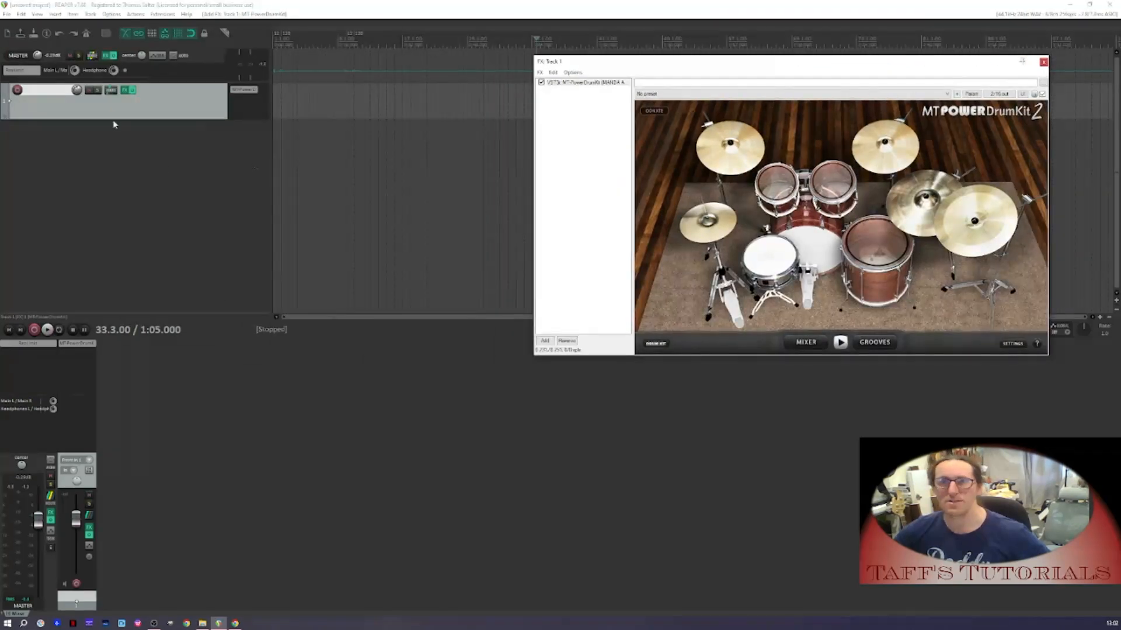
Name the new instrument track "Drums"
{"action": "left_click", "coordinate": [133, 106]}
{"action": "double_click", "coordinate": [40, 95]}
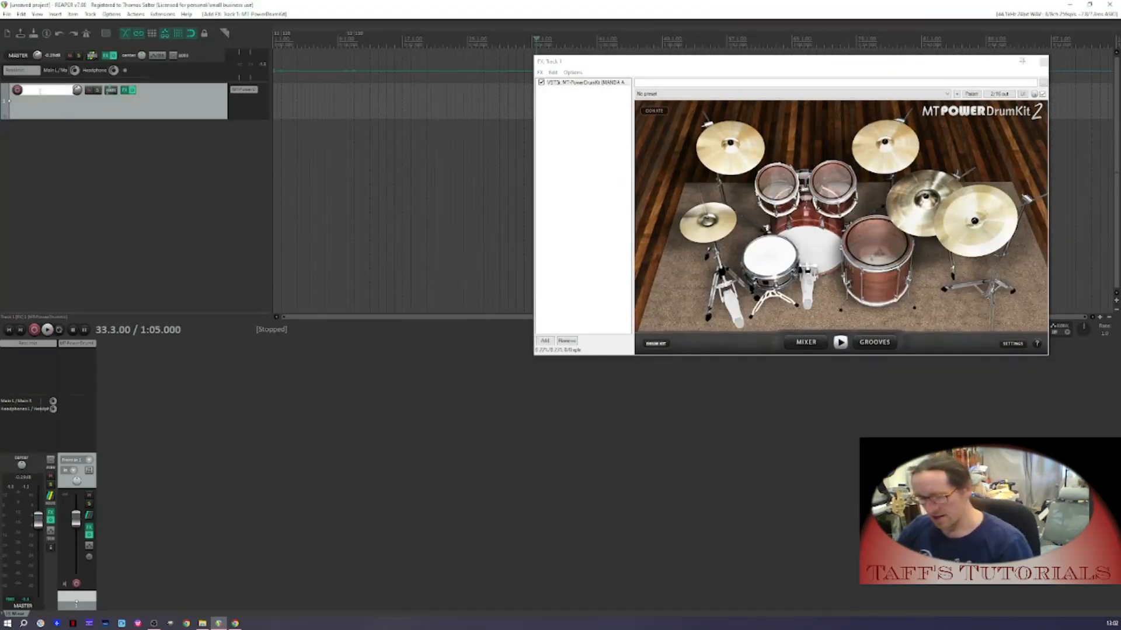
{"action": "type", "text": "Drumm"}
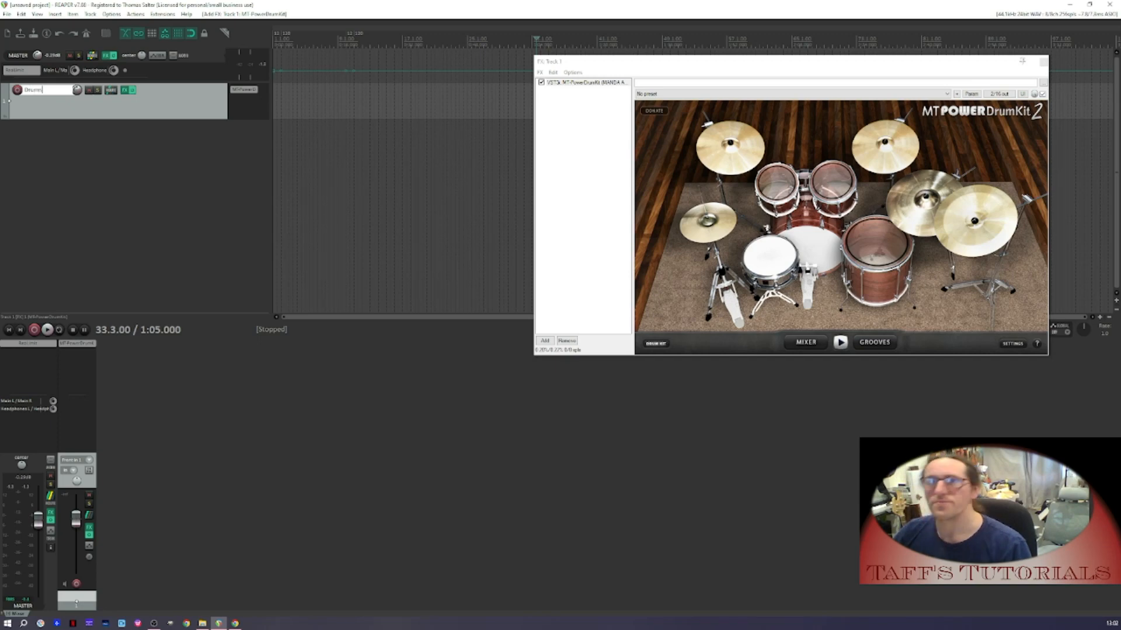
{"action": "key", "text": "BackSpace"}
{"action": "type", "text": "s"}
{"action": "key", "text": "Return"}
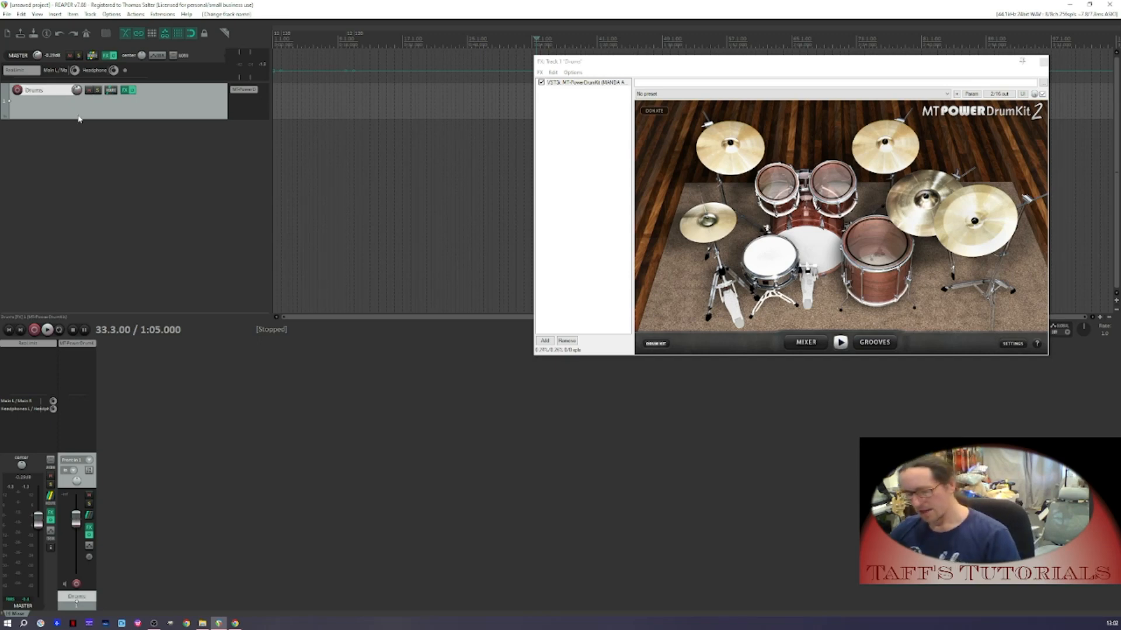
Colour the Drums track bright blue and give it the drums track icon
{"action": "key", "text": "c"}
{"action": "left_click", "coordinate": [480, 123]}
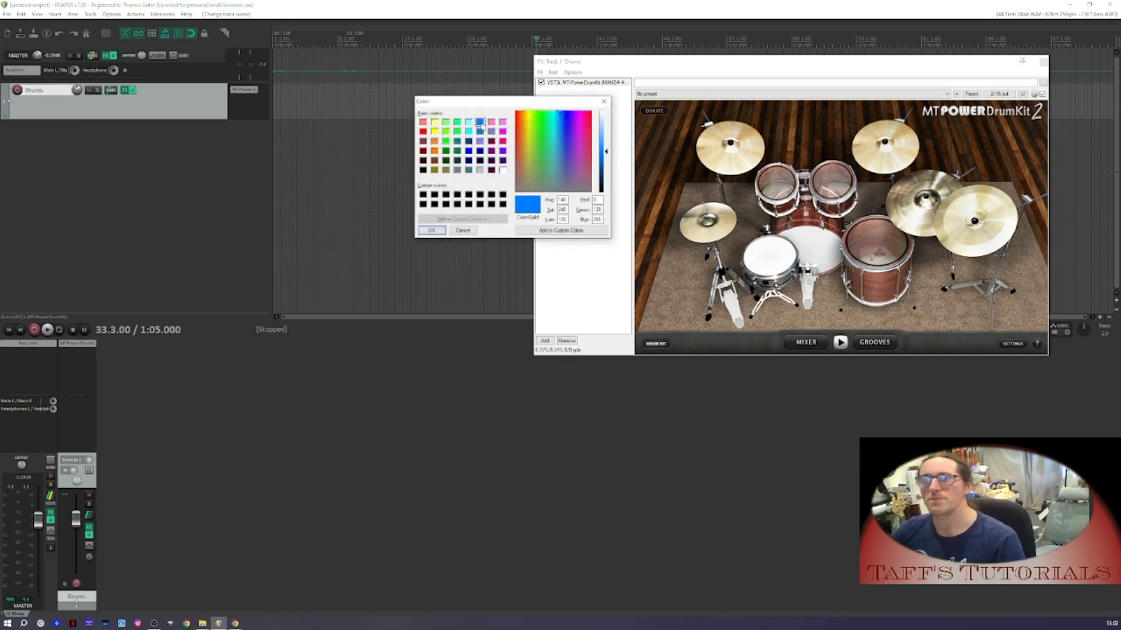
{"action": "left_click", "coordinate": [432, 230]}
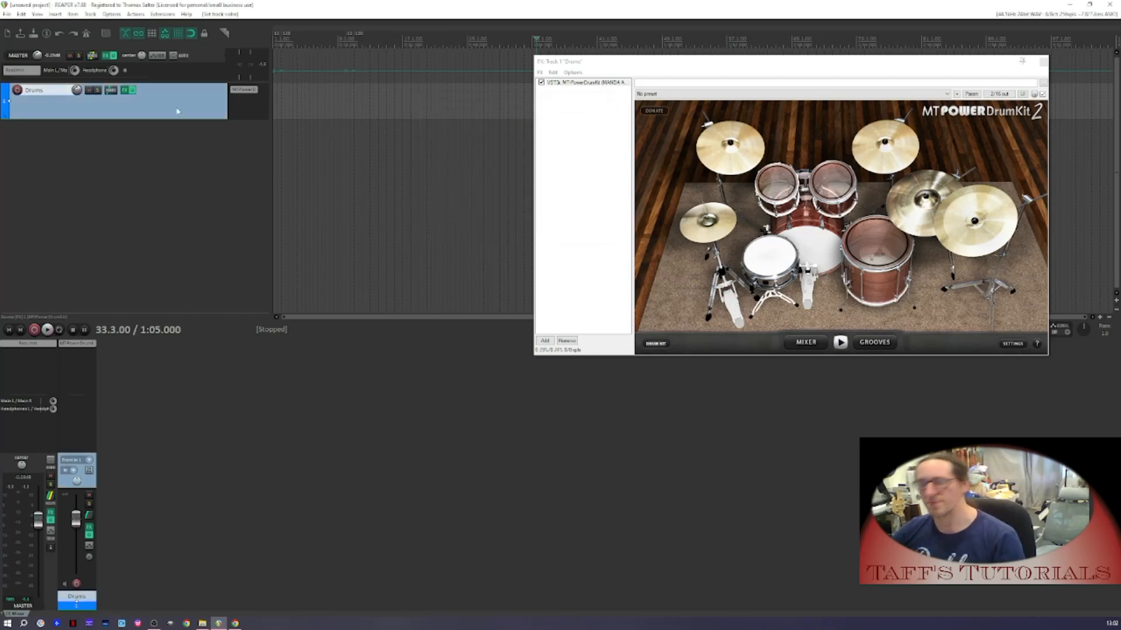
{"action": "key", "text": "i"}
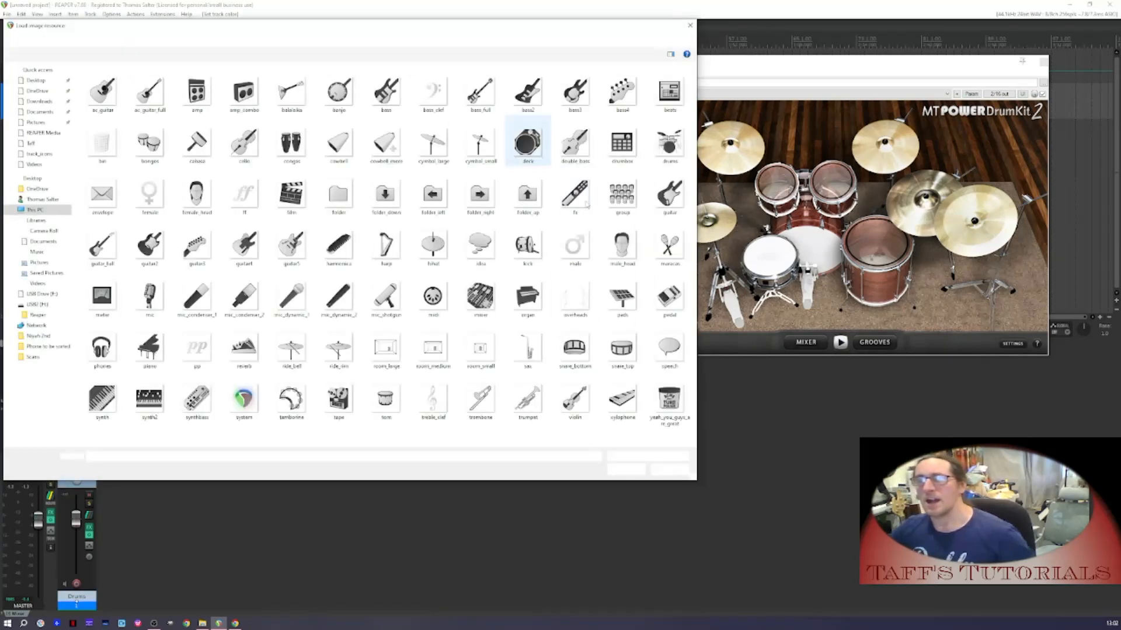
{"action": "double_click", "coordinate": [665, 142]}
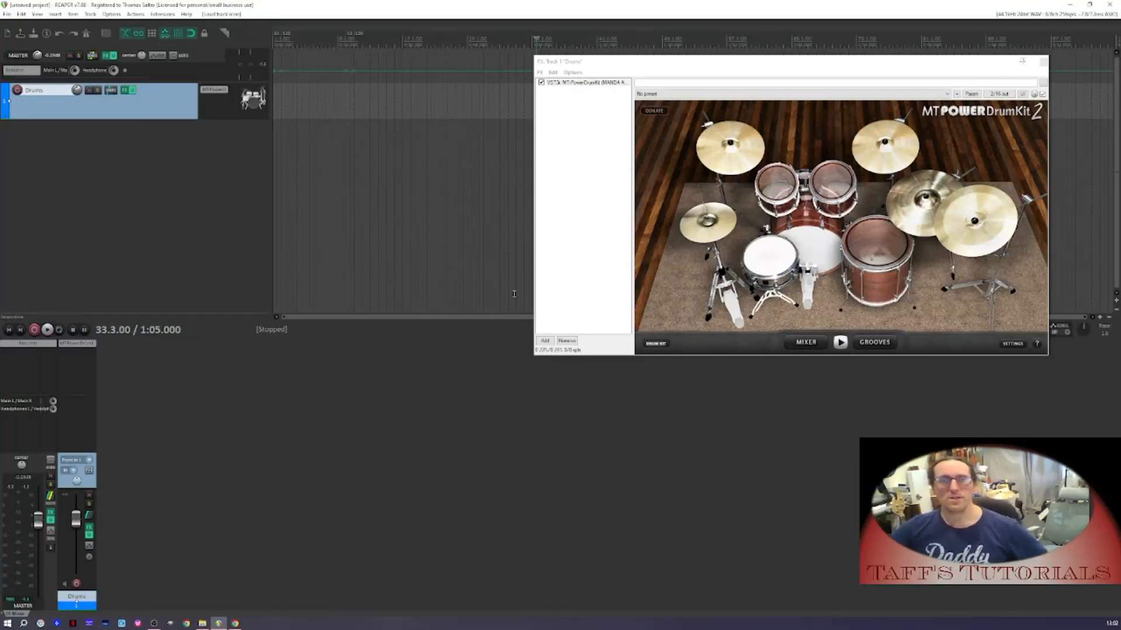
Arm the Drums track for recording and set its input to the UMC404HD 192k MIDI In
{"action": "left_click", "coordinate": [18, 91]}
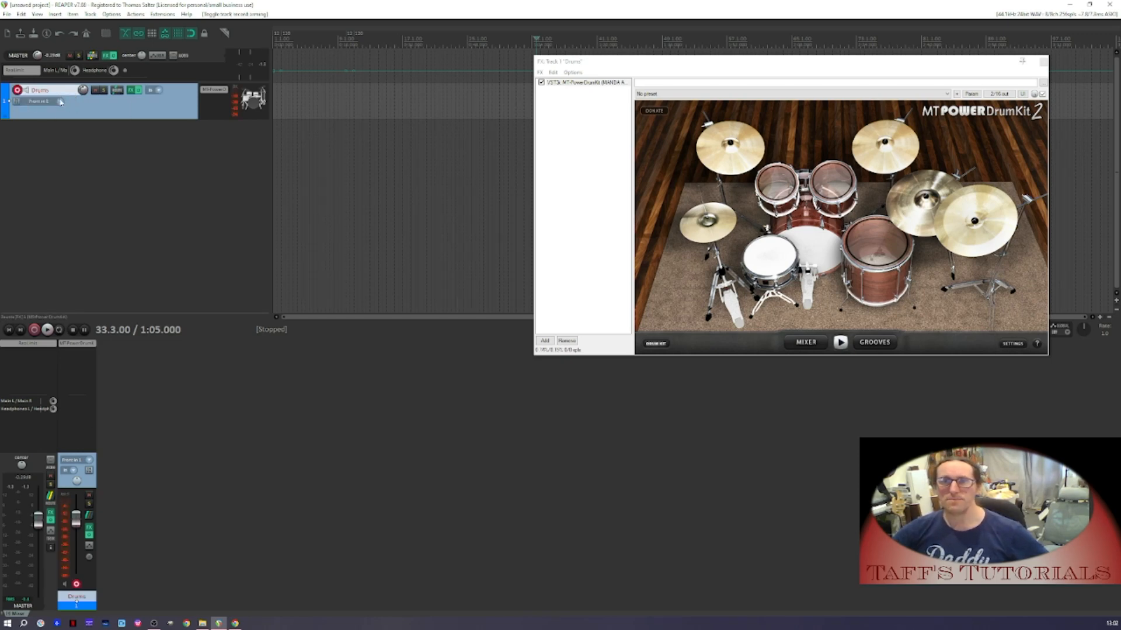
{"action": "left_click", "coordinate": [60, 101]}
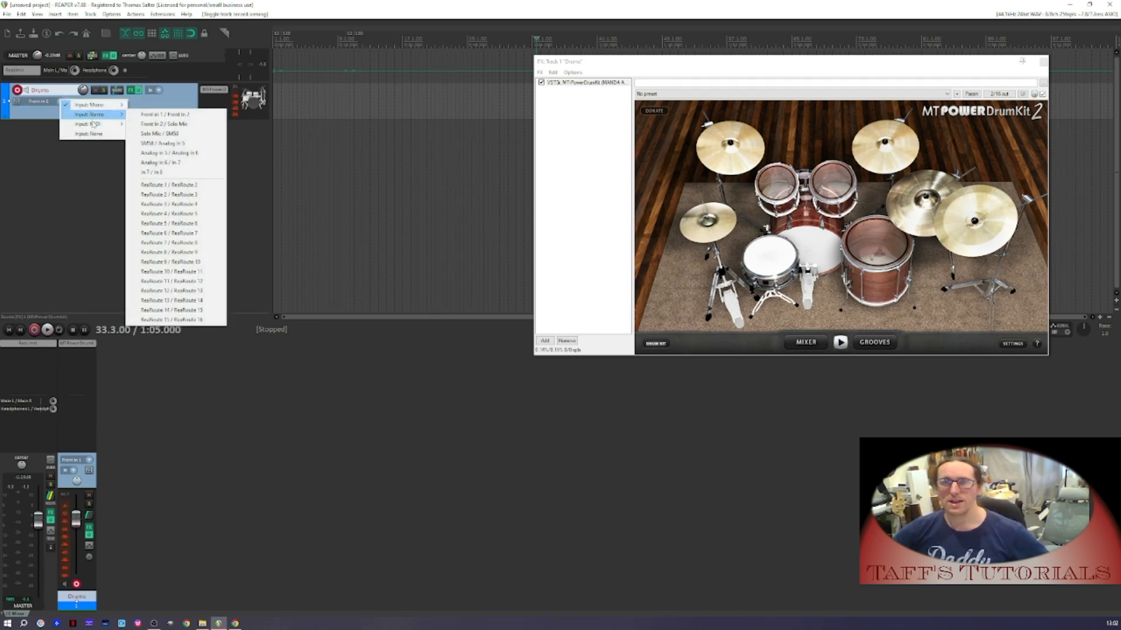
{"action": "mouse_move", "coordinate": [92, 124]}
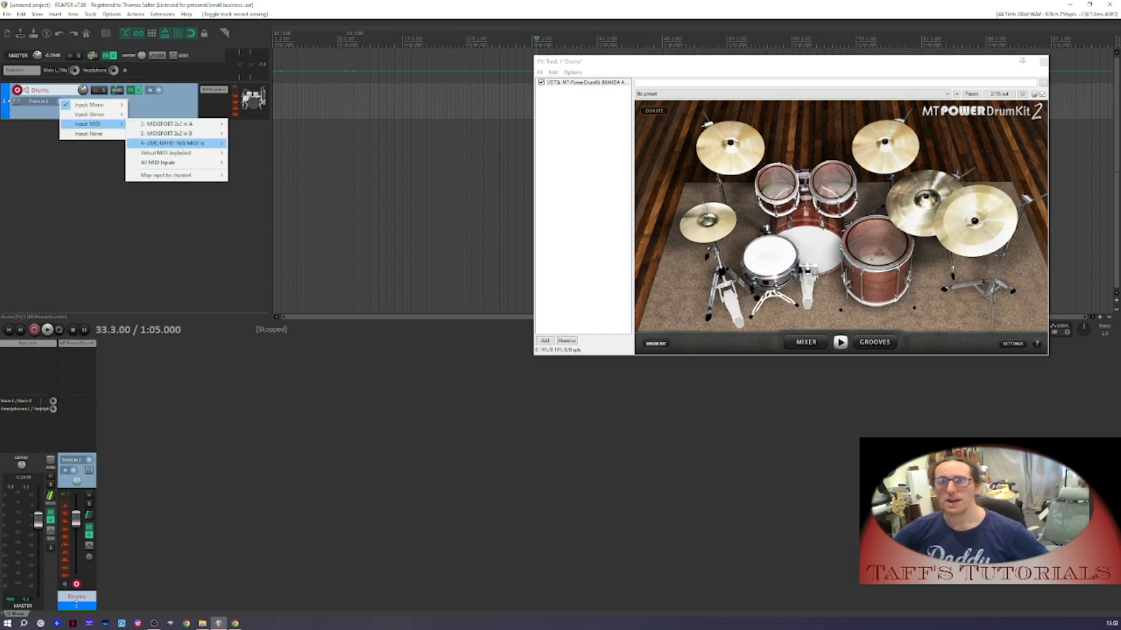
{"action": "mouse_move", "coordinate": [194, 145]}
{"action": "left_click", "coordinate": [255, 145]}
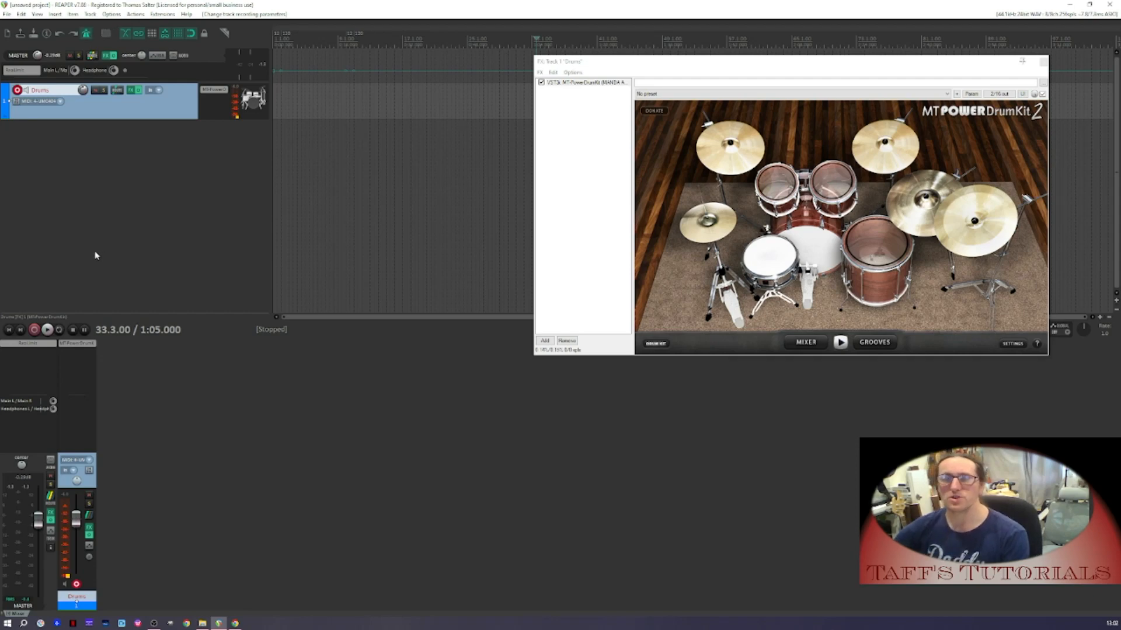
Set the metronome volume to 0.00 dB in the metronome and pre-roll settings
{"action": "right_click", "coordinate": [86, 33]}
{"action": "double_click", "coordinate": [226, 127]}
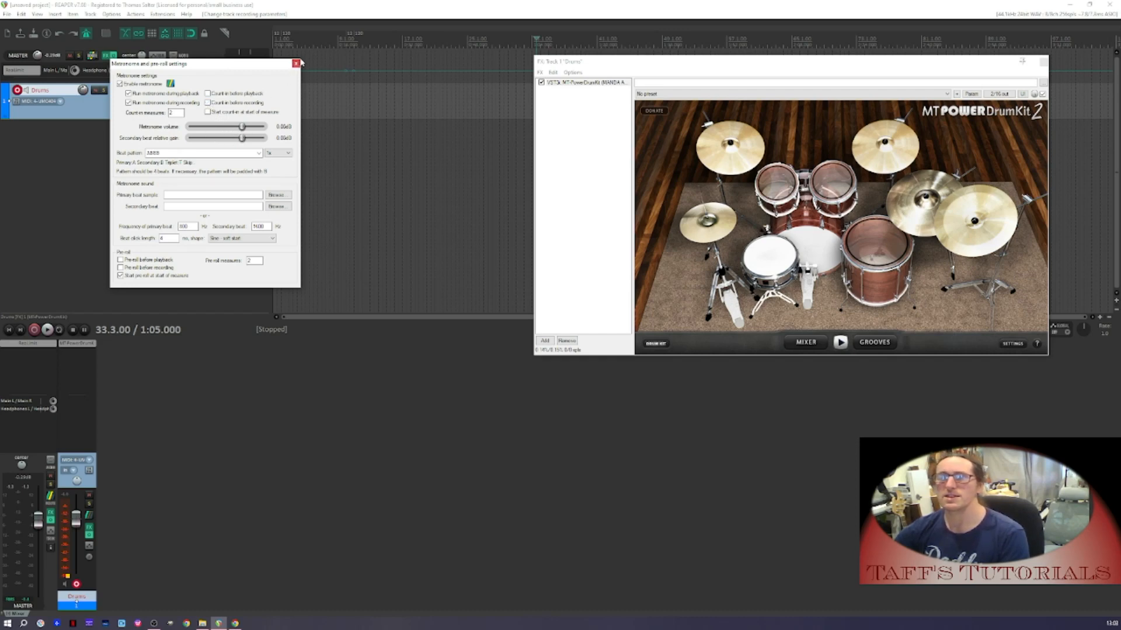
{"action": "left_click", "coordinate": [295, 63]}
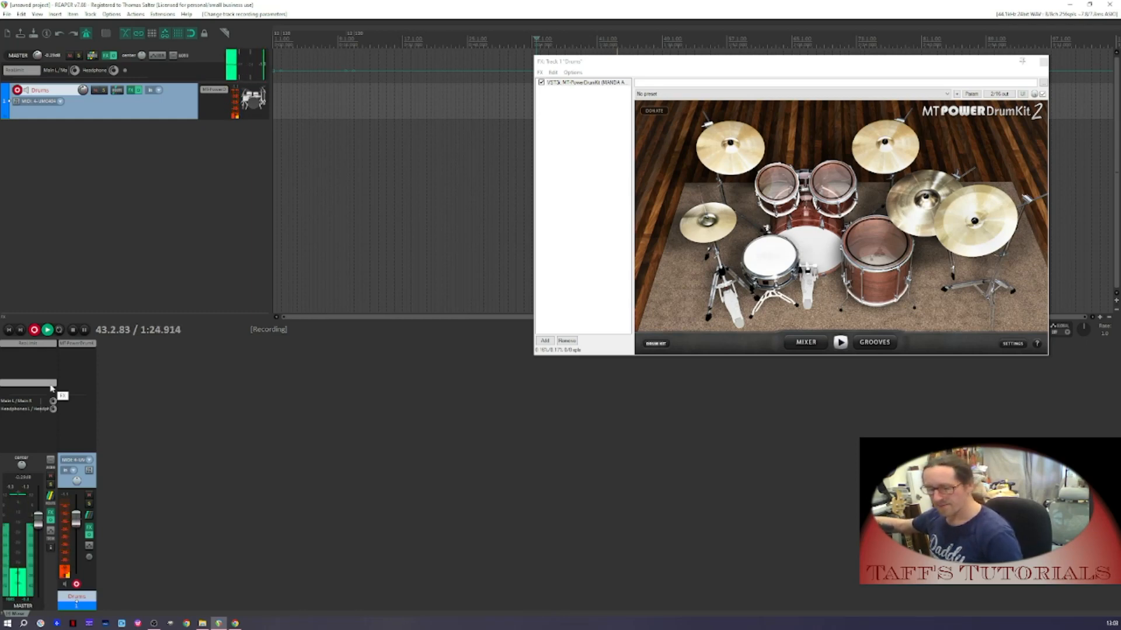
Stop and save the drum recording, and move the recorded MIDI item to the start of the Drums track
{"action": "key", "text": "space"}
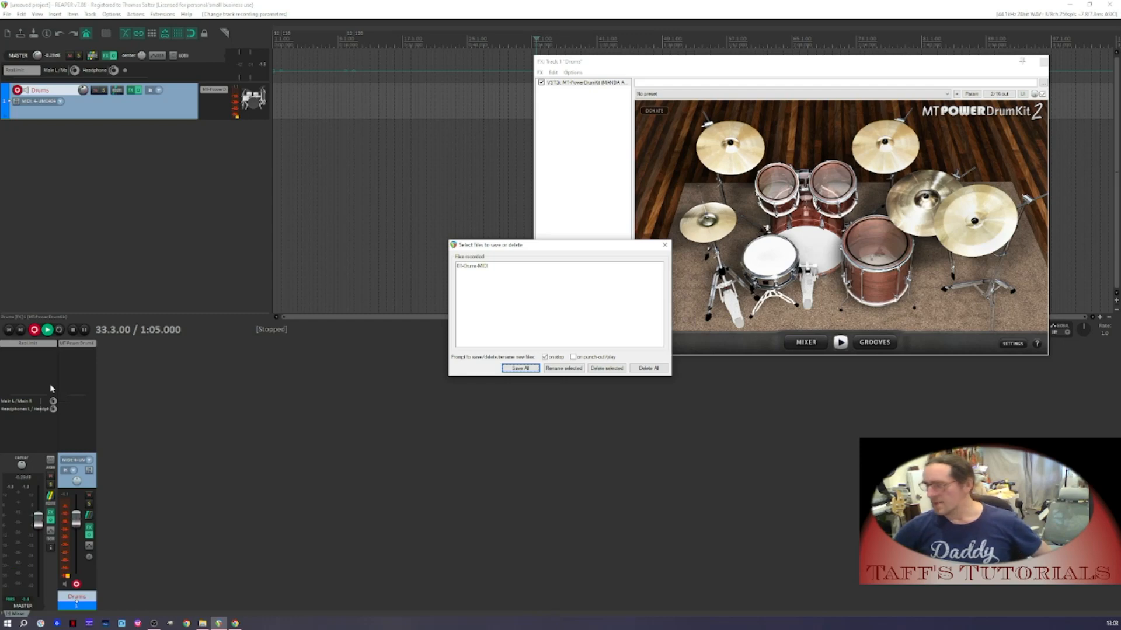
{"action": "key", "text": "Return"}
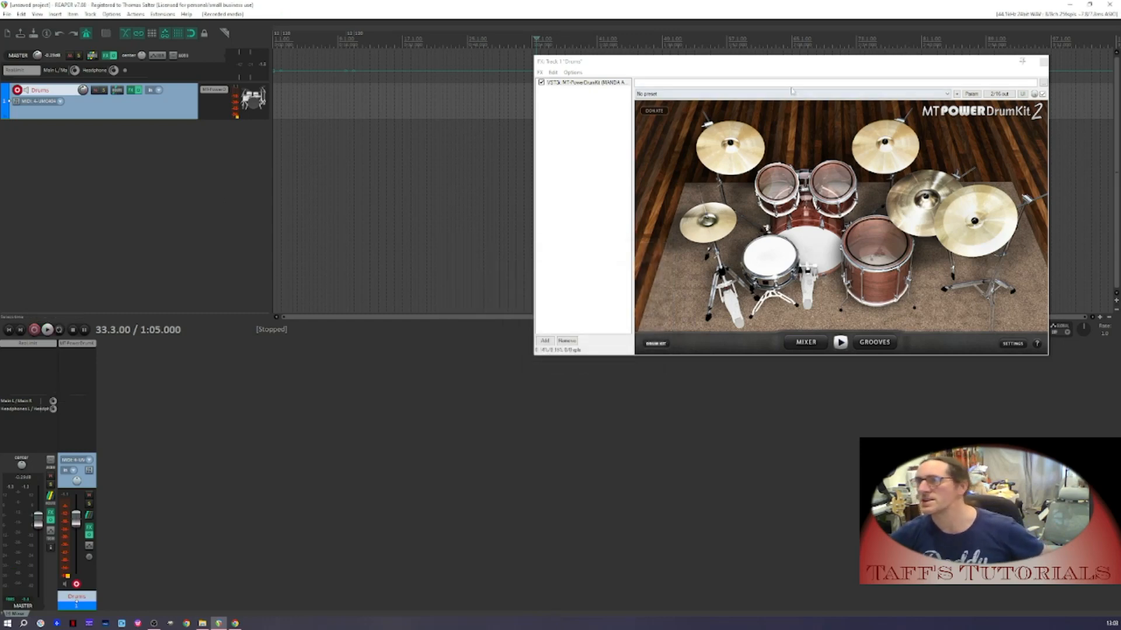
{"action": "left_click_drag", "start_coordinate": [776, 69], "coordinate": [670, 282]}
{"action": "left_click_drag", "start_coordinate": [589, 99], "coordinate": [302, 85]}
{"action": "scroll", "coordinate": [302, 82], "scroll_direction": "down", "scroll_amount": 2}
{"action": "scroll", "coordinate": [301, 83], "scroll_direction": "up", "scroll_amount": 4}
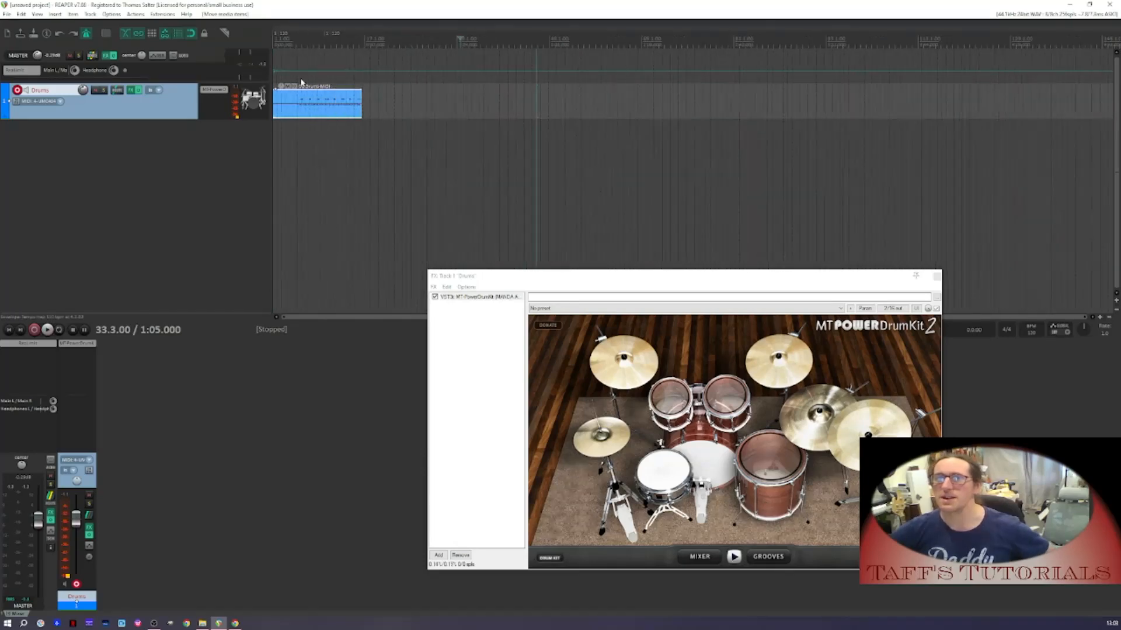
Close the drum plugin window and enlarge the Drums track's height to show the recorded MIDI notes
{"action": "left_click", "coordinate": [672, 288]}
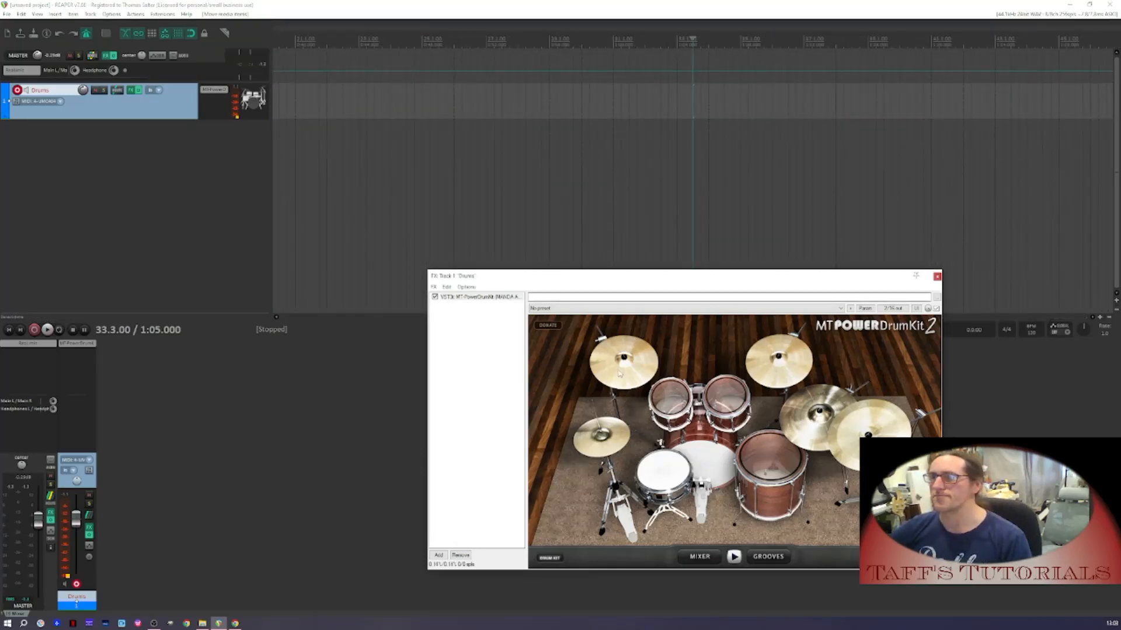
{"action": "left_click", "coordinate": [936, 278]}
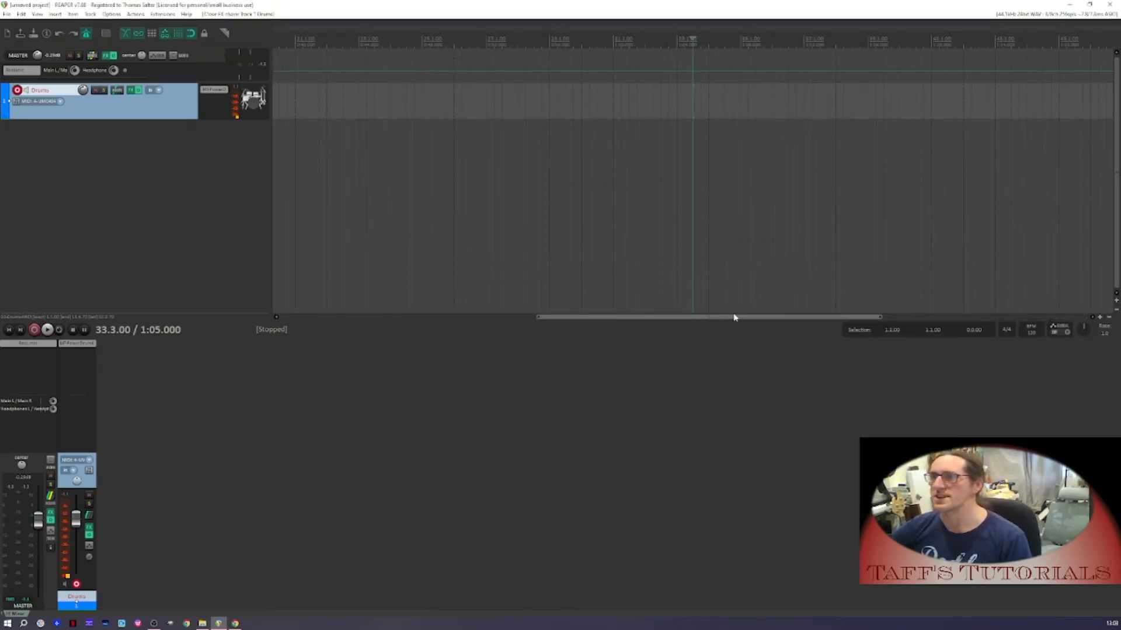
{"action": "left_click_drag", "start_coordinate": [735, 317], "coordinate": [362, 318]}
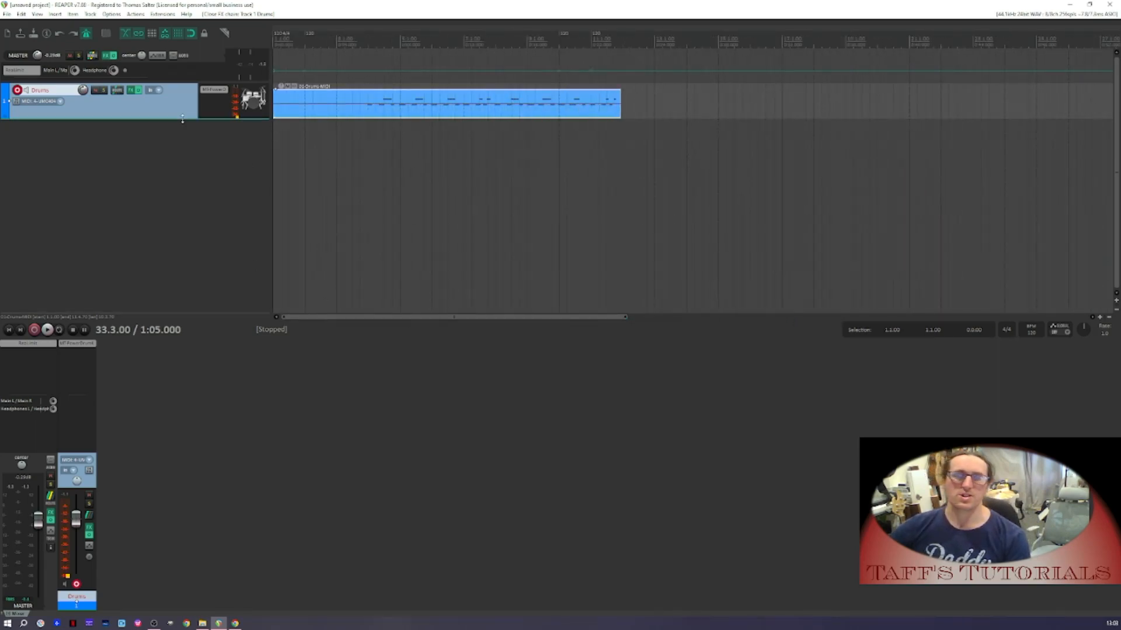
{"action": "left_click_drag", "start_coordinate": [183, 118], "coordinate": [185, 218]}
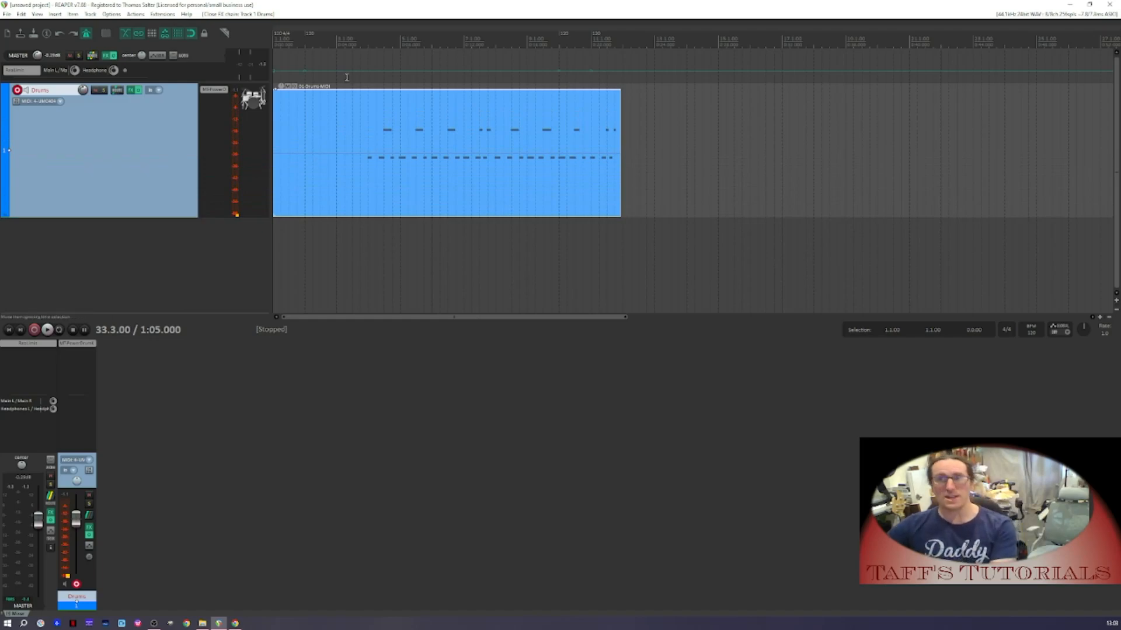
Play back the recorded drum item from bar 3 and delete it from the Drums track
{"action": "left_click", "coordinate": [336, 117]}
{"action": "key", "text": "space"}
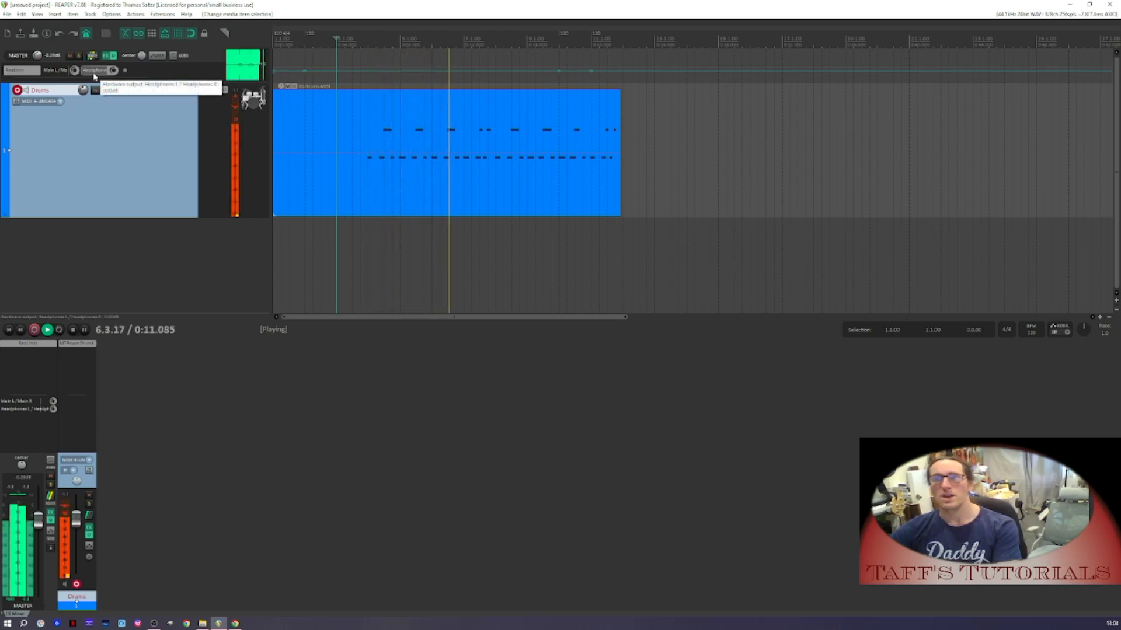
{"action": "key", "text": "space"}
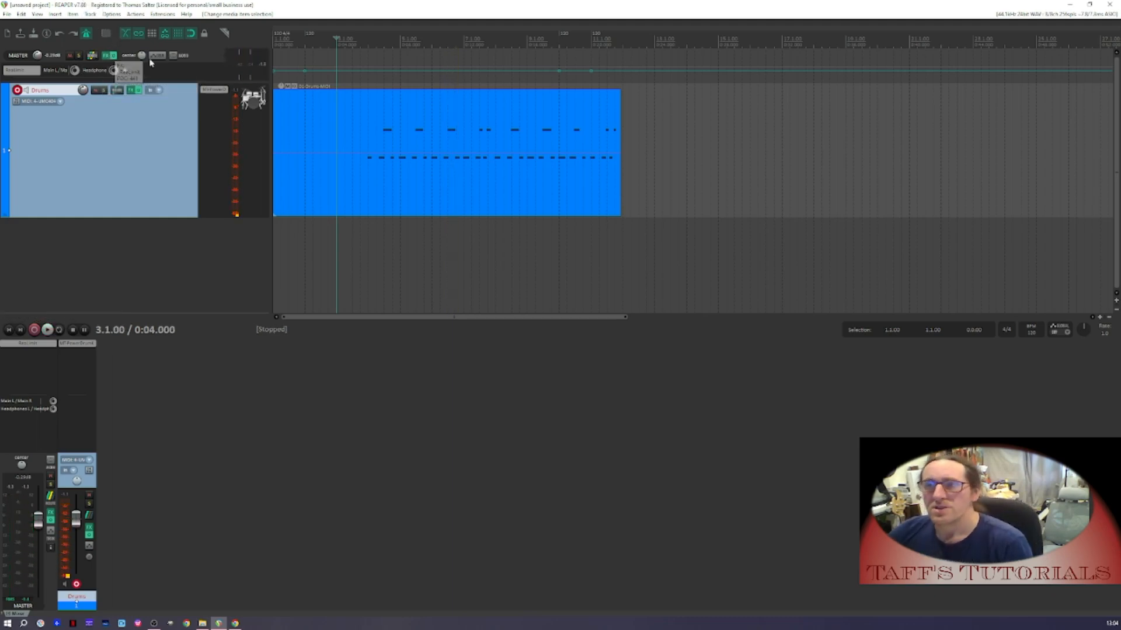
{"action": "left_click", "coordinate": [400, 144]}
{"action": "key", "text": "Delete"}
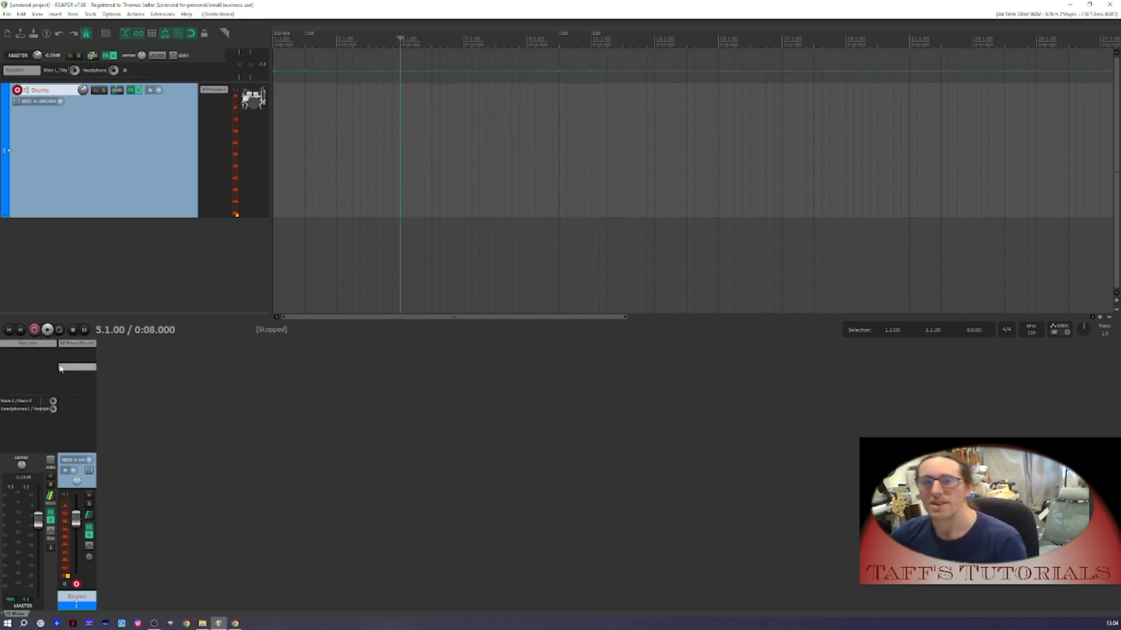
Set a time selection over bars 1 and 2 and insert a new MIDI item there on the Drums track
{"action": "left_click", "coordinate": [9, 330]}
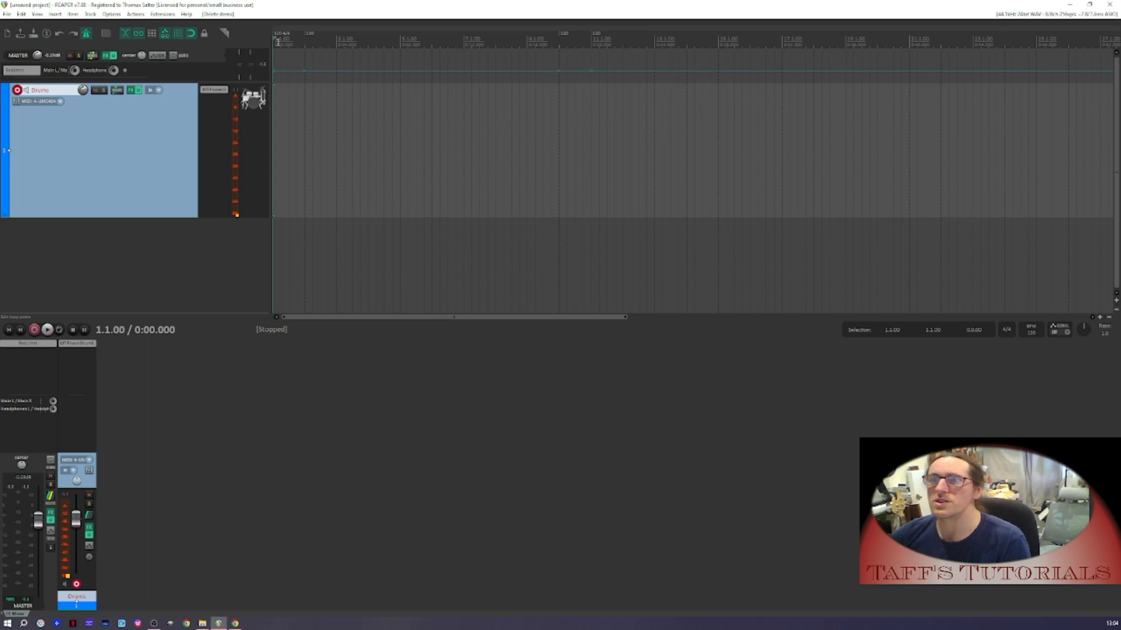
{"action": "left_click_drag", "start_coordinate": [277, 40], "coordinate": [335, 42]}
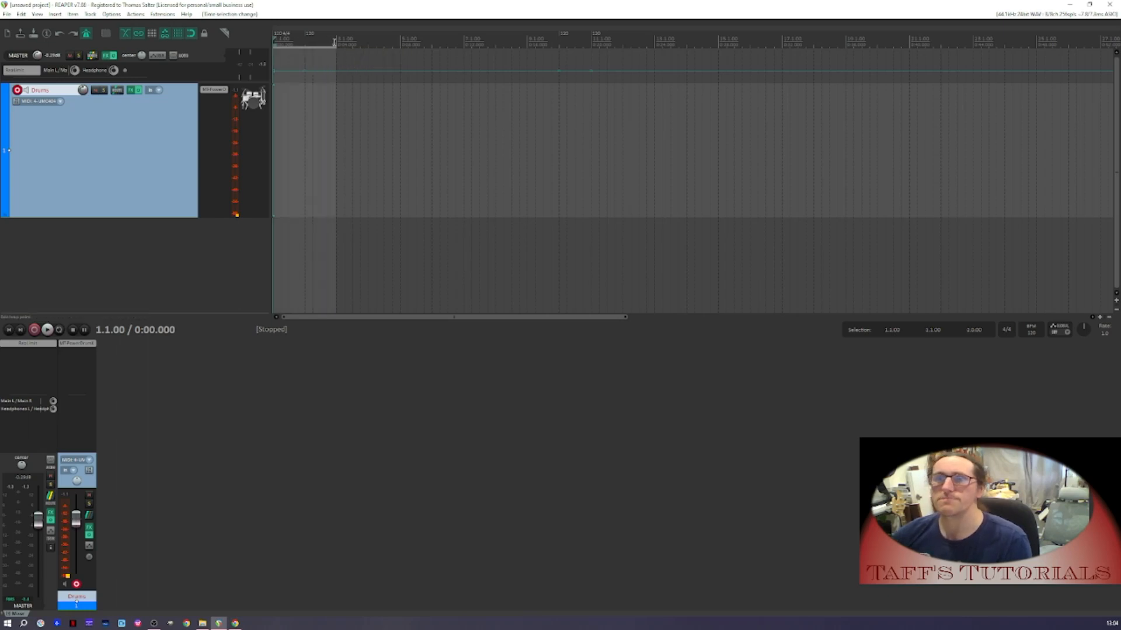
{"action": "left_click", "coordinate": [56, 14]}
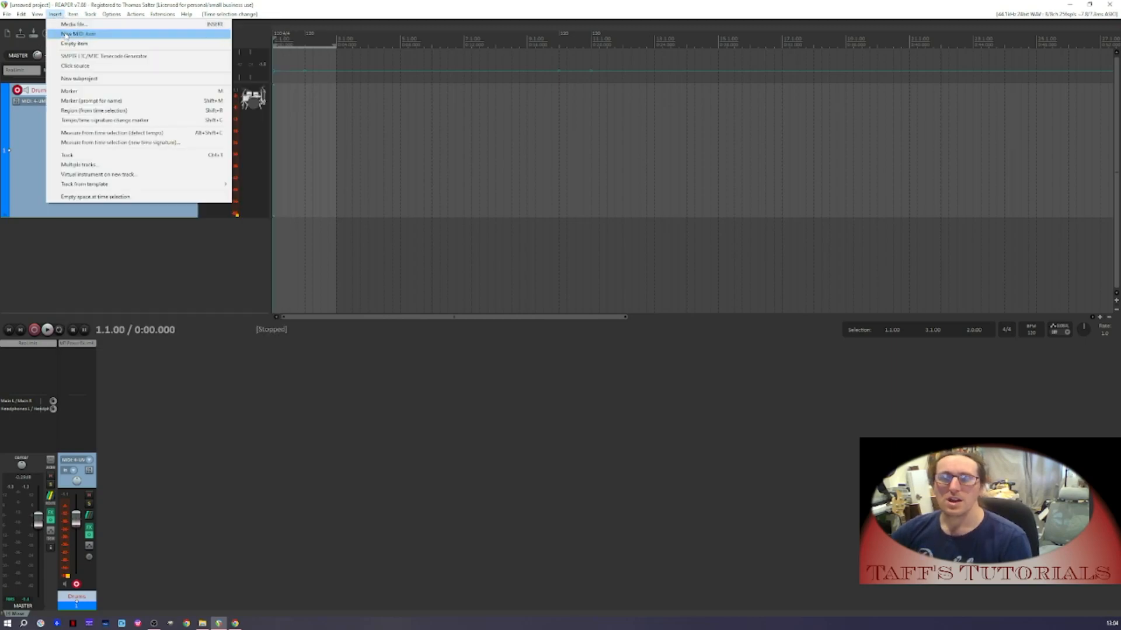
{"action": "left_click", "coordinate": [66, 33]}
Open the new item in the MIDI editor, switch it to piano roll view, and audition the C2 key
{"action": "double_click", "coordinate": [287, 140]}
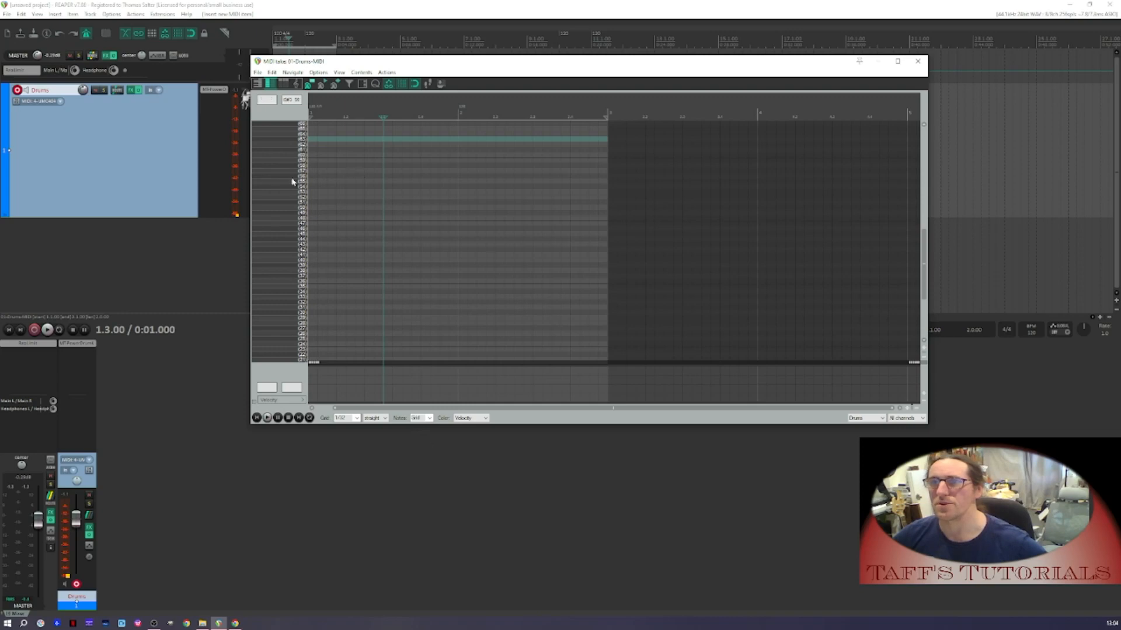
{"action": "left_click", "coordinate": [256, 85]}
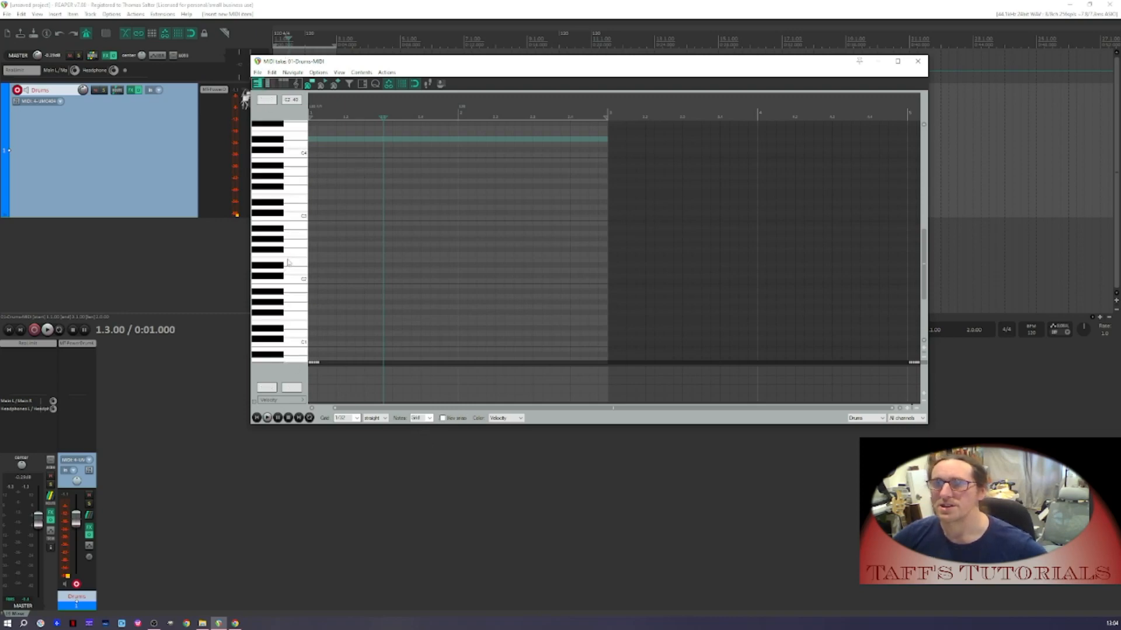
{"action": "left_click", "coordinate": [294, 280]}
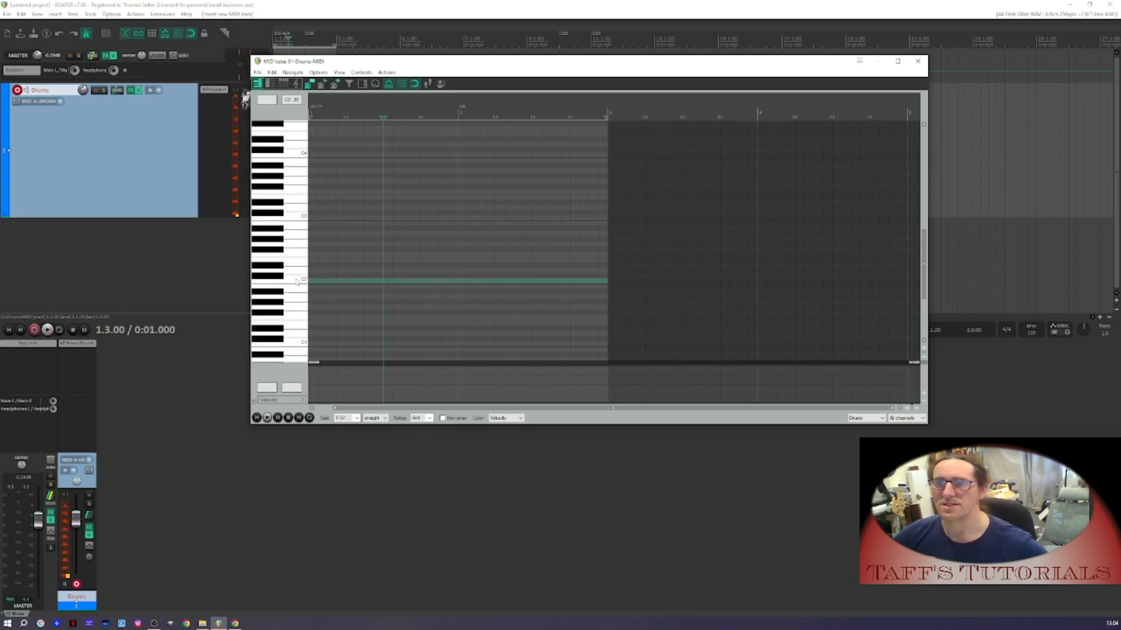
{"action": "left_click", "coordinate": [296, 281]}
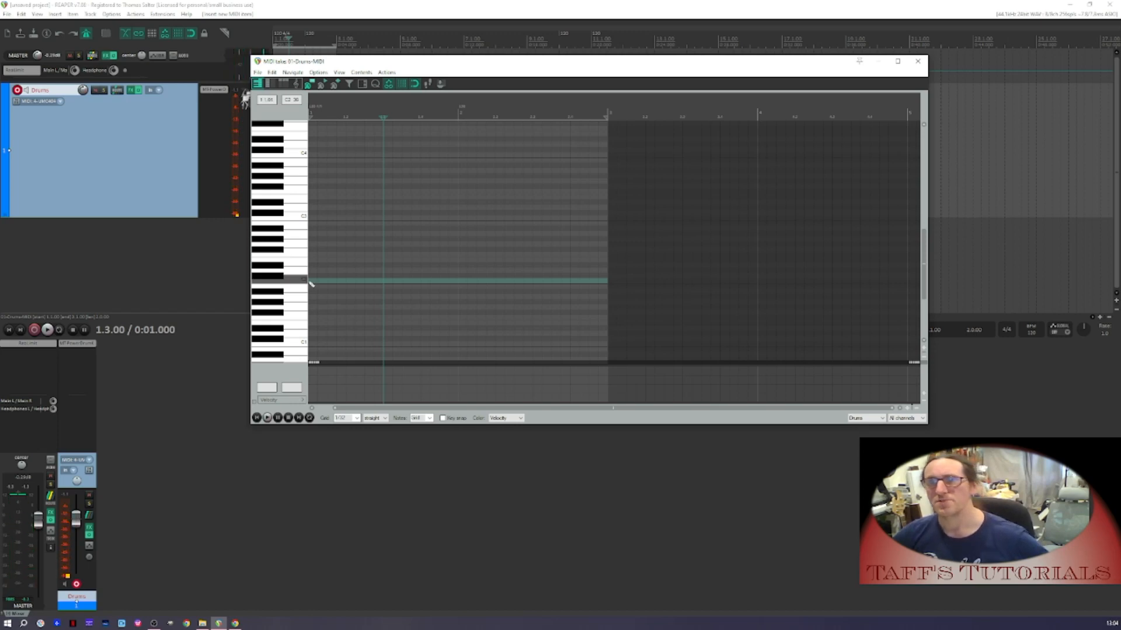
Draw six C2 notes in bar 1 on beats 1, 2, 3 and 4 and halfway after beats 2 and 4, and play them back
{"action": "left_click_drag", "start_coordinate": [310, 280], "coordinate": [322, 281]}
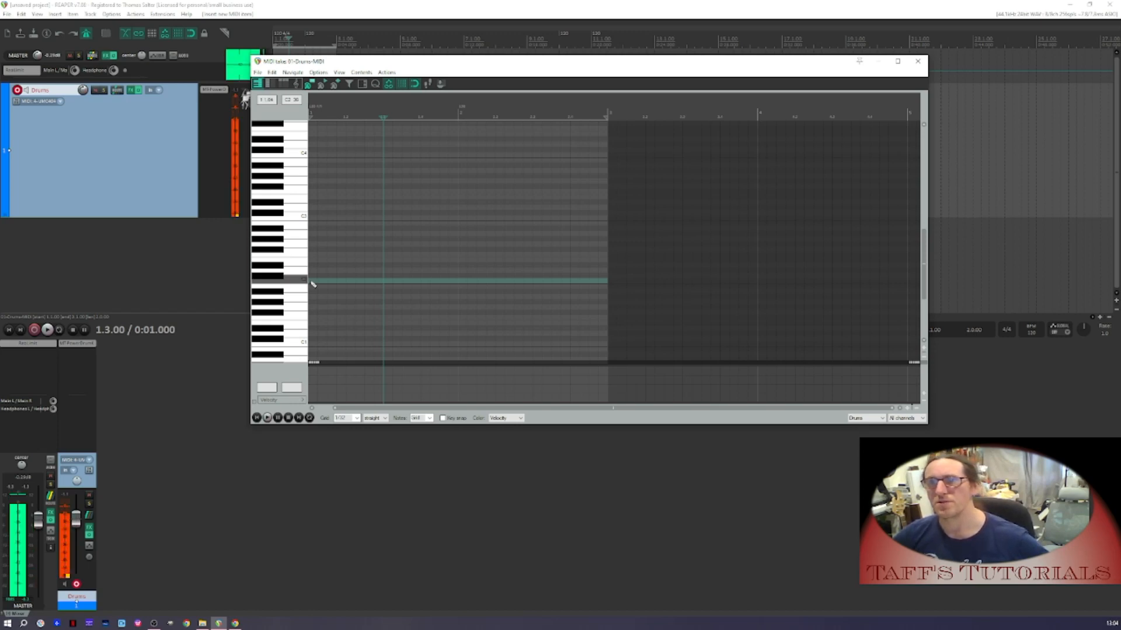
{"action": "left_click", "coordinate": [350, 282]}
{"action": "left_click", "coordinate": [370, 282]}
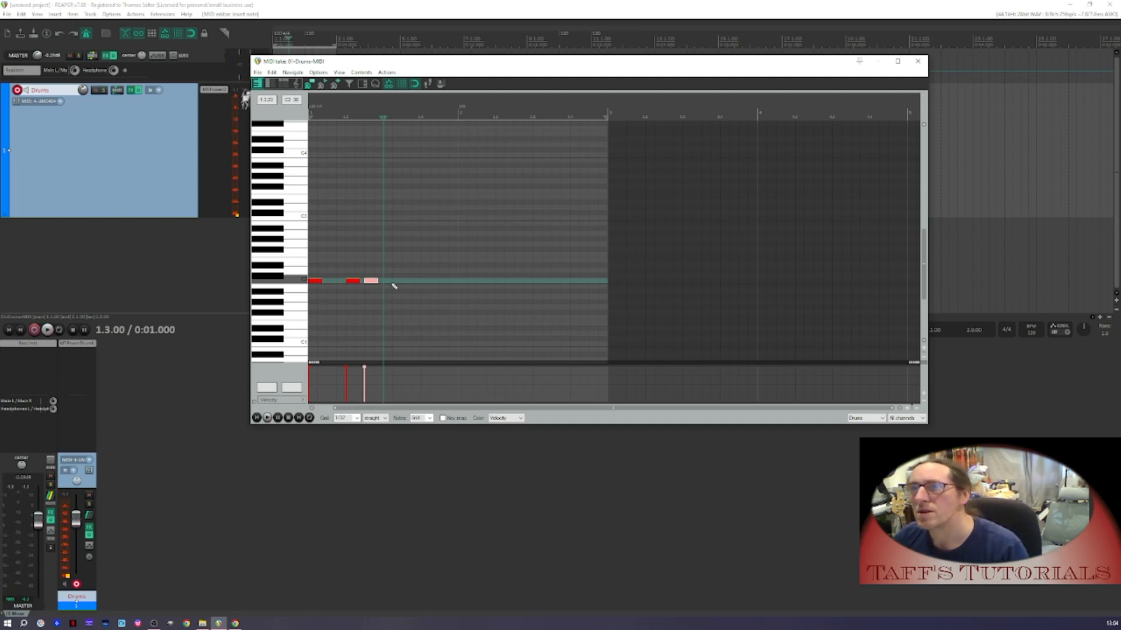
{"action": "left_click_drag", "start_coordinate": [390, 282], "coordinate": [406, 283]}
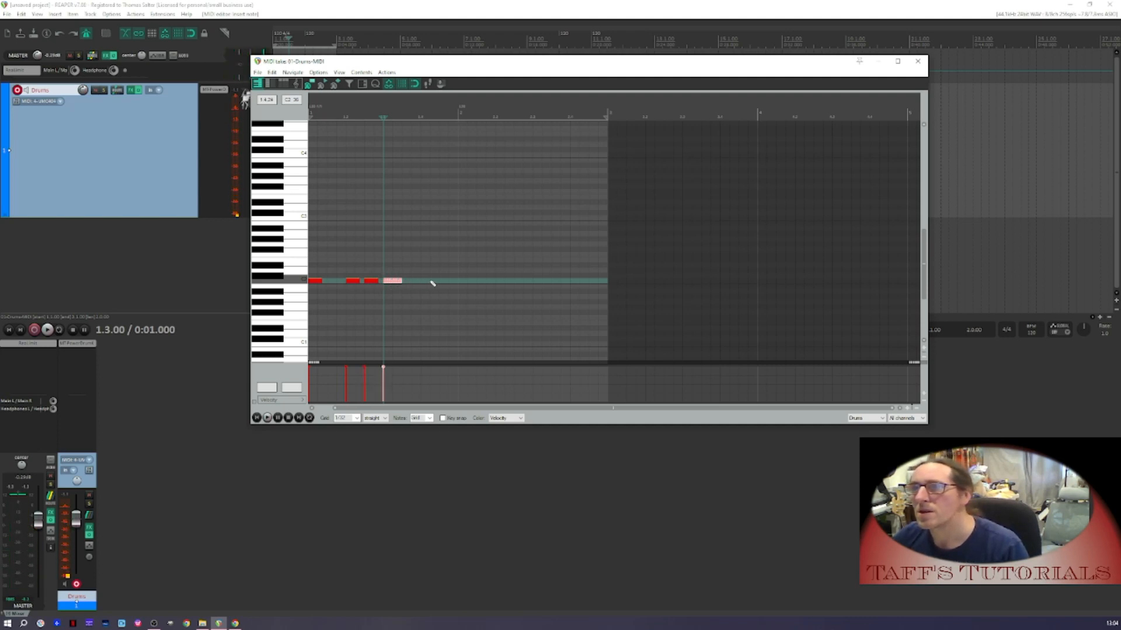
{"action": "left_click", "coordinate": [427, 282]}
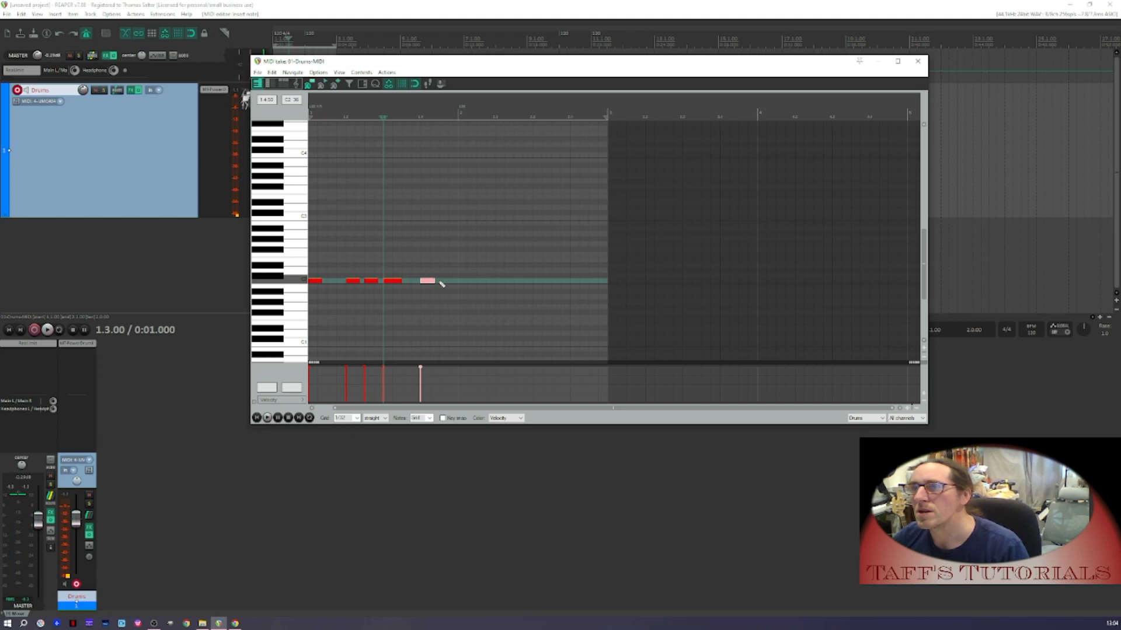
{"action": "left_click", "coordinate": [446, 282]}
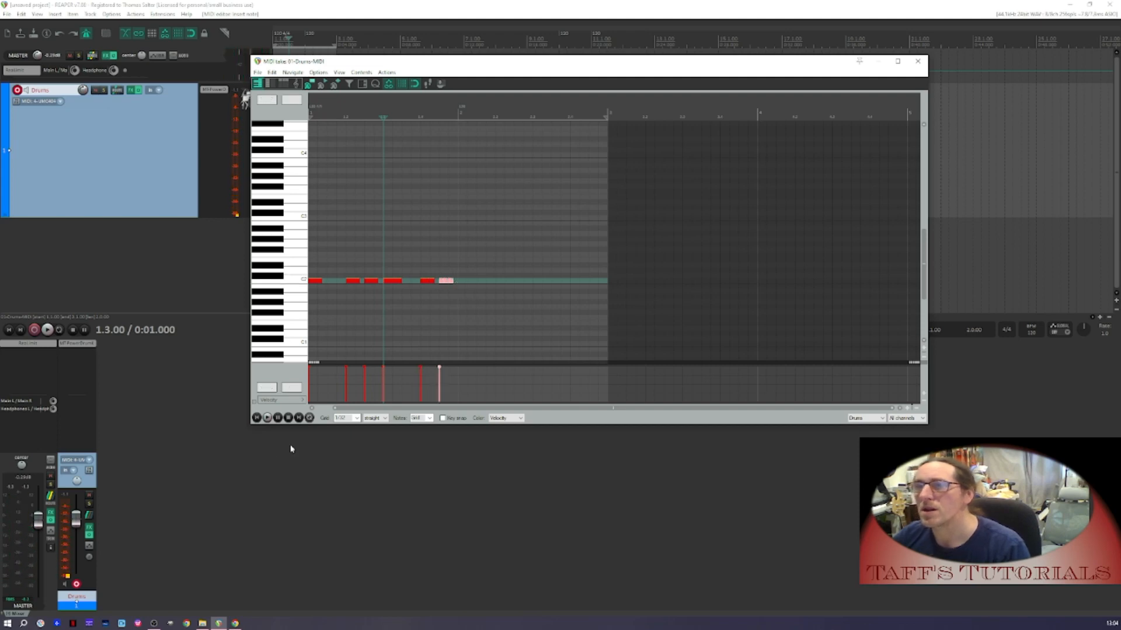
{"action": "left_click", "coordinate": [260, 418]}
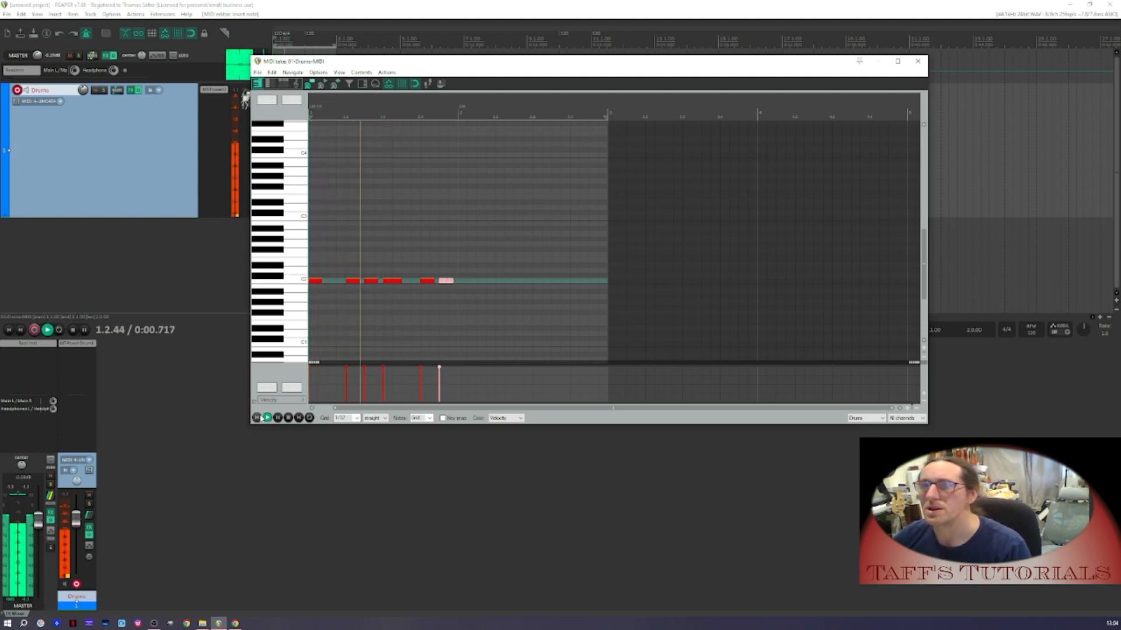
{"action": "key", "text": "space"}
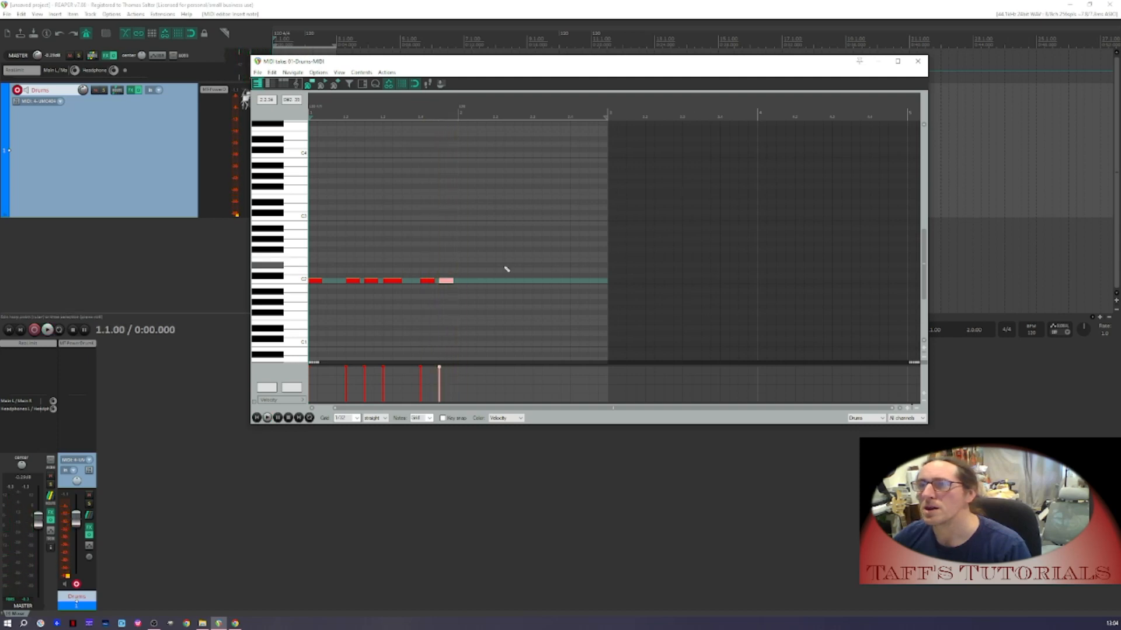
Draw five C2 notes in bar 2 on beats 1, 2, 3 and 4 and halfway after beat 2, and play back the pattern
{"action": "left_click", "coordinate": [465, 282]}
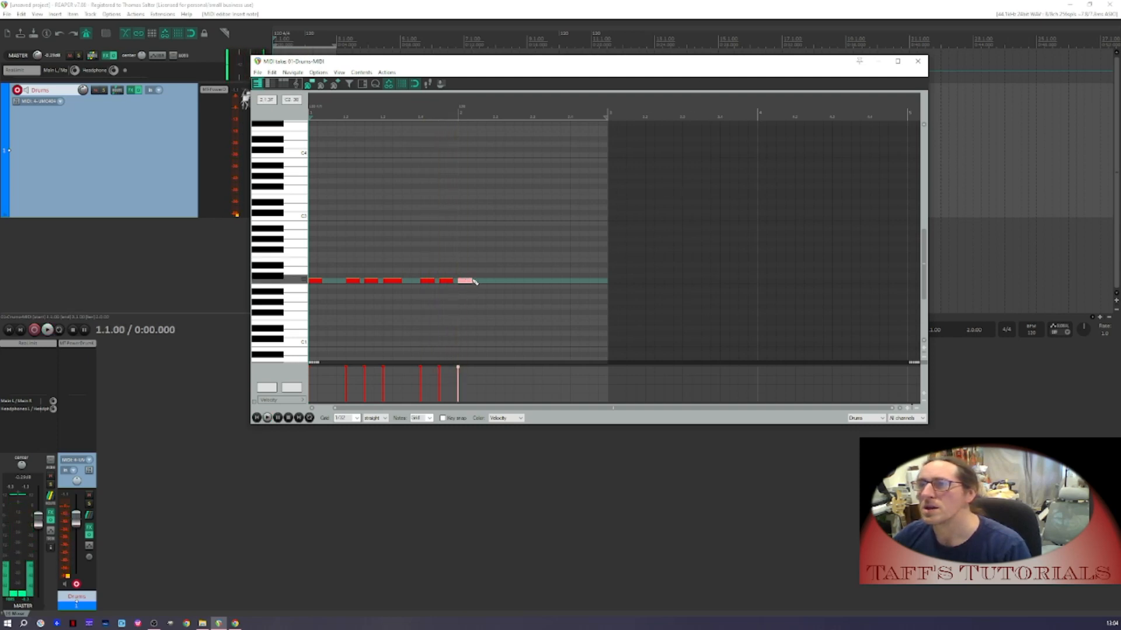
{"action": "left_click", "coordinate": [502, 282]}
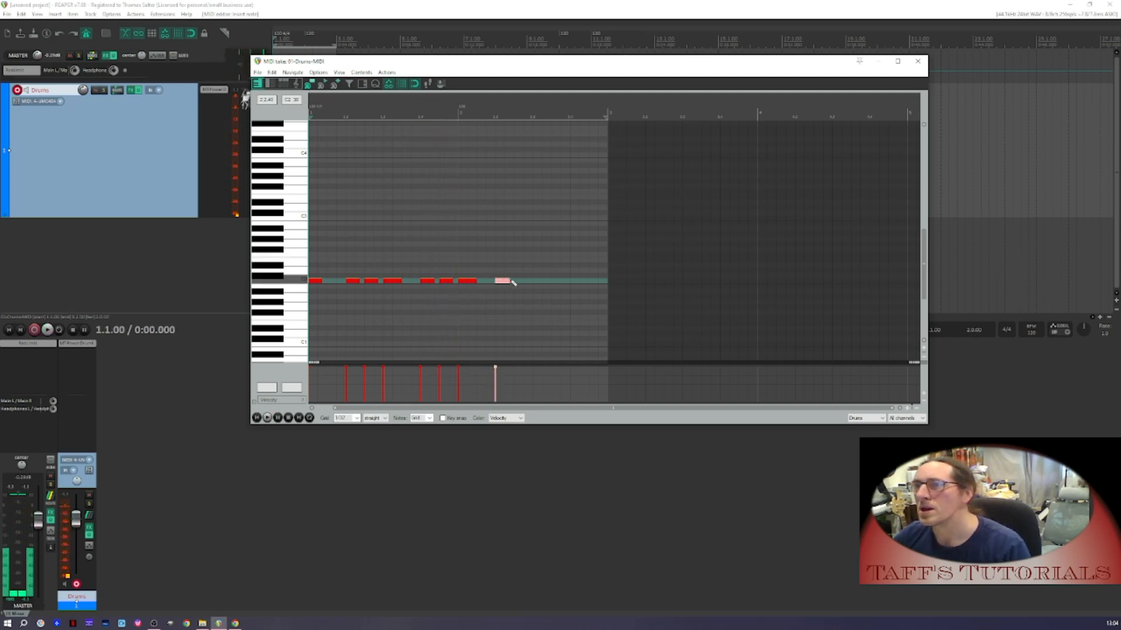
{"action": "left_click", "coordinate": [519, 282]}
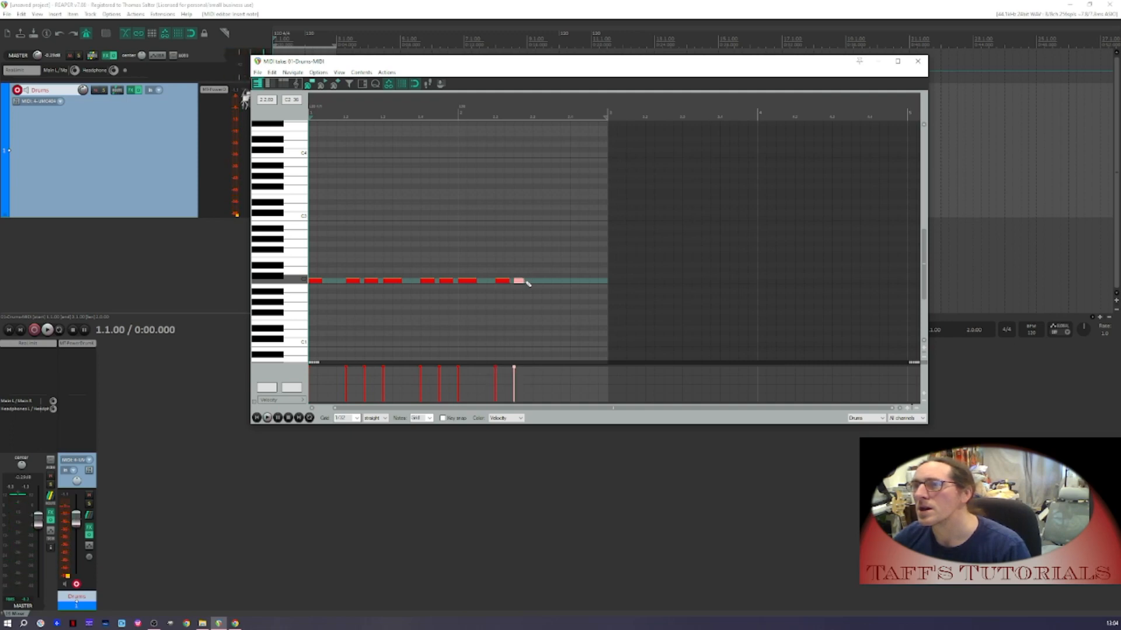
{"action": "left_click", "coordinate": [537, 282]}
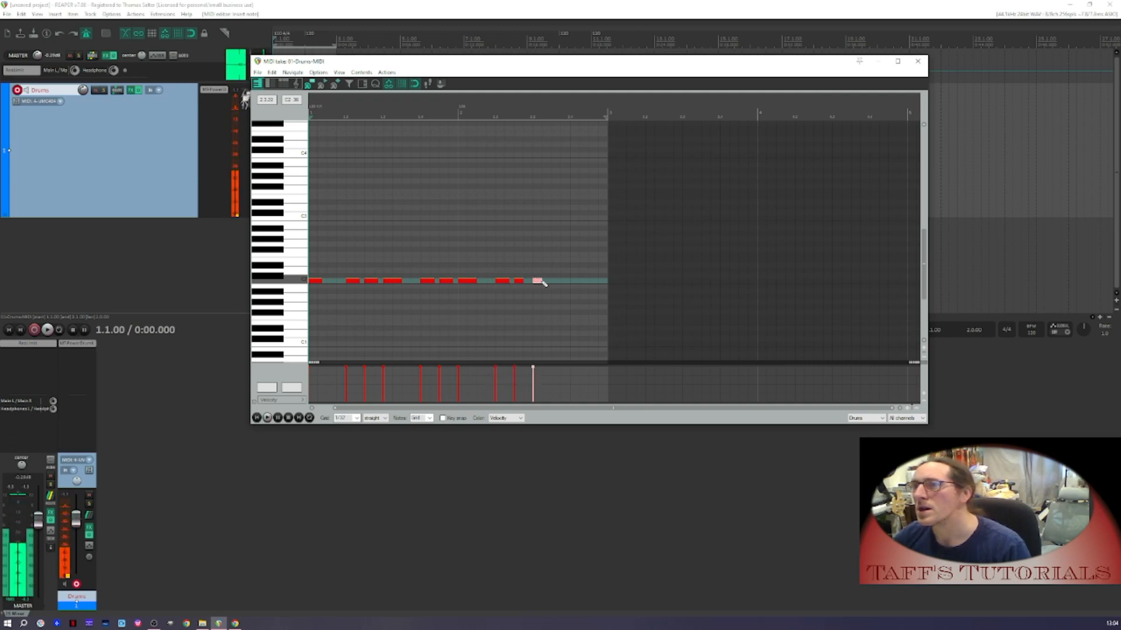
{"action": "left_click", "coordinate": [577, 282]}
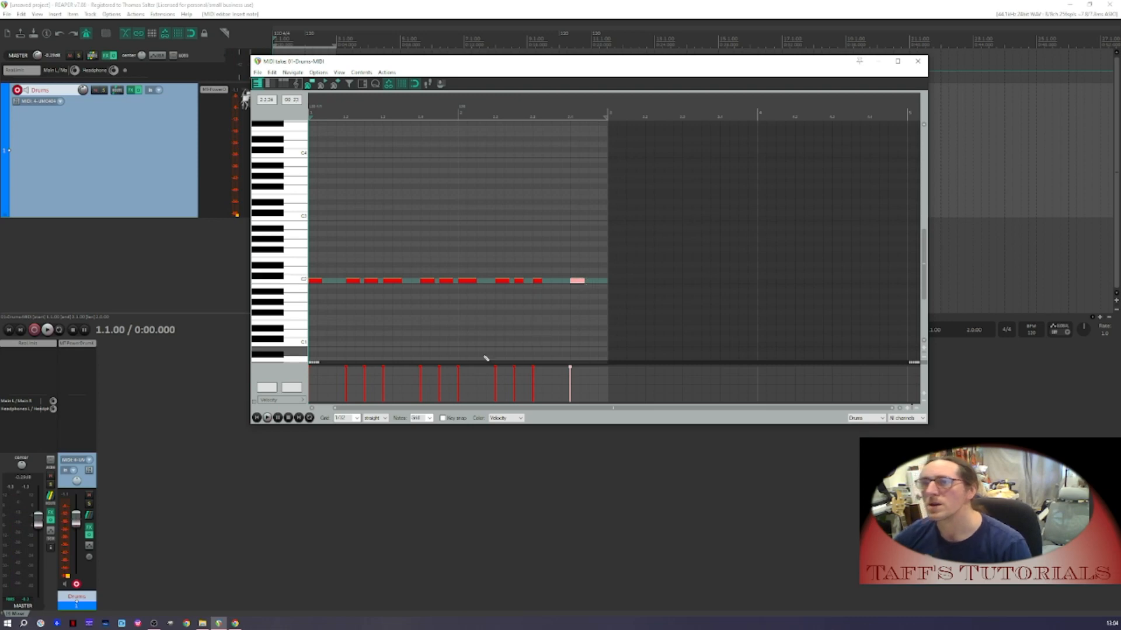
{"action": "left_click", "coordinate": [267, 418]}
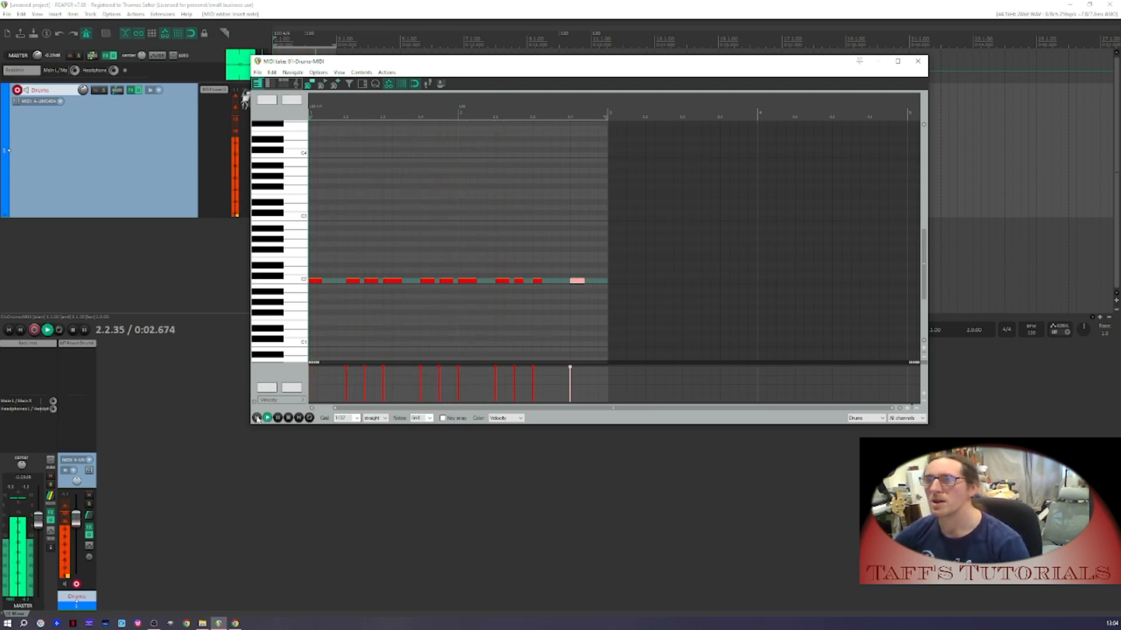
{"action": "left_click", "coordinate": [257, 418]}
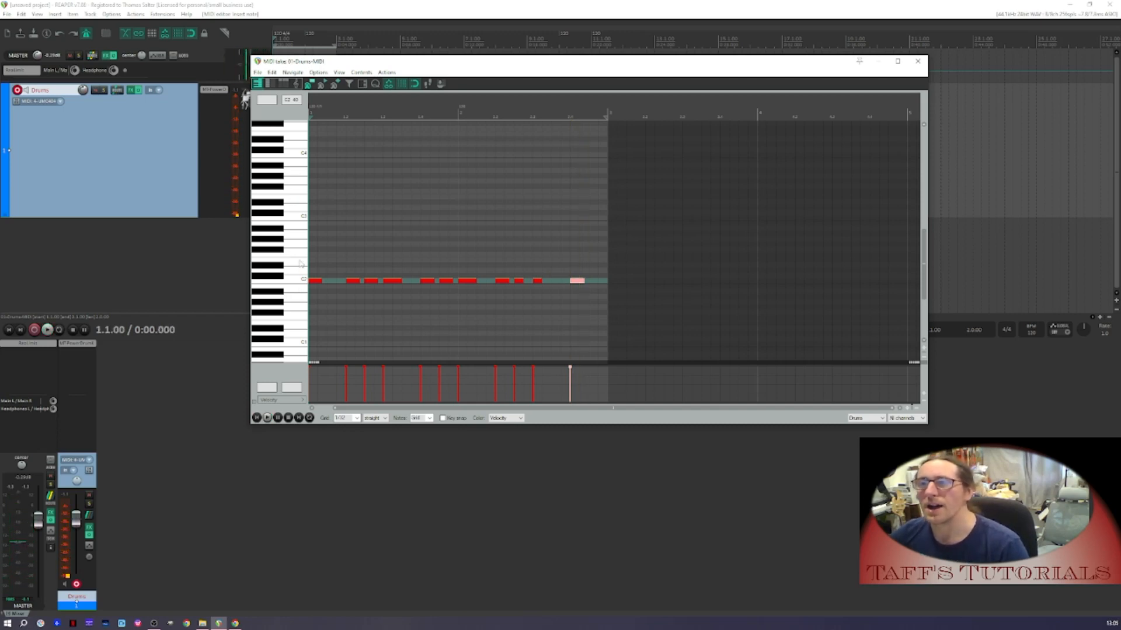
Draw four E2 notes, on beats 2 and 4 of bar 1 and on beats 1 and 3 of bar 2
{"action": "left_click", "coordinate": [351, 260]}
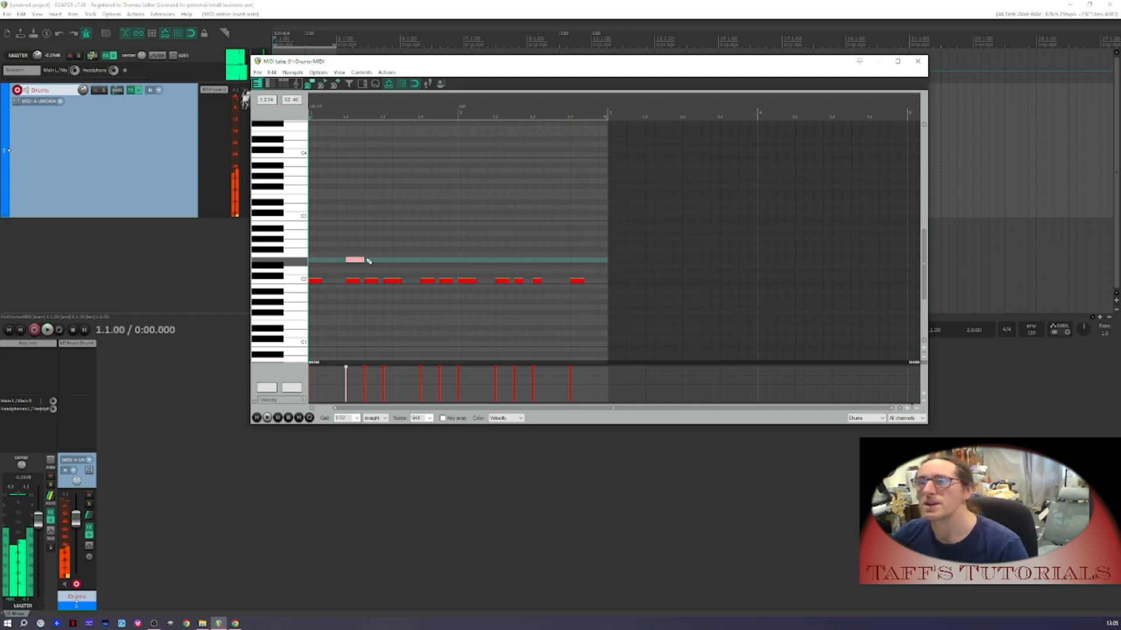
{"action": "left_click", "coordinate": [428, 261]}
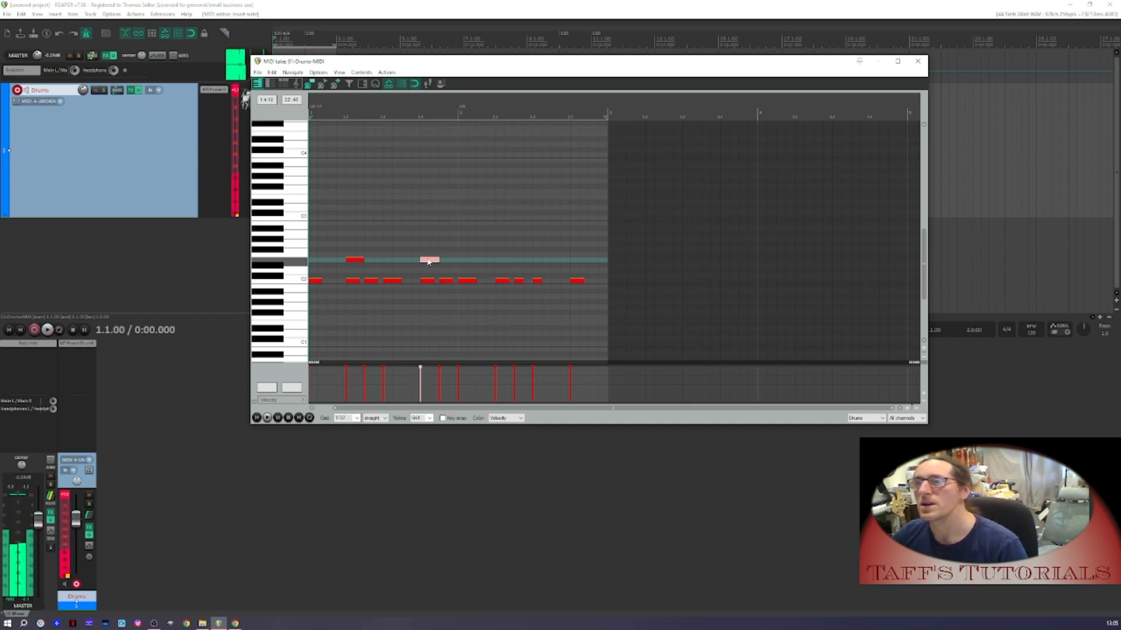
{"action": "left_click_drag", "start_coordinate": [459, 261], "coordinate": [483, 260]}
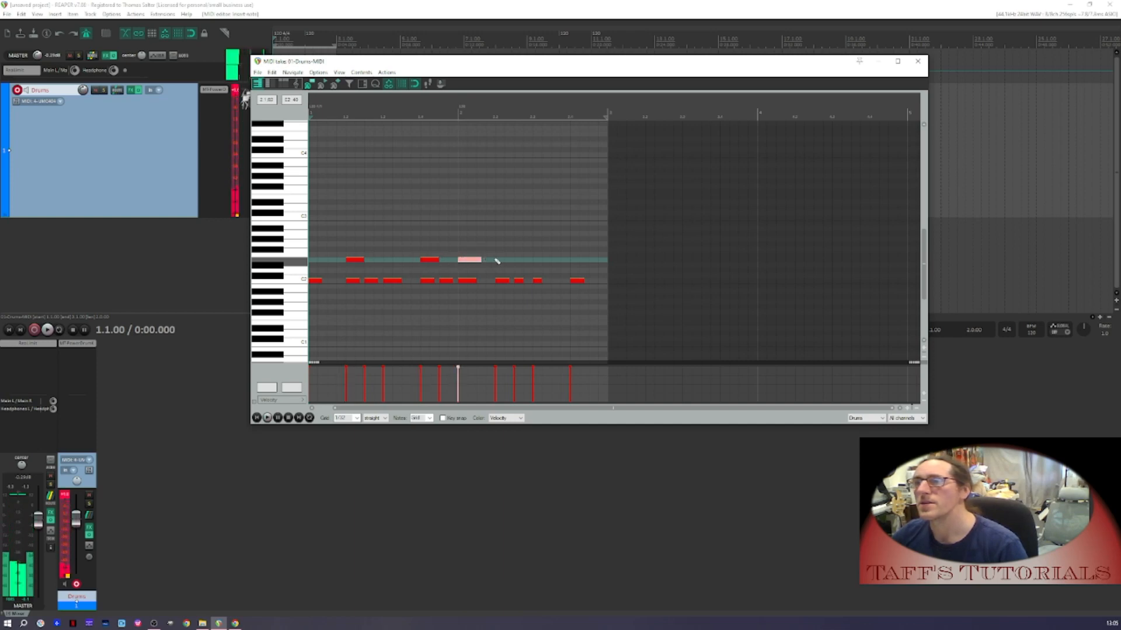
{"action": "left_click", "coordinate": [538, 260]}
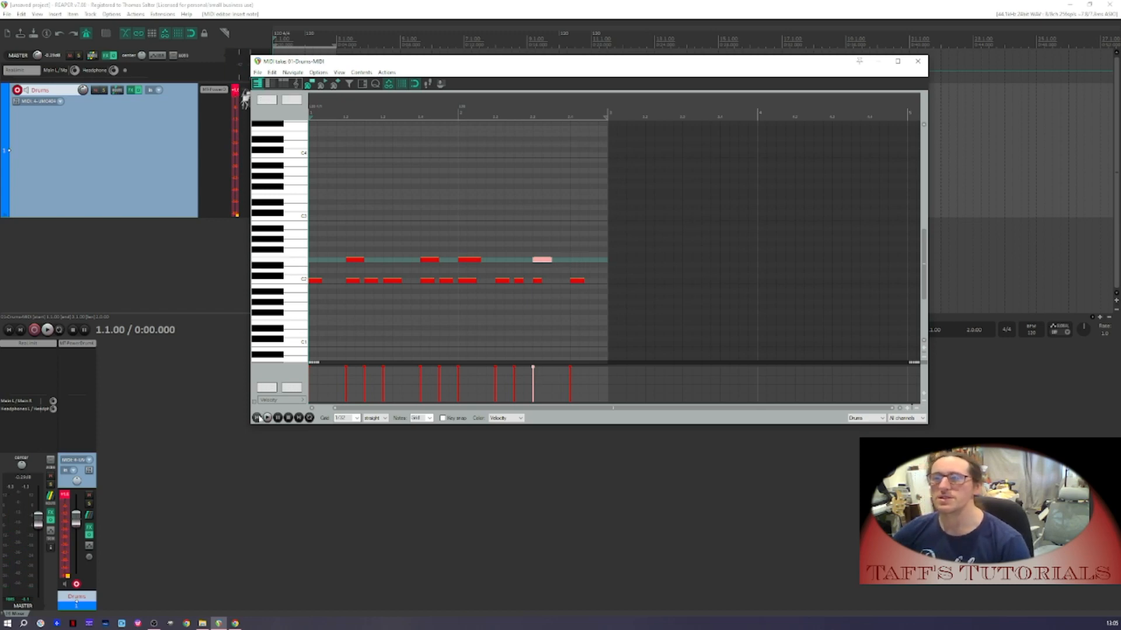
Play back the pattern and move bar 2's two E2 notes one beat forward to beats 2 and 4
{"action": "left_click", "coordinate": [266, 418]}
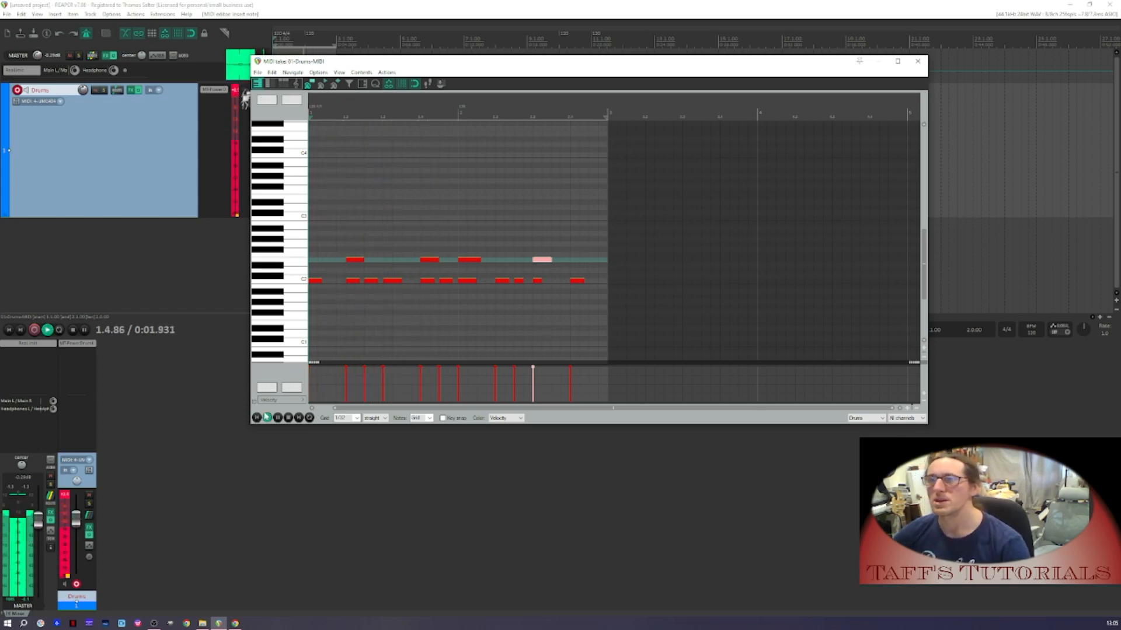
{"action": "key", "text": "space"}
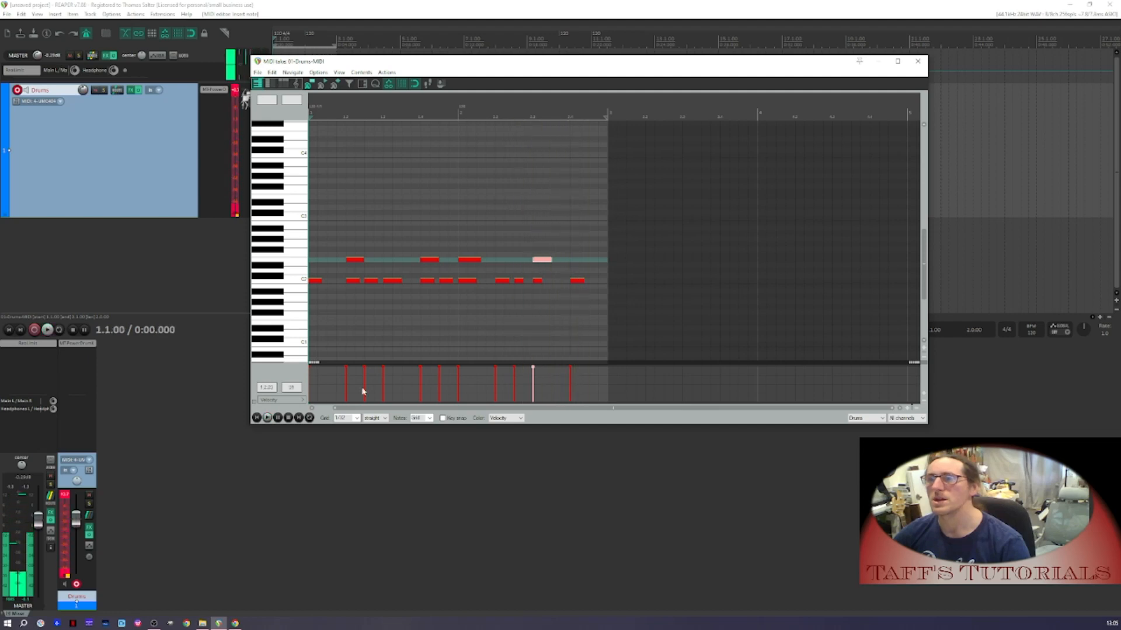
{"action": "left_click_drag", "start_coordinate": [474, 260], "coordinate": [581, 260]}
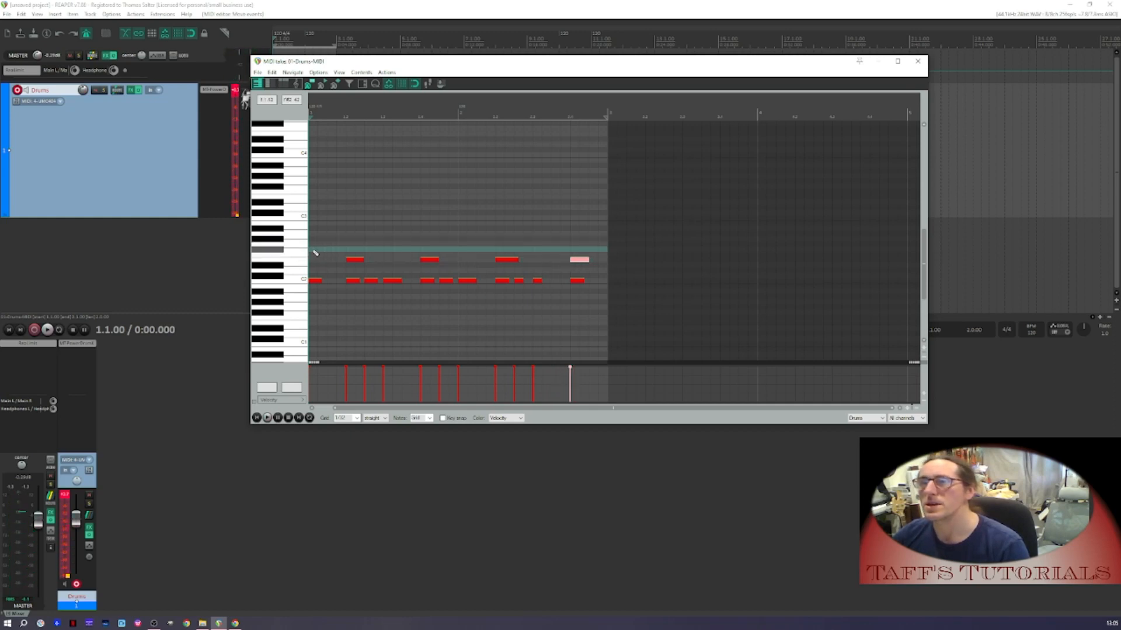
Draw four F#2 notes at half-beat intervals across beats 1 and 2 of bar 1
{"action": "left_click_drag", "start_coordinate": [315, 253], "coordinate": [325, 252]}
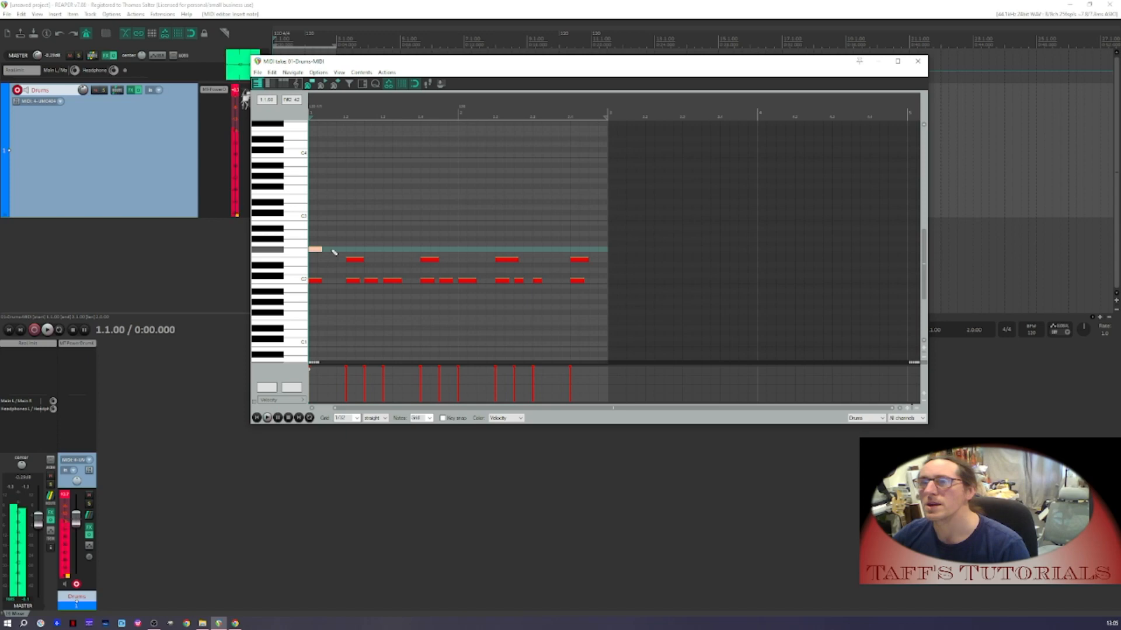
{"action": "left_click", "coordinate": [335, 251]}
{"action": "left_click", "coordinate": [353, 250]}
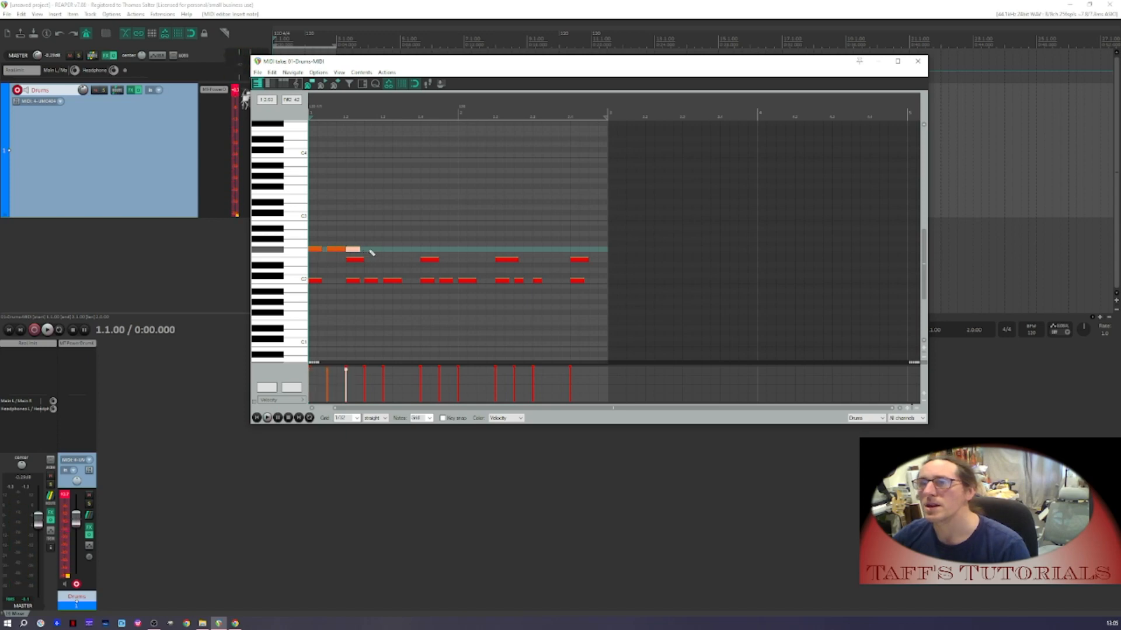
{"action": "left_click", "coordinate": [371, 251]}
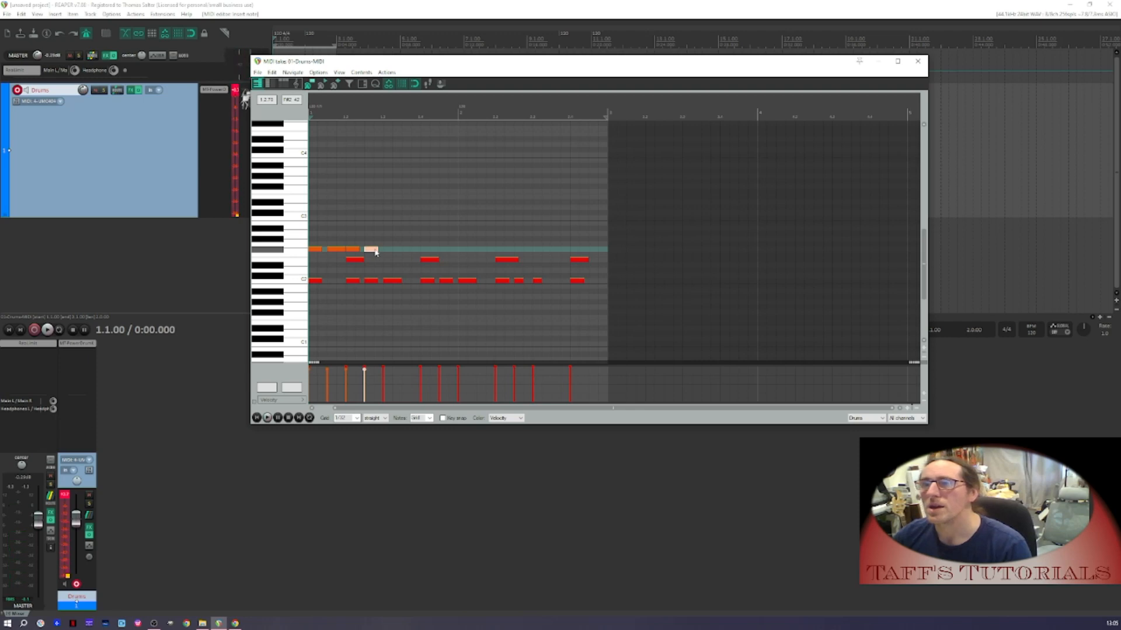
Copy the four F#2 notes and paste them three times, at 1.3, 2.1 and 2.3, to fill both bars
{"action": "left_click", "coordinate": [318, 250], "text": "shift"}
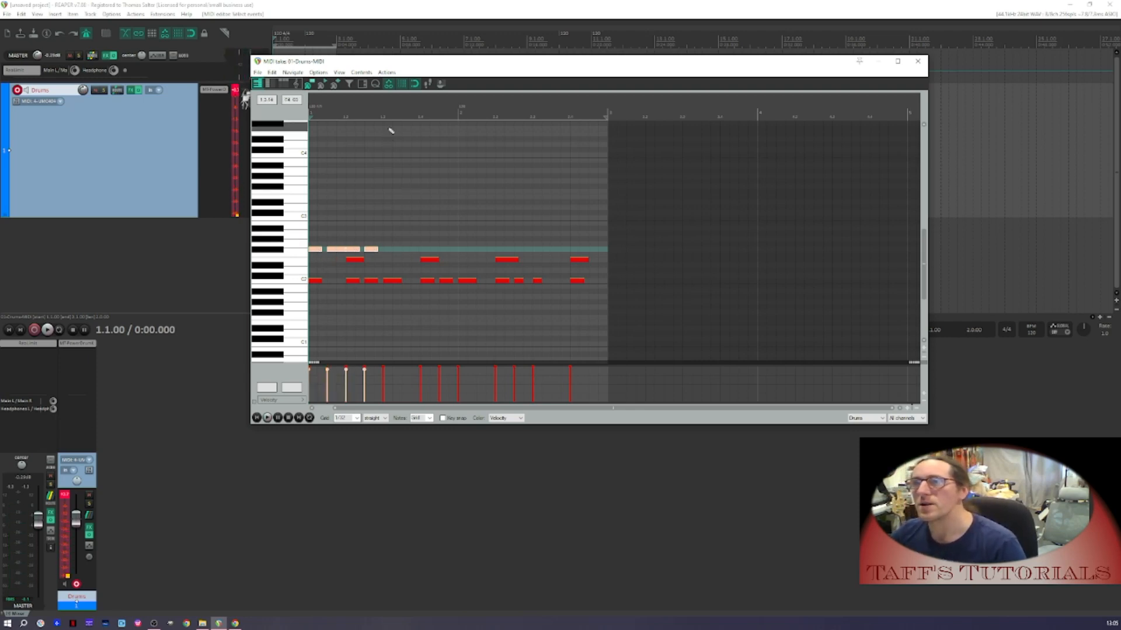
{"action": "key", "text": "ctrl+v"}
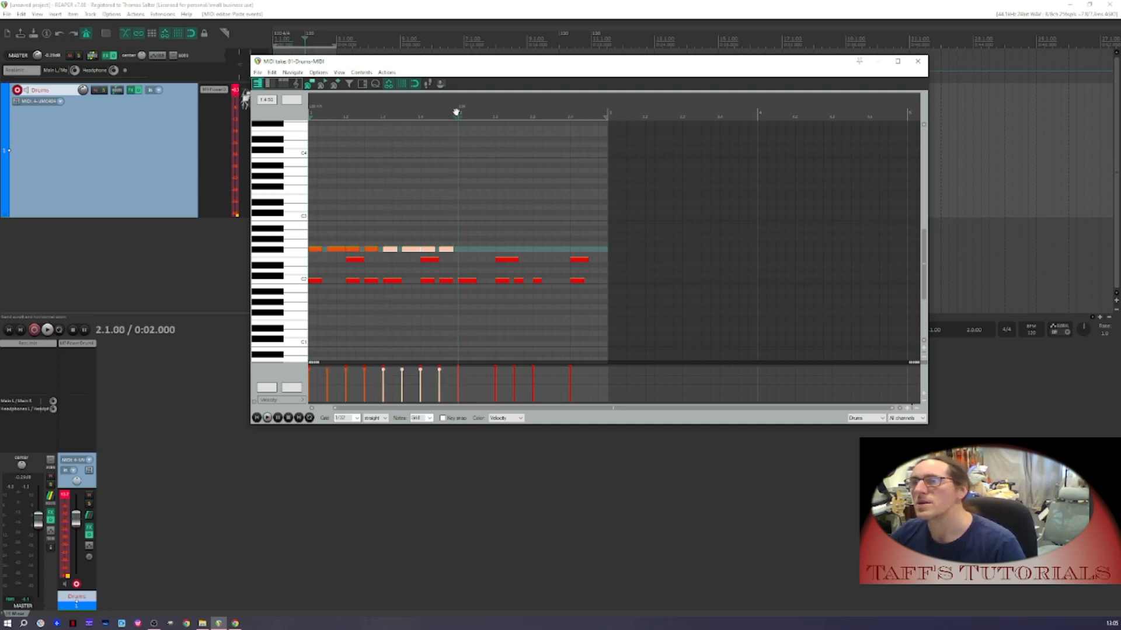
{"action": "key", "text": "ctrl+v"}
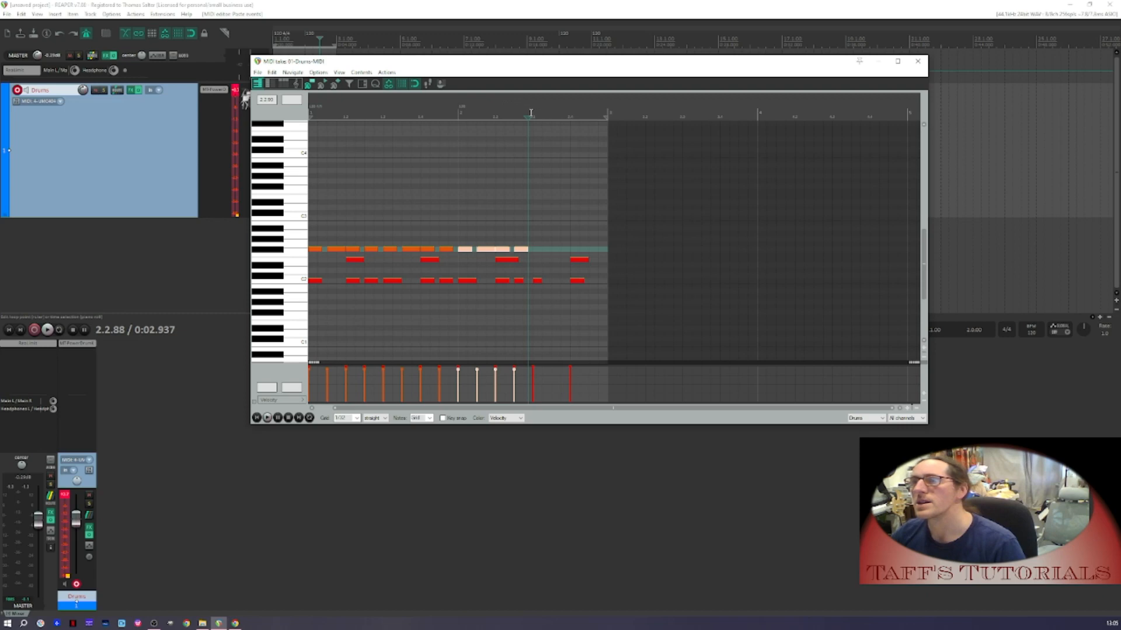
{"action": "key", "text": "ctrl+v"}
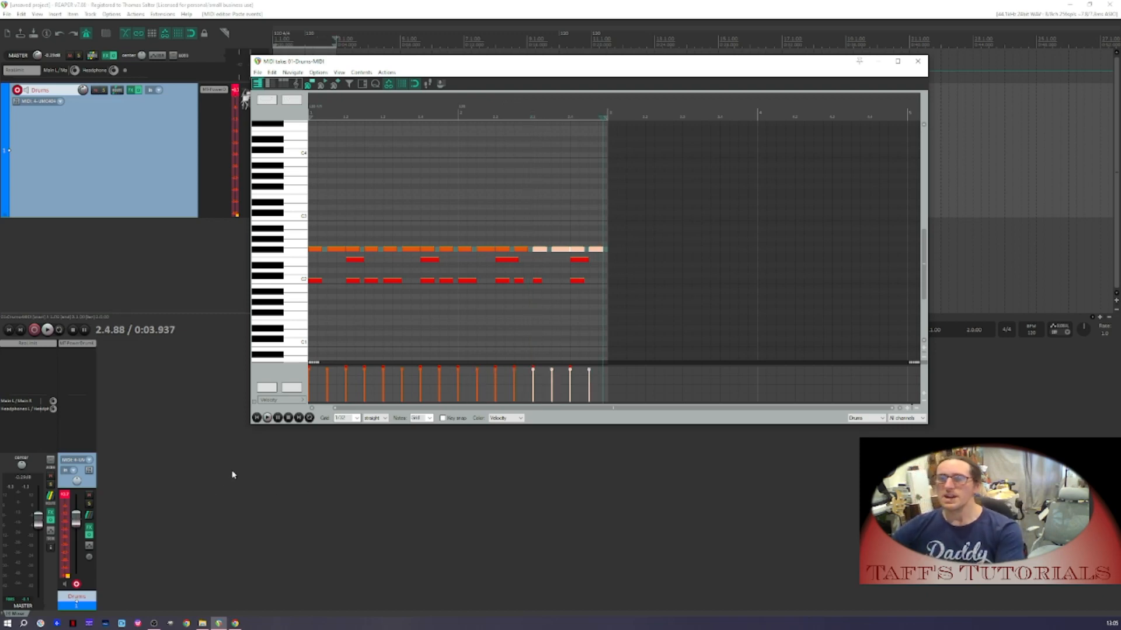
Play back the two-bar drum pattern and close the MIDI editor
{"action": "key", "text": "space"}
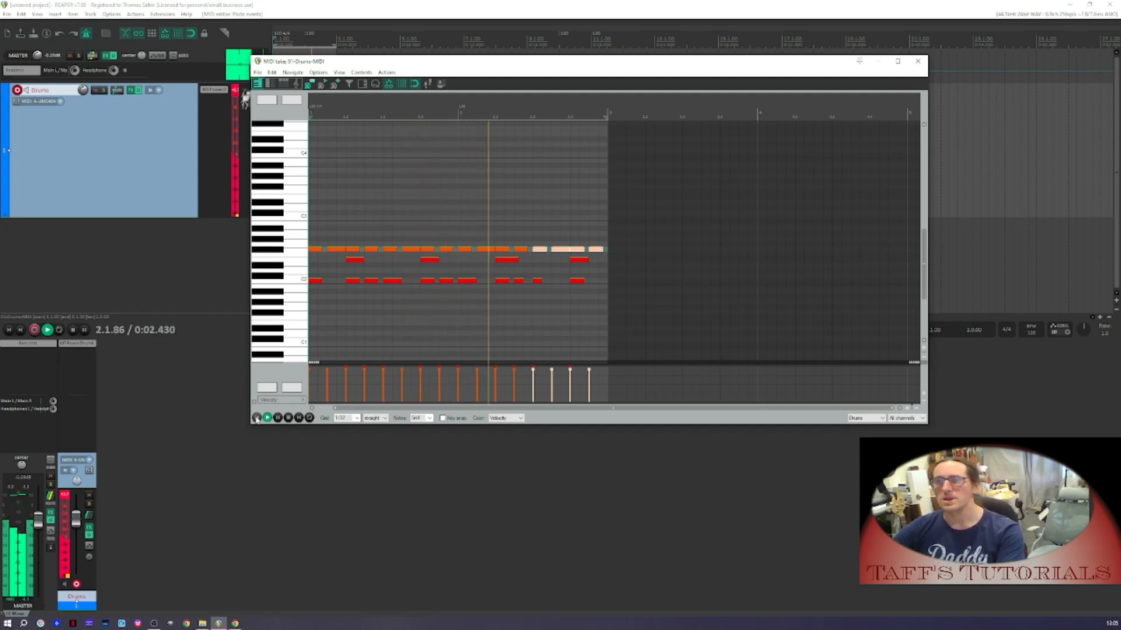
{"action": "key", "text": "space"}
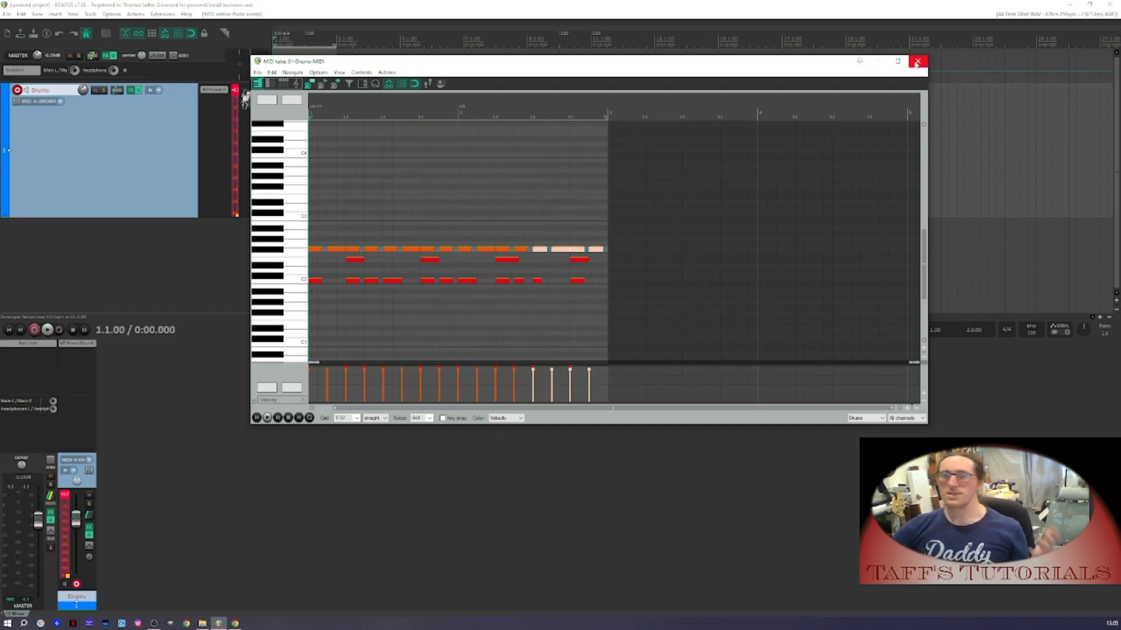
{"action": "left_click", "coordinate": [916, 62]}
Delete the drum MIDI item from the Drums track and clear the time selection
{"action": "left_click", "coordinate": [296, 161]}
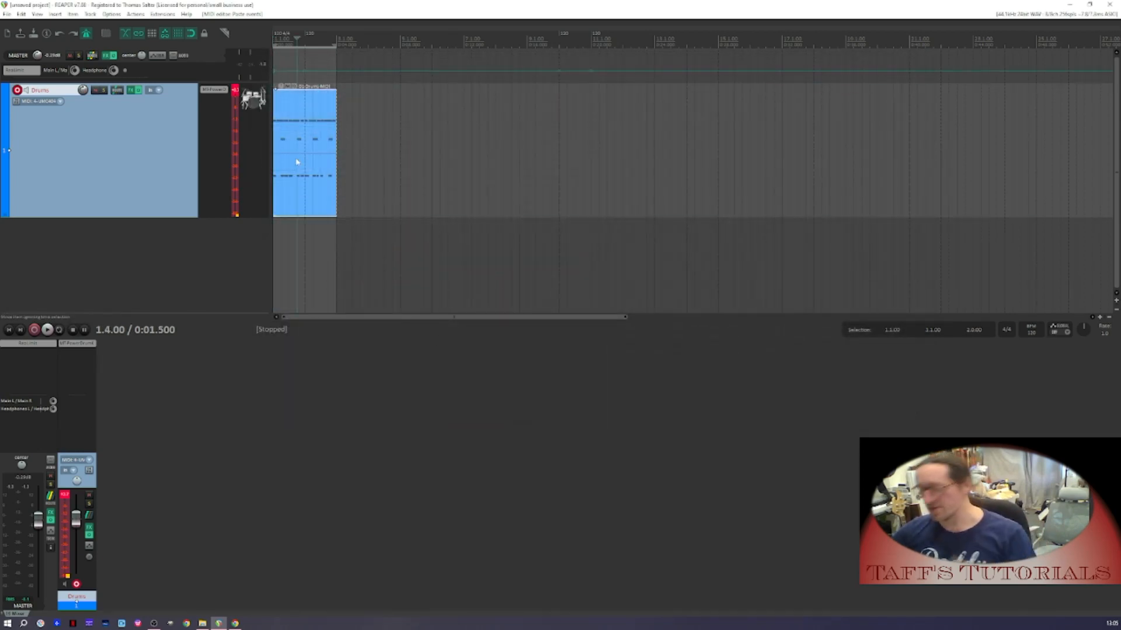
{"action": "key", "text": "Delete"}
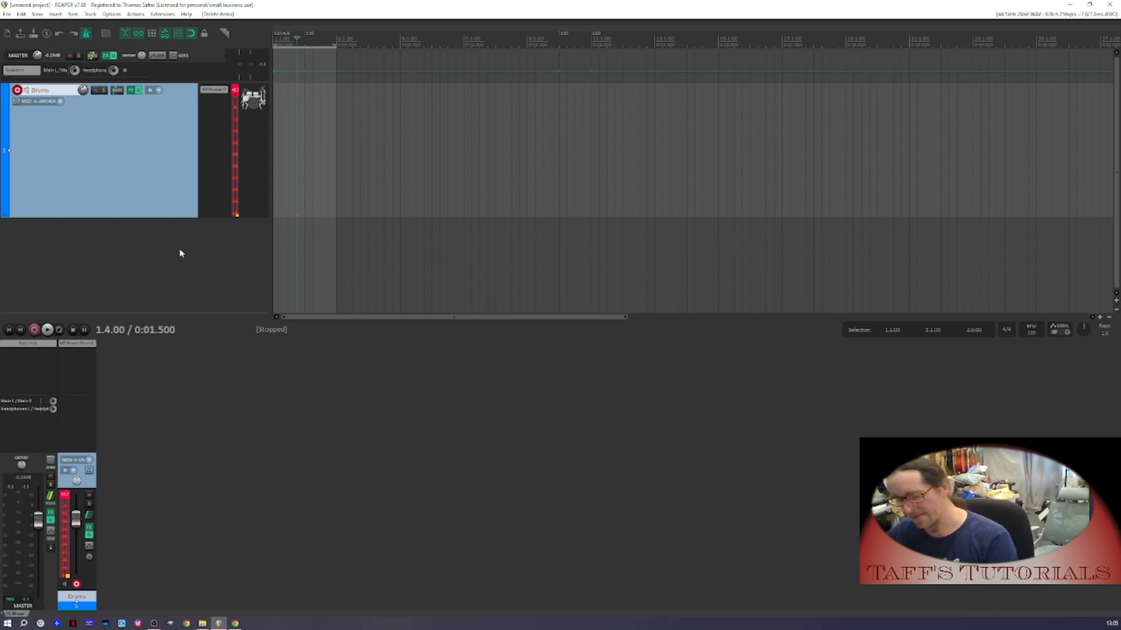
{"action": "key", "text": "Escape"}
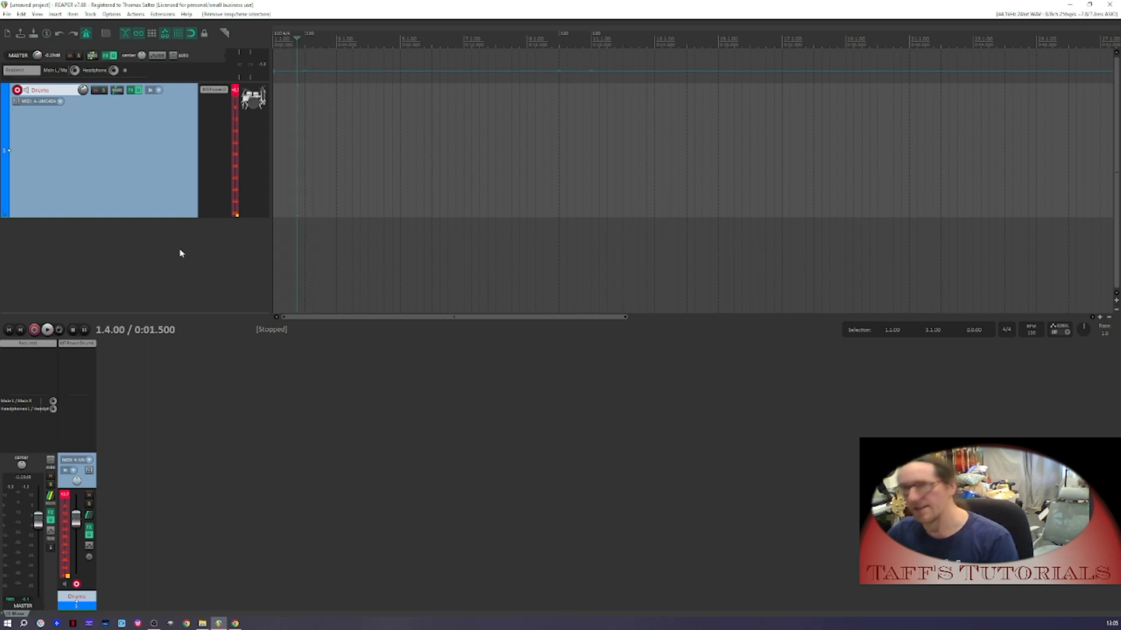
Open the Drums track's MT-PowerDrumKit plugin and show its grooves library
{"action": "left_click", "coordinate": [131, 92]}
{"action": "left_click_drag", "start_coordinate": [587, 285], "coordinate": [553, 128]}
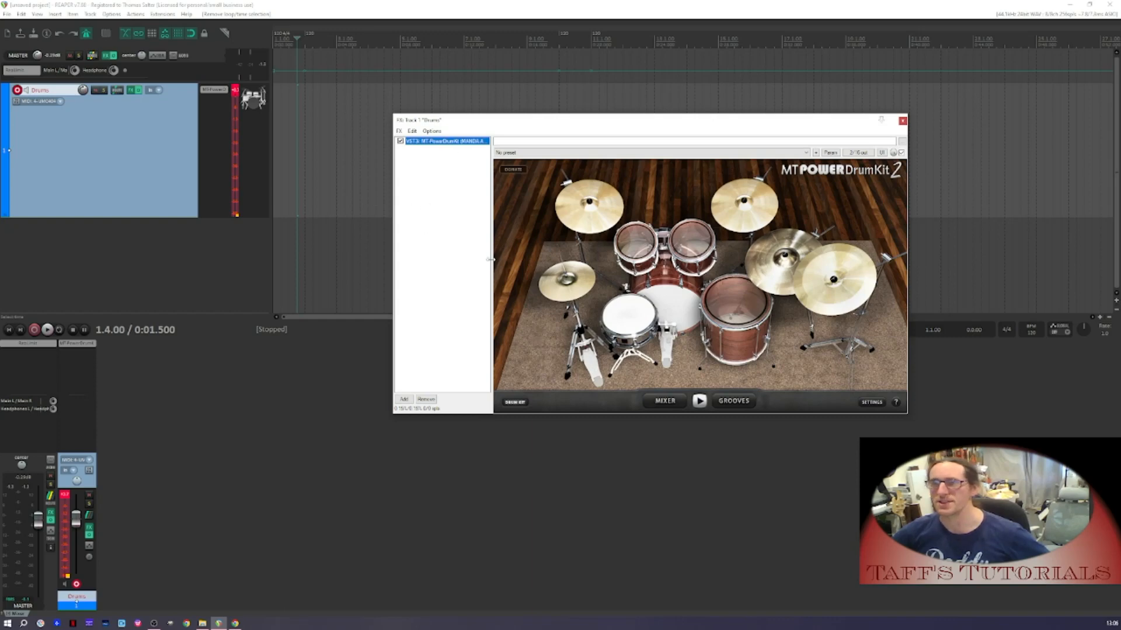
{"action": "left_click", "coordinate": [730, 402]}
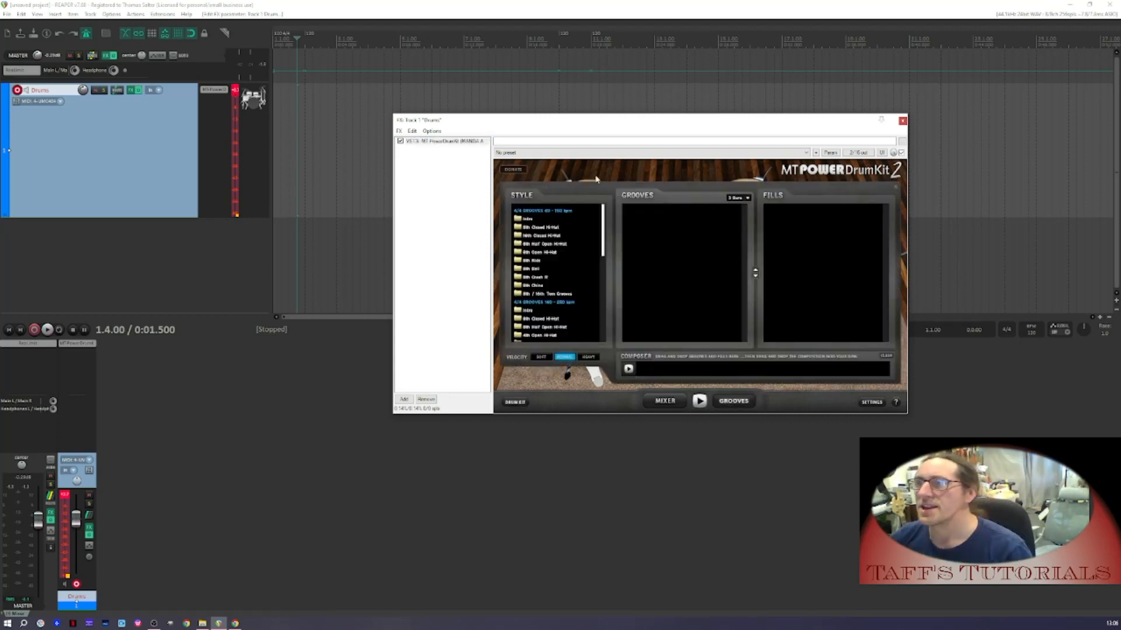
Audition the Intro 02 Kick + Snare groove and place Intro 03 Snare + Toms at the start of the Drums track
{"action": "left_click", "coordinate": [706, 219]}
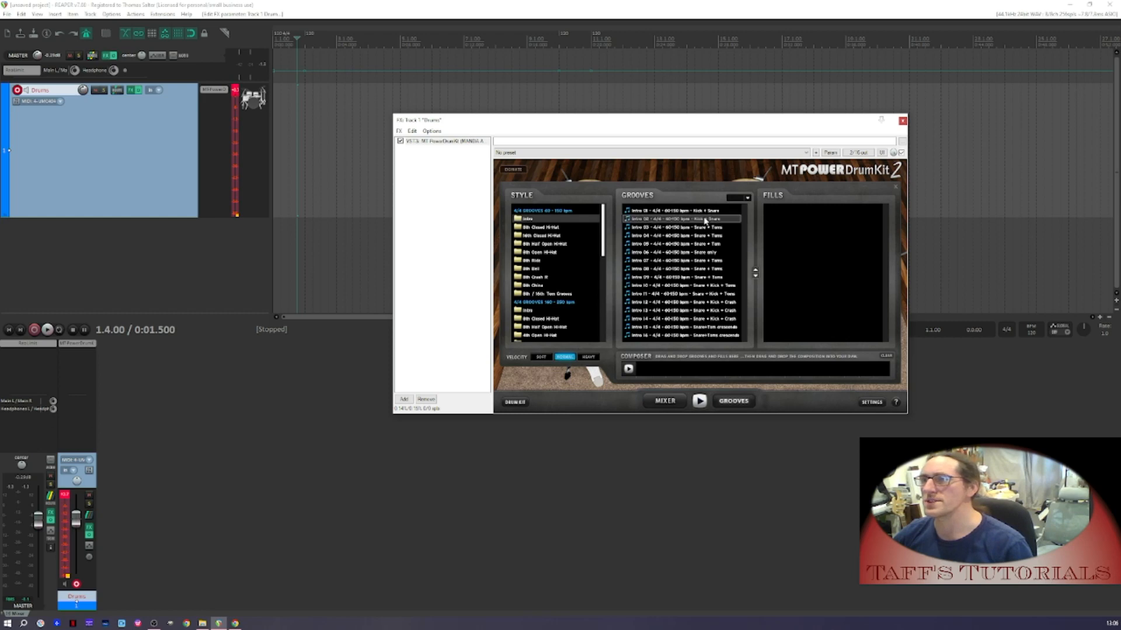
{"action": "left_click", "coordinate": [701, 402]}
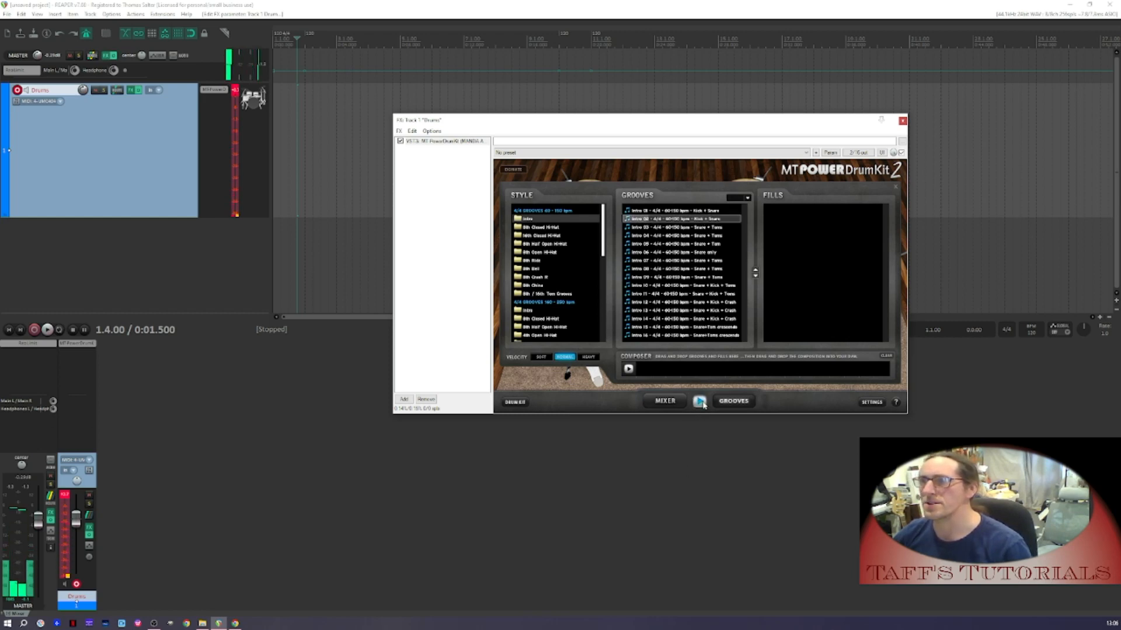
{"action": "left_click", "coordinate": [657, 228]}
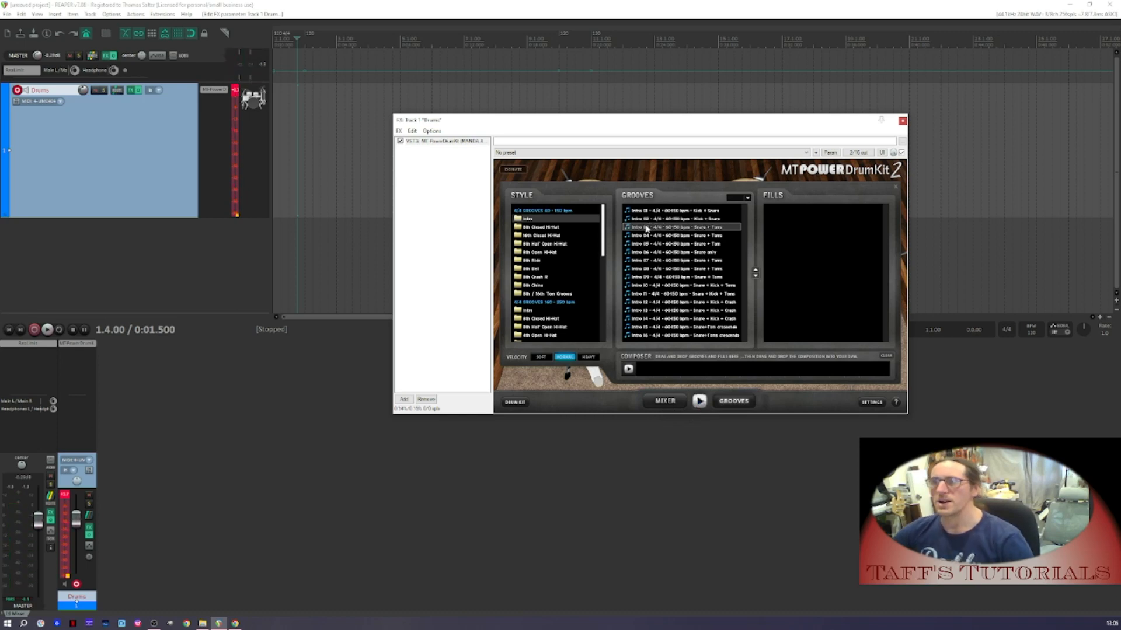
{"action": "left_click_drag", "start_coordinate": [393, 164], "coordinate": [275, 169]}
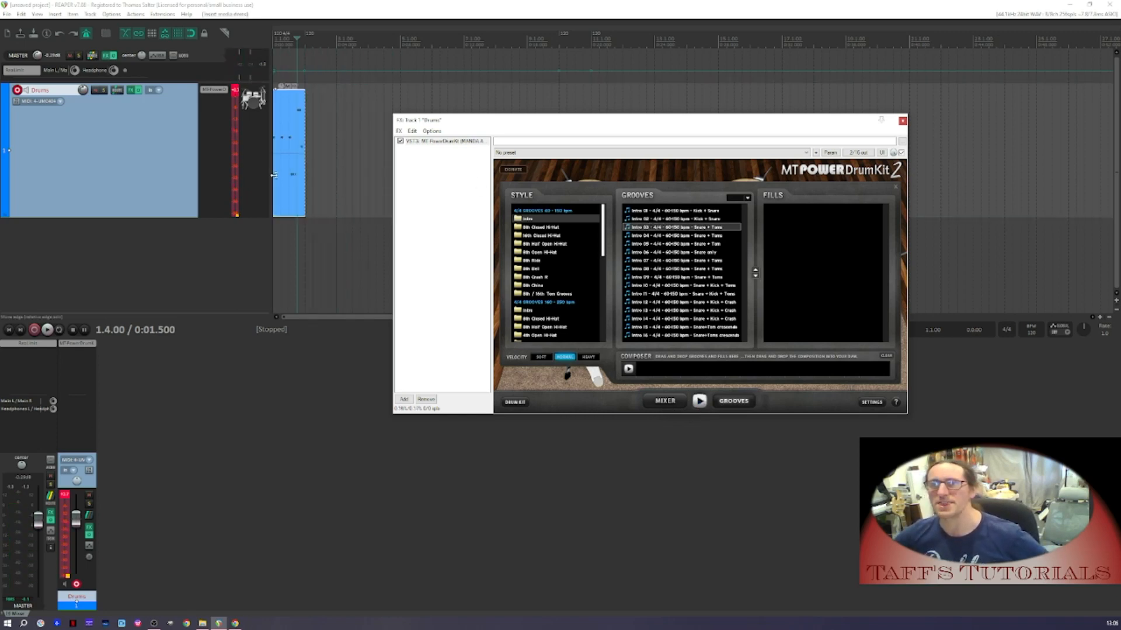
Choose the 16th Closed Hi-Hat style in the 60-150 bpm grooves and audition Groove 05 Simple
{"action": "left_click", "coordinate": [529, 236]}
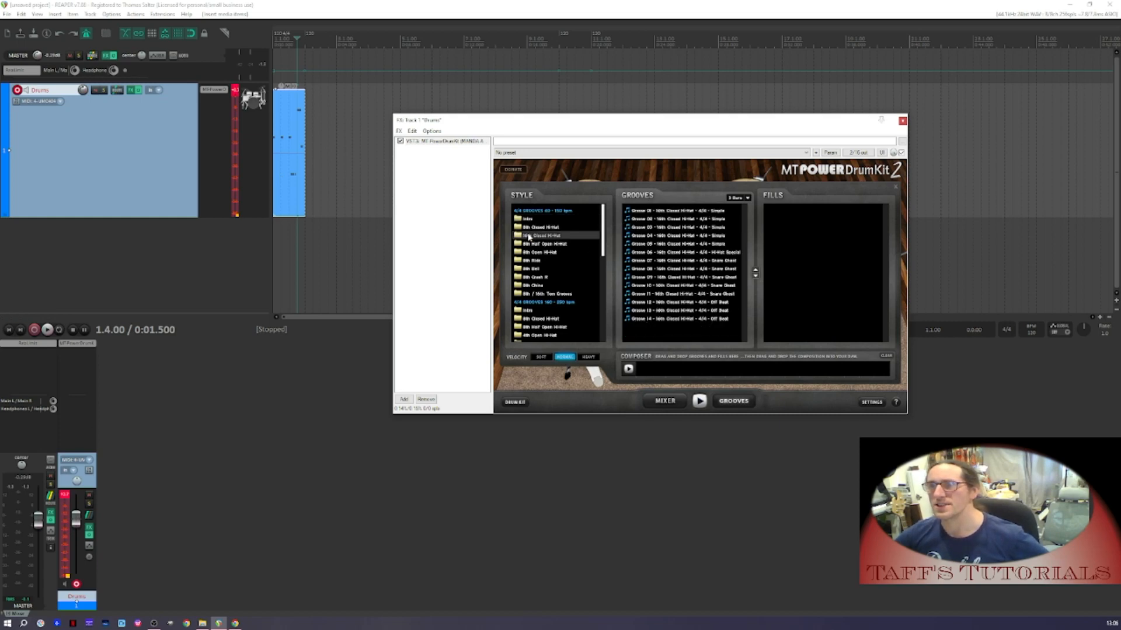
{"action": "left_click", "coordinate": [680, 246]}
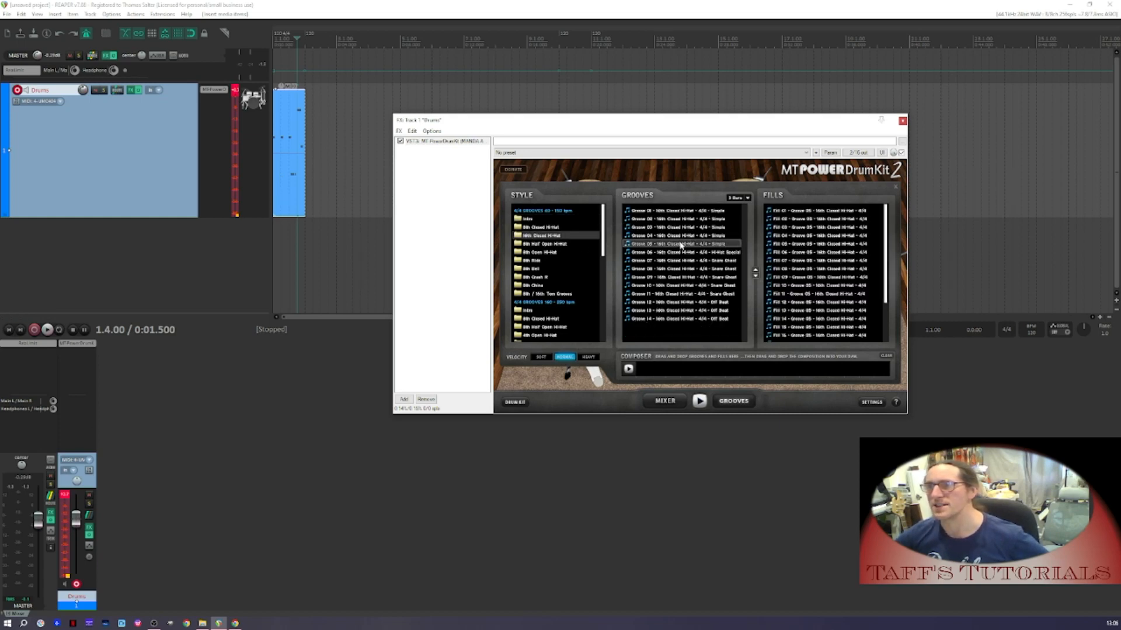
{"action": "left_click", "coordinate": [699, 402]}
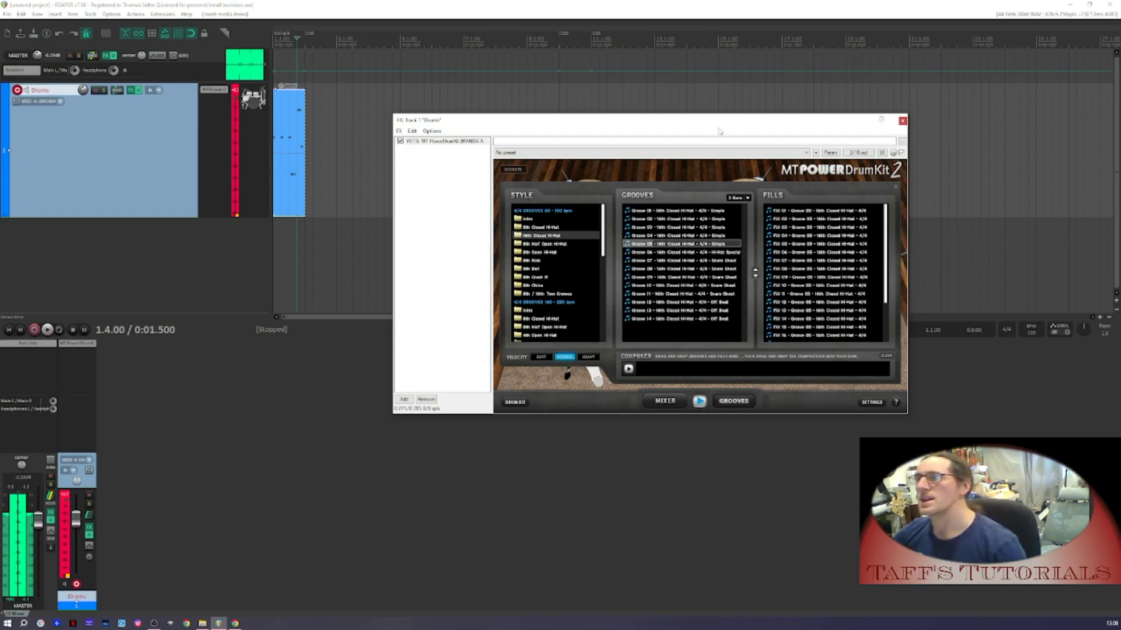
{"action": "left_click_drag", "start_coordinate": [720, 132], "coordinate": [745, 252]}
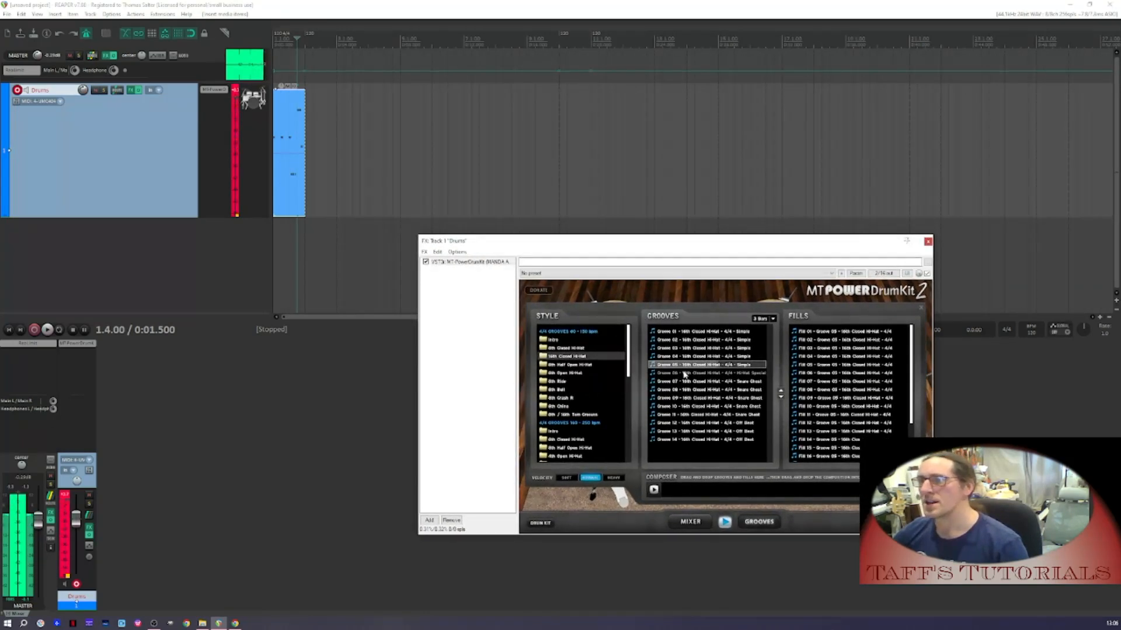
{"action": "key", "text": "space"}
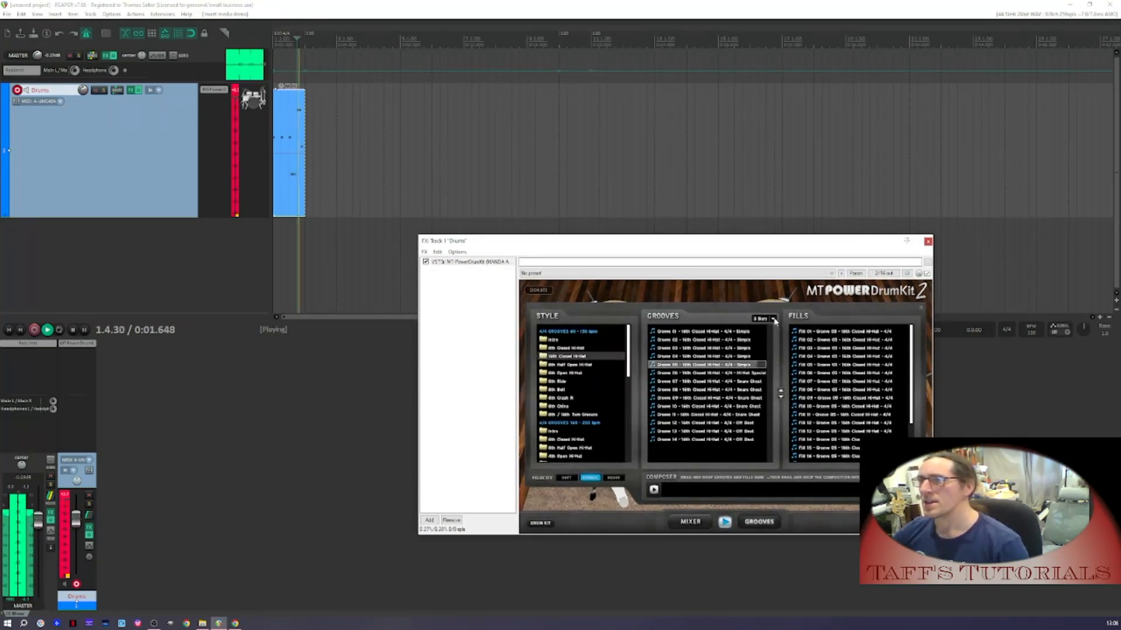
{"action": "key", "text": "space"}
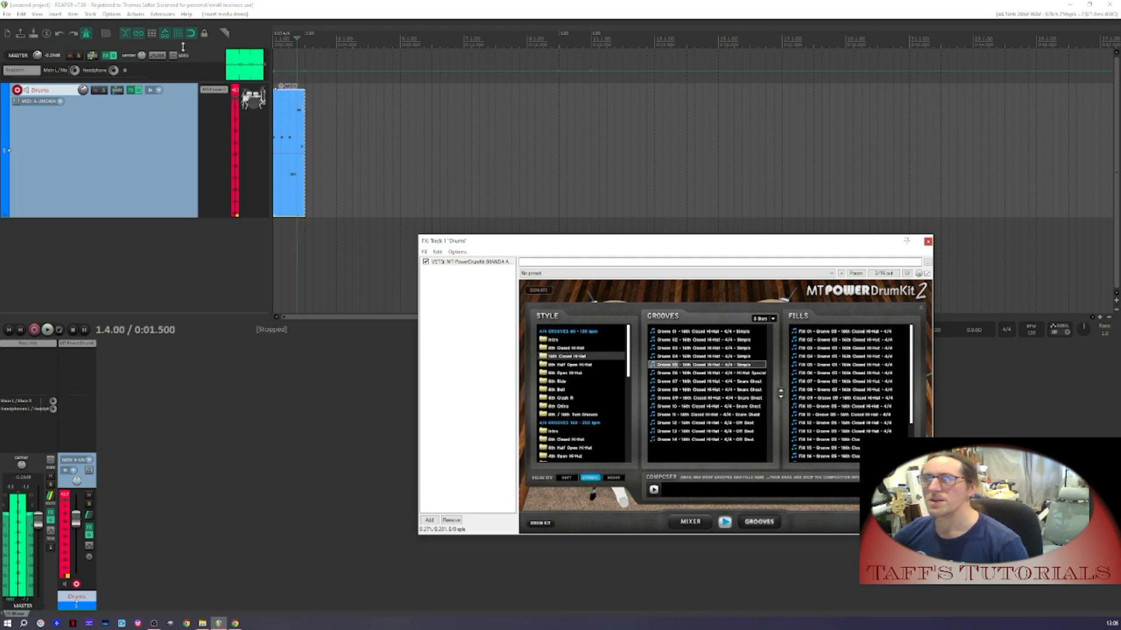
{"action": "left_click", "coordinate": [725, 523]}
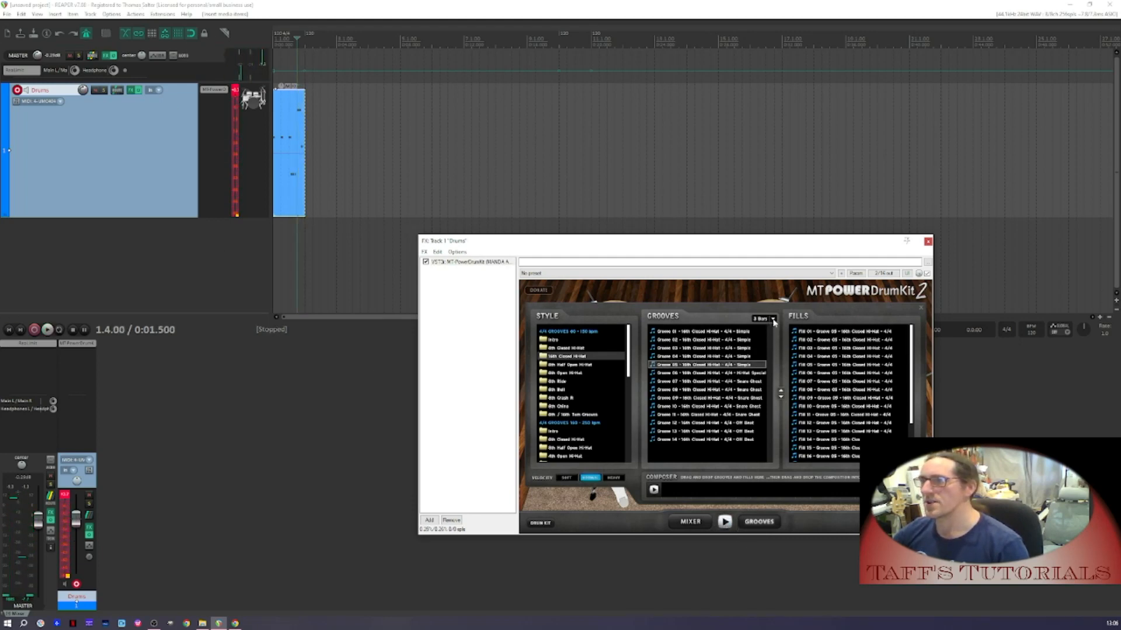
Set the groove length to 8 bars and place Groove 05 on the Drums track directly after the intro, at bar 2
{"action": "left_click", "coordinate": [773, 320]}
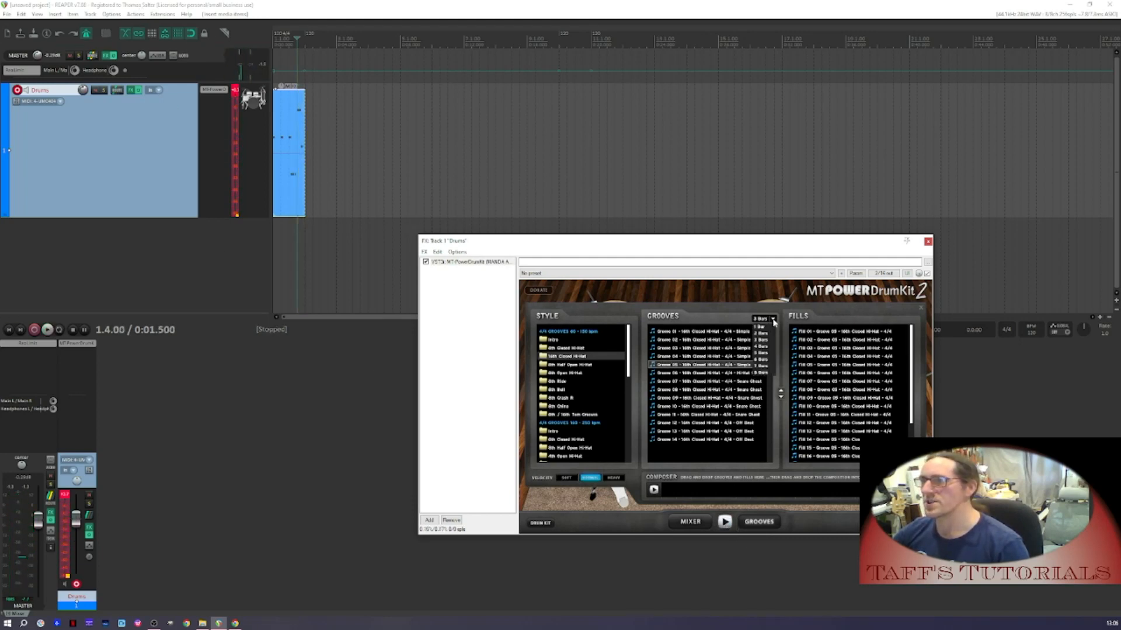
{"action": "left_click", "coordinate": [762, 373]}
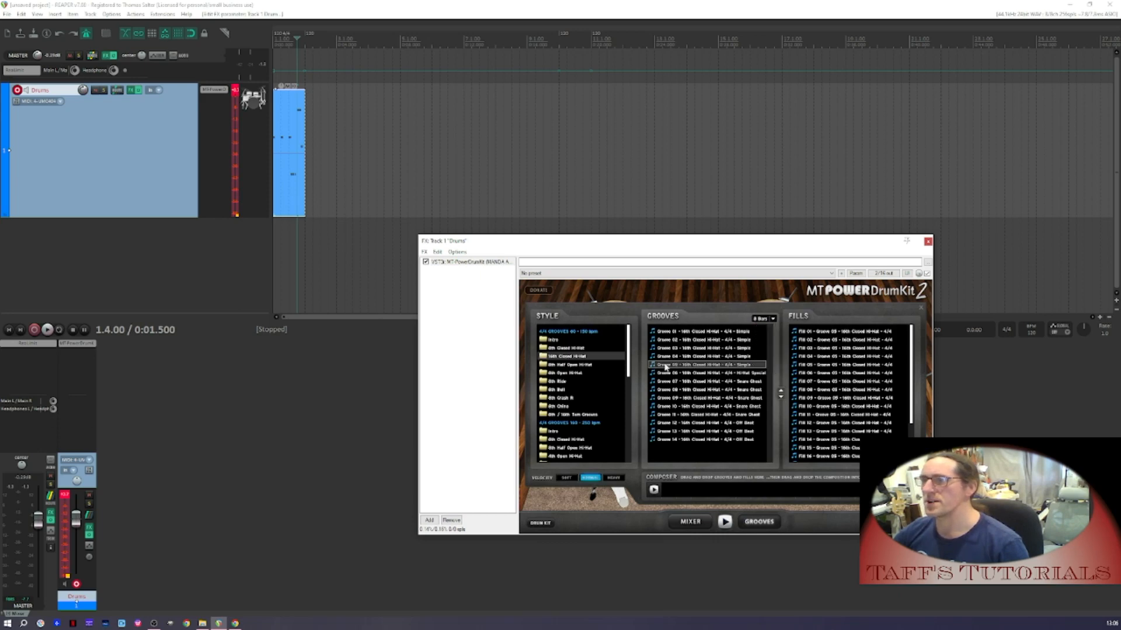
{"action": "left_click_drag", "start_coordinate": [666, 366], "coordinate": [344, 147]}
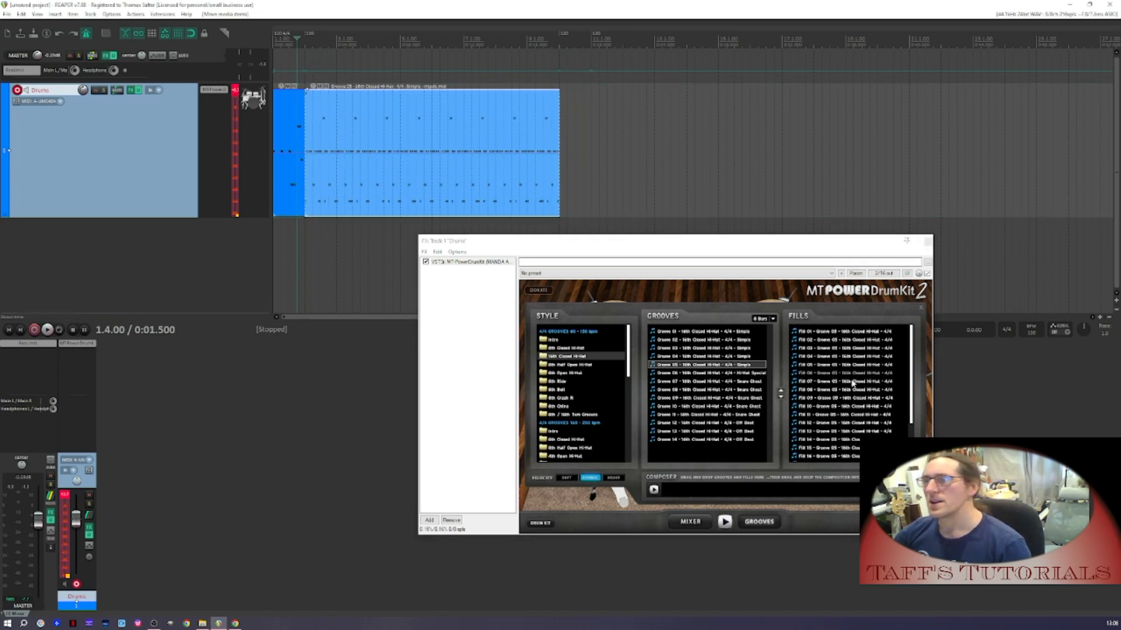
Select Fill 11 from the fills for Groove 05
{"action": "left_click", "coordinate": [865, 415]}
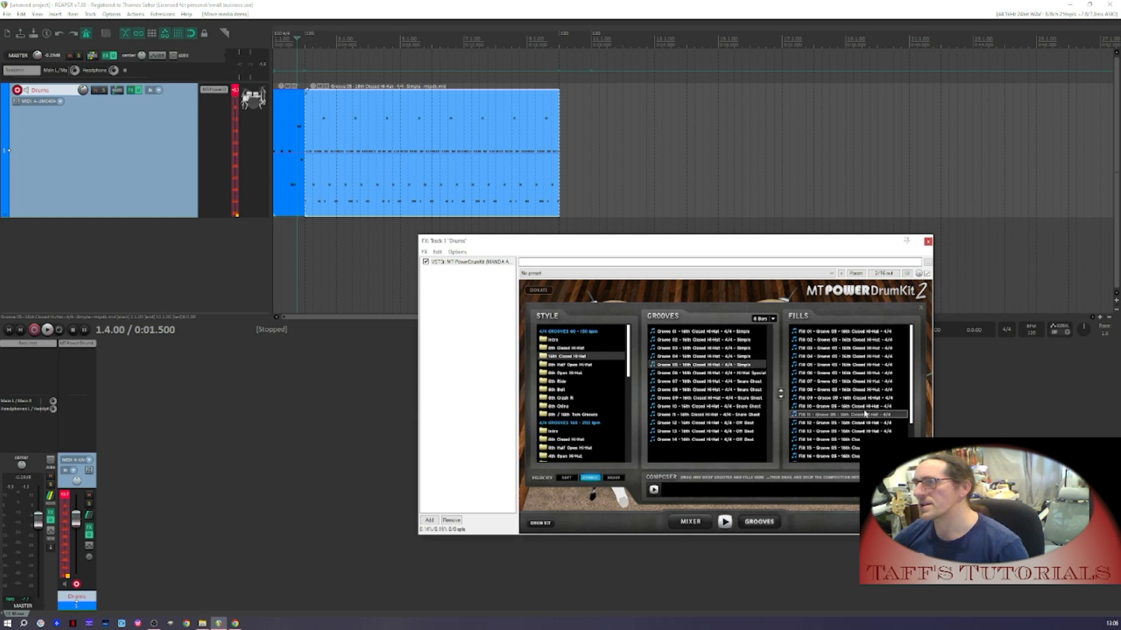
Audition Fill 11 of Groove 05 (16th Closed Hi-Hat) and place it on the Drums track directly after the groove
{"action": "left_click", "coordinate": [725, 521]}
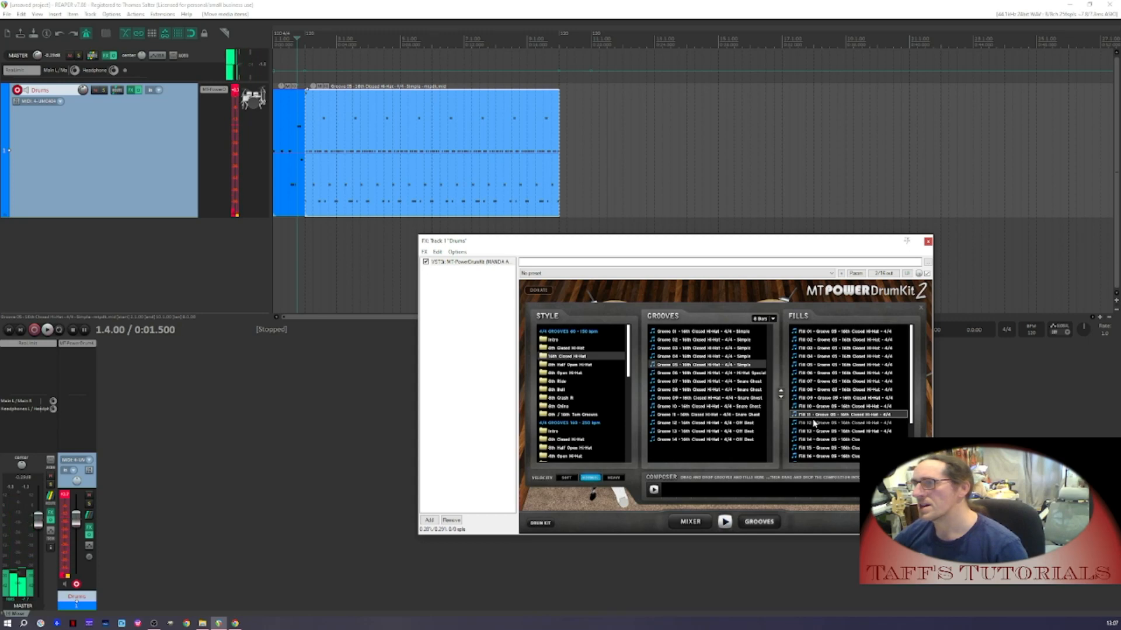
{"action": "left_click_drag", "start_coordinate": [840, 414], "coordinate": [560, 166]}
Audition Groove 12 from the 8th Bell style, place it directly after the fill on the Drums track, and close the drum plugin
{"action": "left_click", "coordinate": [557, 389]}
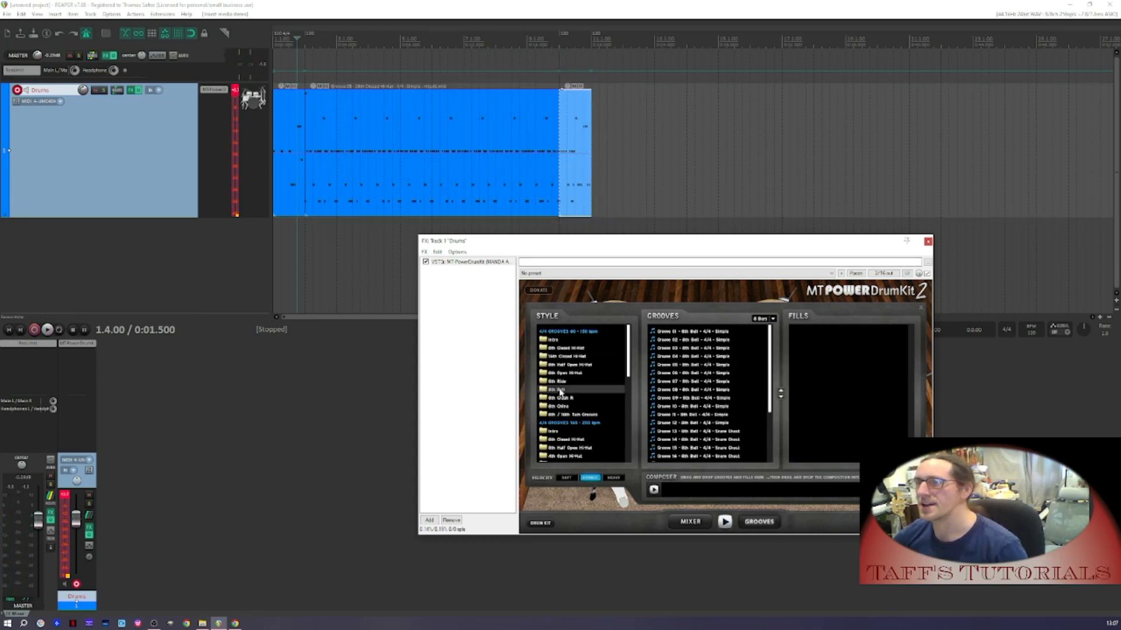
{"action": "left_click", "coordinate": [702, 425]}
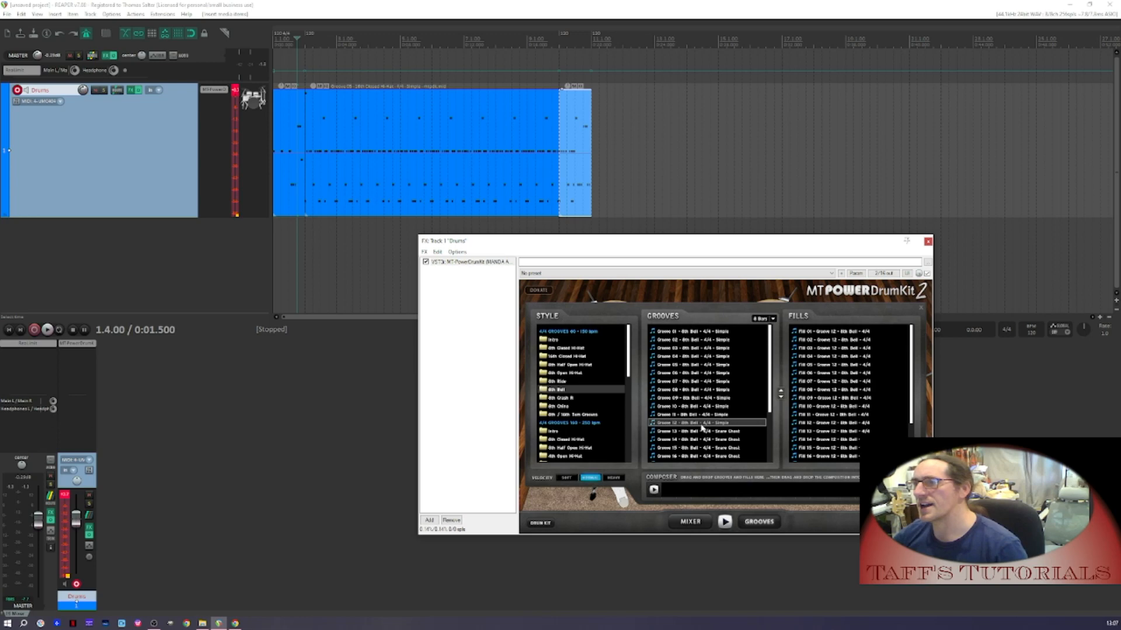
{"action": "left_click", "coordinate": [725, 522]}
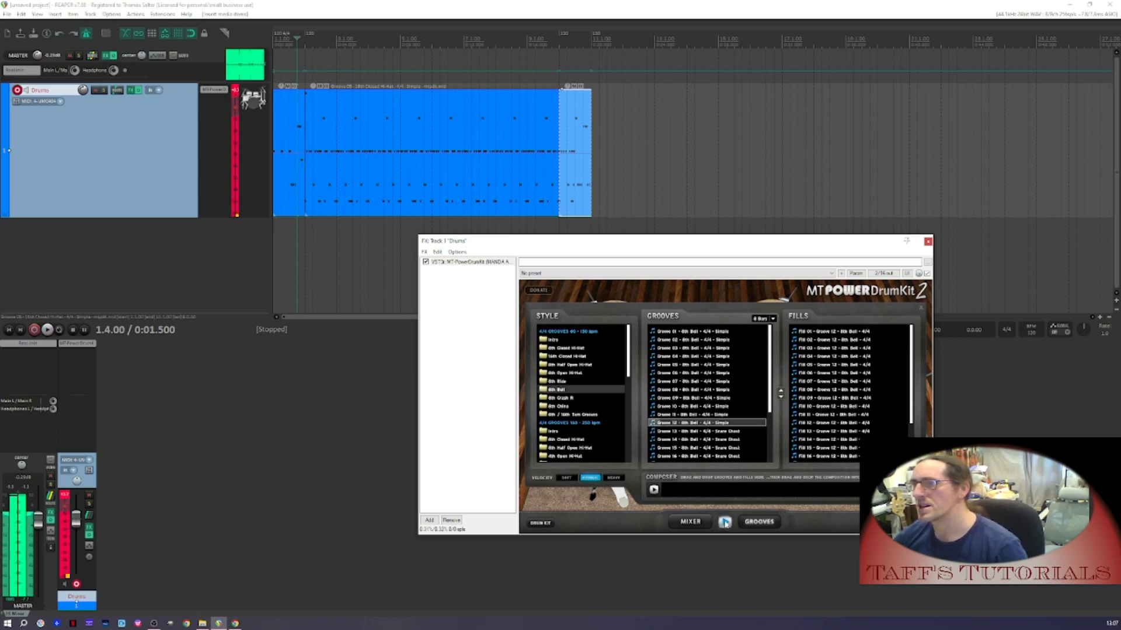
{"action": "left_click", "coordinate": [724, 521]}
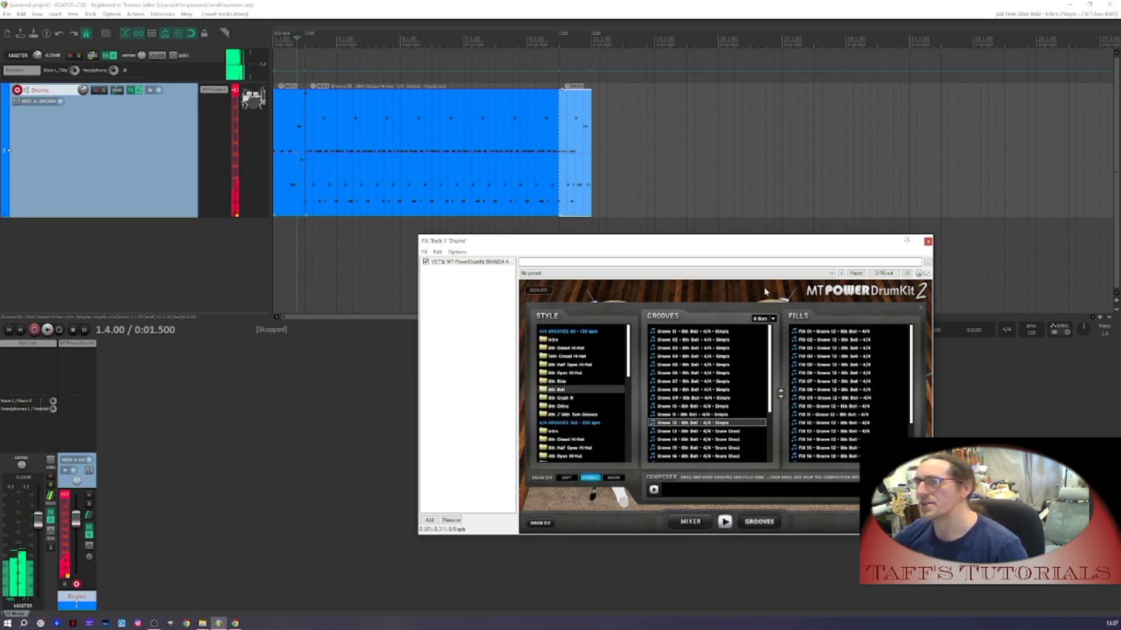
{"action": "left_click_drag", "start_coordinate": [667, 424], "coordinate": [591, 149]}
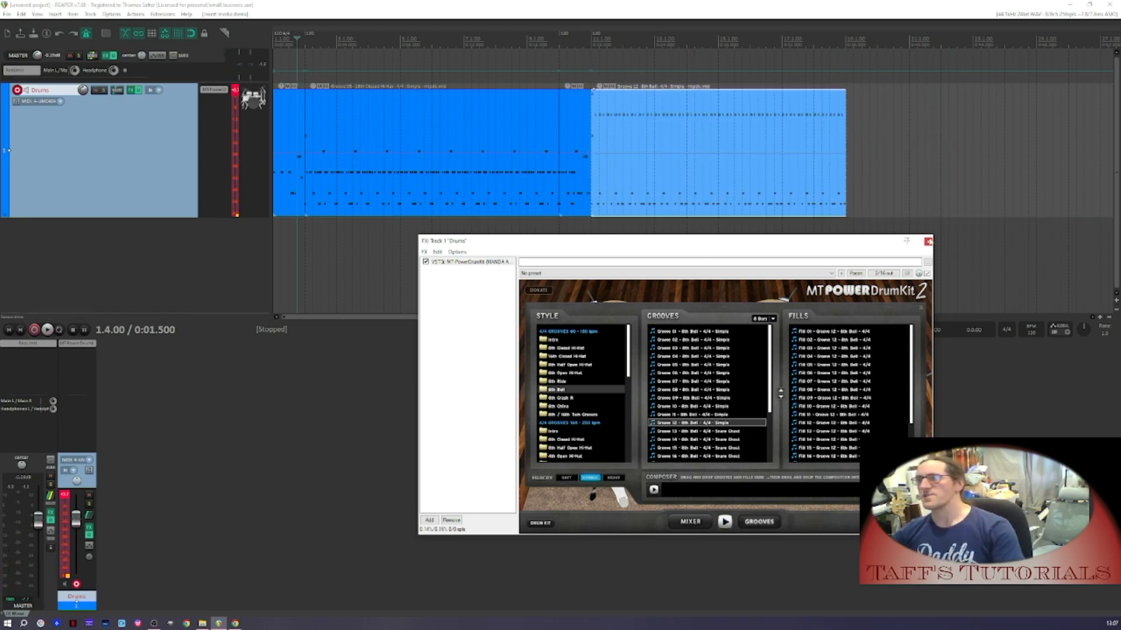
{"action": "left_click", "coordinate": [928, 241]}
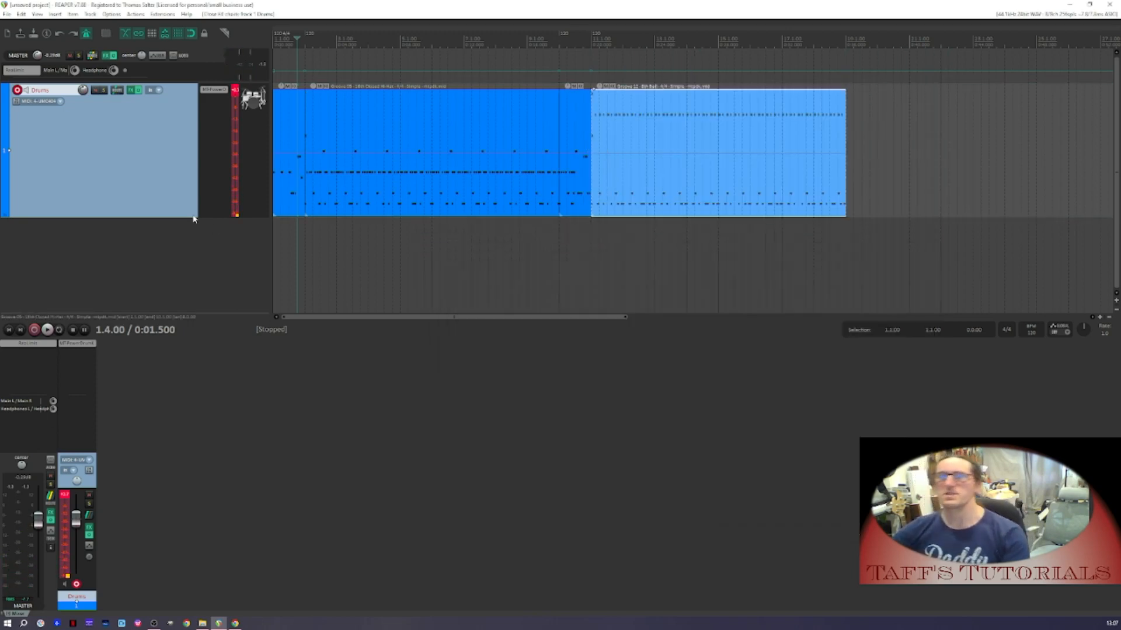
Play the drum arrangement from the project start and reduce the Drums track's height to a thin strip
{"action": "left_click", "coordinate": [7, 330]}
{"action": "key", "text": "space"}
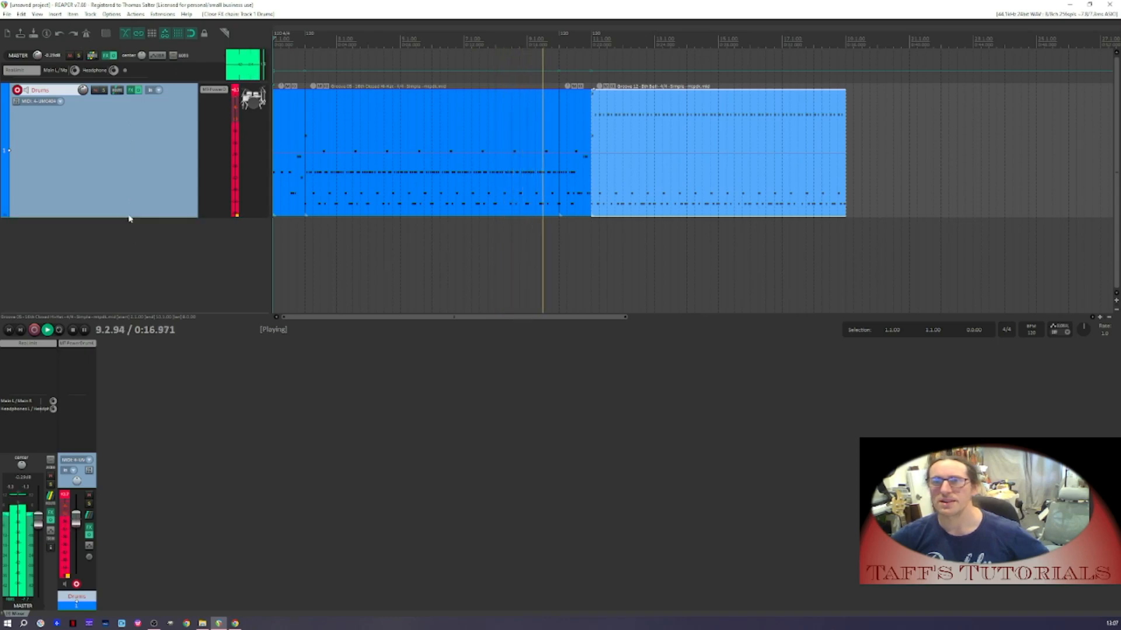
{"action": "left_click_drag", "start_coordinate": [130, 219], "coordinate": [130, 111]}
{"action": "key", "text": "space"}
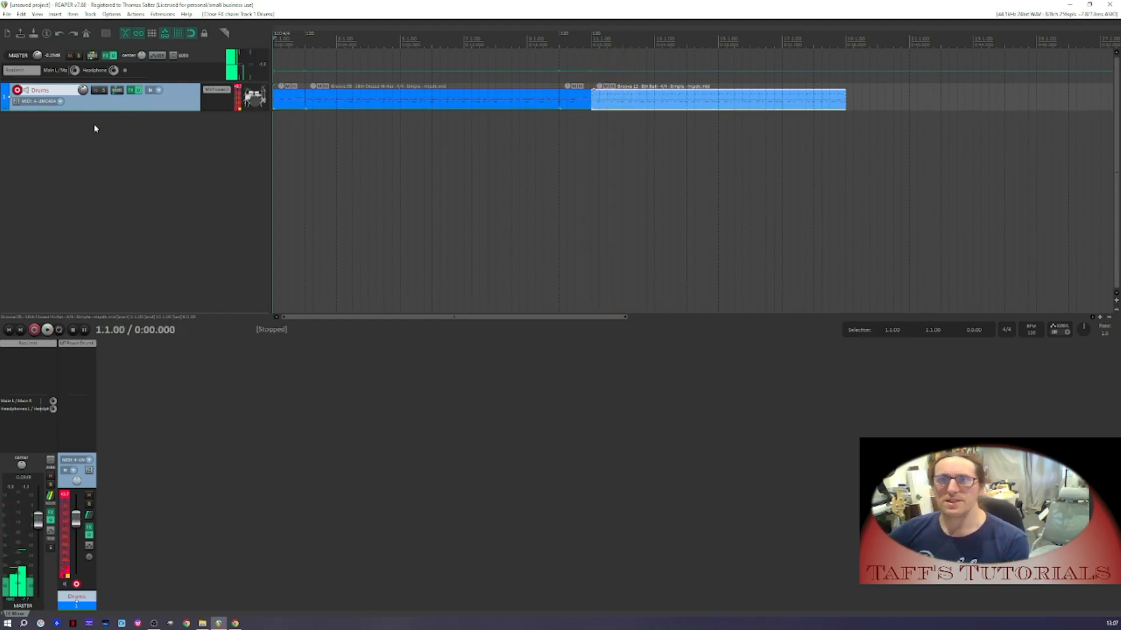
Disarm the Drums track and add a new track named Bass below it
{"action": "left_click", "coordinate": [17, 90]}
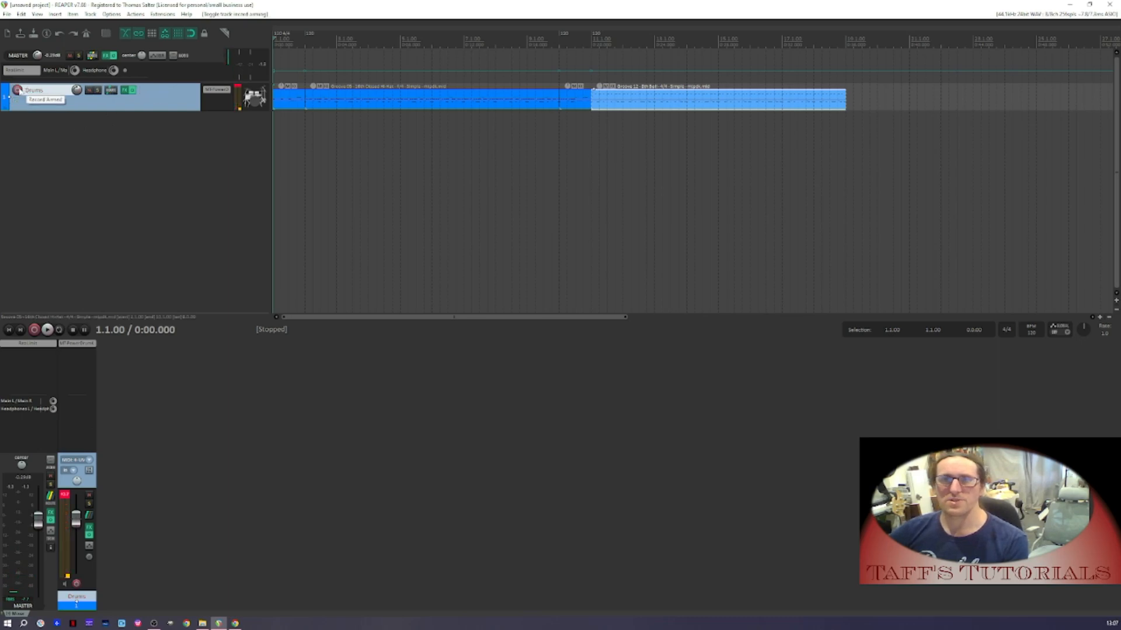
{"action": "double_click", "coordinate": [67, 136]}
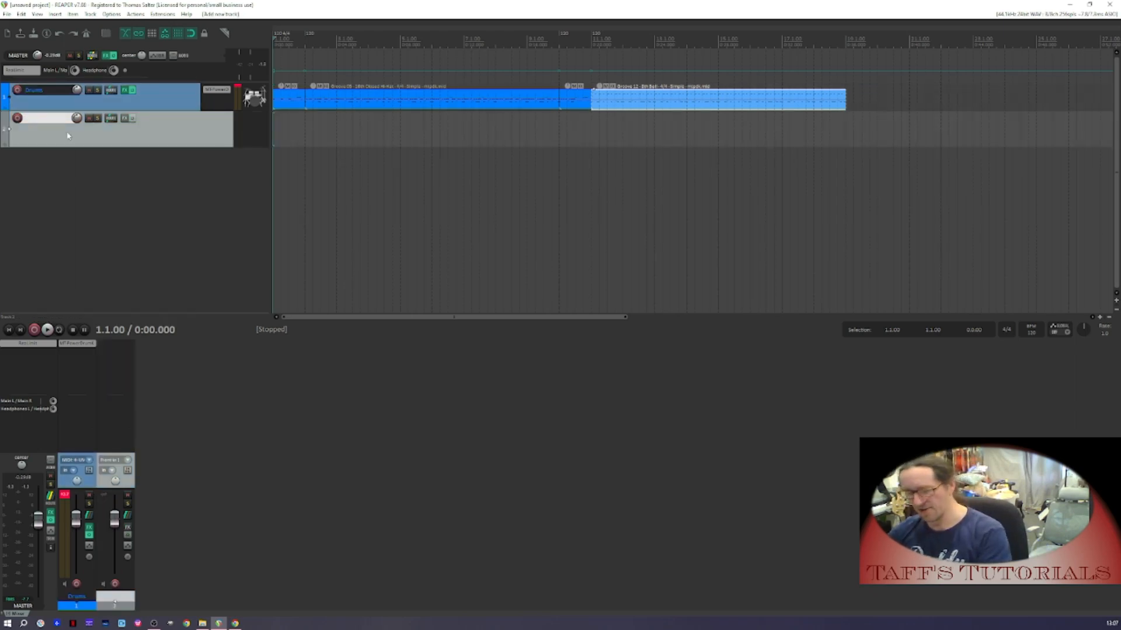
{"action": "key", "text": "ctrl+z"}
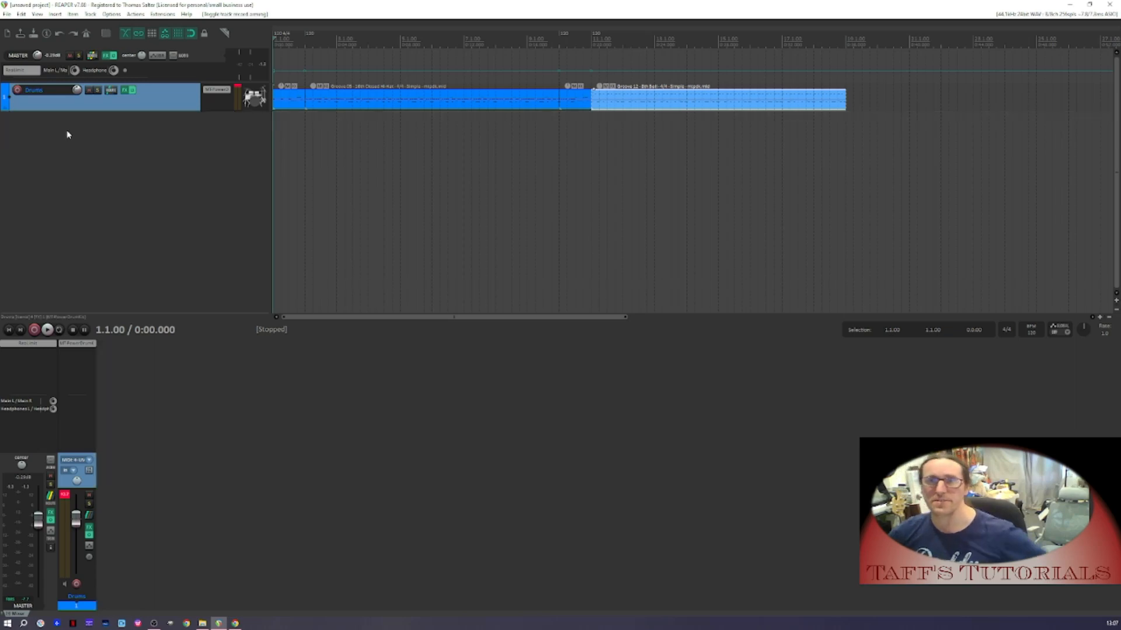
{"action": "double_click", "coordinate": [67, 135]}
{"action": "double_click", "coordinate": [36, 118]}
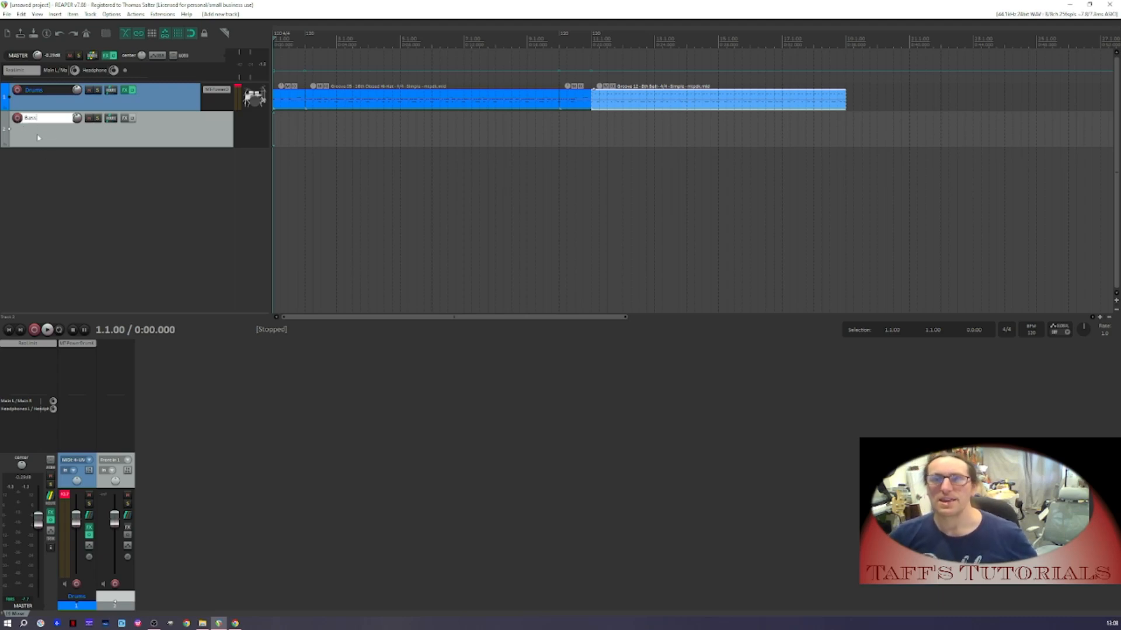
{"action": "key", "text": "Return"}
Color the Bass track bright green and give it the bass_full track icon
{"action": "key", "text": "c"}
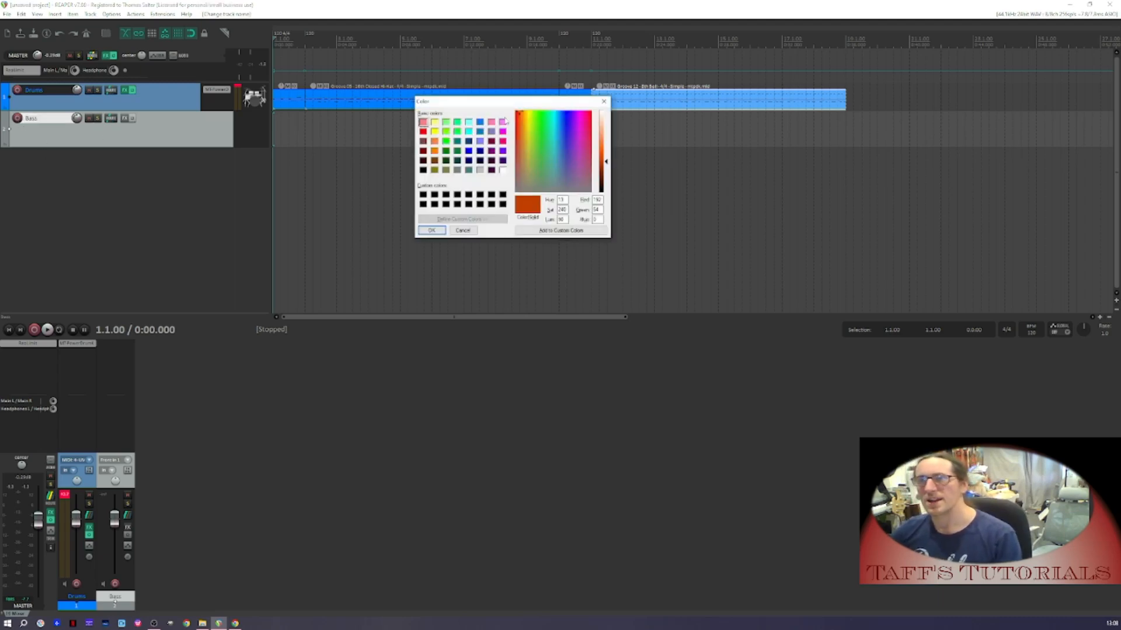
{"action": "left_click", "coordinate": [457, 122]}
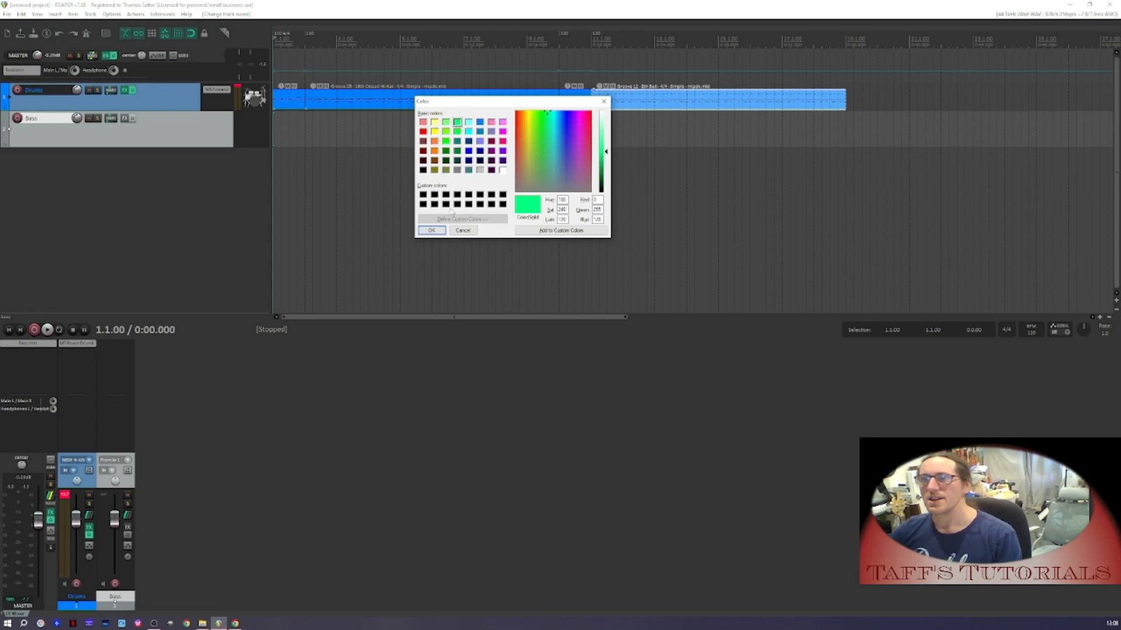
{"action": "left_click", "coordinate": [431, 230]}
{"action": "key", "text": "i"}
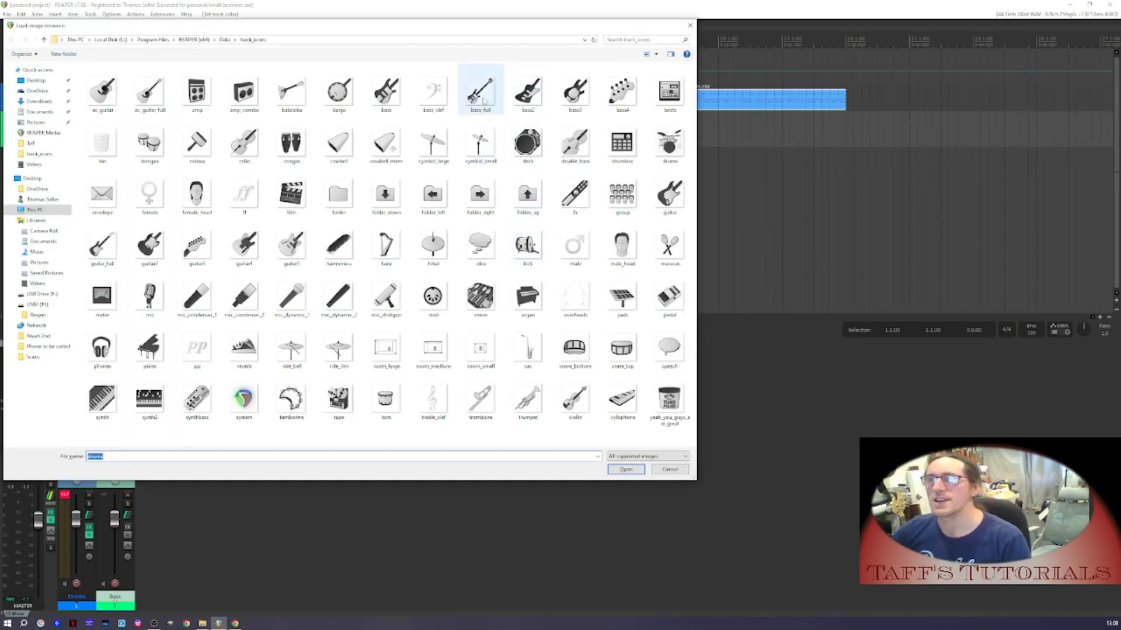
{"action": "double_click", "coordinate": [480, 92]}
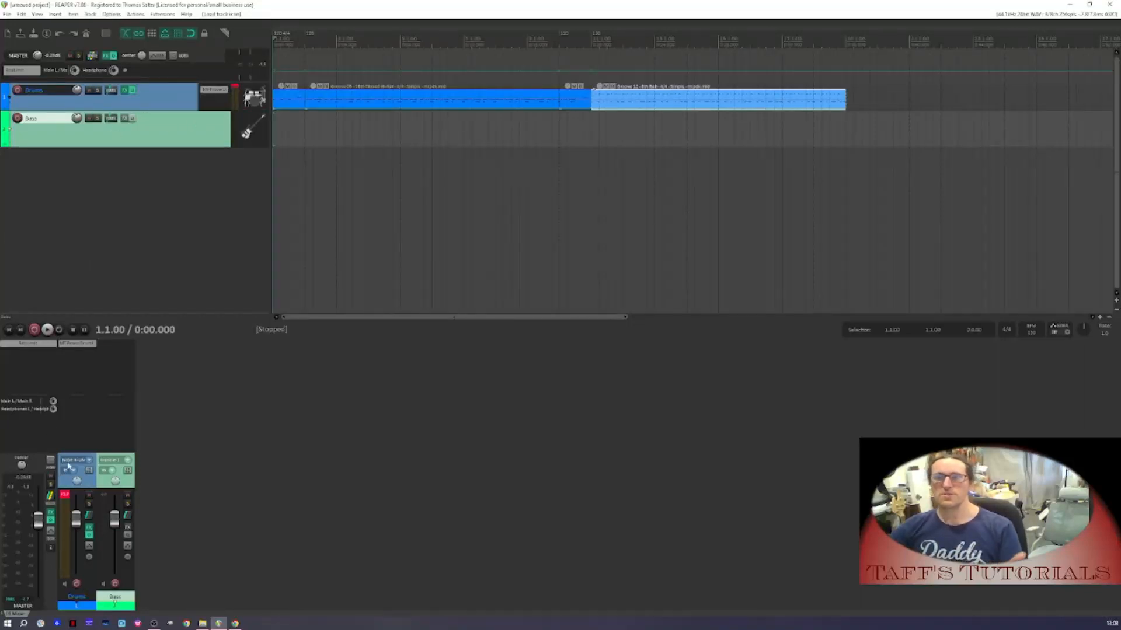
Show track icons in the mixer, and hide the mixer to enlarge the arrange view
{"action": "right_click", "coordinate": [222, 432]}
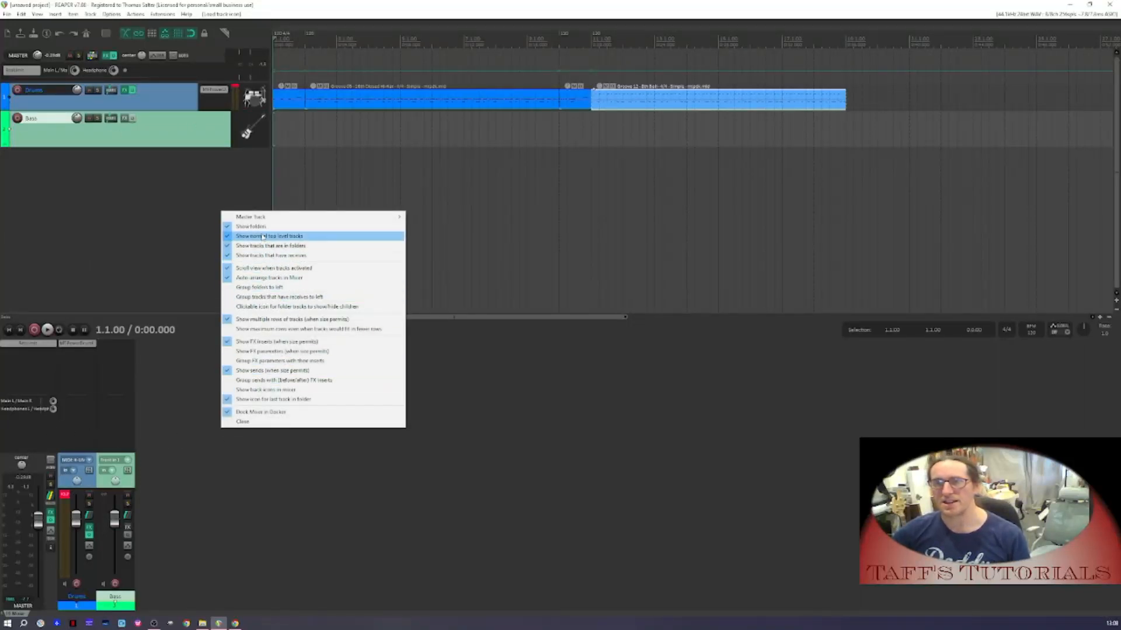
{"action": "left_click", "coordinate": [275, 390]}
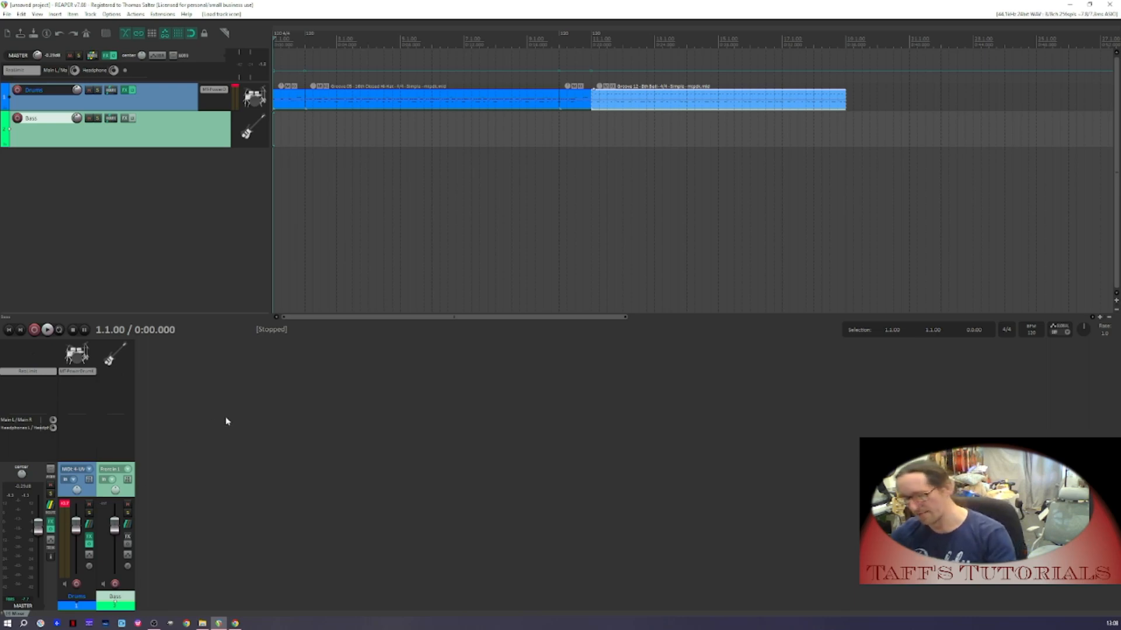
{"action": "key", "text": "ctrl+m"}
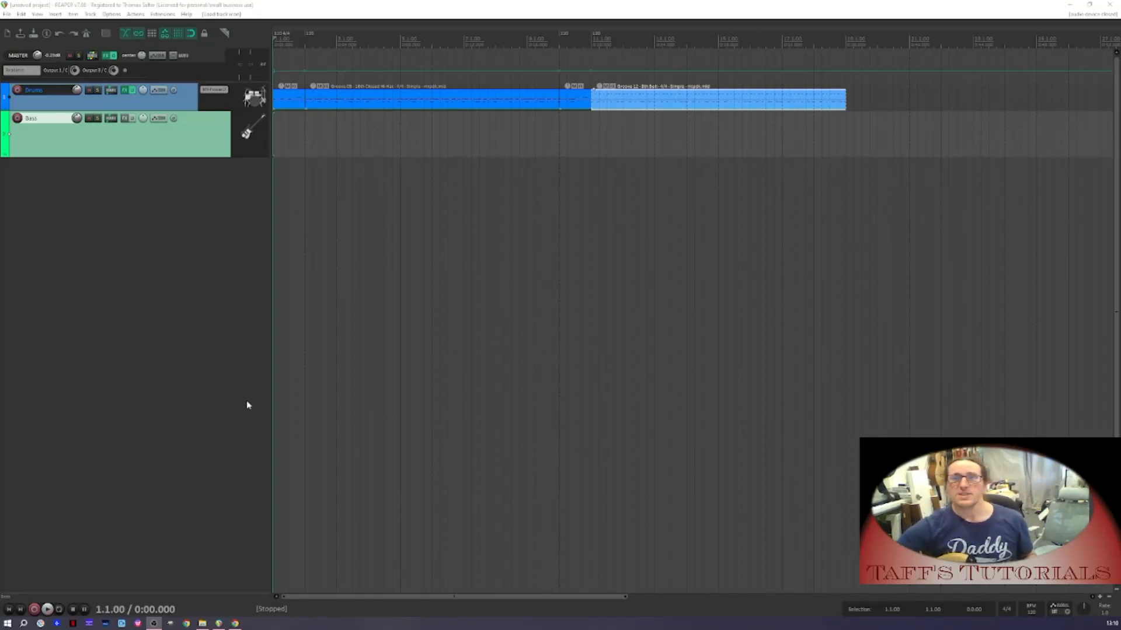
Arm the Bass track for recording and set its mono input to Front In 1
{"action": "left_click", "coordinate": [17, 119]}
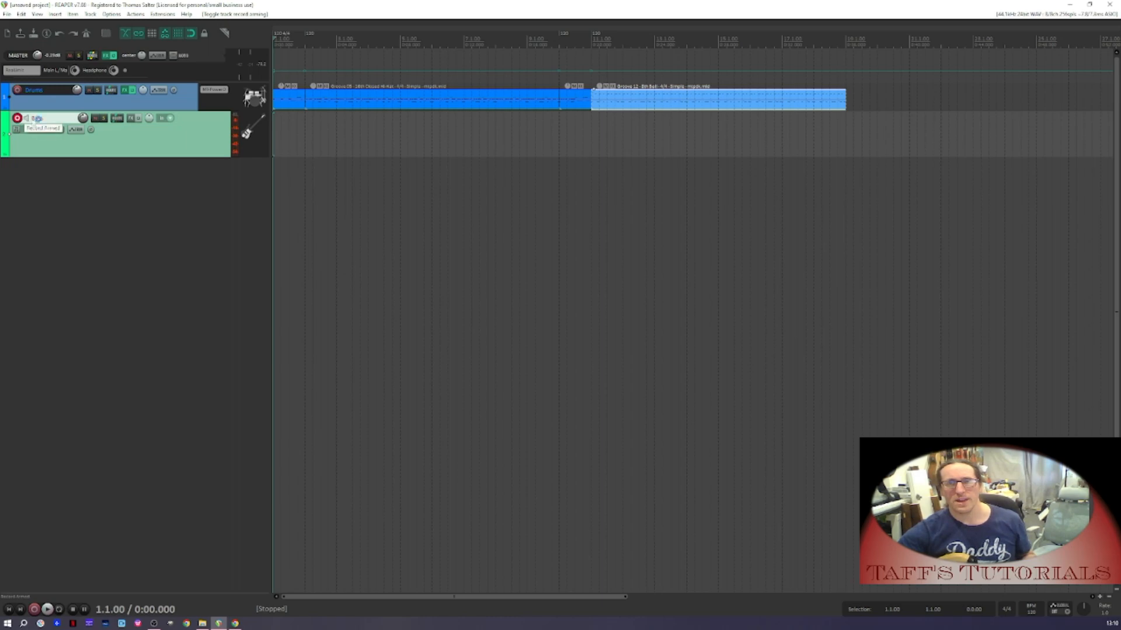
{"action": "left_click", "coordinate": [61, 129]}
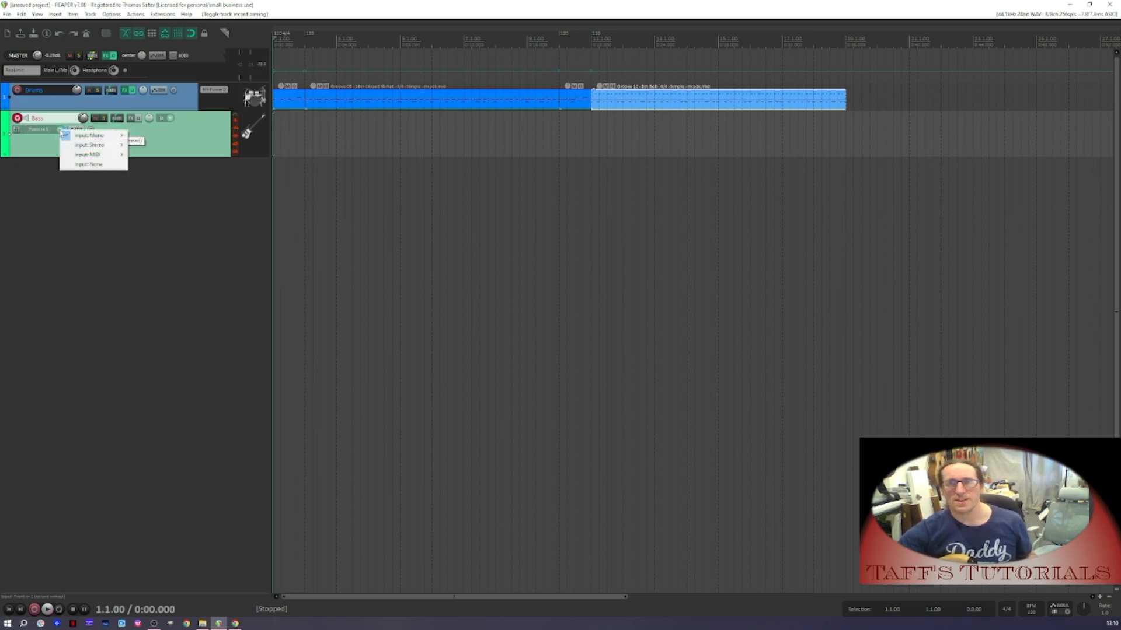
{"action": "mouse_move", "coordinate": [89, 135]}
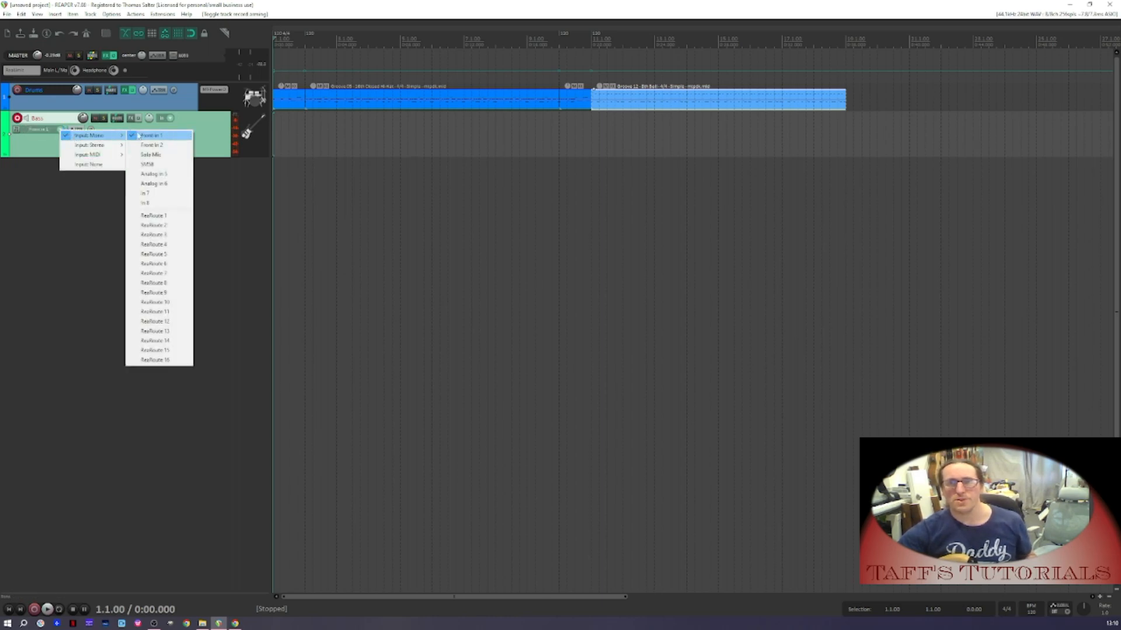
{"action": "left_click", "coordinate": [172, 136]}
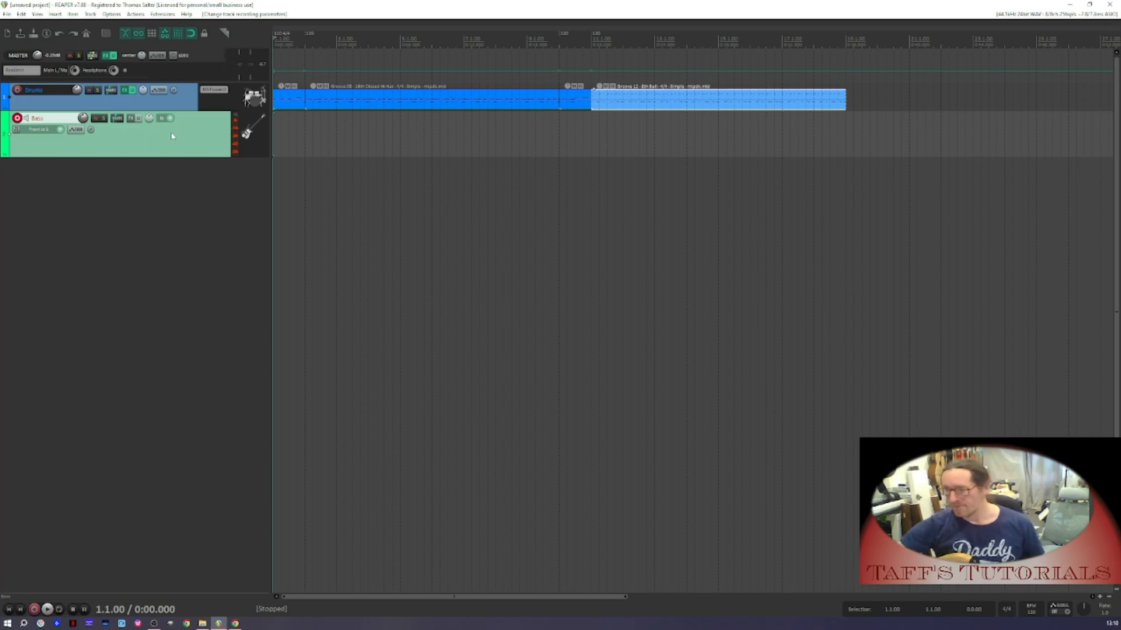
Search all plugins for "tun" and add ReaTune to the Bass track
{"action": "left_click", "coordinate": [131, 119]}
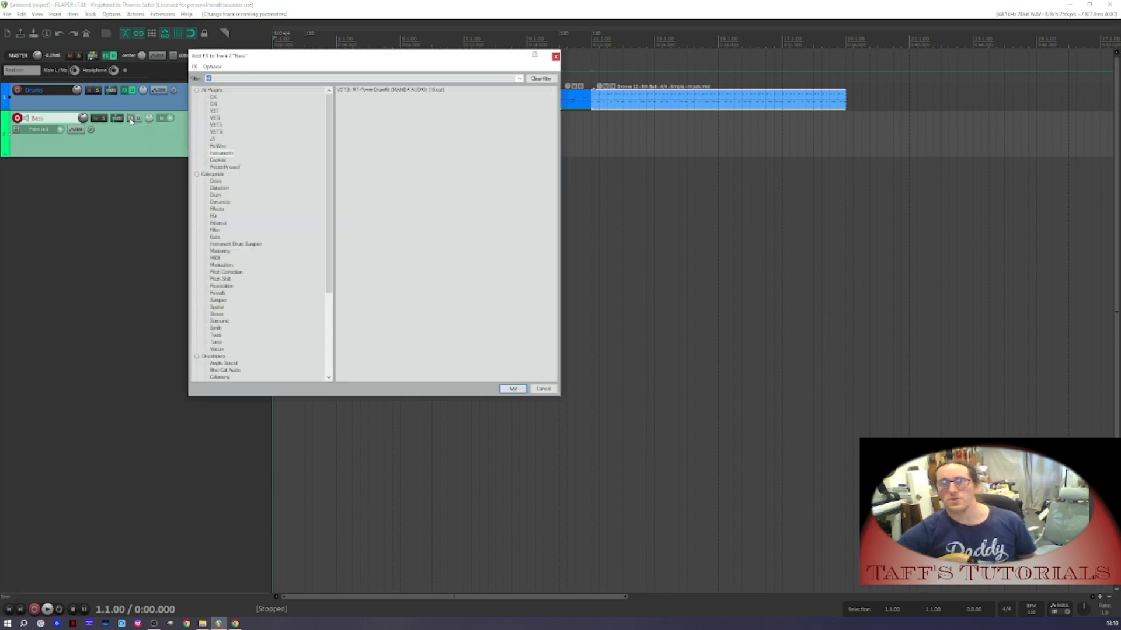
{"action": "key", "text": "BackSpace"}
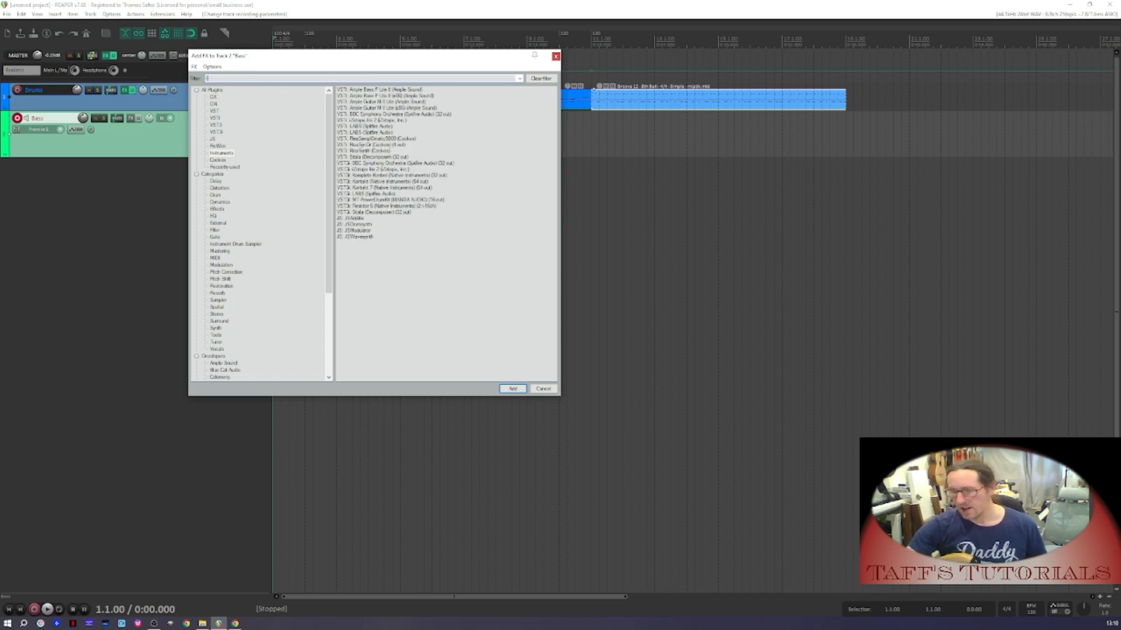
{"action": "type", "text": "tun"}
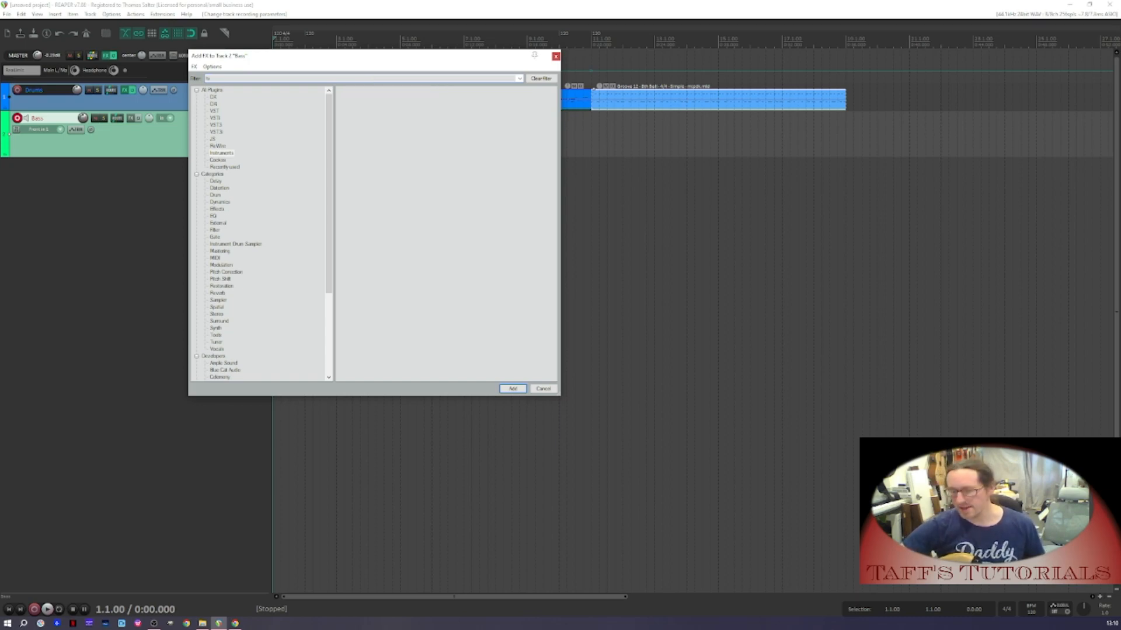
{"action": "left_click", "coordinate": [213, 90]}
{"action": "double_click", "coordinate": [366, 90]}
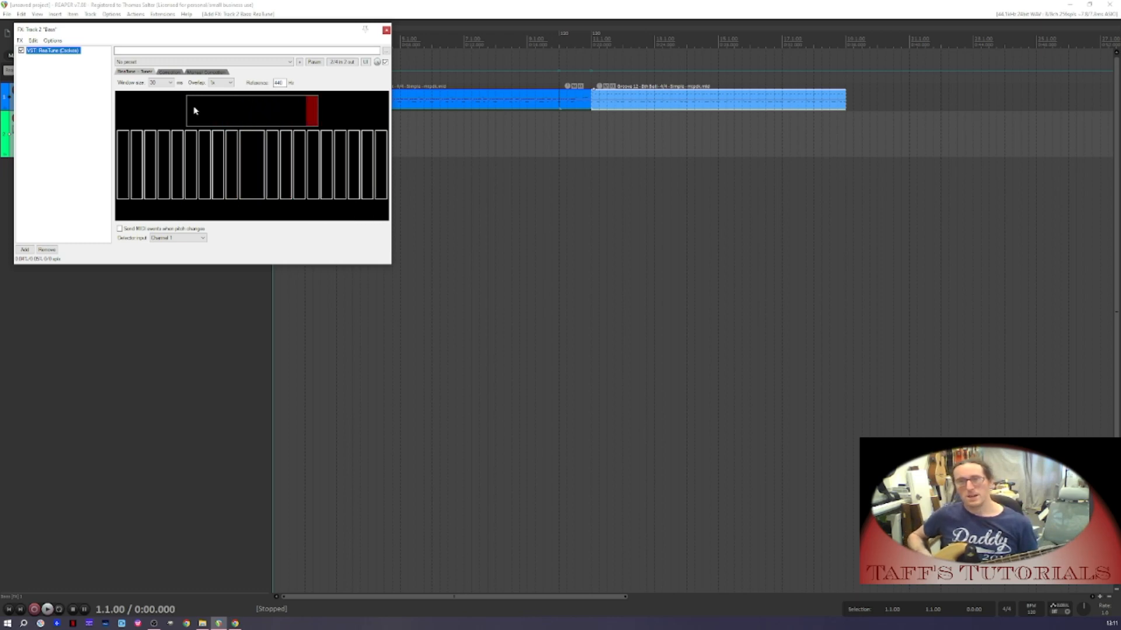
Add ReaComp after ReaTune on the Bass track and load its stock Driving Rock Bass preset
{"action": "left_click", "coordinate": [25, 249]}
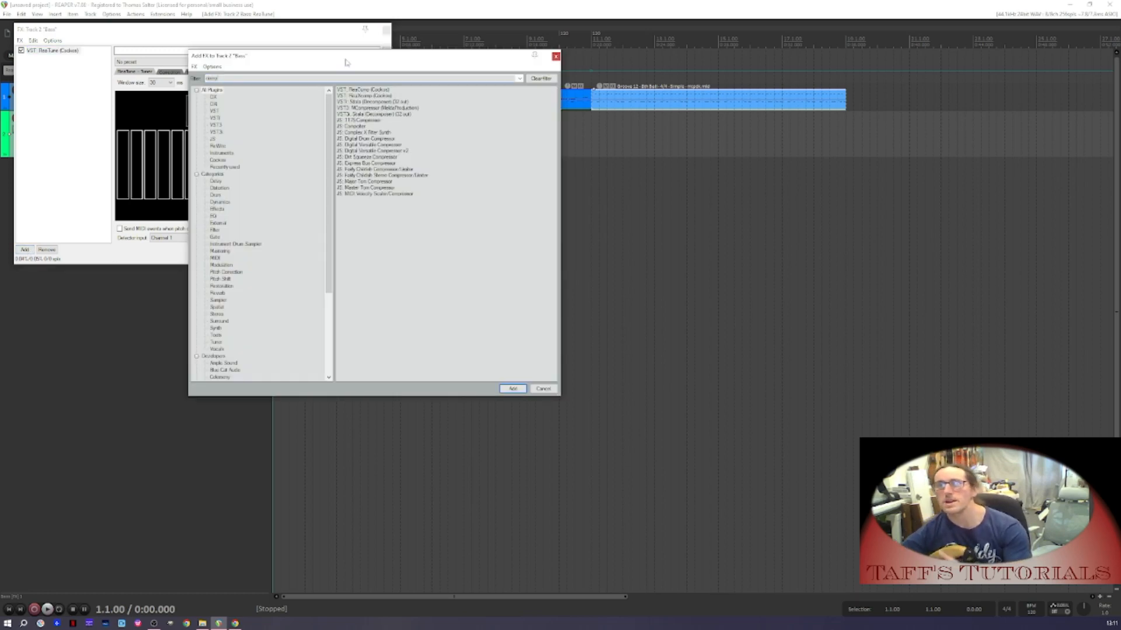
{"action": "double_click", "coordinate": [379, 90]}
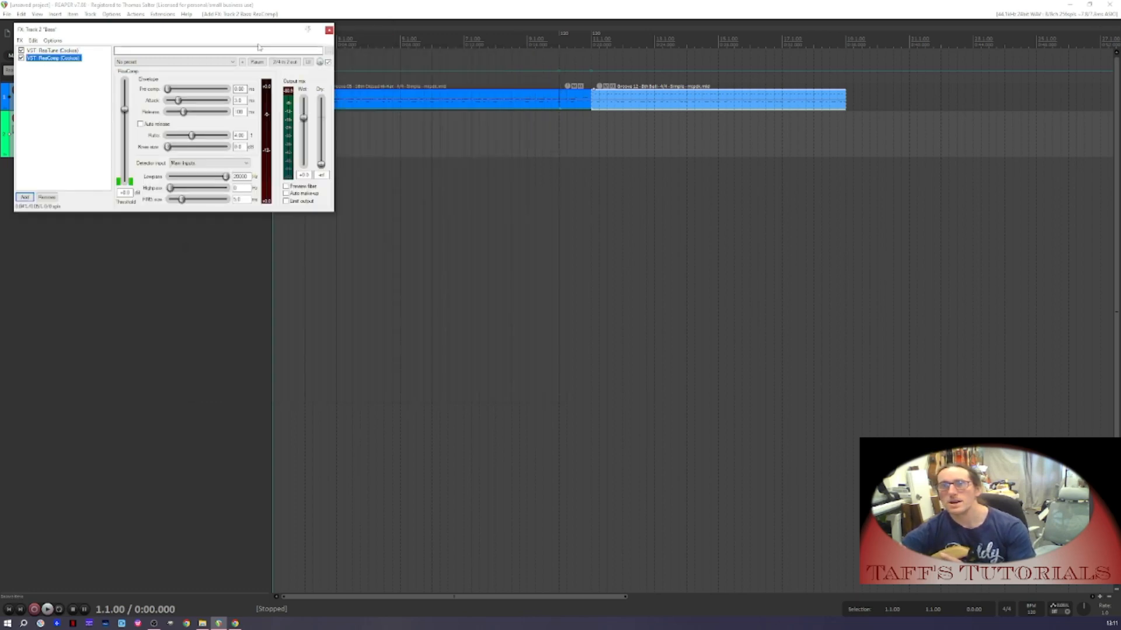
{"action": "left_click", "coordinate": [189, 62]}
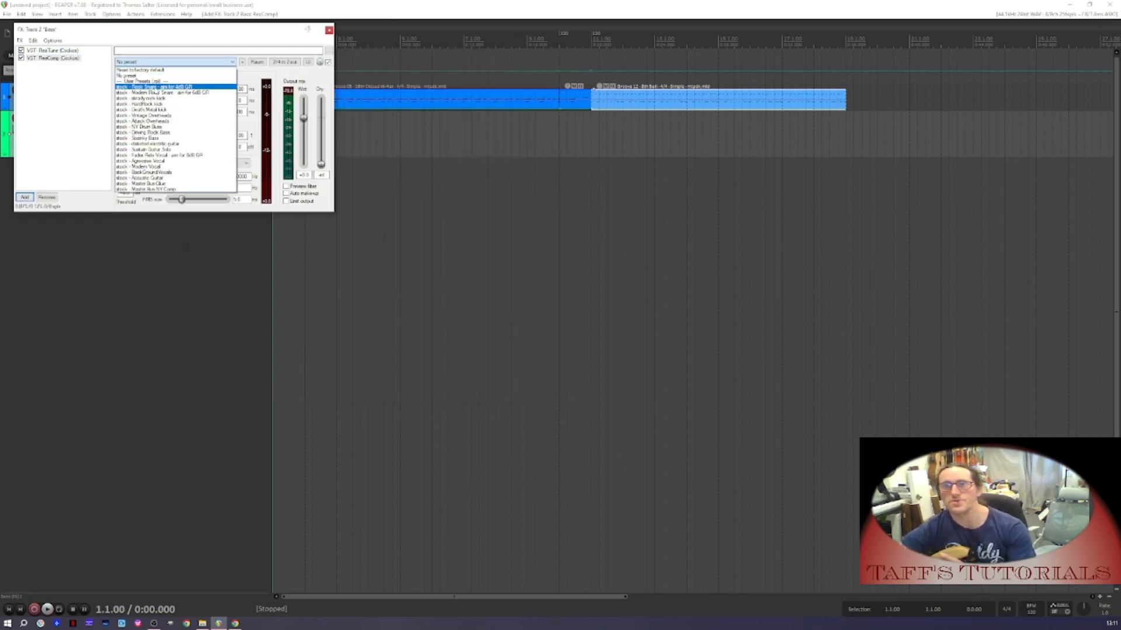
{"action": "left_click", "coordinate": [147, 133]}
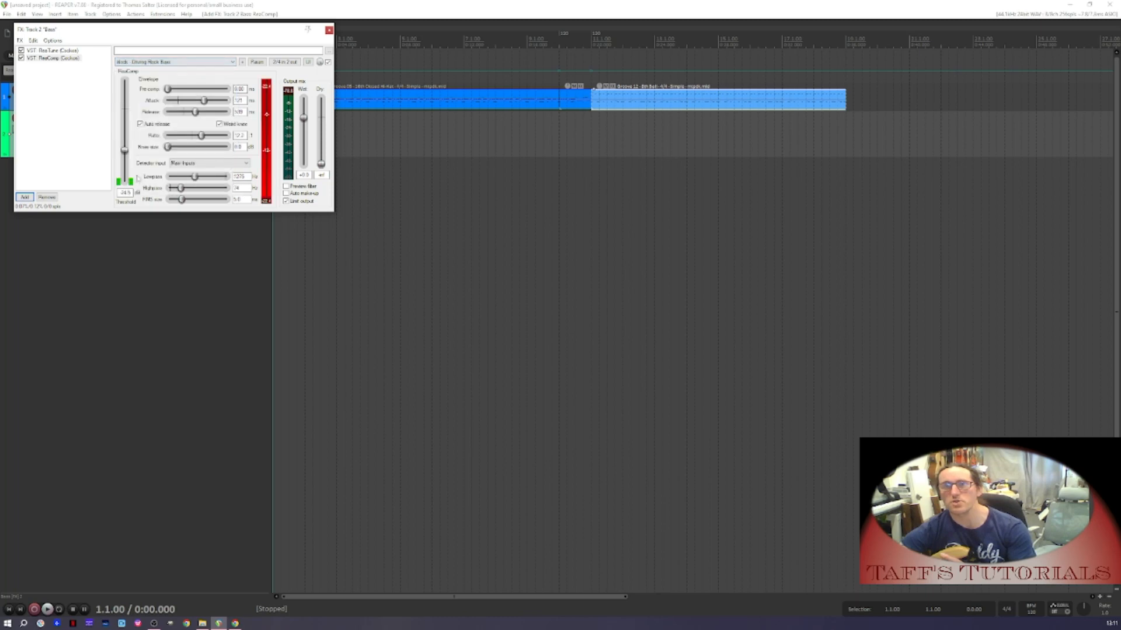
Search the plugins for "eq" and add ReaEQ after ReaComp on the Bass track
{"action": "left_click", "coordinate": [25, 198]}
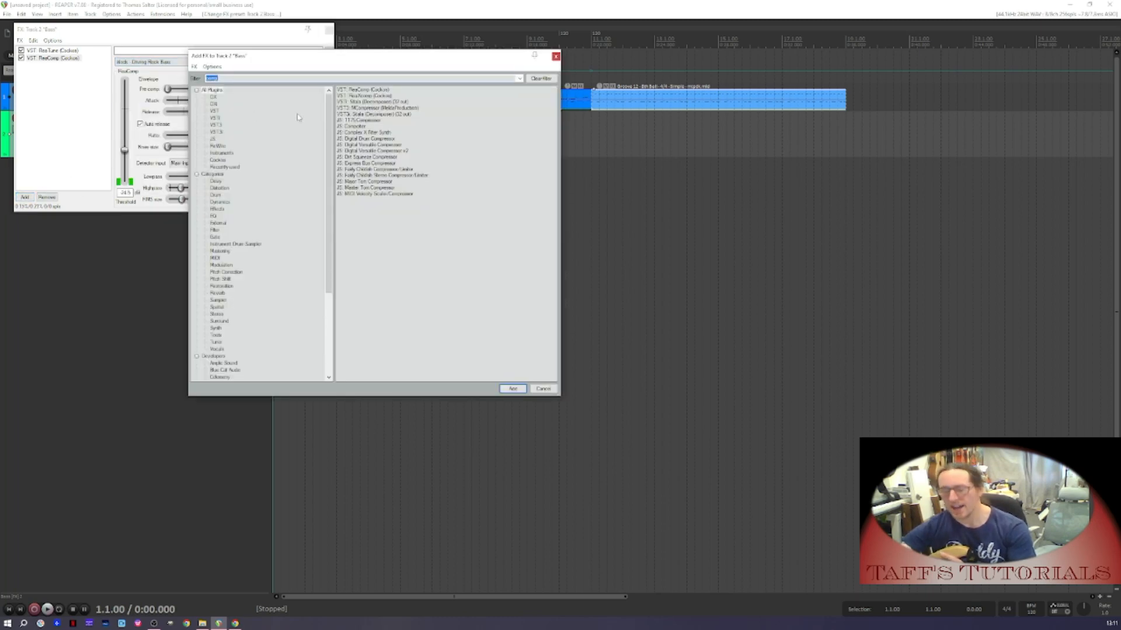
{"action": "type", "text": "eq"}
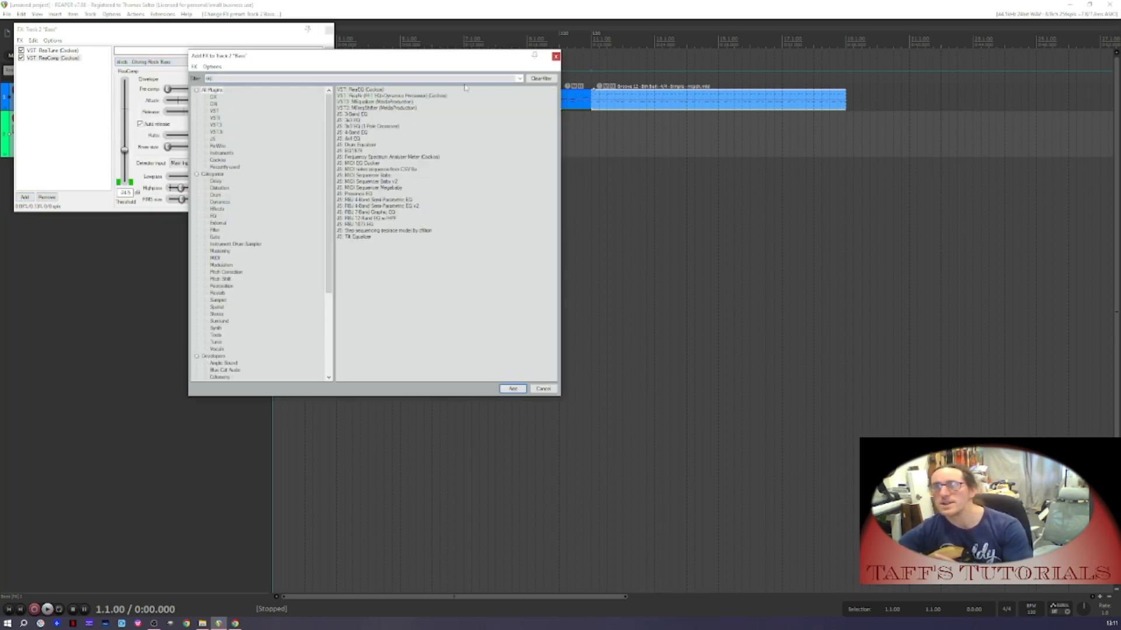
{"action": "double_click", "coordinate": [363, 90]}
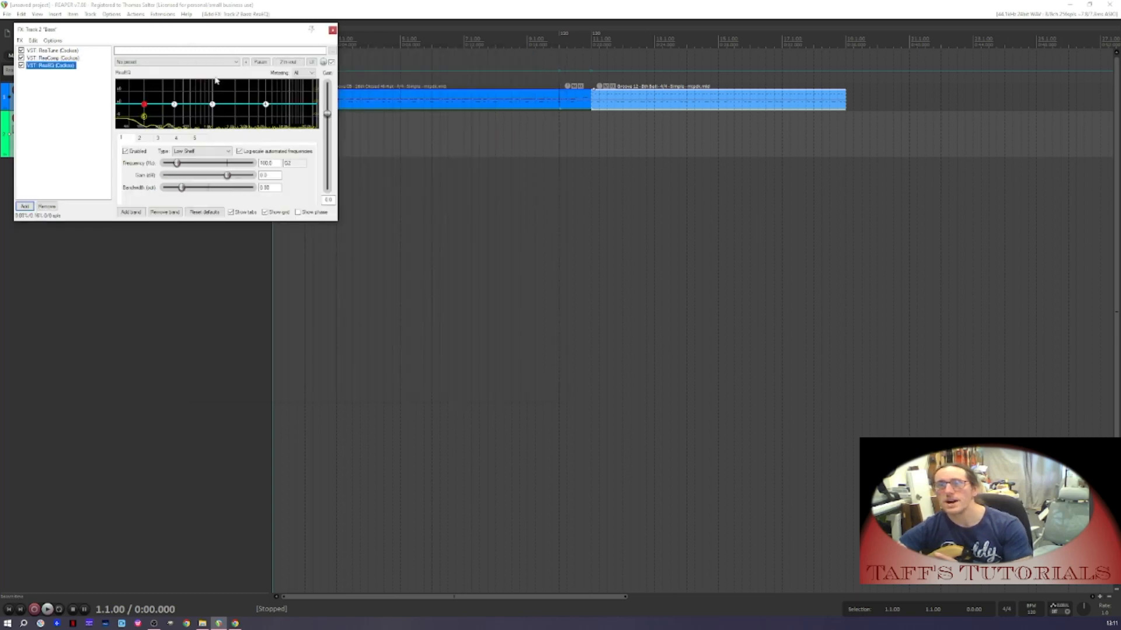
Load the stock bass low-pass preset in ReaEQ on the Bass track
{"action": "left_click", "coordinate": [175, 62]}
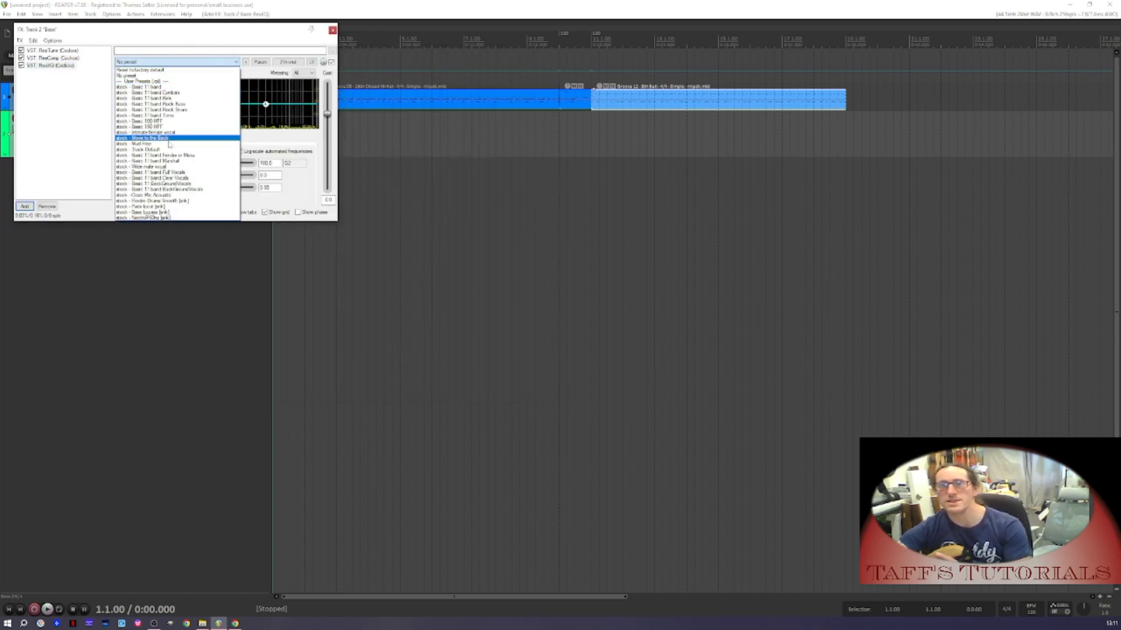
{"action": "left_click", "coordinate": [151, 211]}
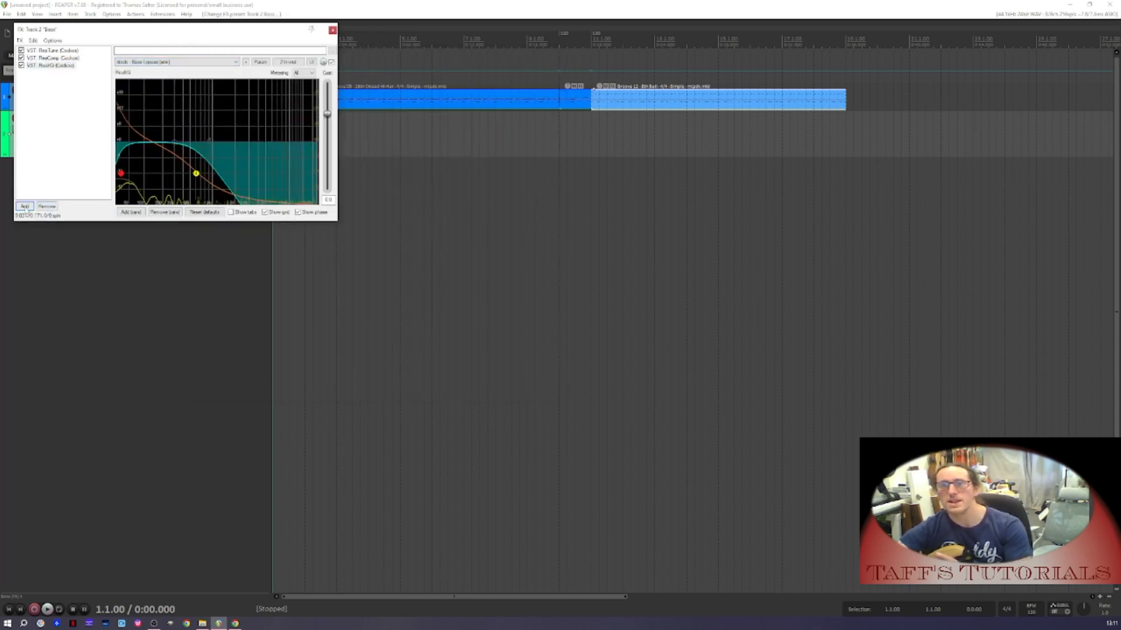
Search the plugins for "amp", add Convolution Amp/Cab Modeler to the Bass track and switch its channel mode to stereo
{"action": "left_click", "coordinate": [25, 207]}
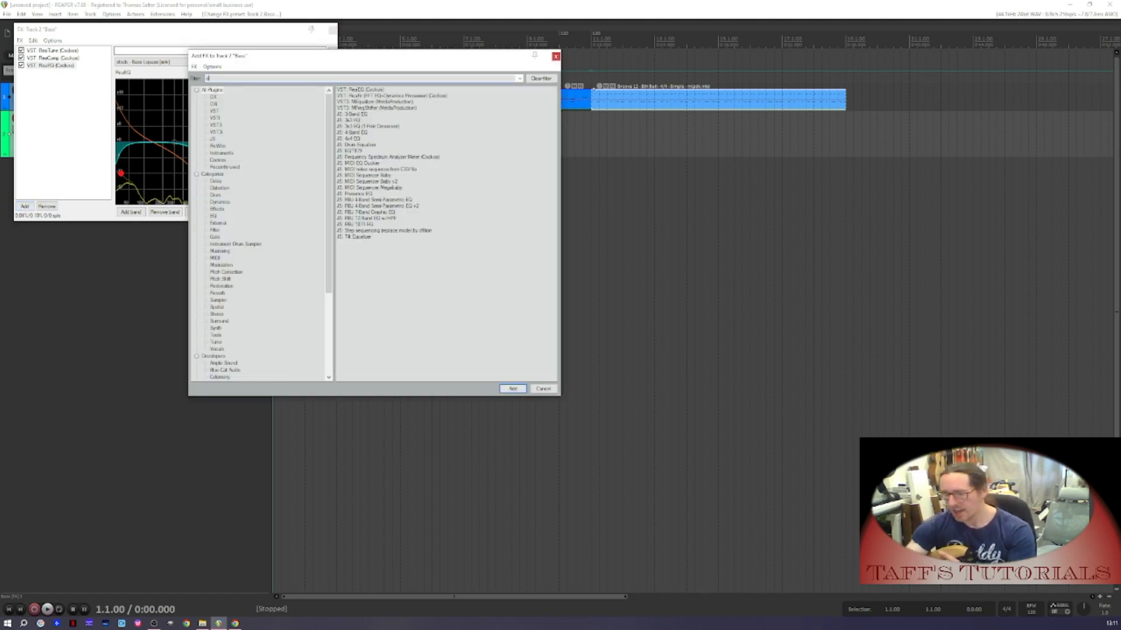
{"action": "type", "text": "amp"}
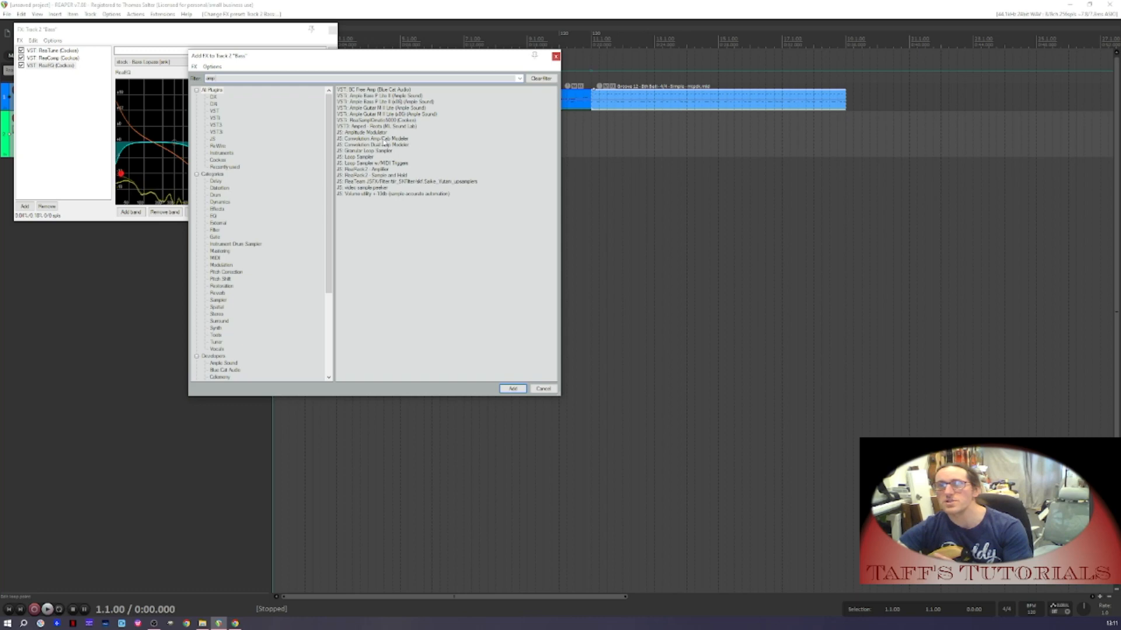
{"action": "double_click", "coordinate": [362, 139]}
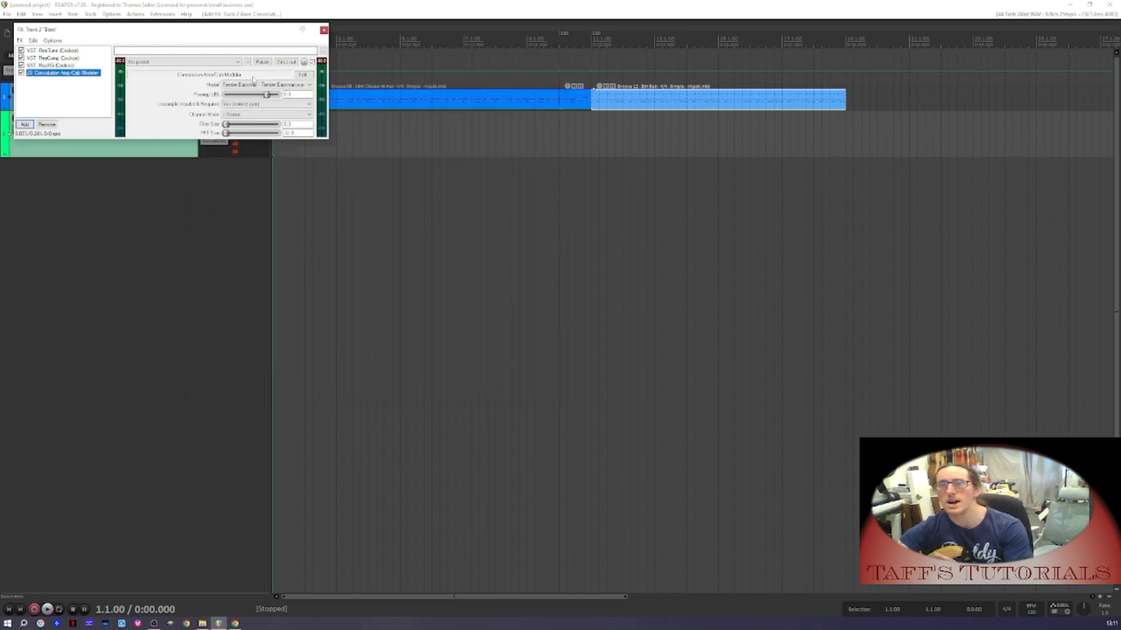
{"action": "left_click", "coordinate": [266, 118]}
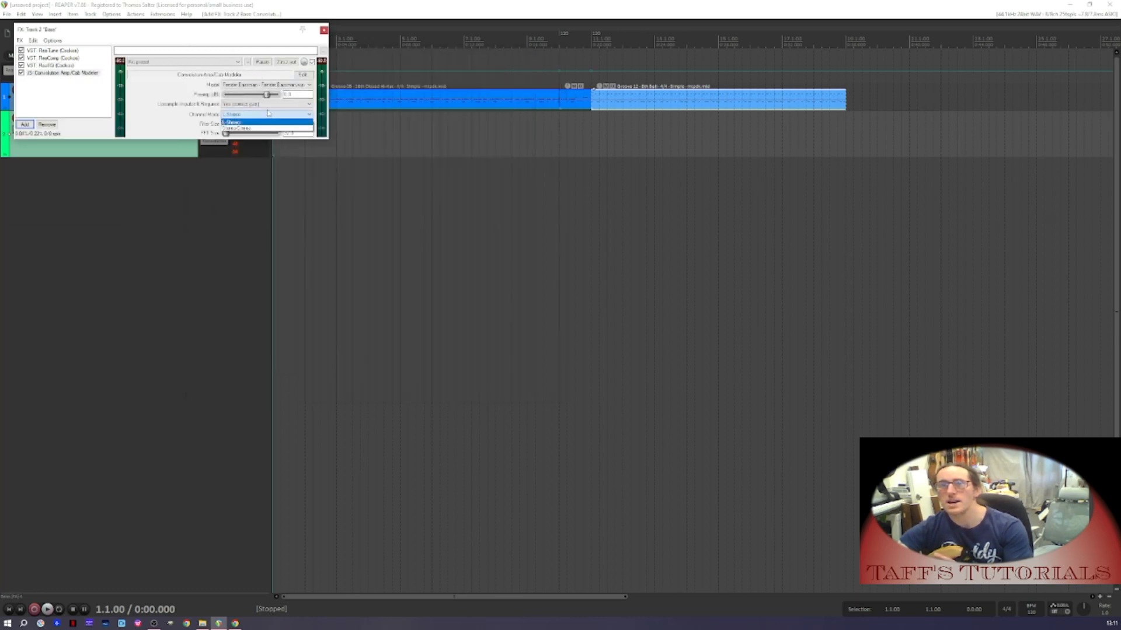
{"action": "left_click", "coordinate": [265, 132]}
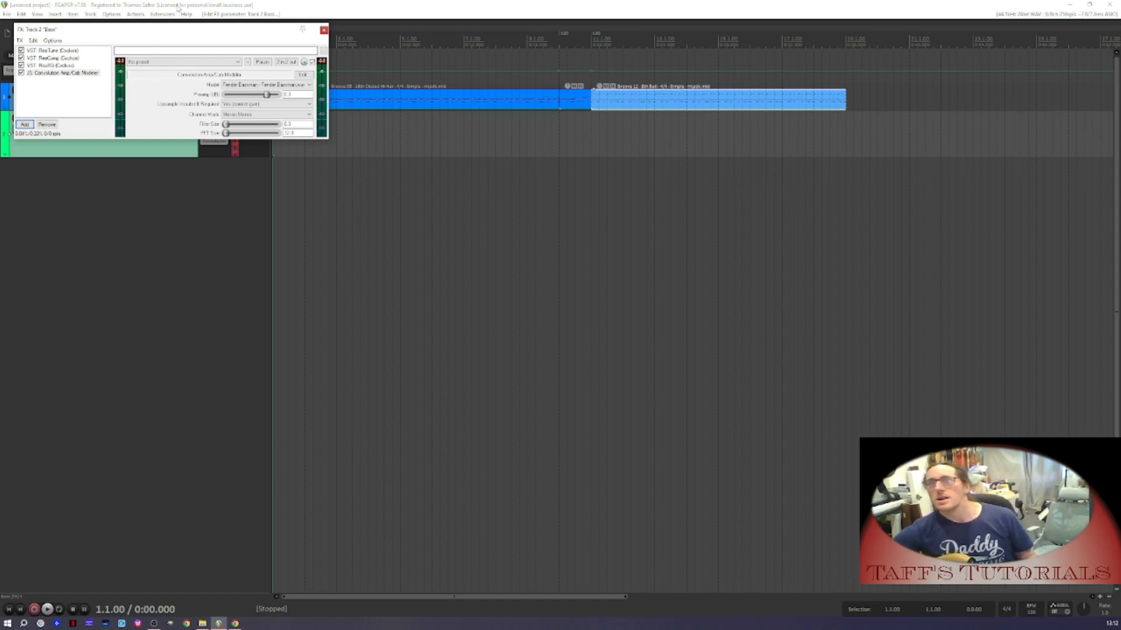
{"action": "left_click", "coordinate": [324, 30]}
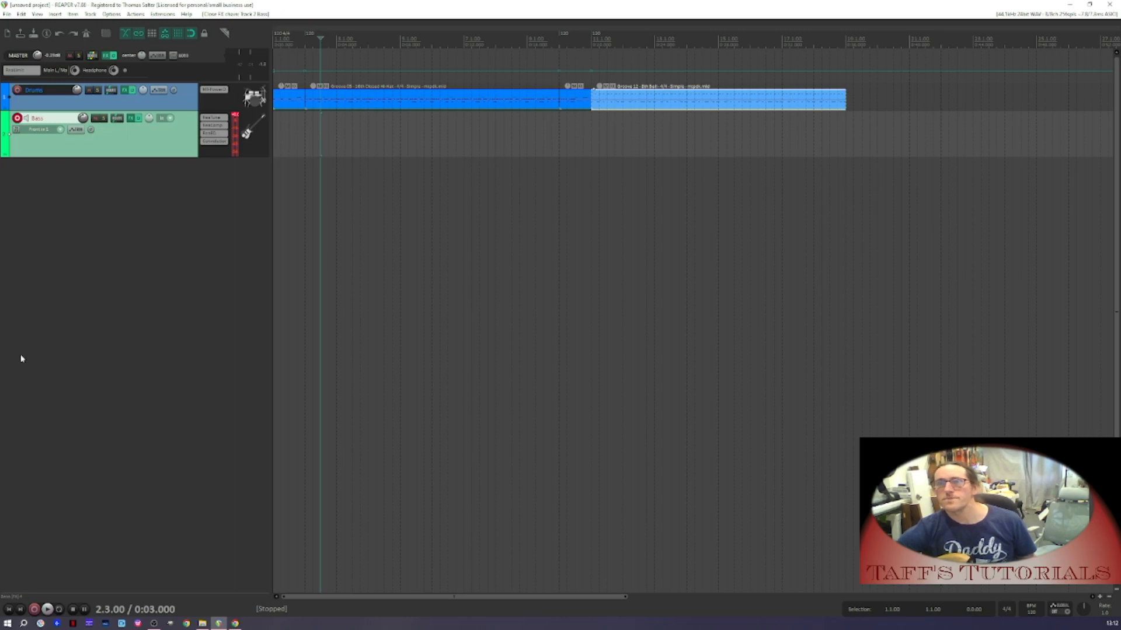
Record a bass take of about 37 seconds on the Bass track from the project start and save it
{"action": "left_click", "coordinate": [10, 611]}
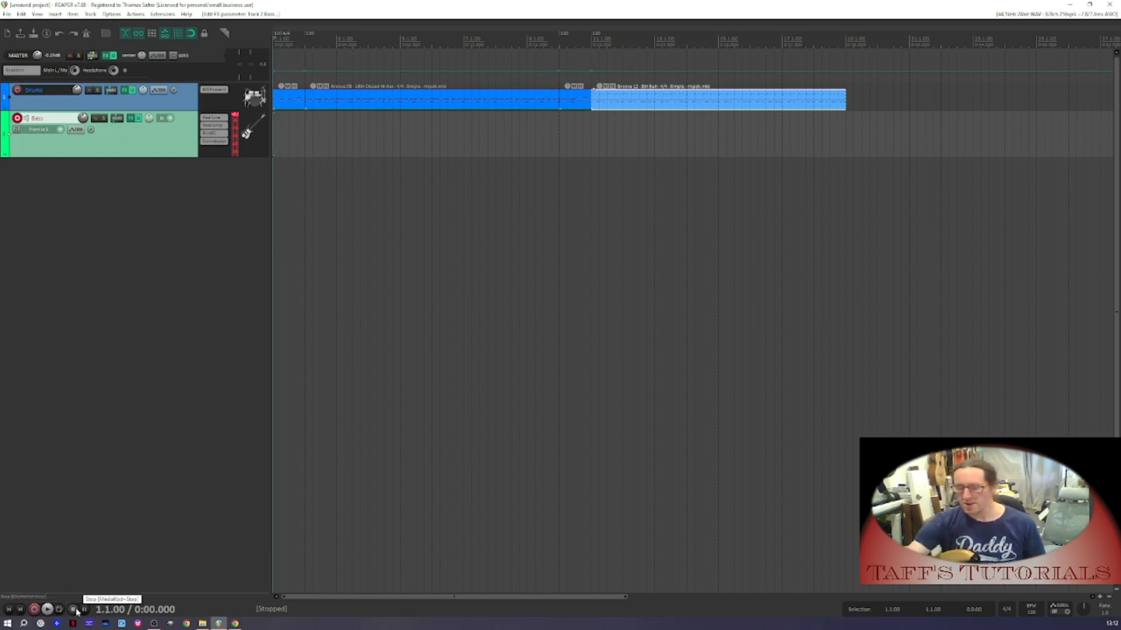
{"action": "key", "text": "ctrl+r"}
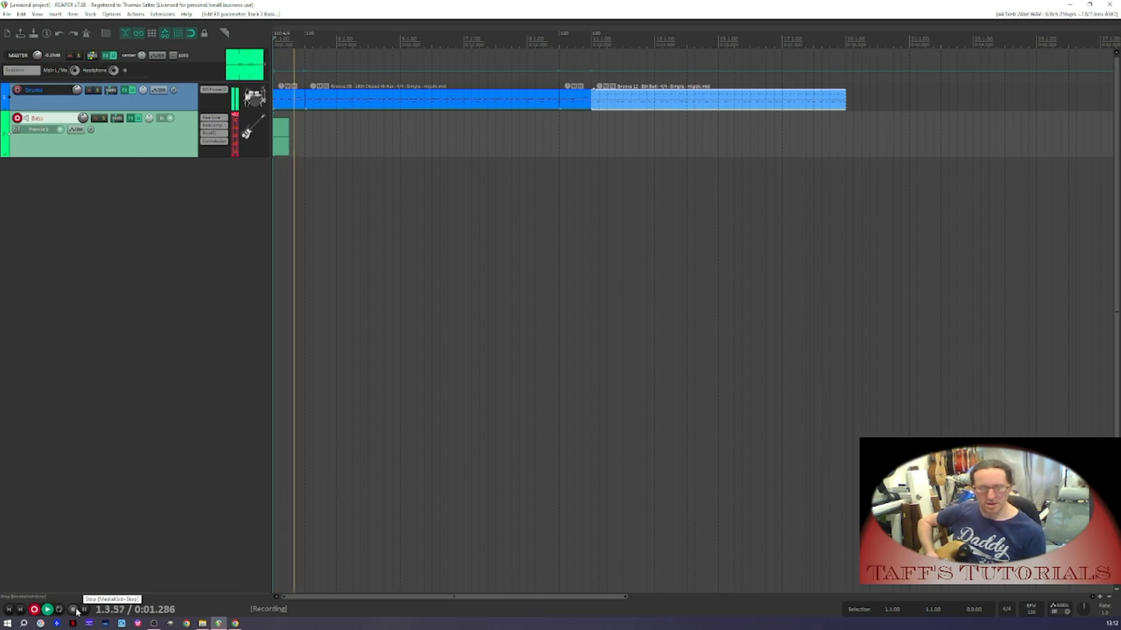
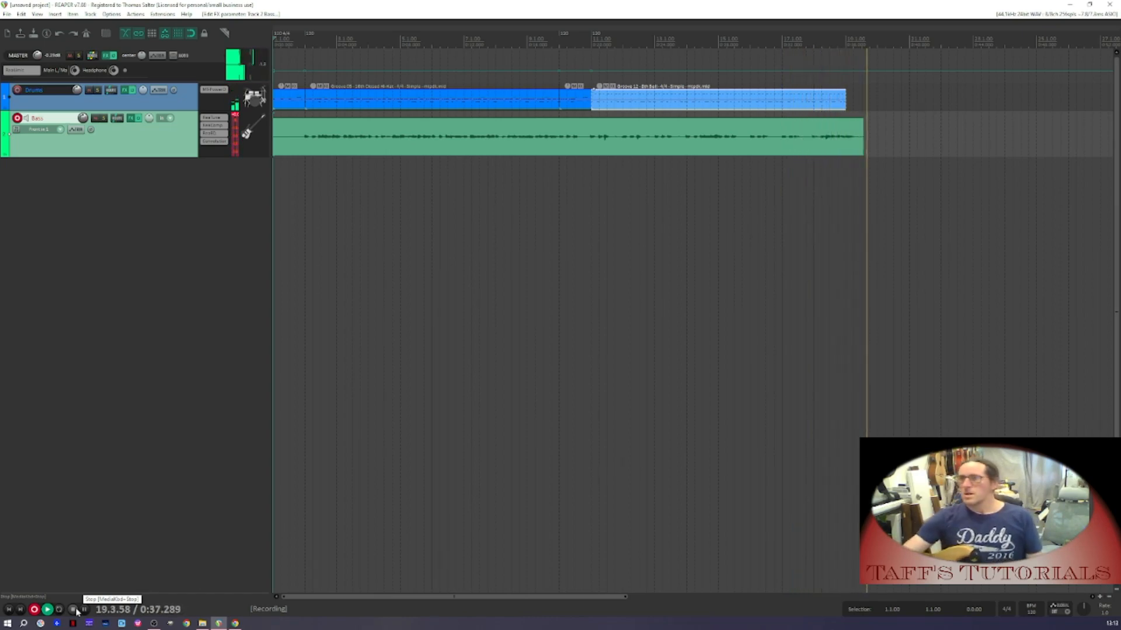
{"action": "left_click", "coordinate": [76, 611]}
{"action": "key", "text": "Return"}
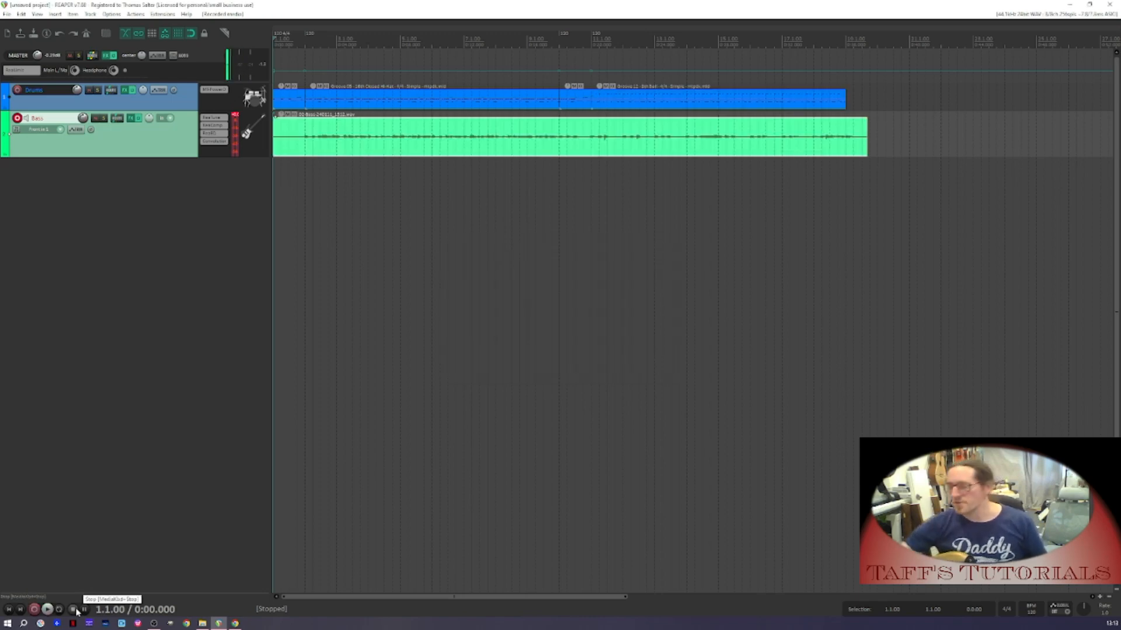
Play back the recorded bass with the drums and disarm the Bass track
{"action": "key", "text": "space"}
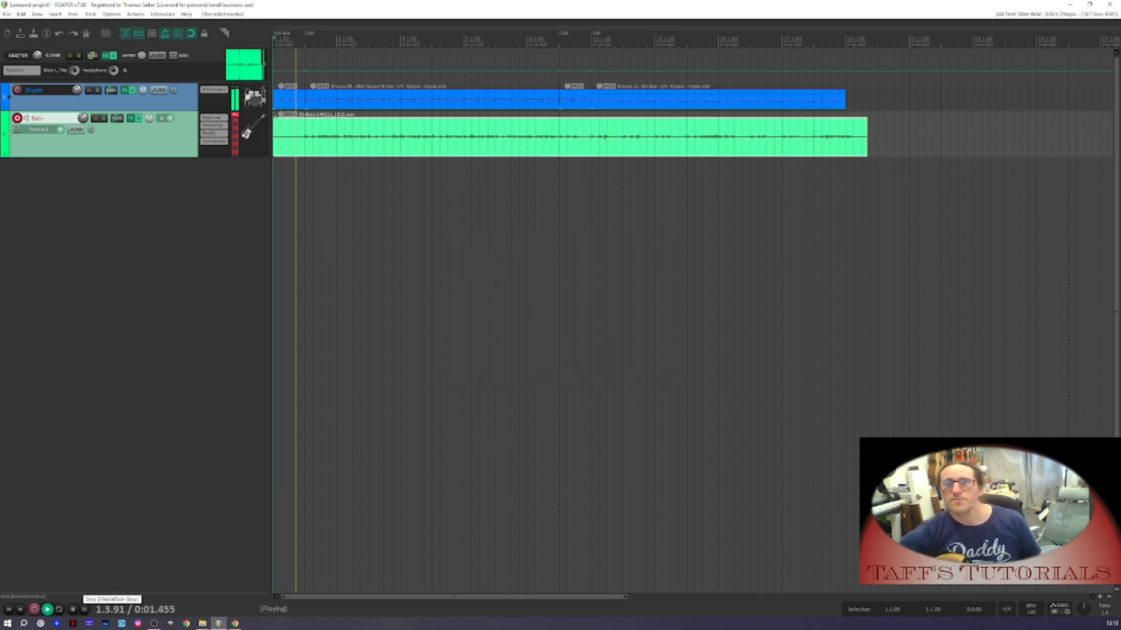
{"action": "left_click", "coordinate": [17, 119]}
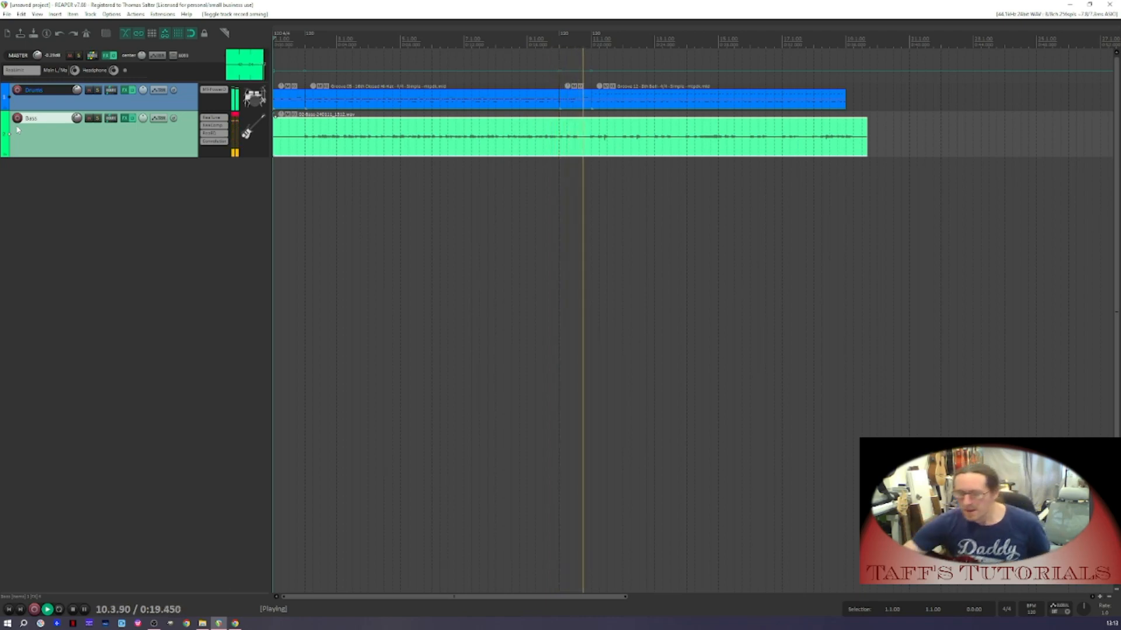
{"action": "key", "text": "space"}
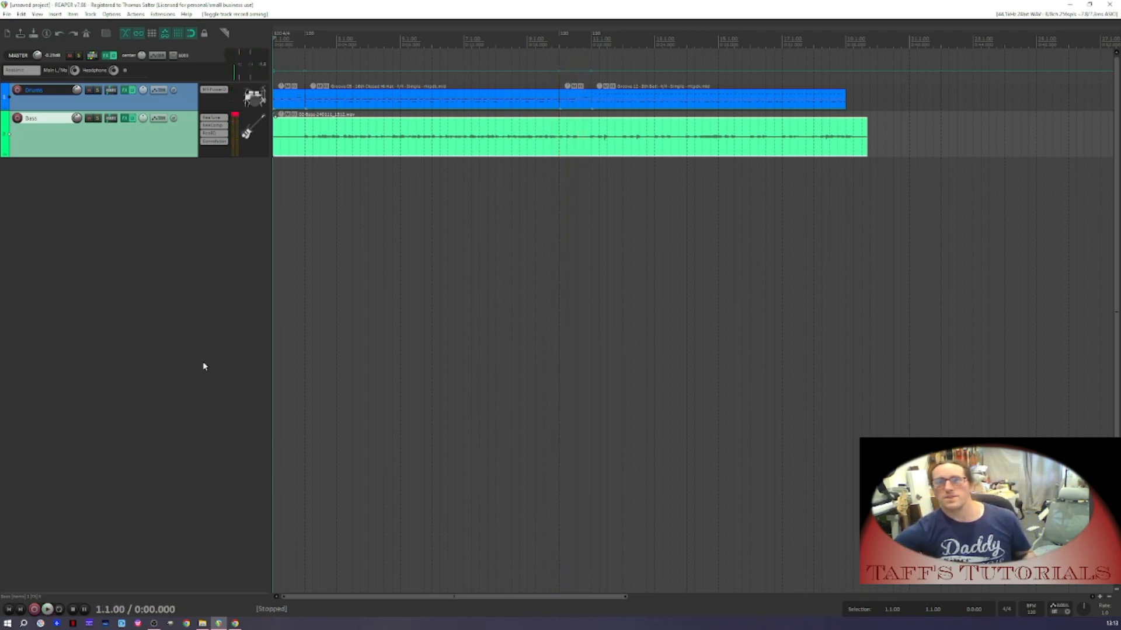
Add a new track below Bass and name it Guitar
{"action": "double_click", "coordinate": [105, 245]}
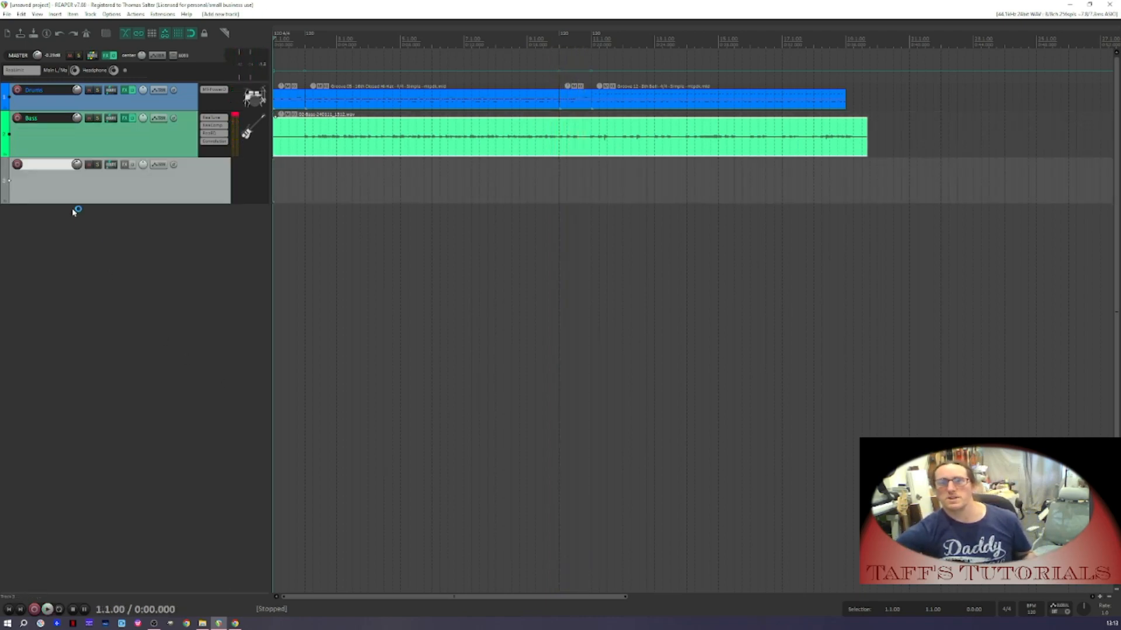
{"action": "double_click", "coordinate": [41, 166]}
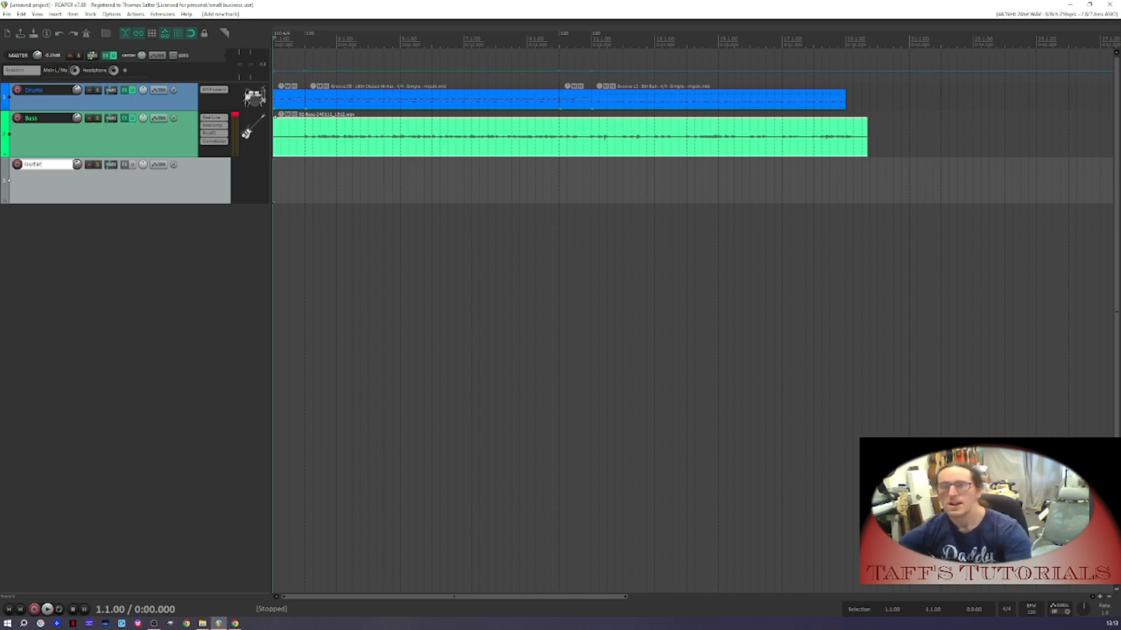
{"action": "key", "text": "Return"}
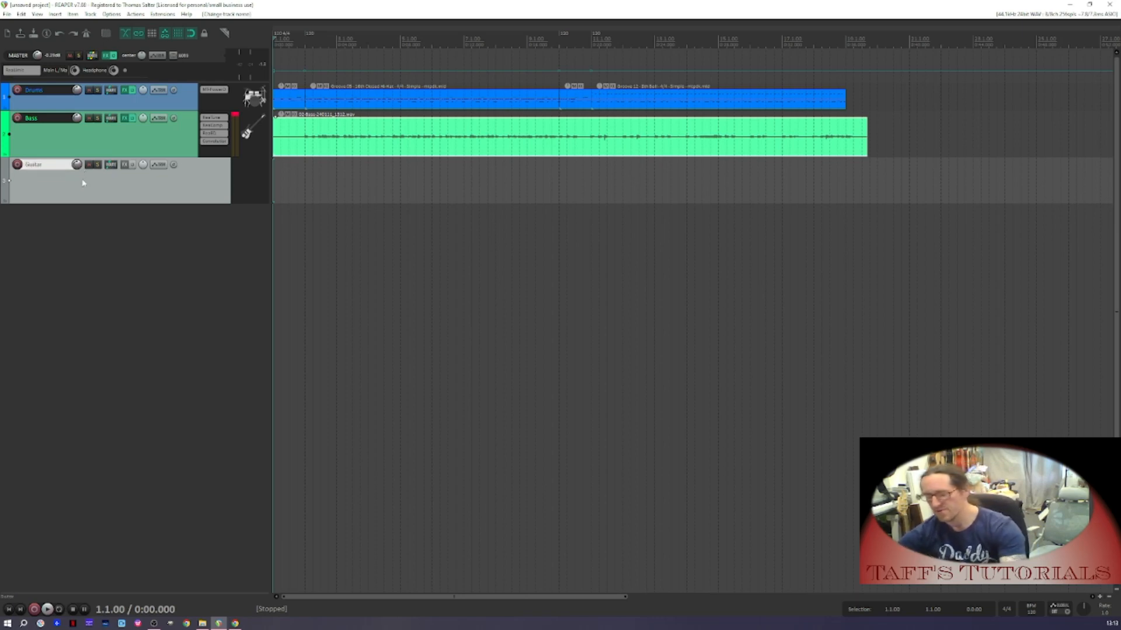
Give the Guitar track the guitar icon and a red track colour
{"action": "key", "text": "ctrl+i"}
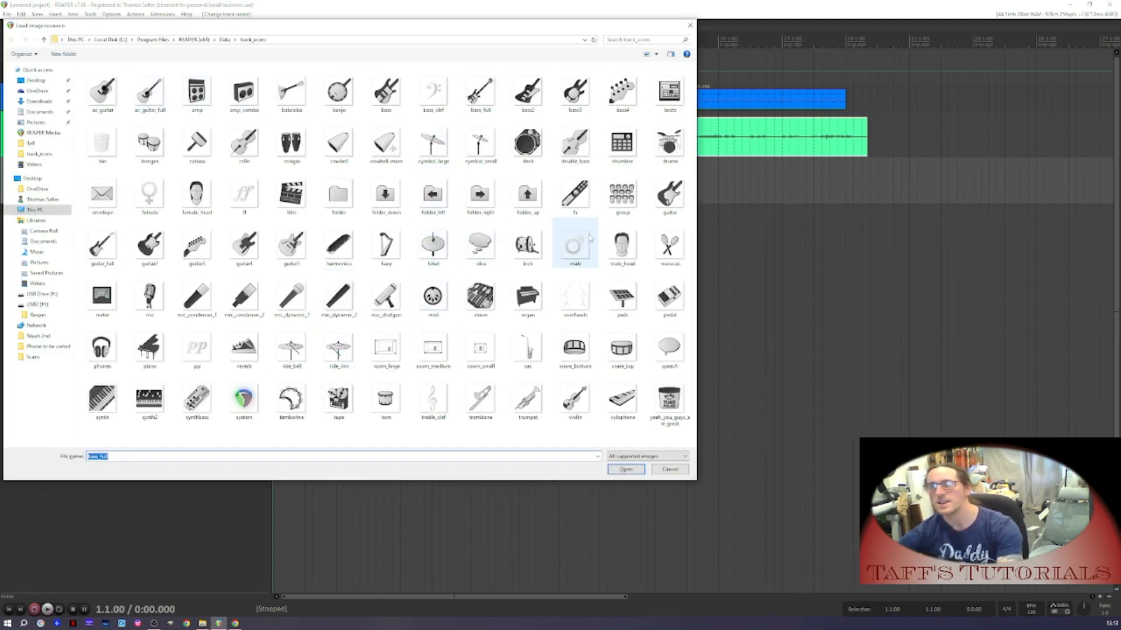
{"action": "double_click", "coordinate": [670, 195]}
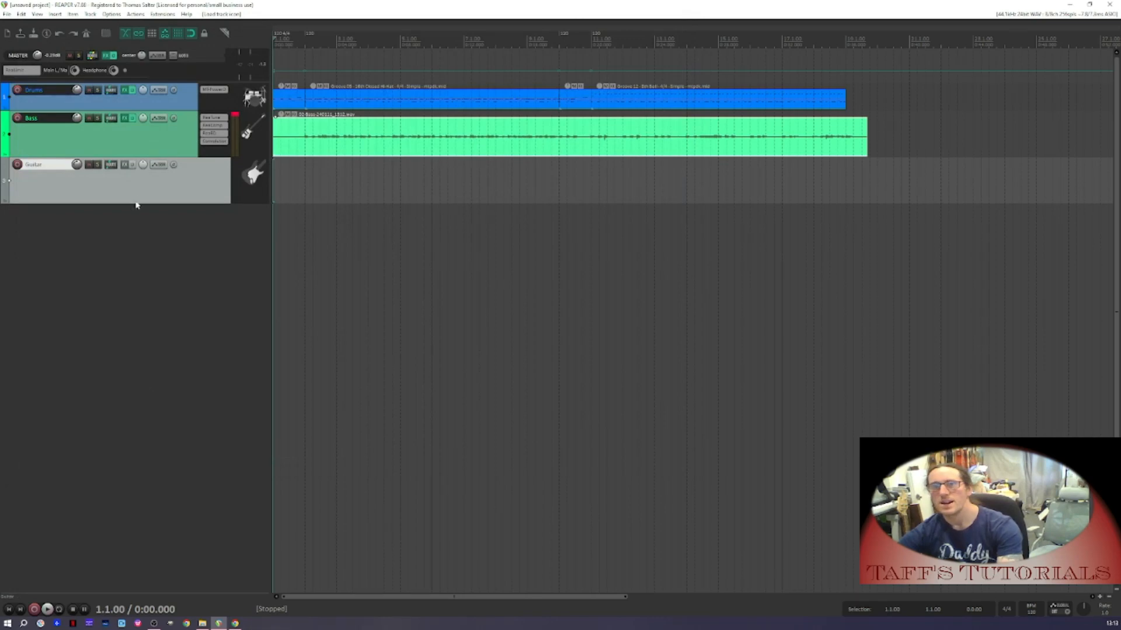
{"action": "key", "text": "alt+c"}
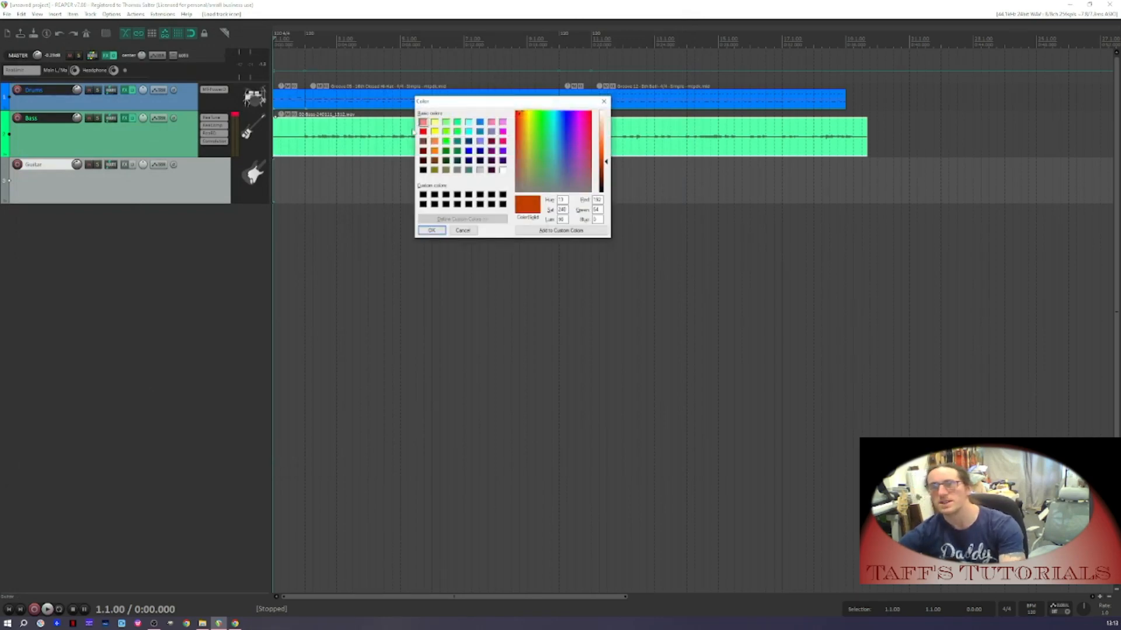
{"action": "left_click", "coordinate": [423, 131]}
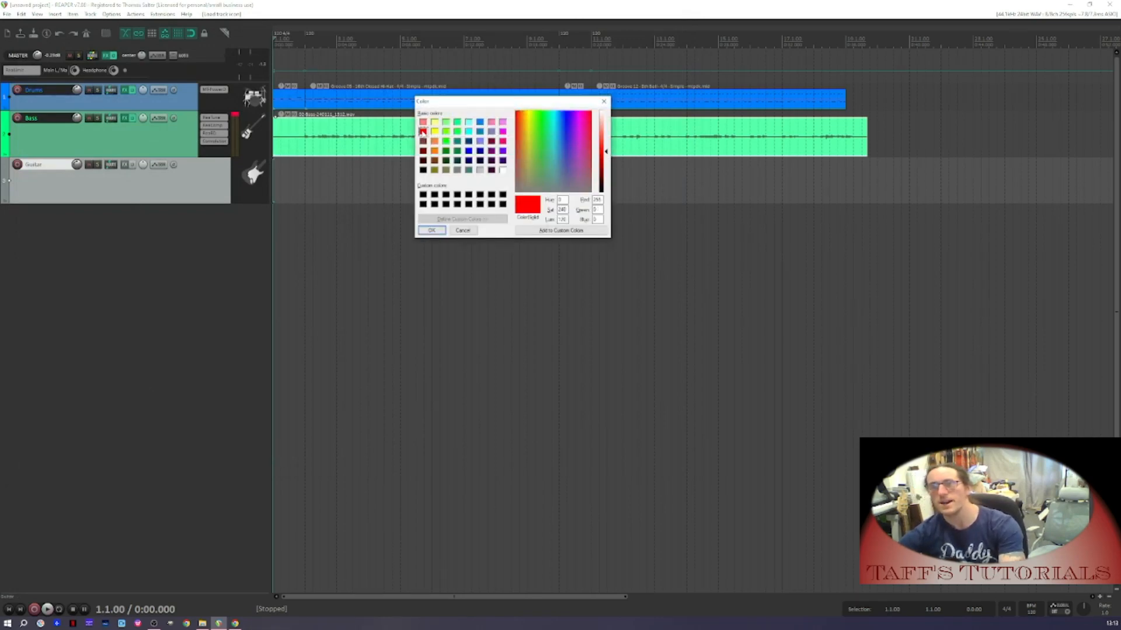
{"action": "left_click", "coordinate": [431, 230]}
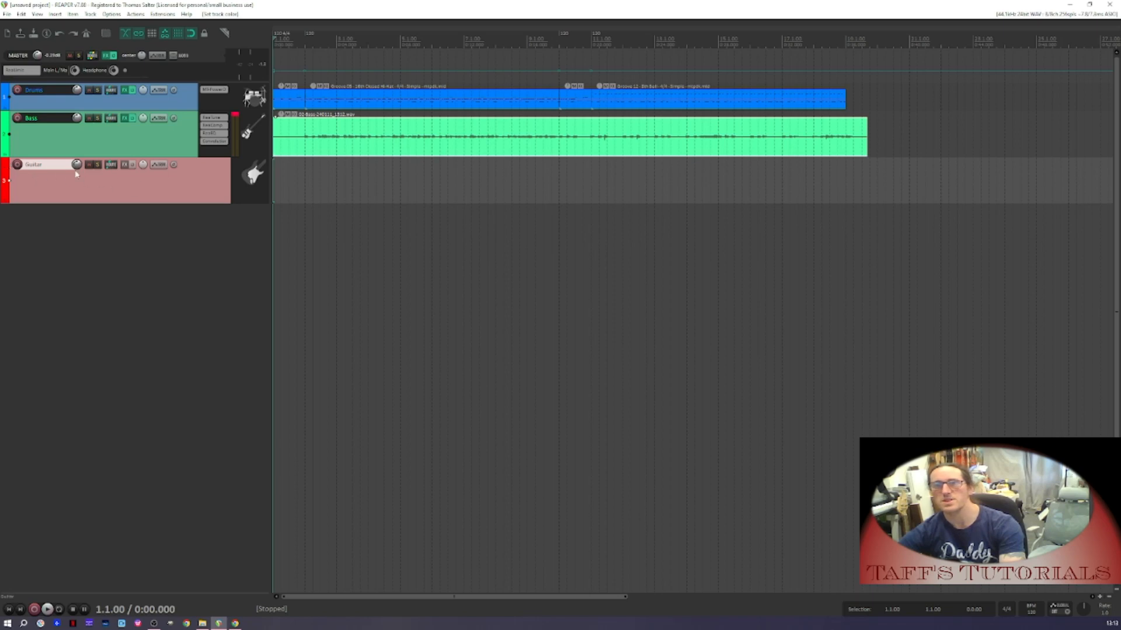
Copy the Bass track's effects chain to the Guitar track and open the copied chain
{"action": "left_click", "coordinate": [125, 165]}
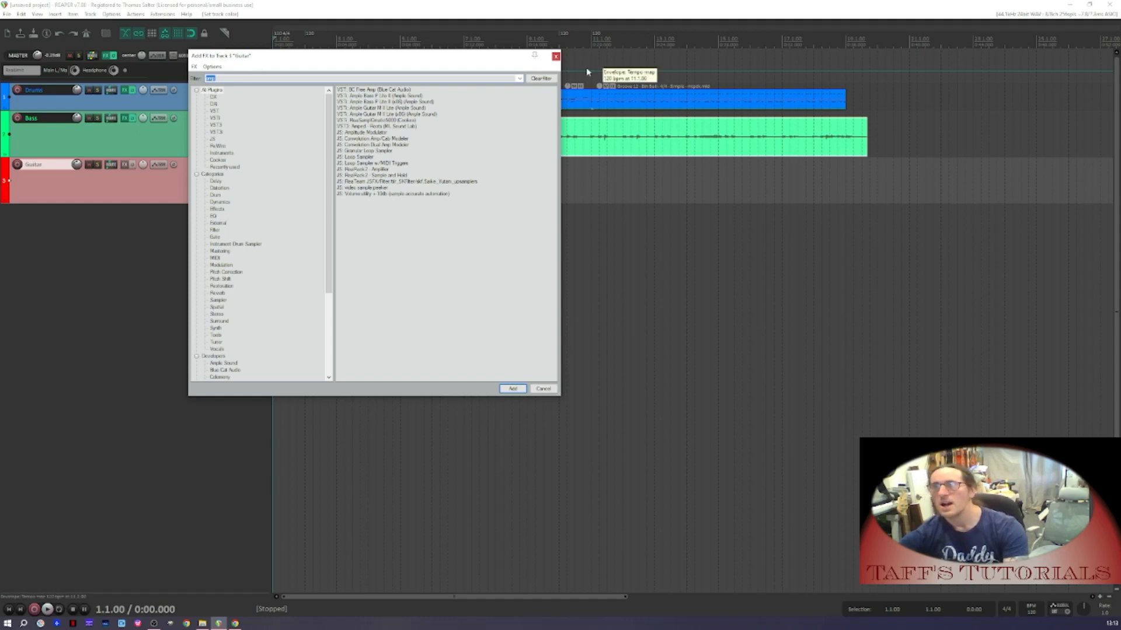
{"action": "left_click", "coordinate": [555, 56]}
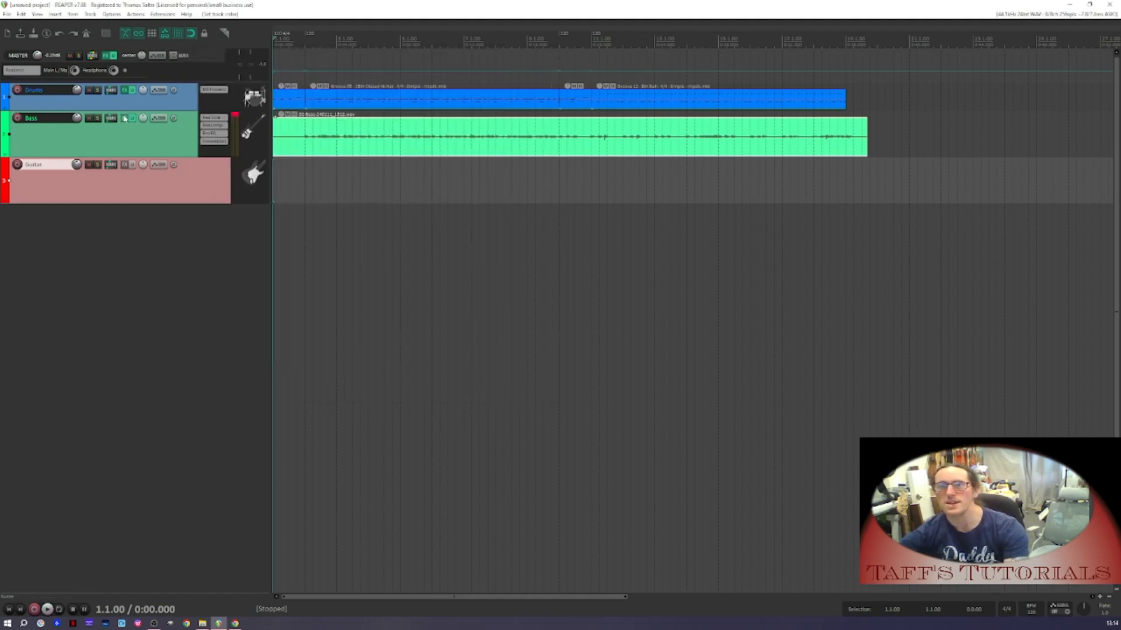
{"action": "left_click", "coordinate": [127, 166]}
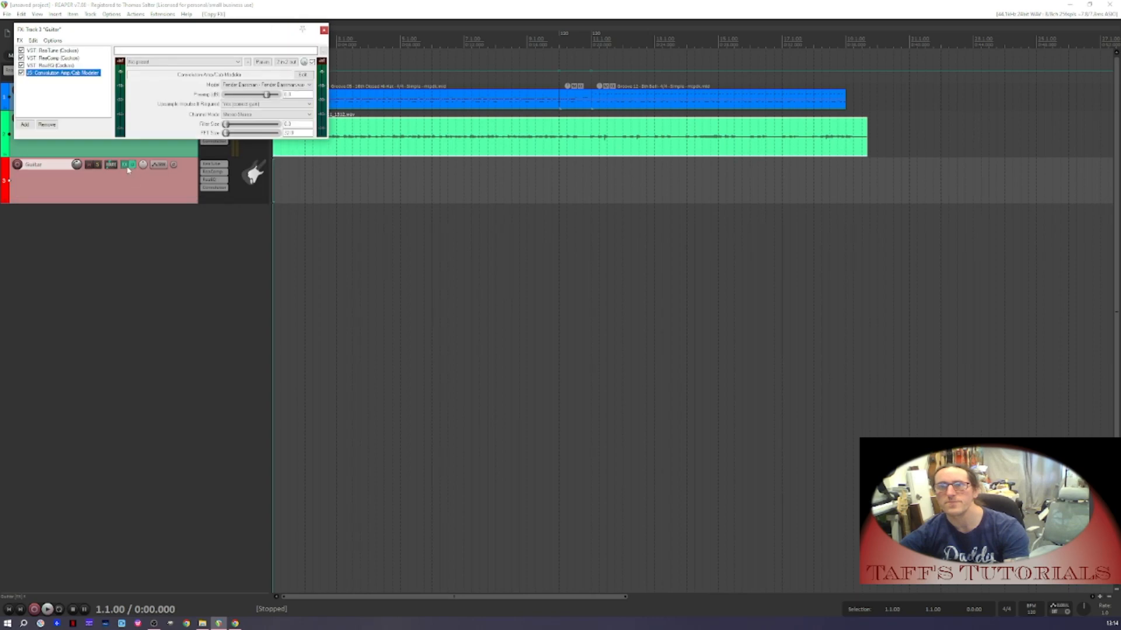
Load the stock distorted electric guitar preset in ReaComp on the Guitar track
{"action": "left_click", "coordinate": [45, 59]}
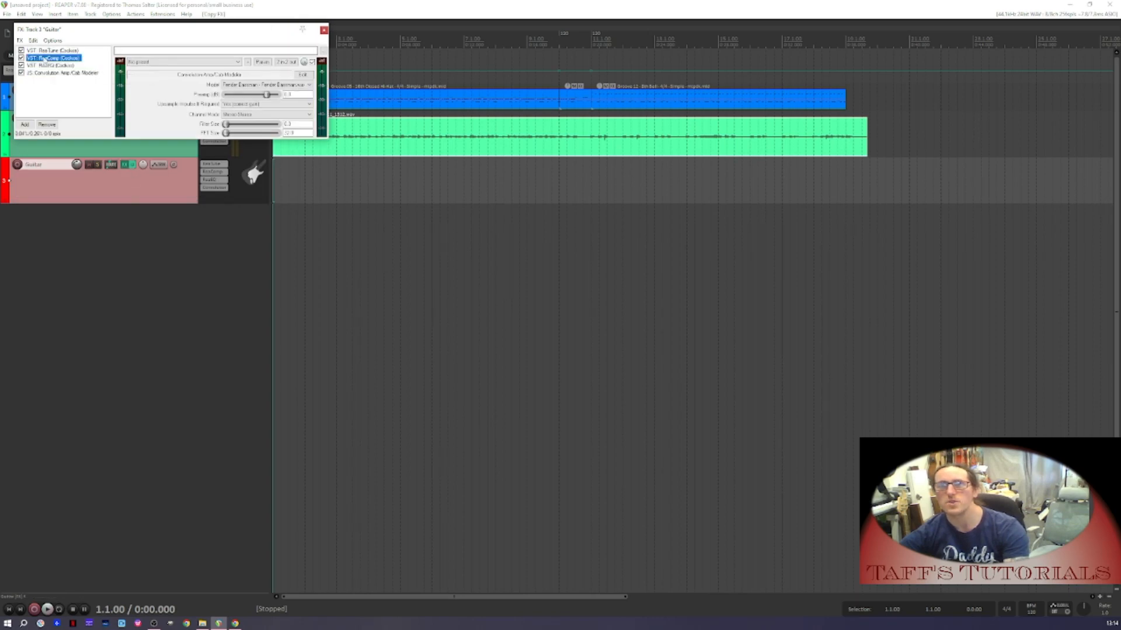
{"action": "left_click", "coordinate": [135, 62]}
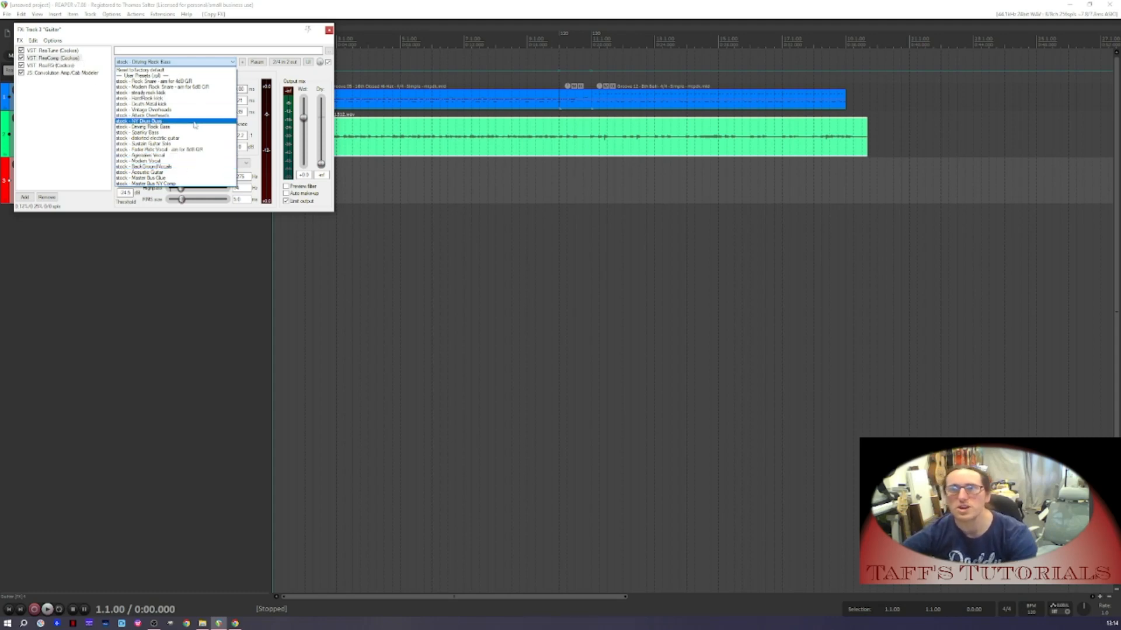
{"action": "left_click", "coordinate": [179, 139]}
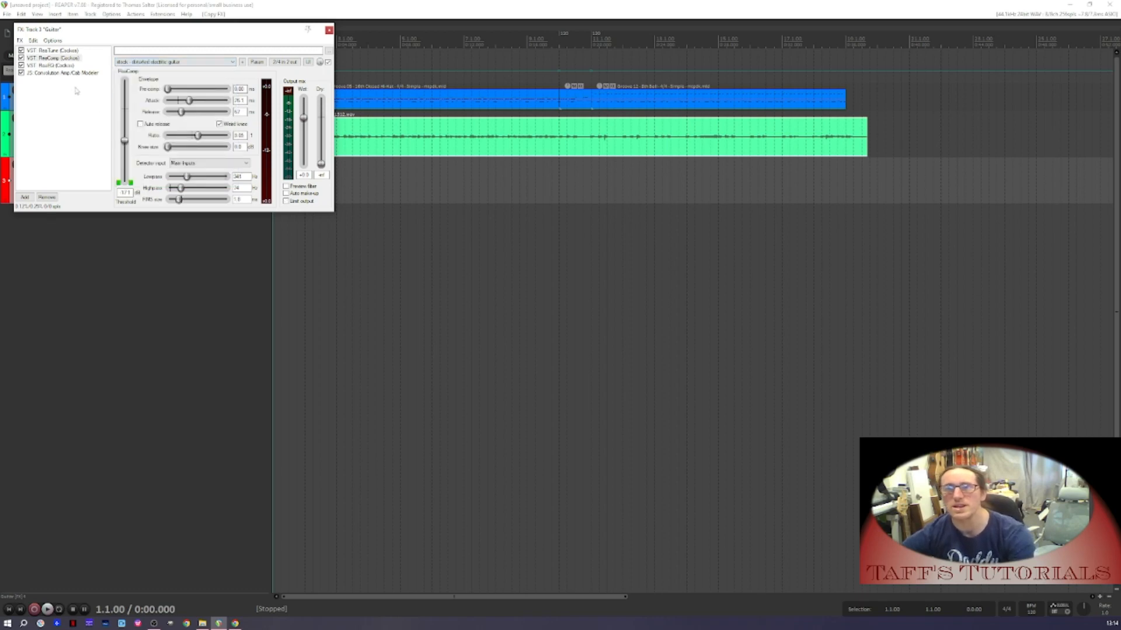
Load the stock Basic 11 band Fender or Mesa preset in ReaEQ on the Guitar track
{"action": "left_click", "coordinate": [51, 66]}
{"action": "left_click", "coordinate": [175, 62]}
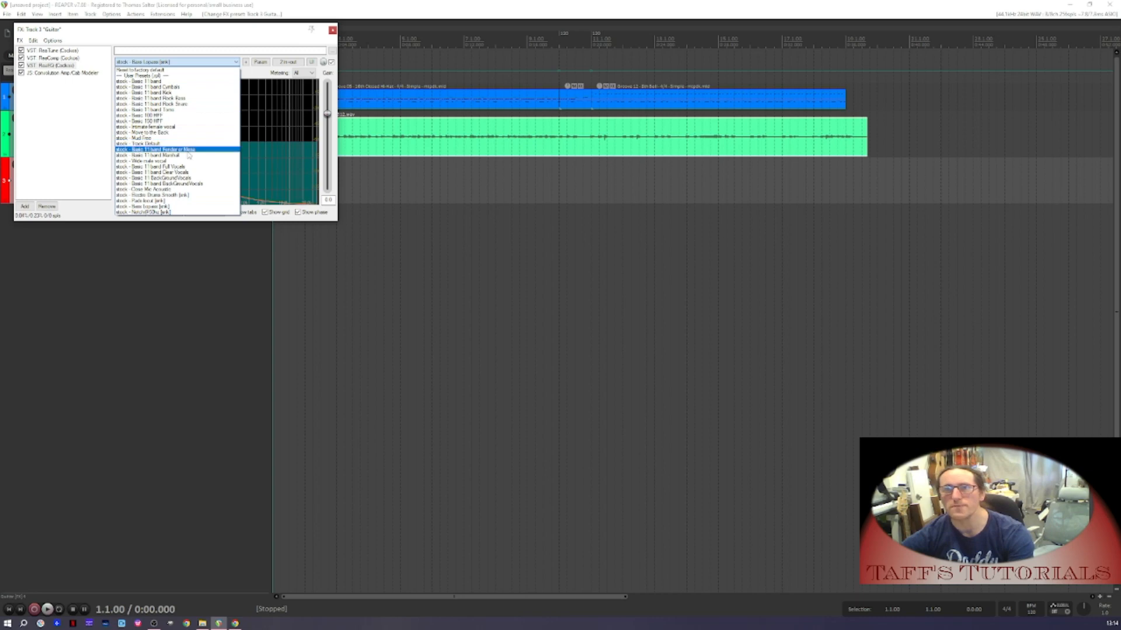
{"action": "left_click", "coordinate": [155, 149]}
Set the Guitar track's Convolution Amp/Cab Modeler to the Marshall JCM45 - Matchless Chieftain model
{"action": "left_click", "coordinate": [76, 73]}
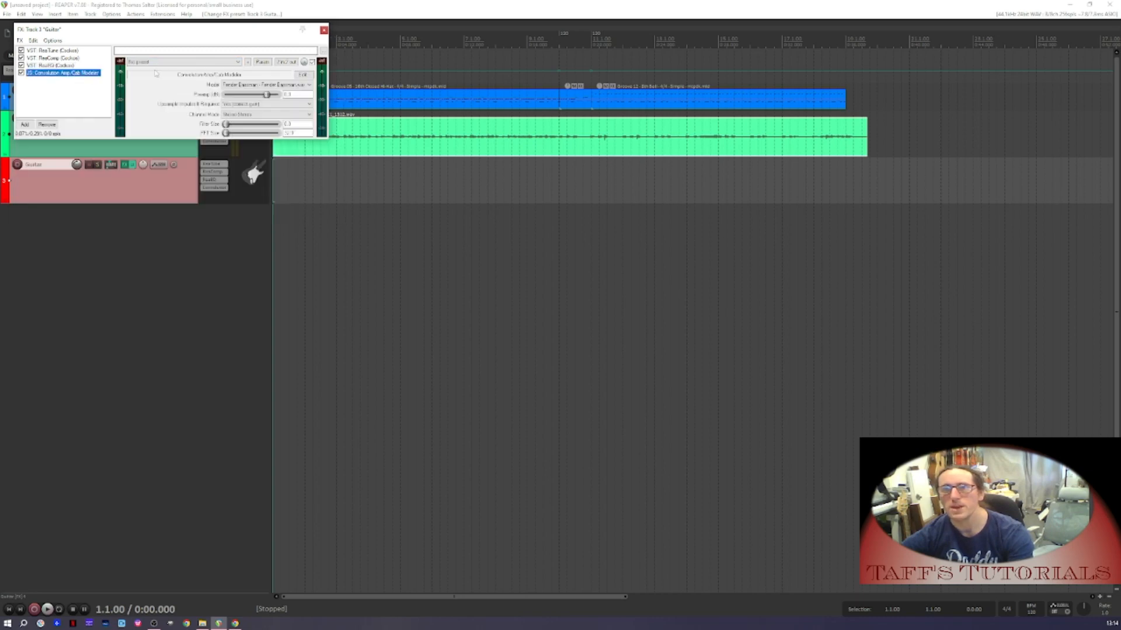
{"action": "left_click", "coordinate": [279, 84]}
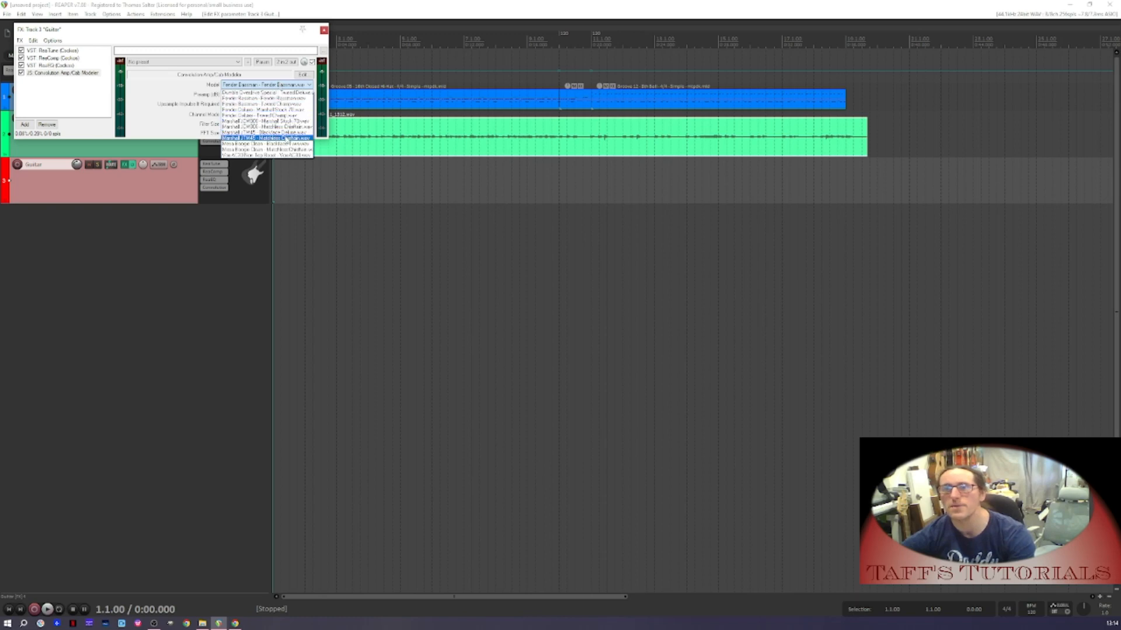
{"action": "left_click", "coordinate": [287, 138]}
Search the plugins for "js dis" and add JS Distortion (Fuzz) after the amp modeler on the Guitar track
{"action": "left_click", "coordinate": [24, 124]}
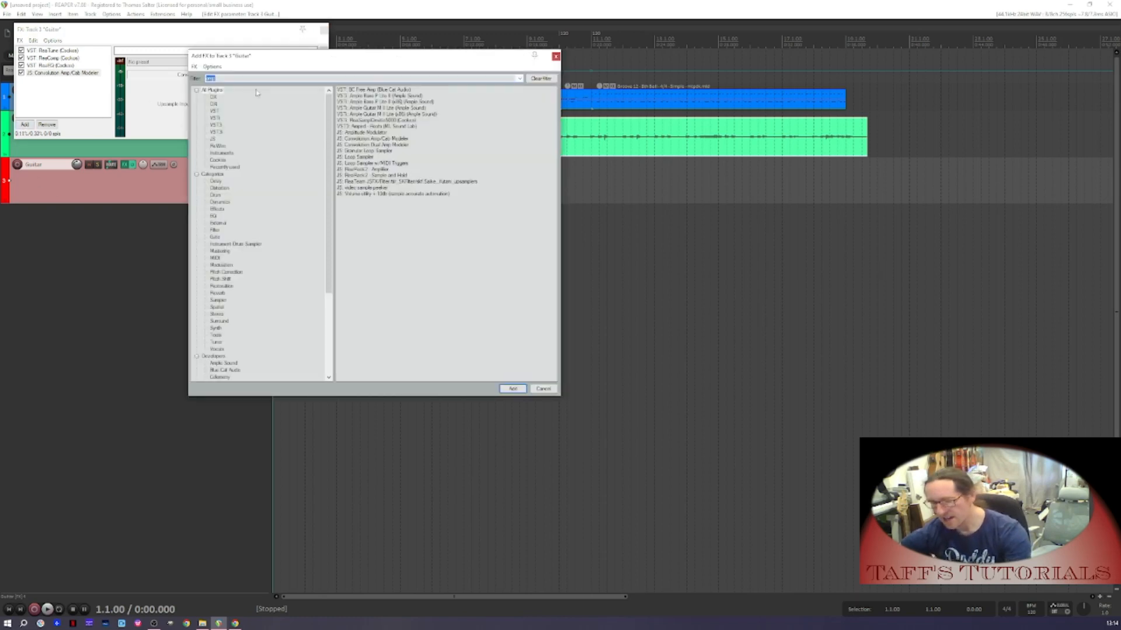
{"action": "type", "text": "js dis"}
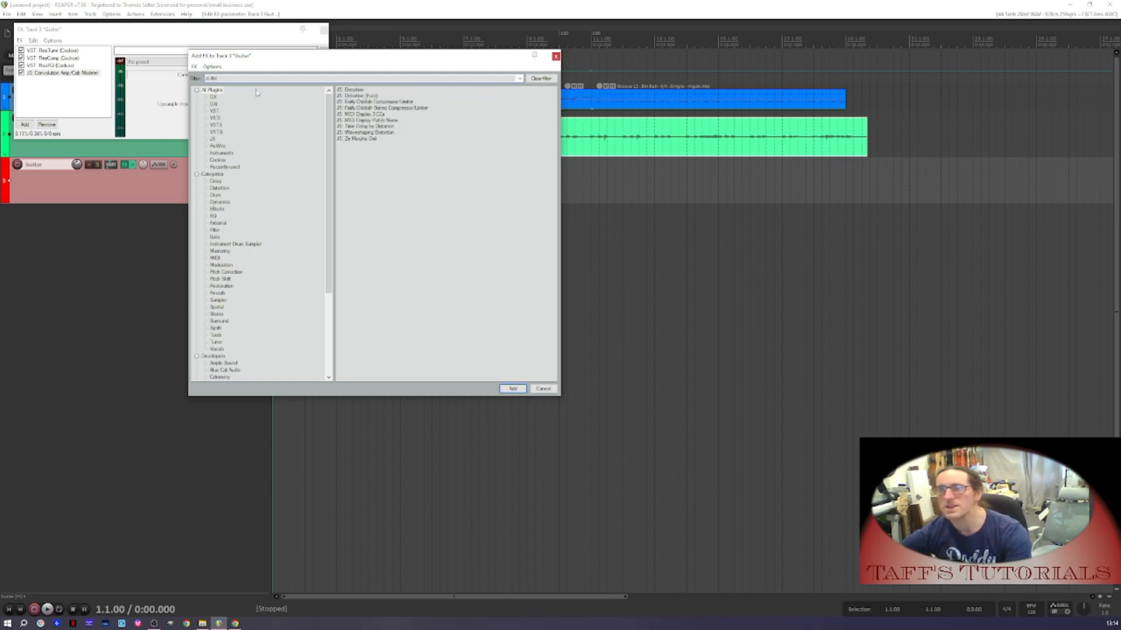
{"action": "double_click", "coordinate": [368, 96]}
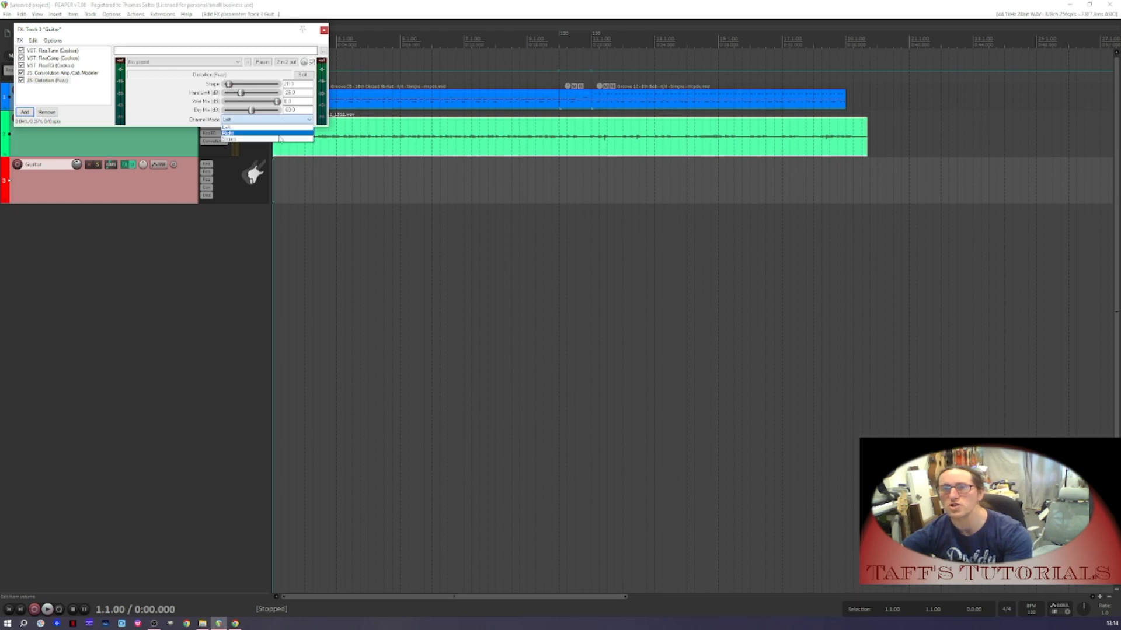
Set the fuzz distortion's channel mode to Stereo and arm the Guitar track for recording
{"action": "left_click", "coordinate": [277, 136]}
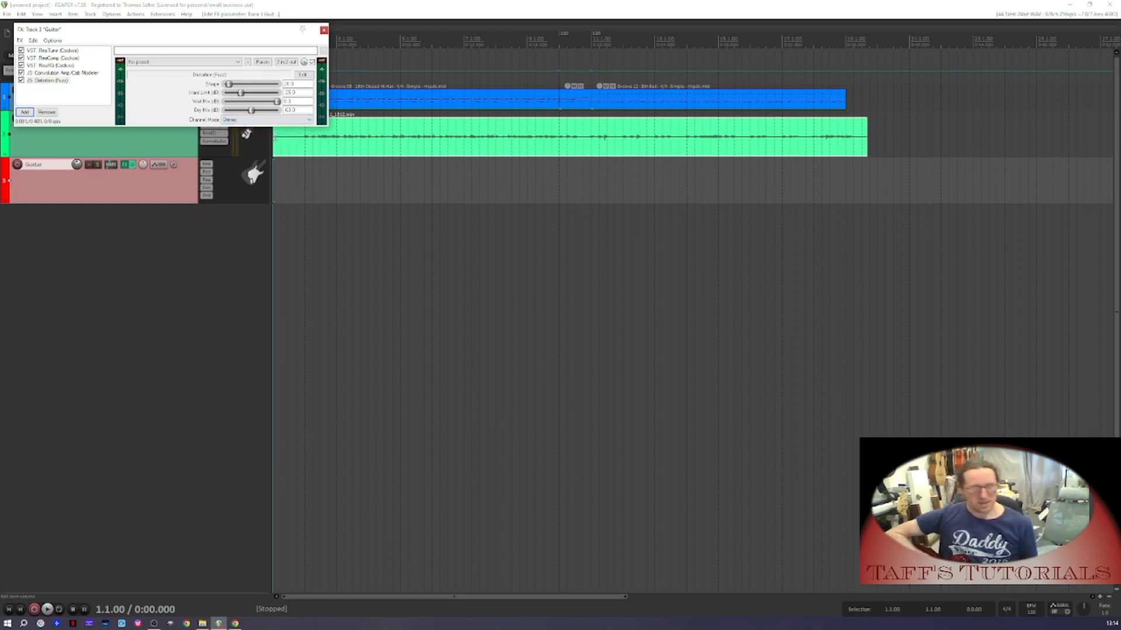
{"action": "left_click", "coordinate": [18, 164]}
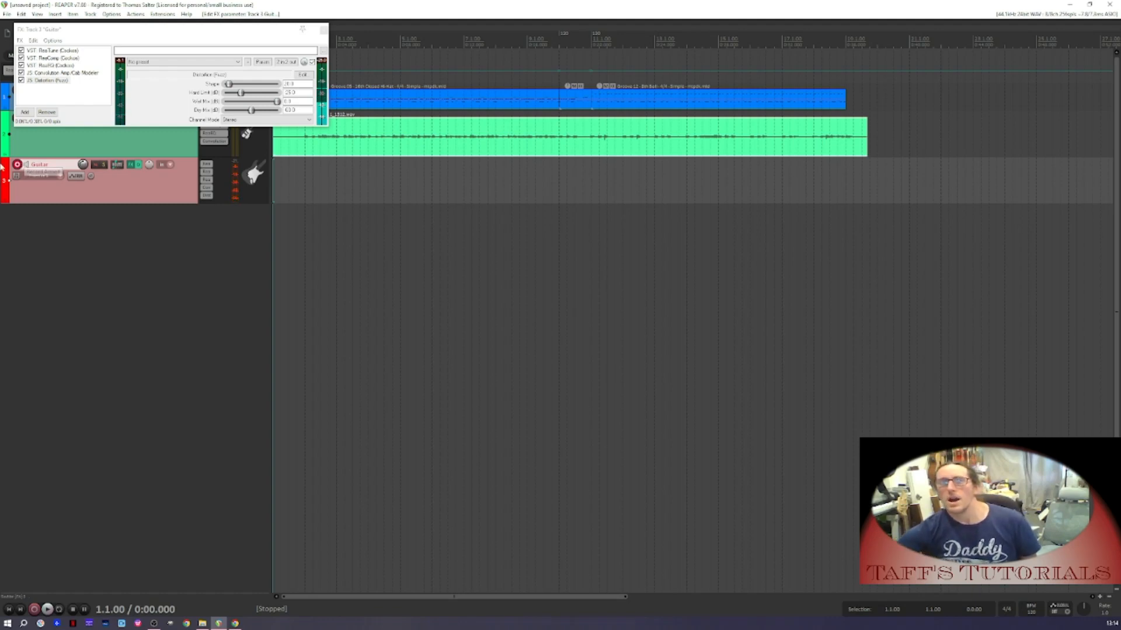
Add ReaVerbate to the end of the Guitar track's effects chain and load its "insert - Live Vocal" preset
{"action": "left_click", "coordinate": [24, 112]}
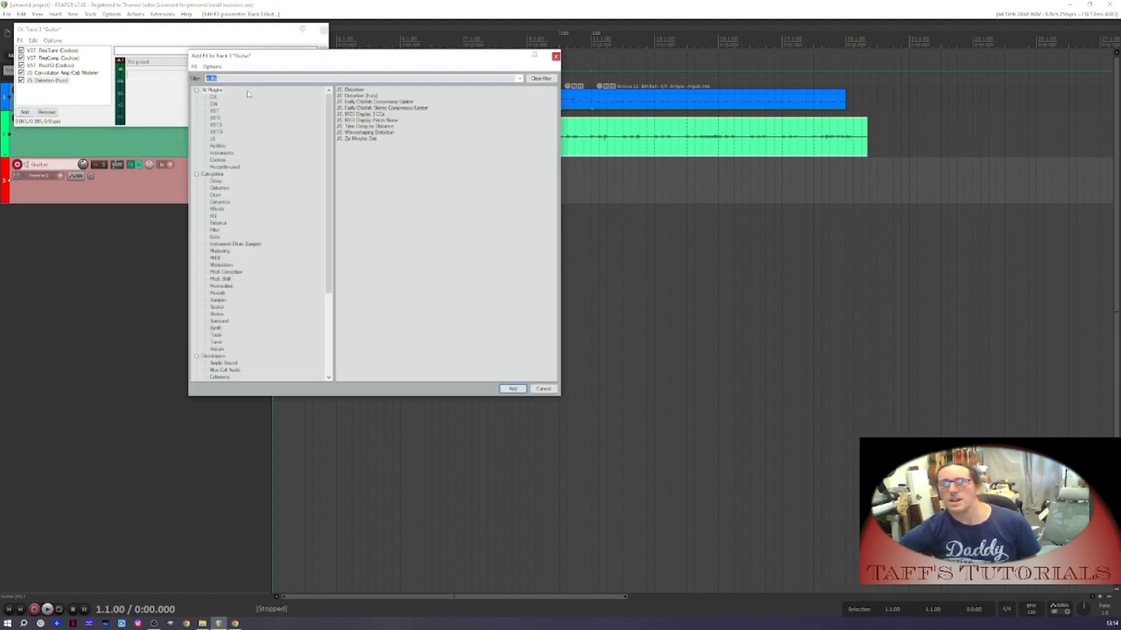
{"action": "type", "text": "re"}
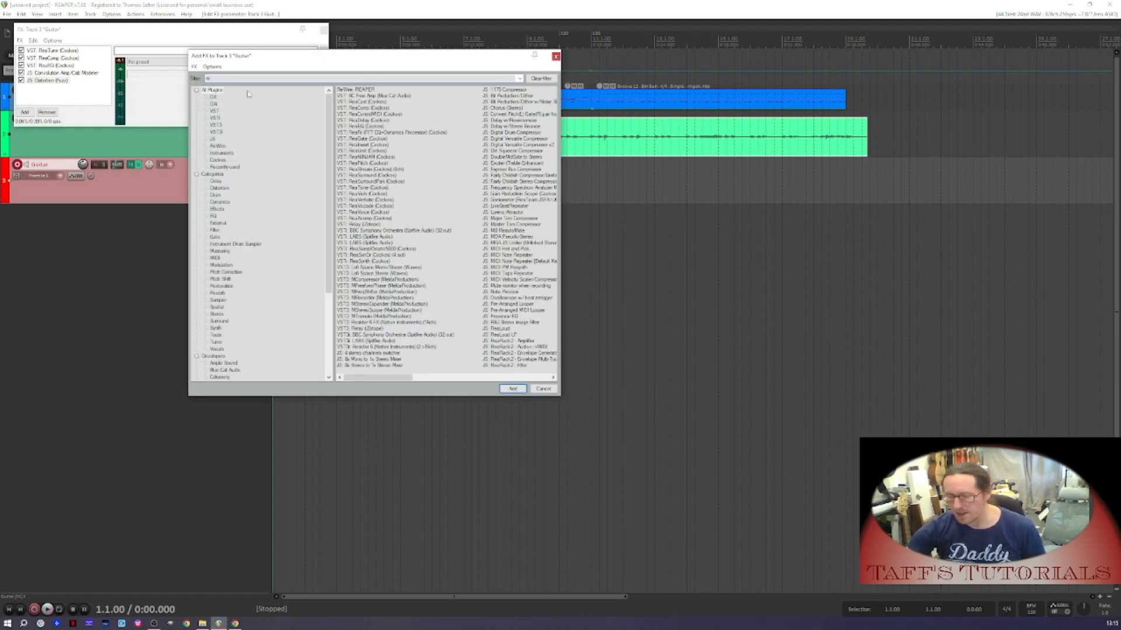
{"action": "type", "text": "ave"}
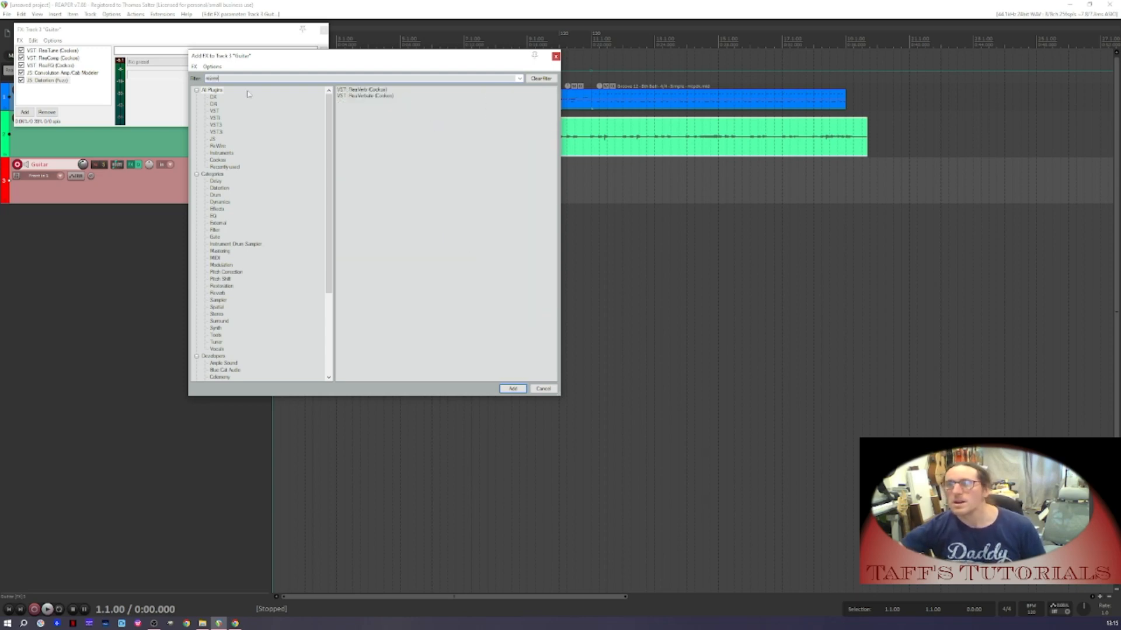
{"action": "double_click", "coordinate": [350, 95]}
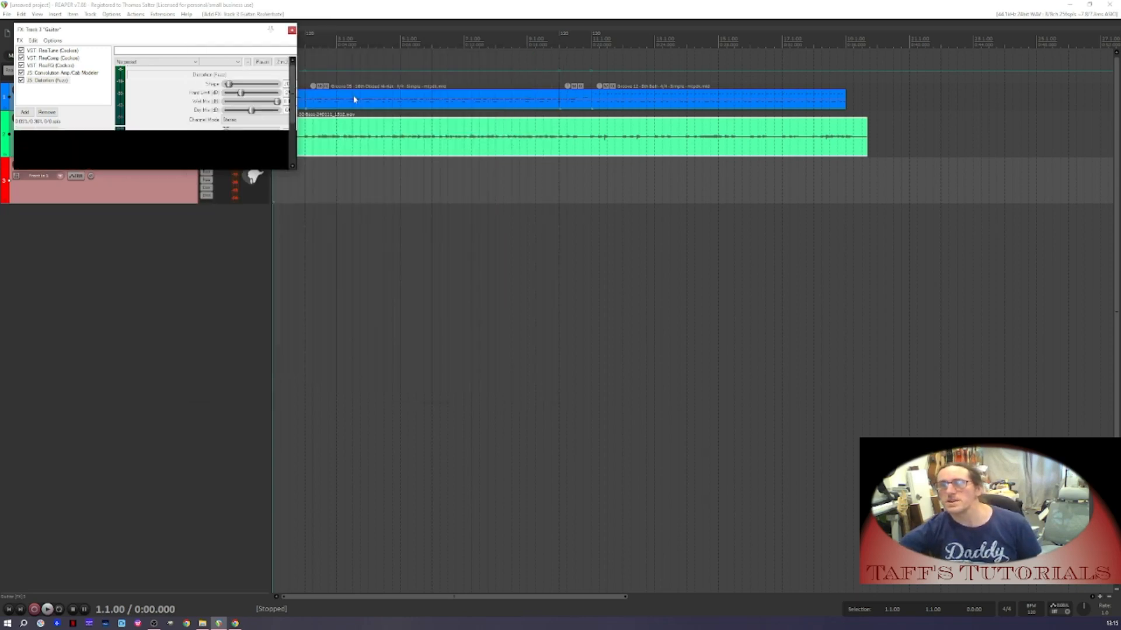
{"action": "left_click", "coordinate": [173, 63]}
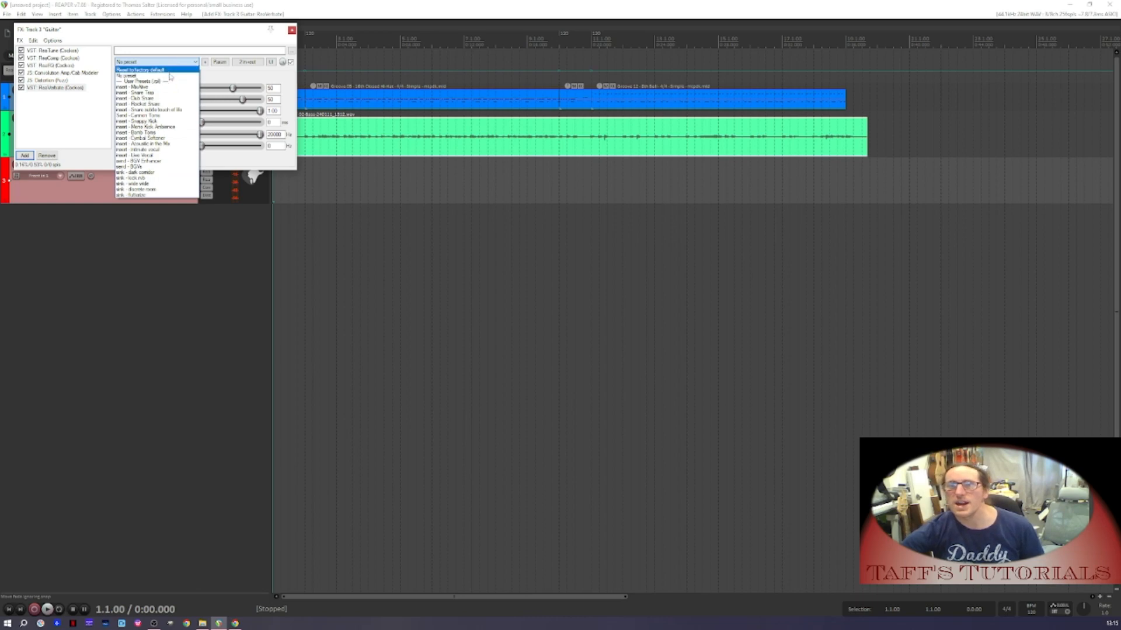
{"action": "left_click", "coordinate": [157, 156]}
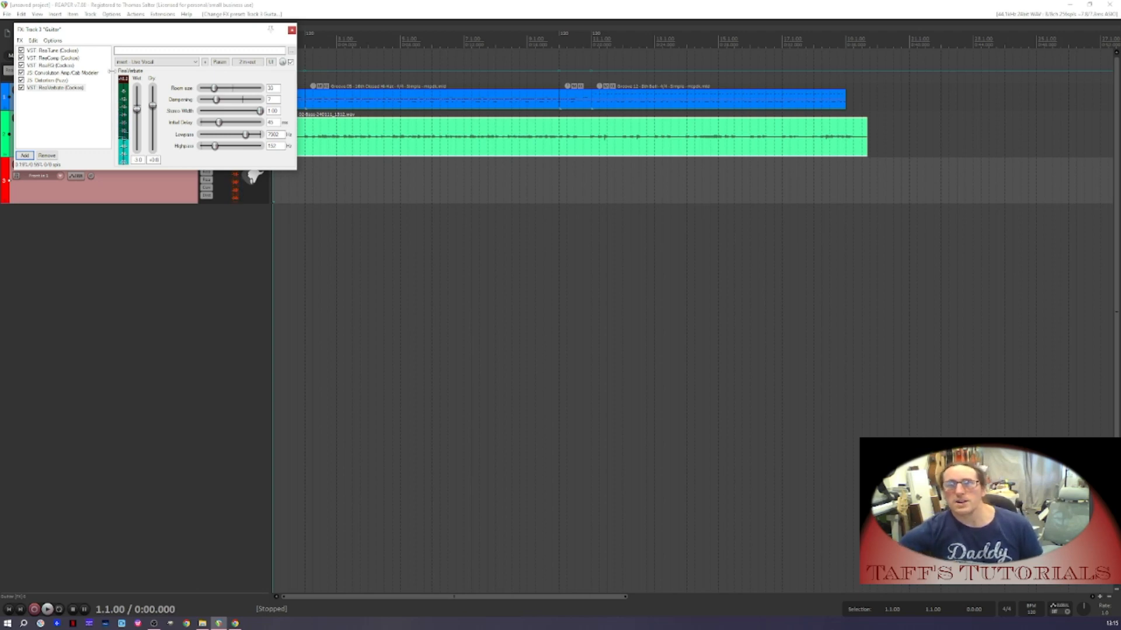
Search the plugins for "gate" and add ReaGate after ReaVerbate on the Guitar track
{"action": "left_click", "coordinate": [61, 51]}
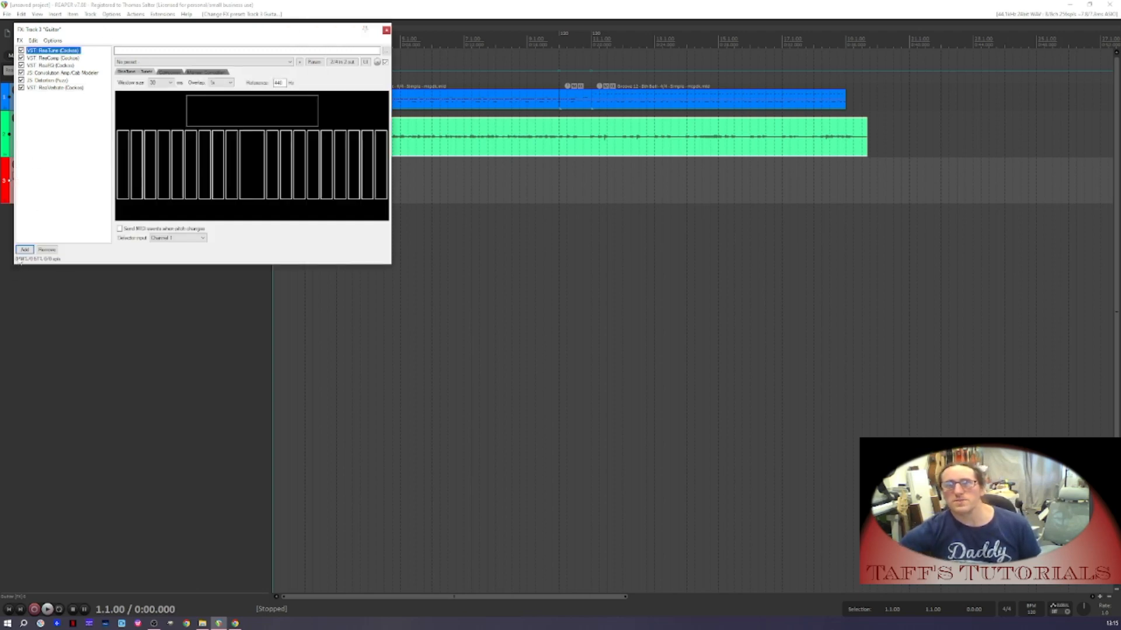
{"action": "left_click", "coordinate": [24, 249]}
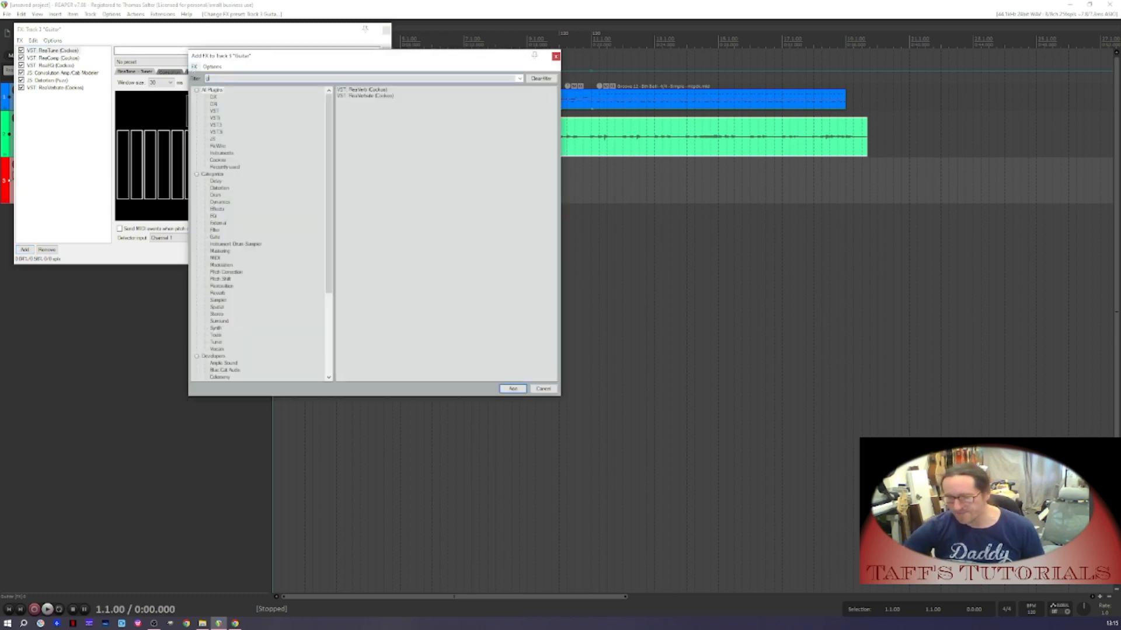
{"action": "type", "text": "gt"}
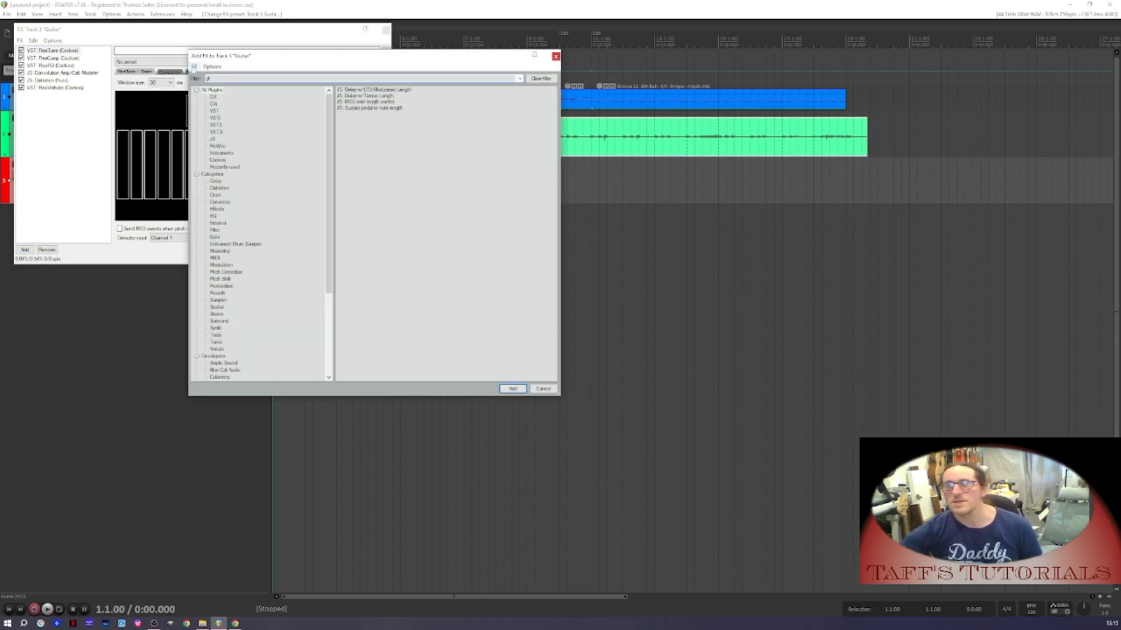
{"action": "key", "text": "BackSpace"}
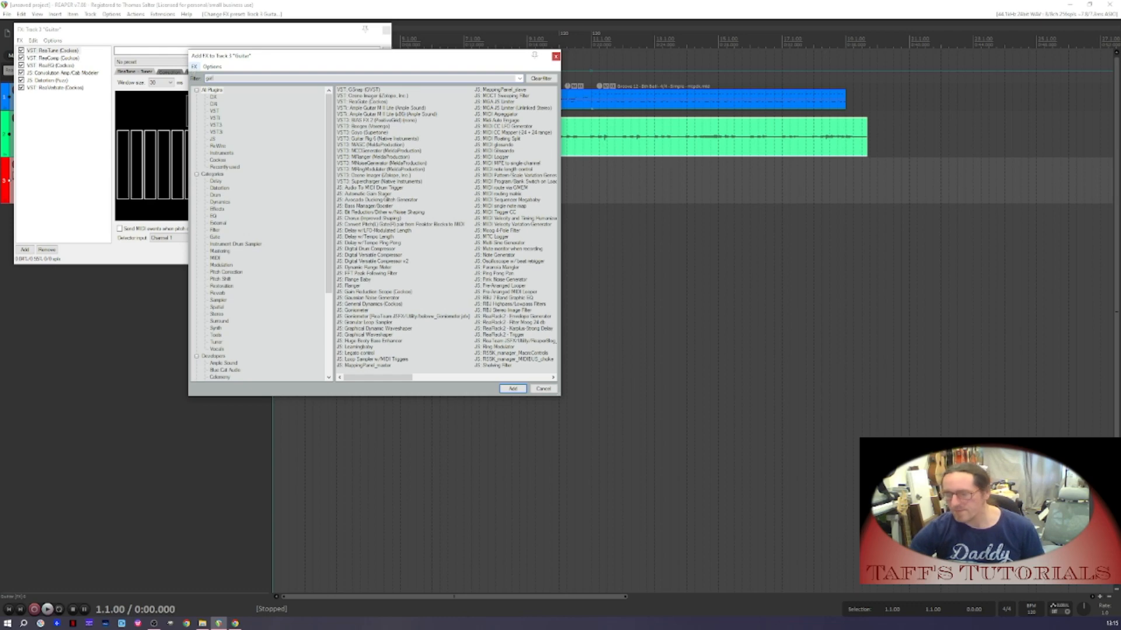
{"action": "type", "text": "ate"}
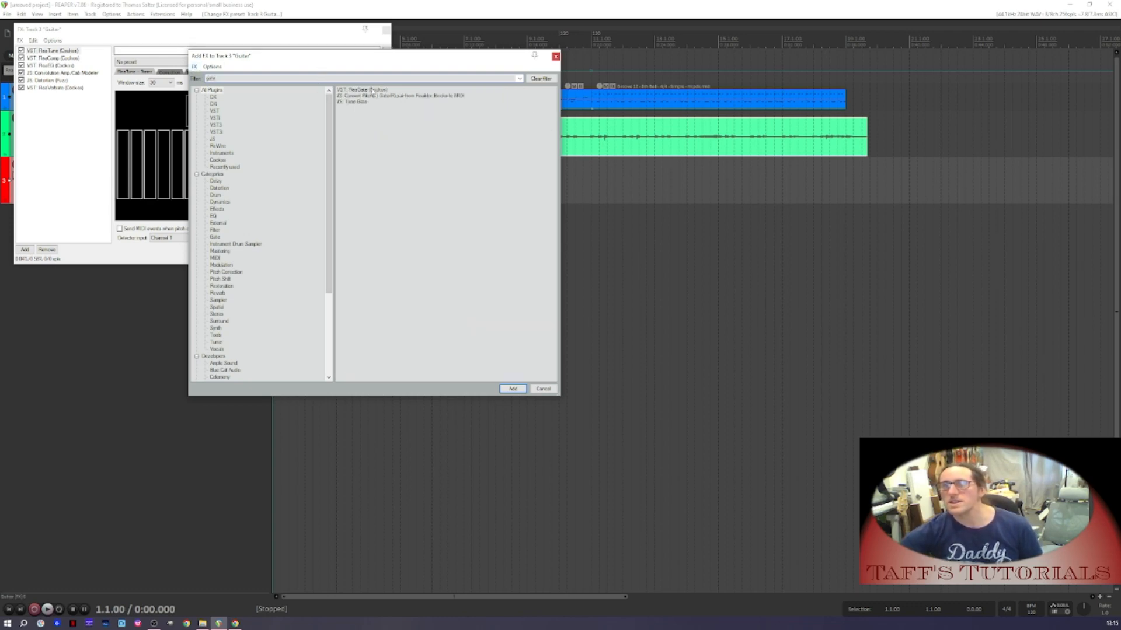
{"action": "double_click", "coordinate": [362, 90]}
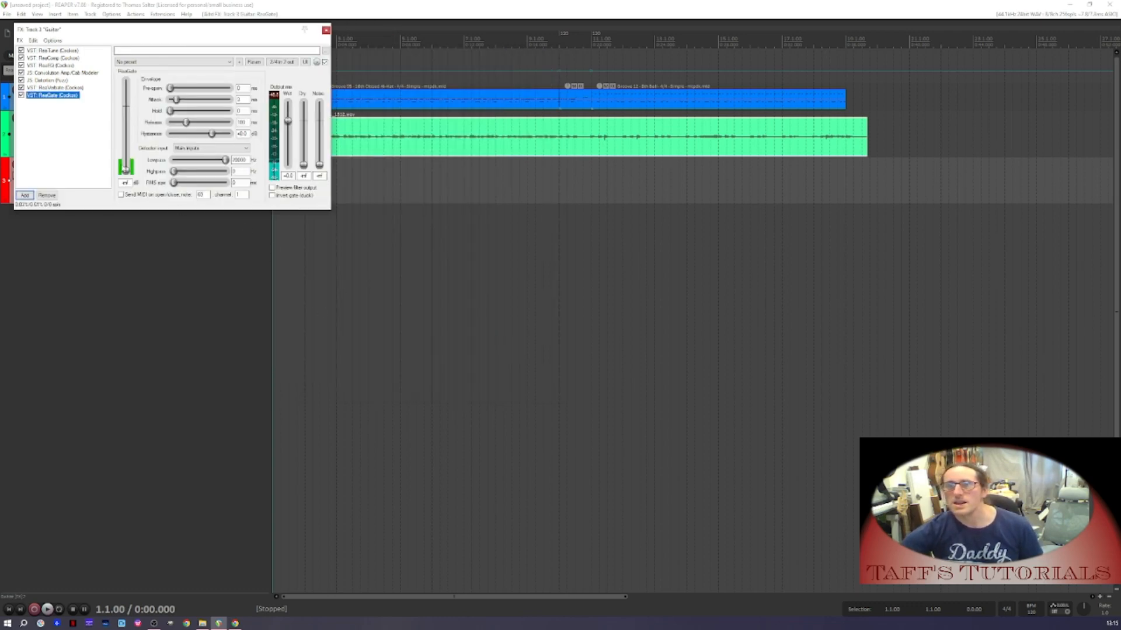
Raise the Guitar track's ReaGate threshold to about -41 dB, set the release to 0 ms, and close the effects window
{"action": "left_click_drag", "start_coordinate": [125, 169], "coordinate": [126, 157]}
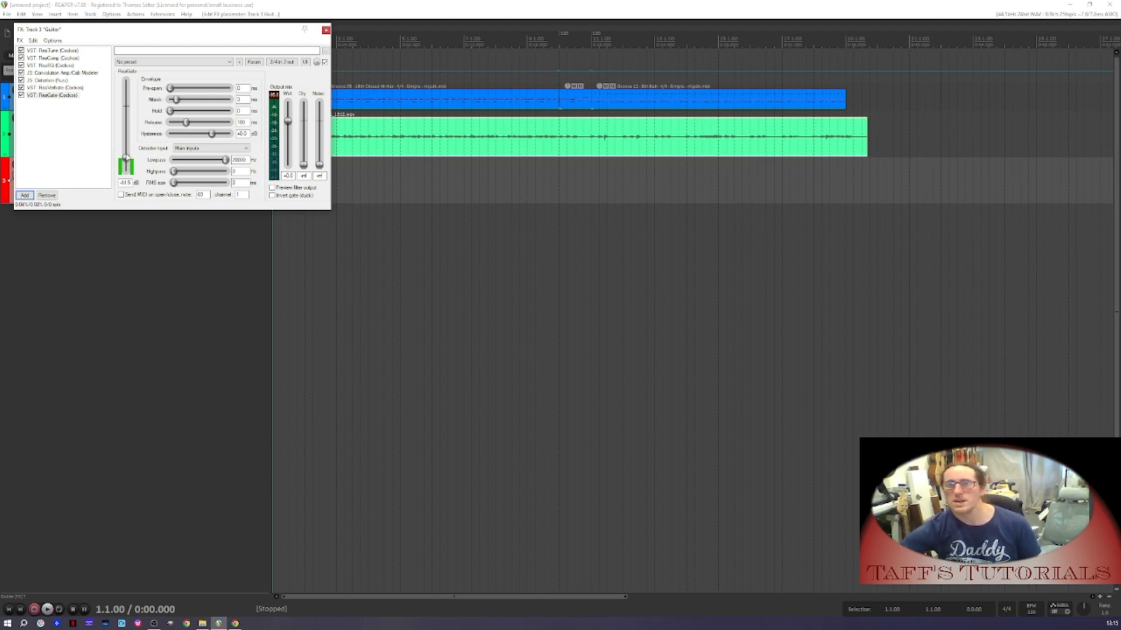
{"action": "left_click_drag", "start_coordinate": [125, 157], "coordinate": [126, 155]}
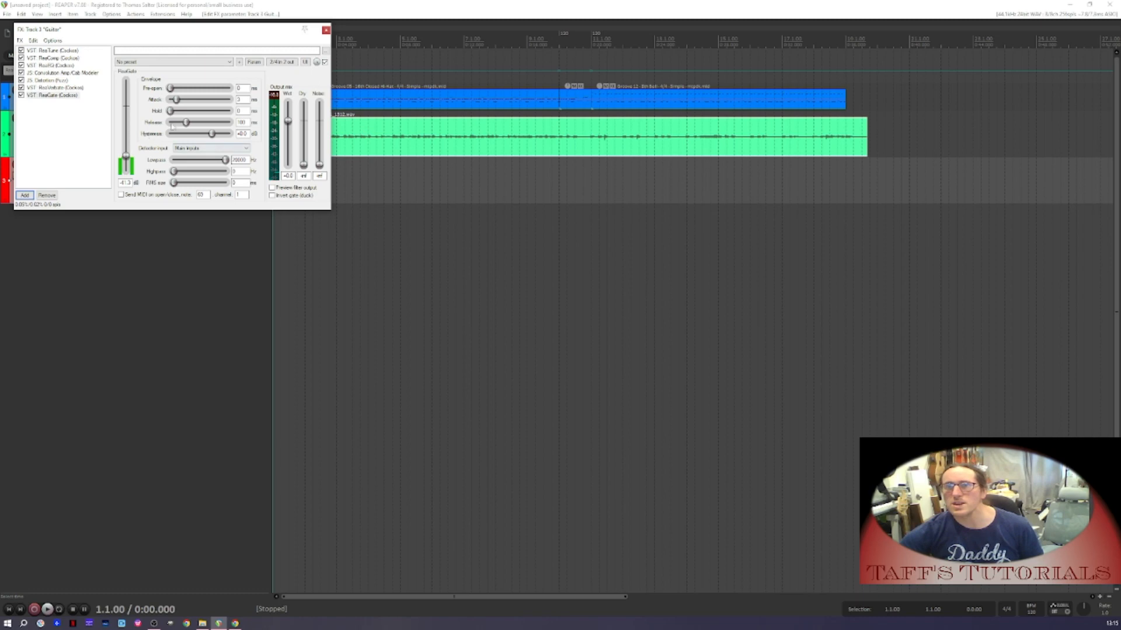
{"action": "left_click_drag", "start_coordinate": [186, 122], "coordinate": [163, 123]}
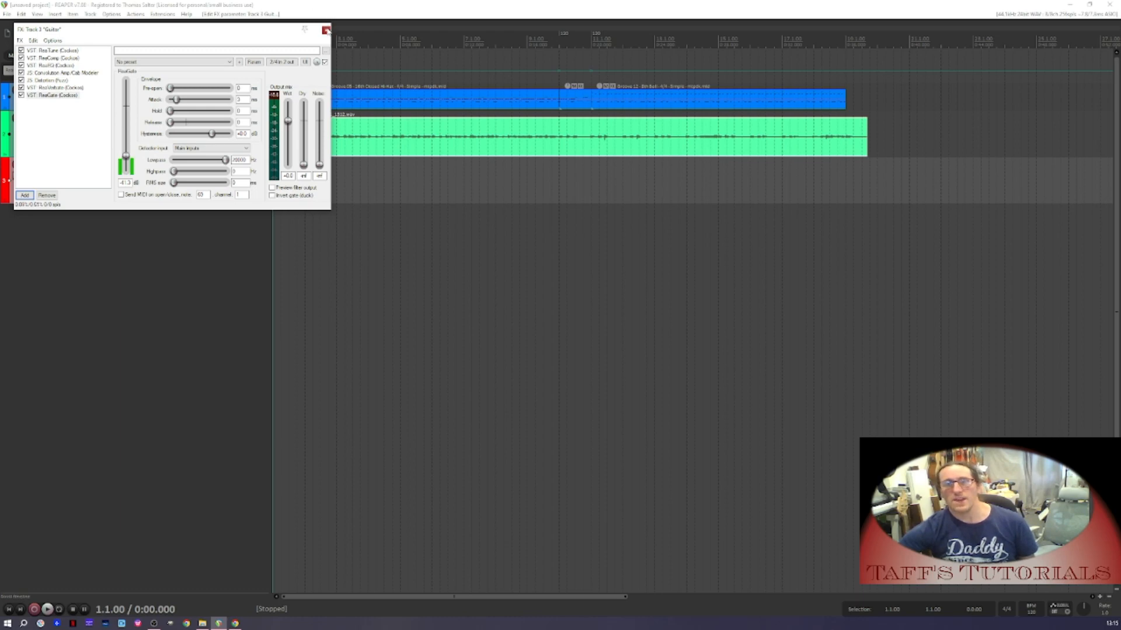
{"action": "left_click", "coordinate": [326, 30]}
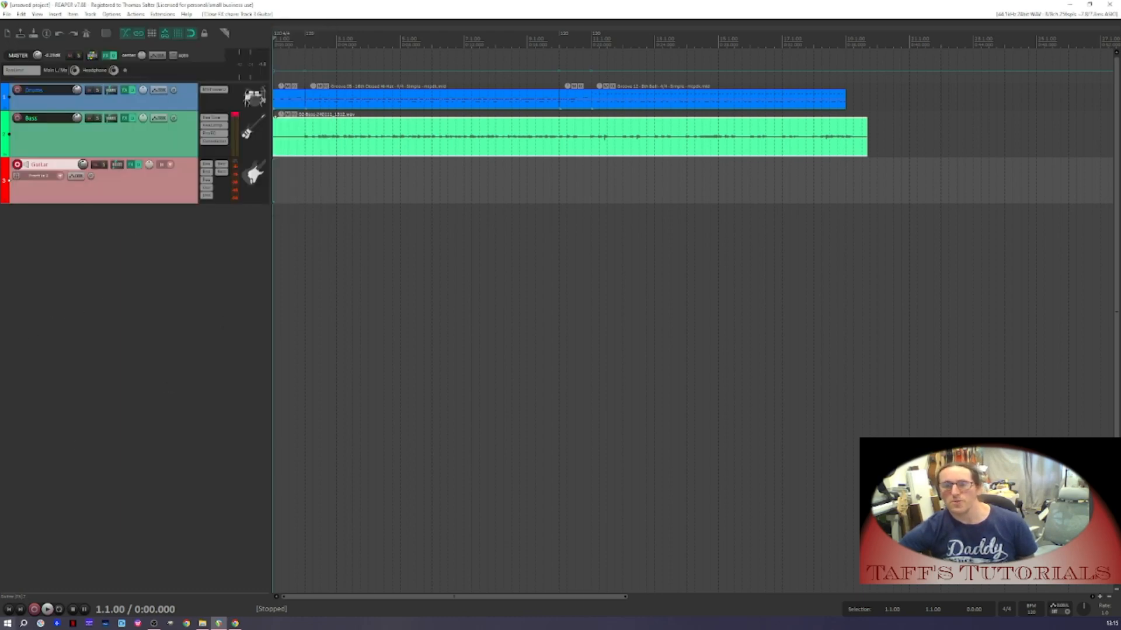
Record a guitar take from the project start past the end of the bass, keep the recorded file, and disarm the Guitar track
{"action": "left_click", "coordinate": [35, 610]}
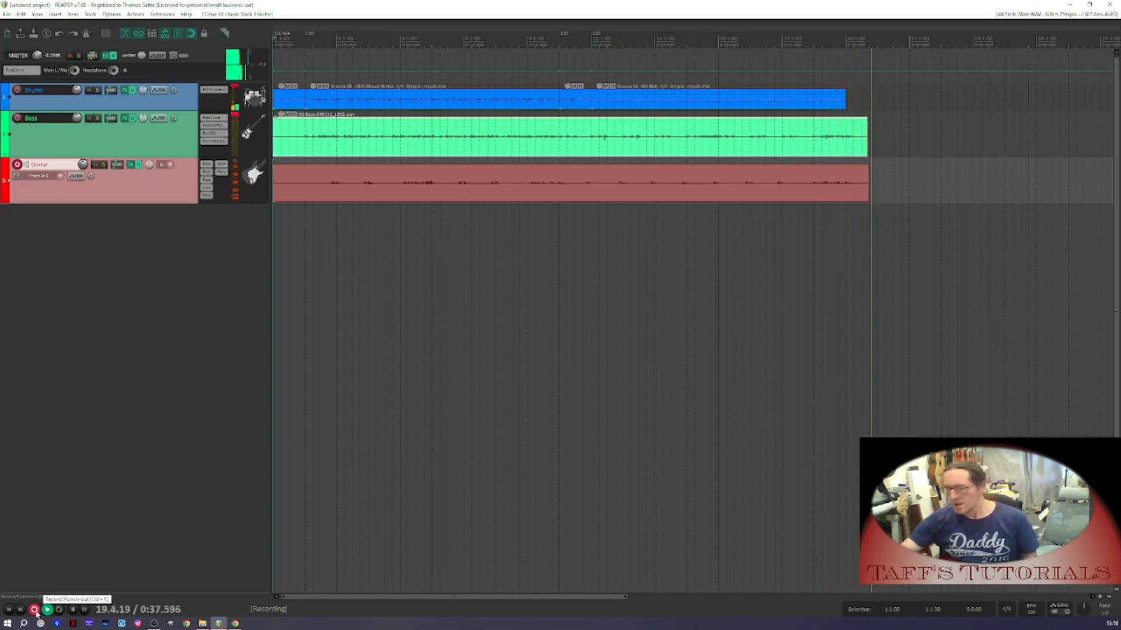
{"action": "left_click", "coordinate": [34, 610]}
{"action": "key", "text": "Return"}
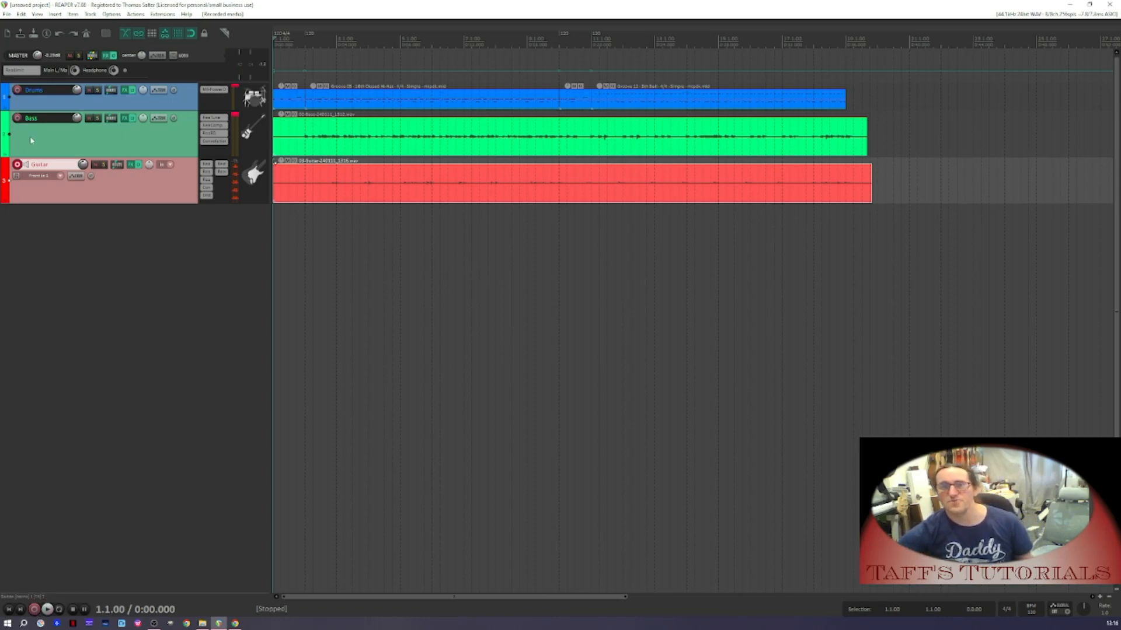
{"action": "left_click", "coordinate": [17, 165]}
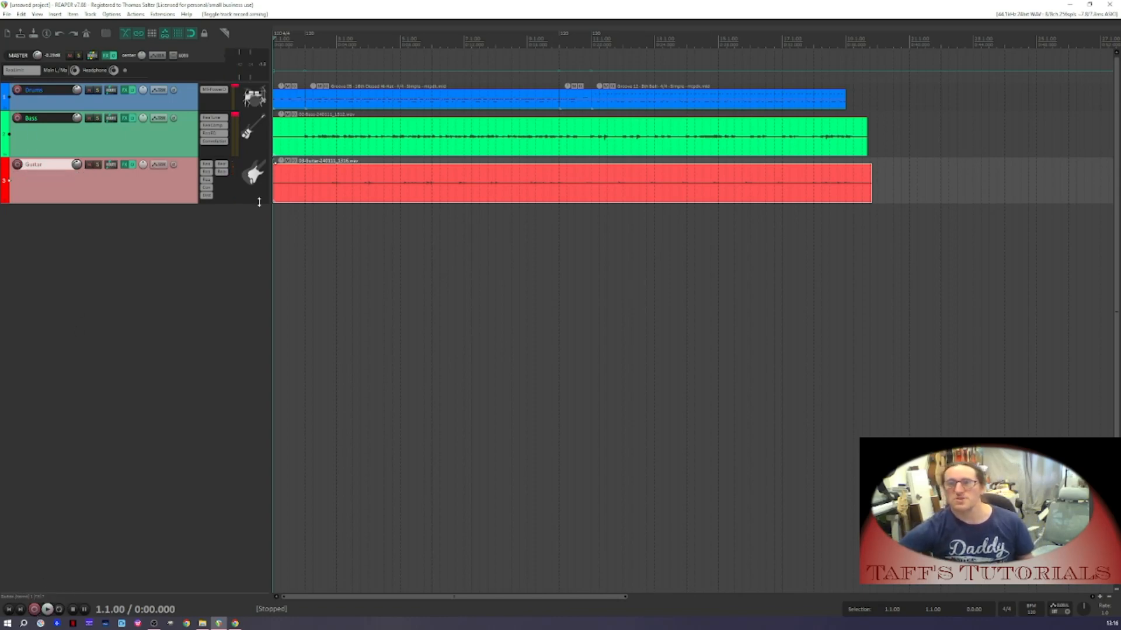
Play back the drums, bass and recorded guitar together from the project start, then stop playback
{"action": "key", "text": "space"}
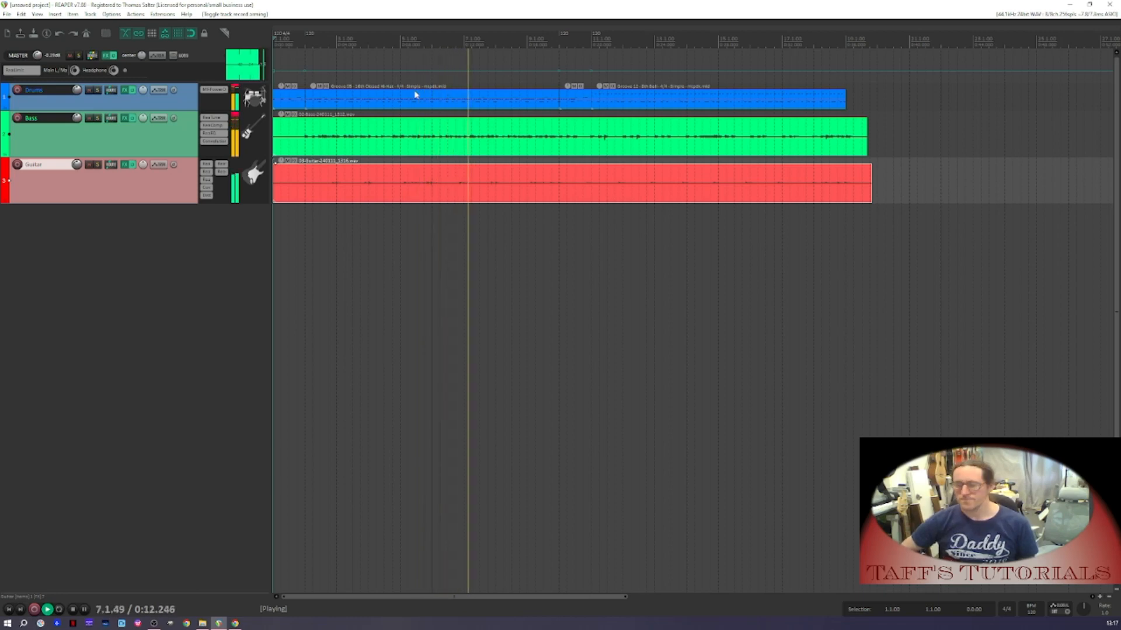
{"action": "key", "text": "space"}
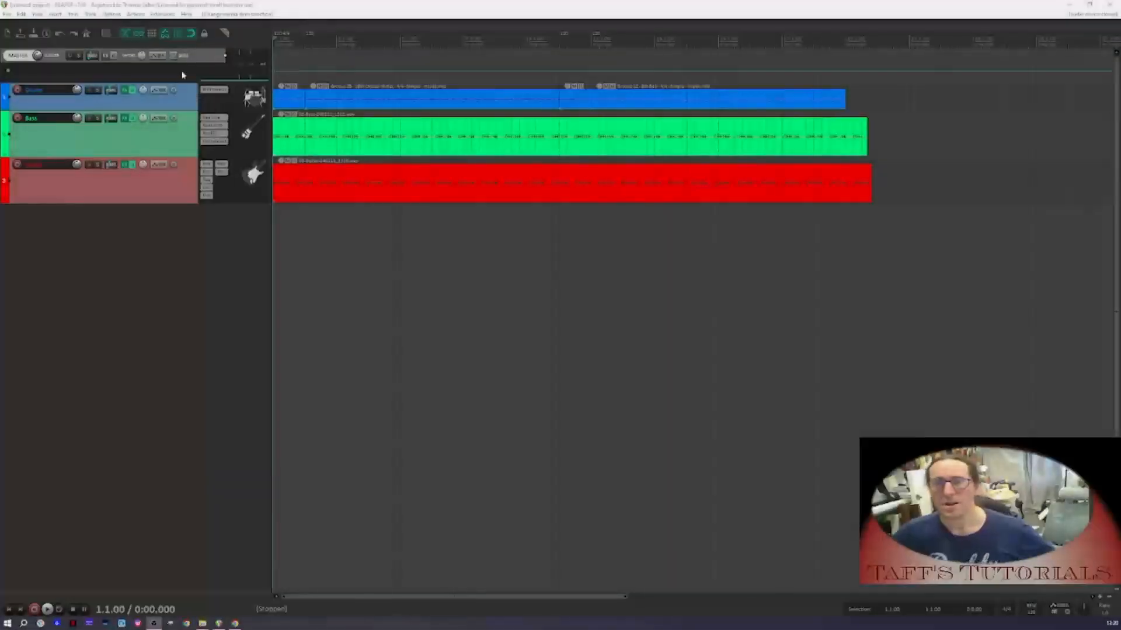
{"action": "left_click", "coordinate": [91, 56]}
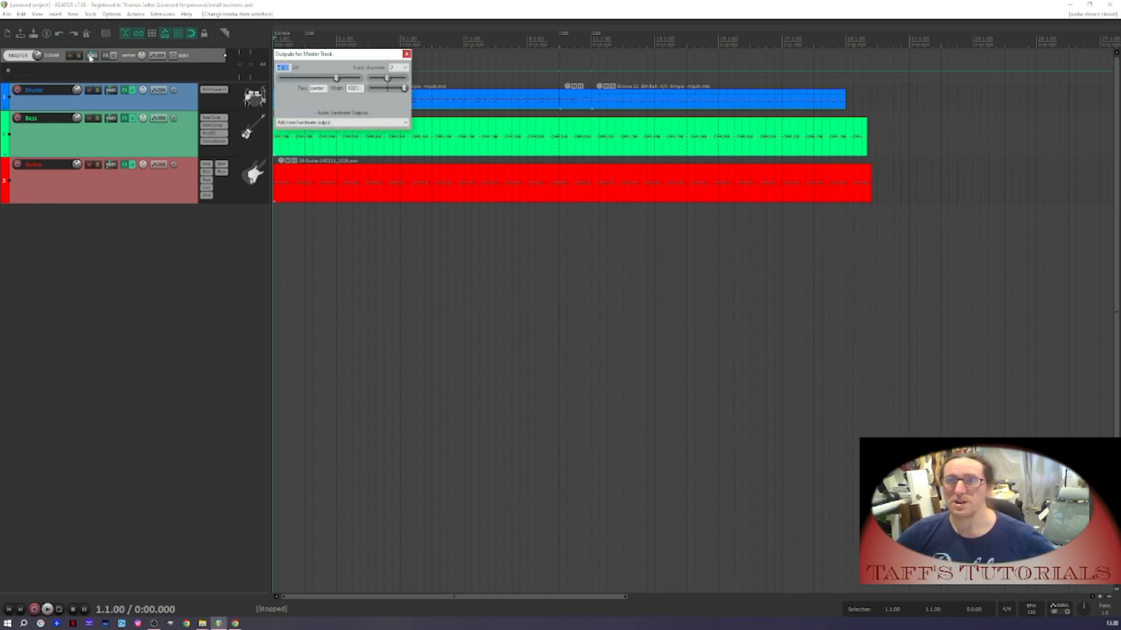
{"action": "left_click", "coordinate": [305, 122]}
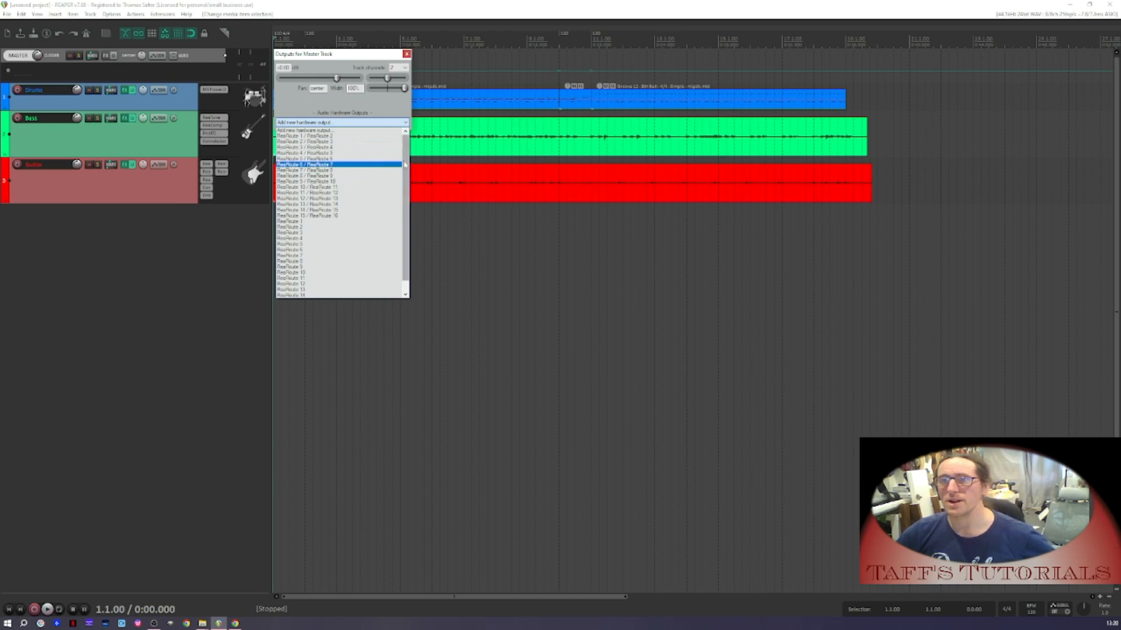
{"action": "left_click", "coordinate": [407, 54]}
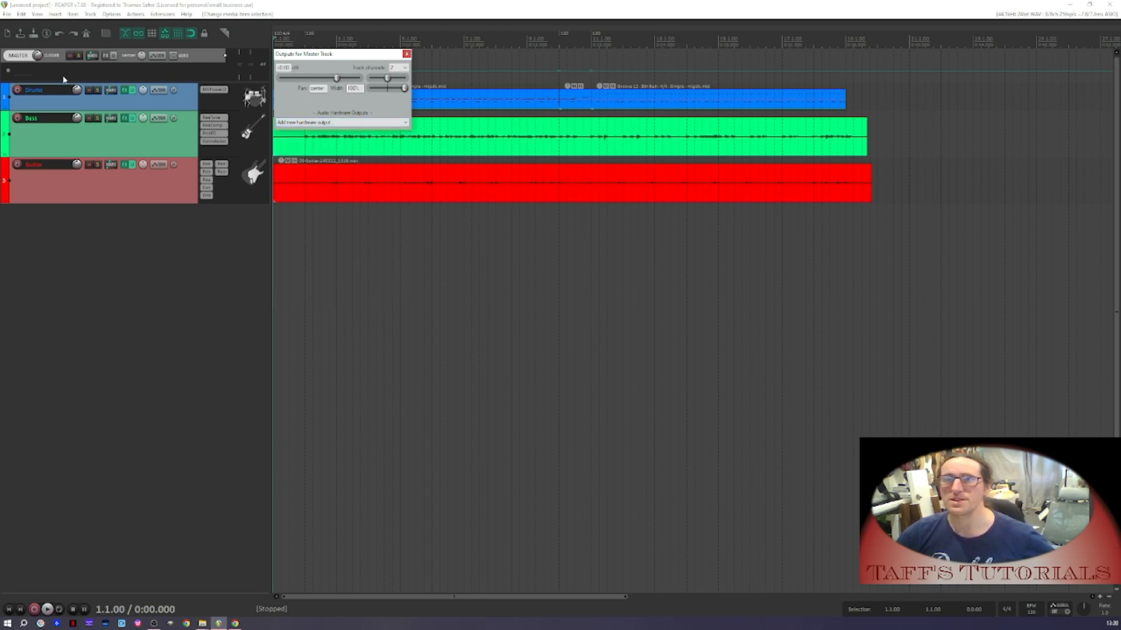
{"action": "left_click", "coordinate": [407, 54]}
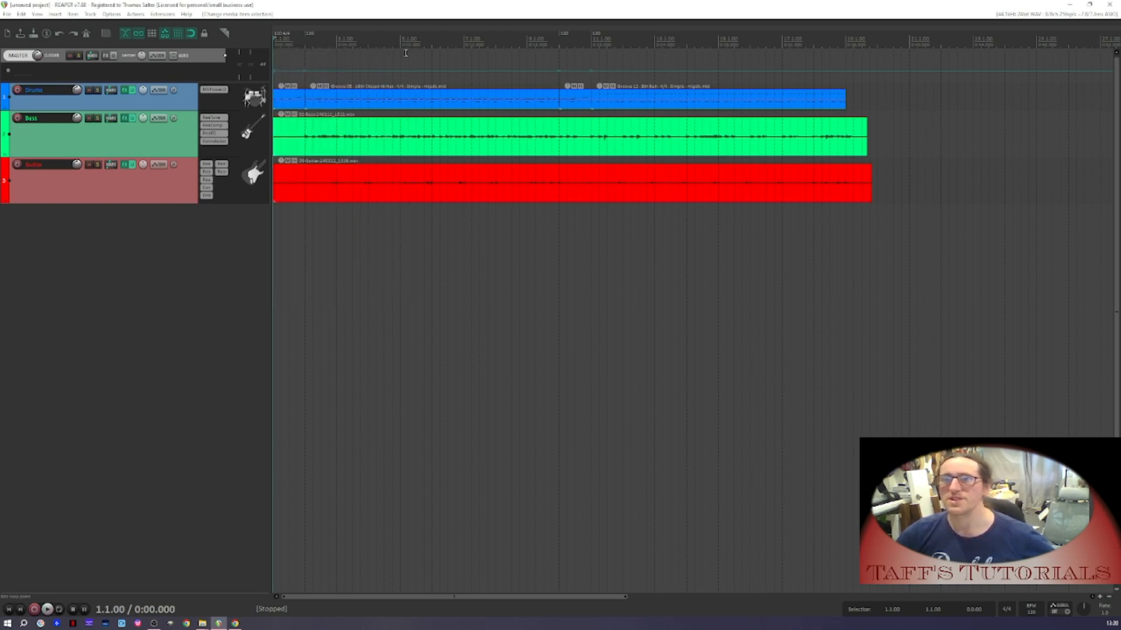
{"action": "left_click", "coordinate": [106, 57]}
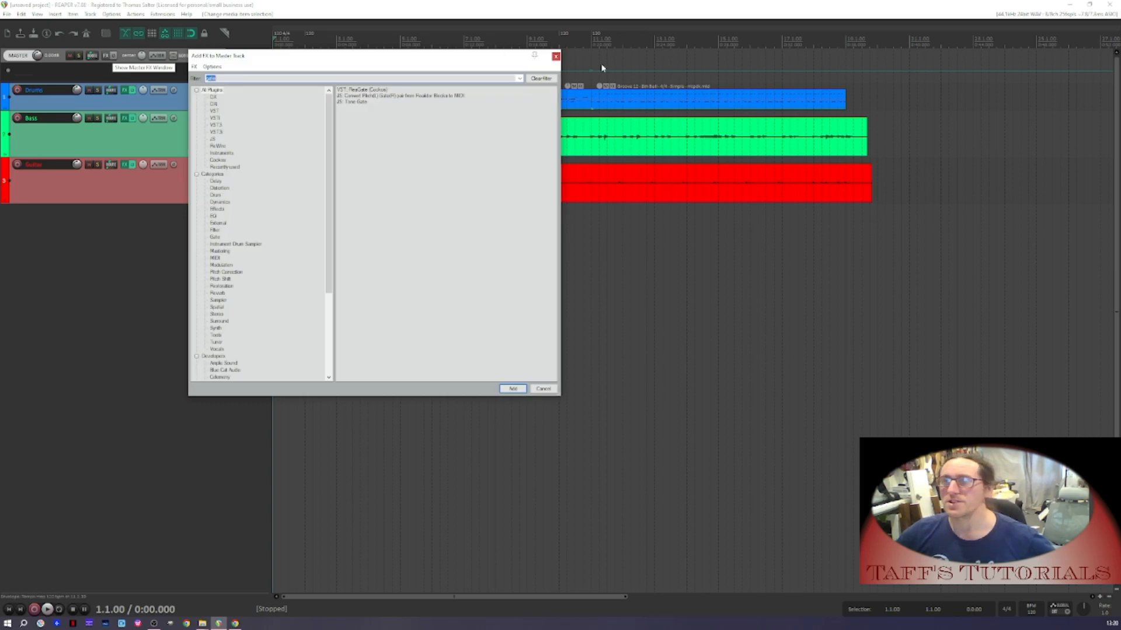
{"action": "left_click", "coordinate": [555, 56]}
Add Headphones L / Headphones R as a hardware output of the master track and close its routing window
{"action": "left_click", "coordinate": [94, 57]}
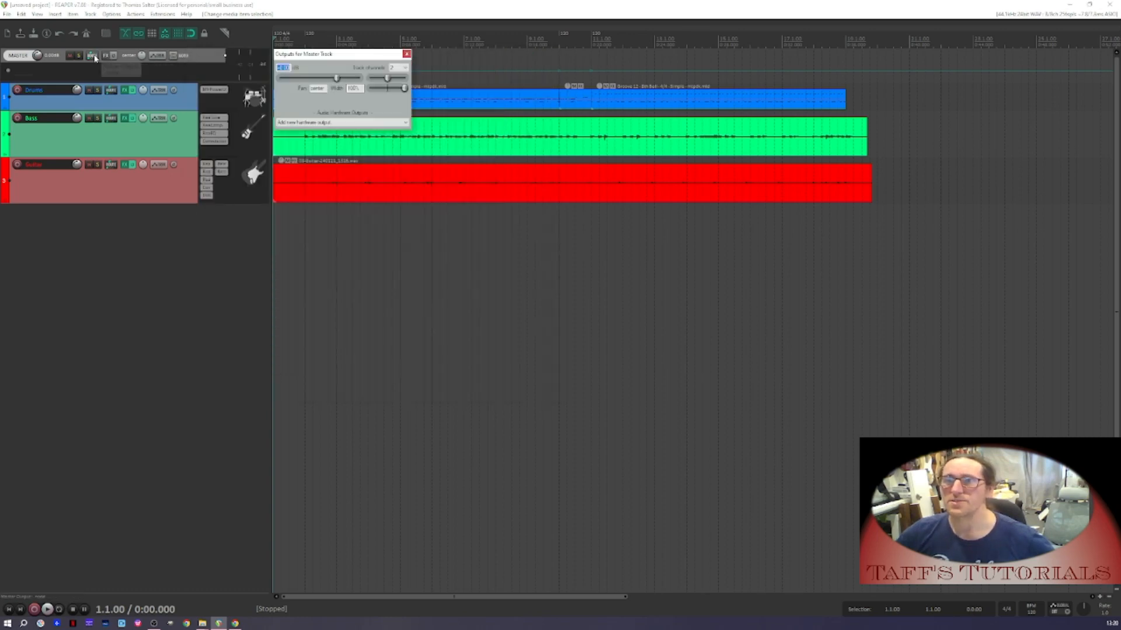
{"action": "left_click", "coordinate": [358, 122]}
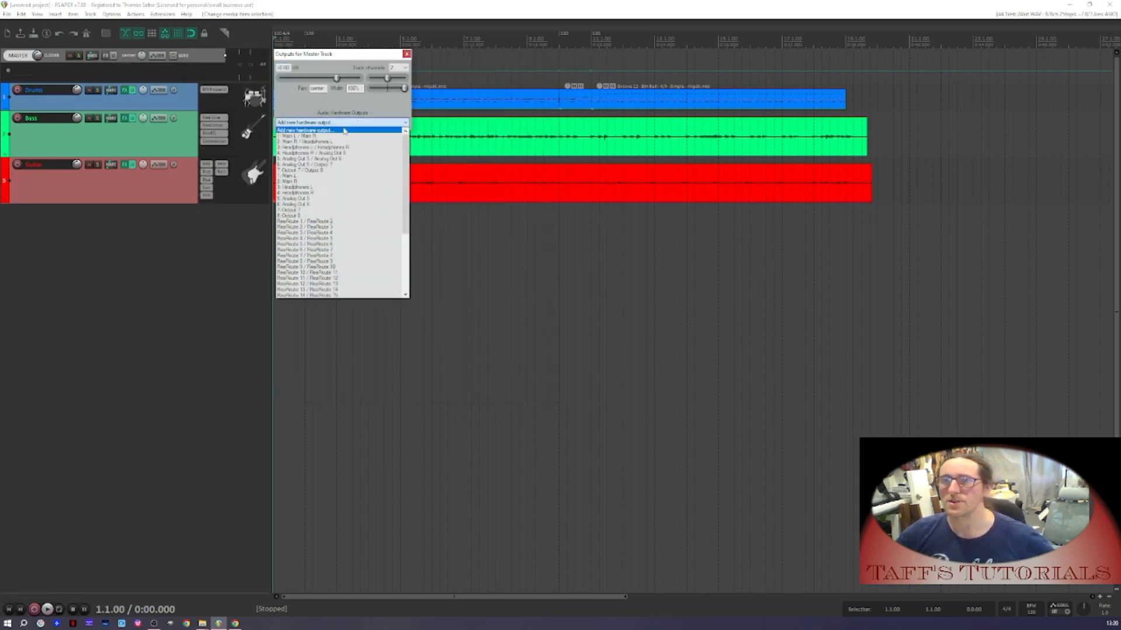
{"action": "mouse_move", "coordinate": [405, 210]}
{"action": "left_mouse_down"}
{"action": "mouse_move", "coordinate": [405, 270]}
{"action": "mouse_move", "coordinate": [408, 202]}
{"action": "left_mouse_up"}
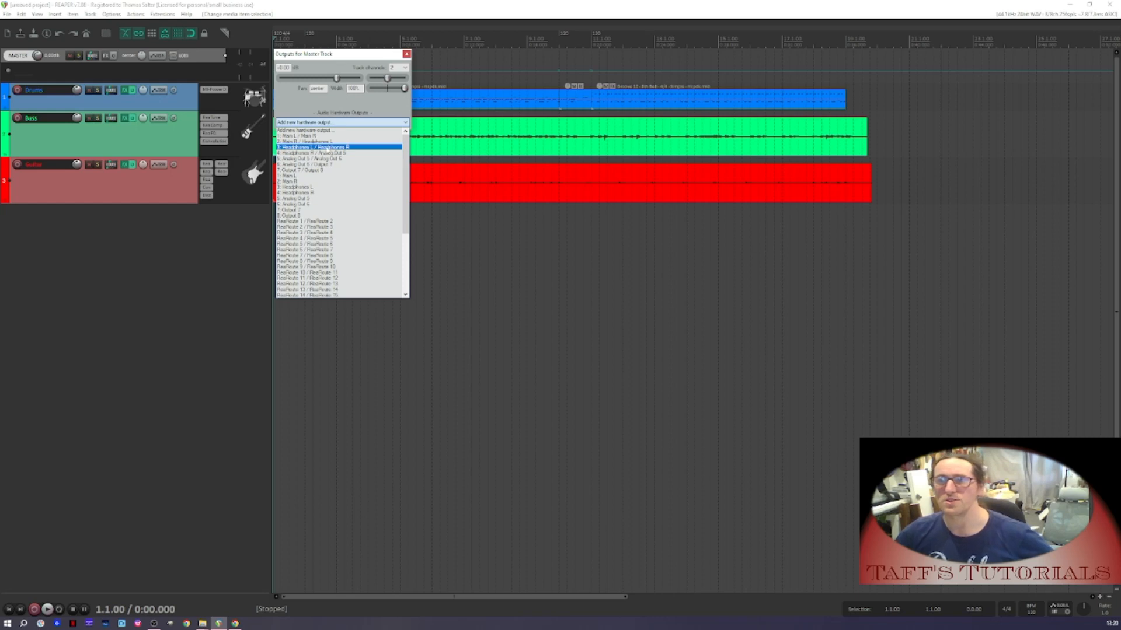
{"action": "left_click", "coordinate": [330, 148]}
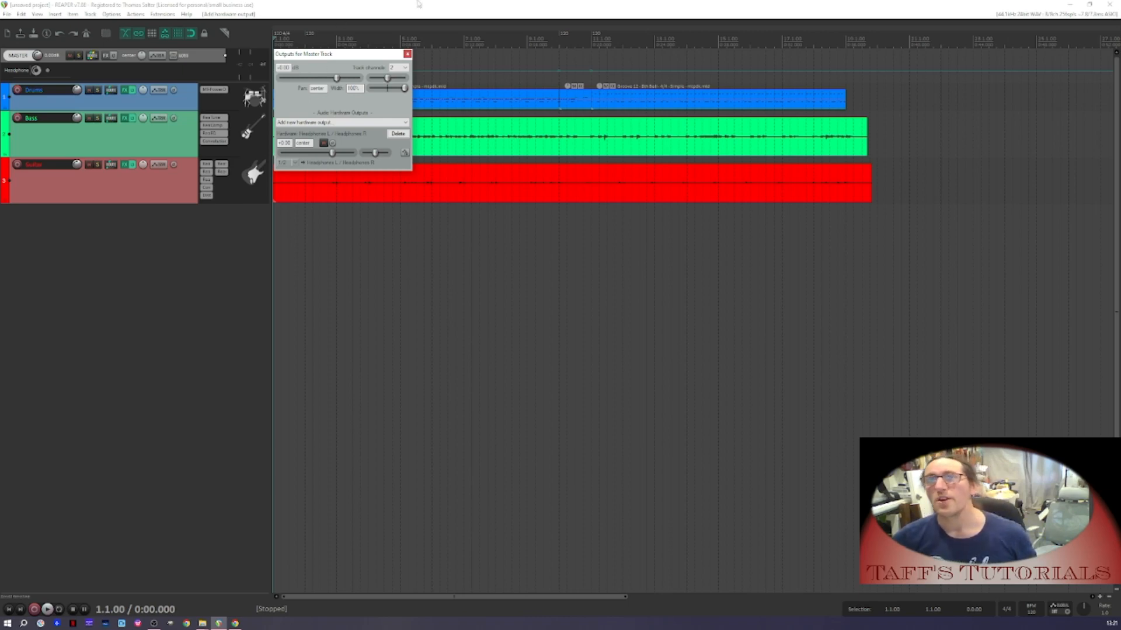
{"action": "left_click", "coordinate": [407, 54]}
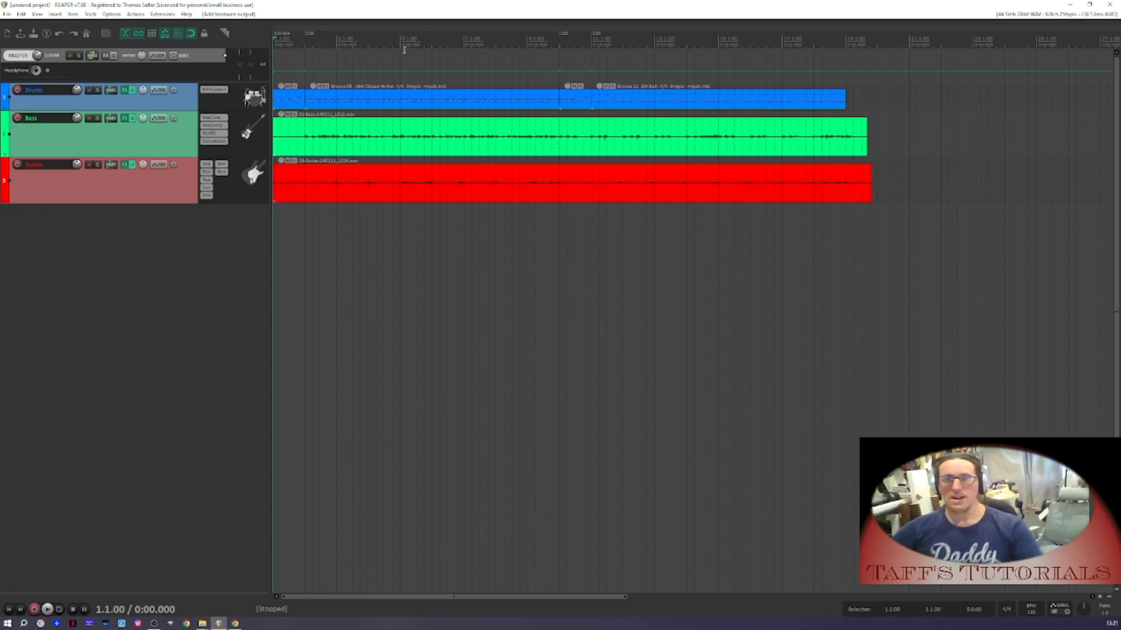
Add a new track below the Guitar track and name it Vocals
{"action": "double_click", "coordinate": [51, 272]}
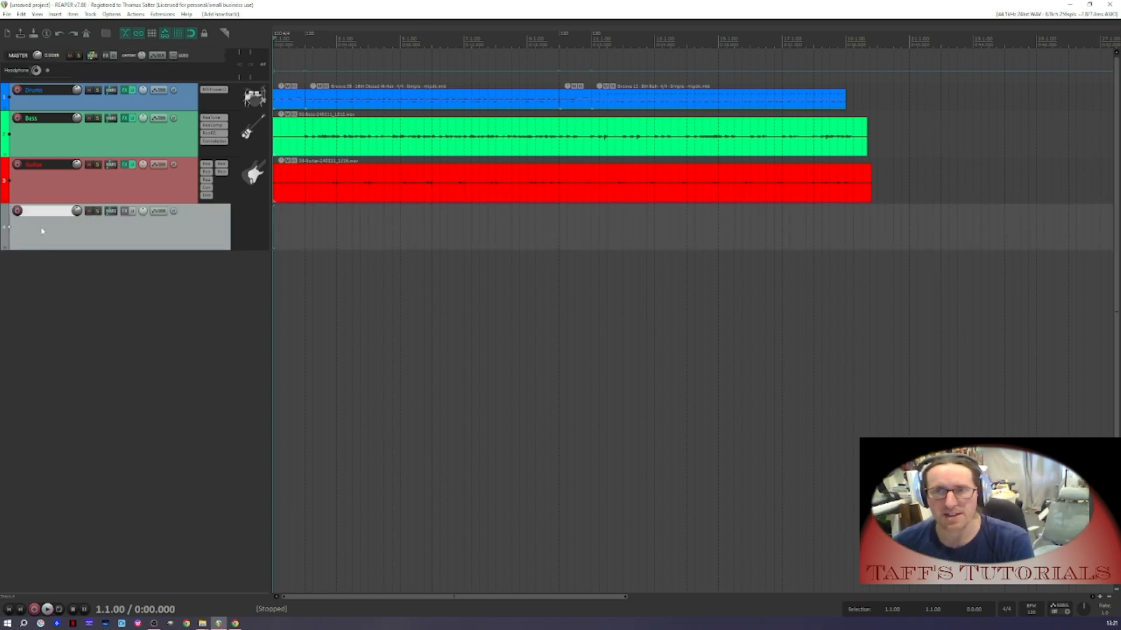
{"action": "left_click", "coordinate": [43, 213]}
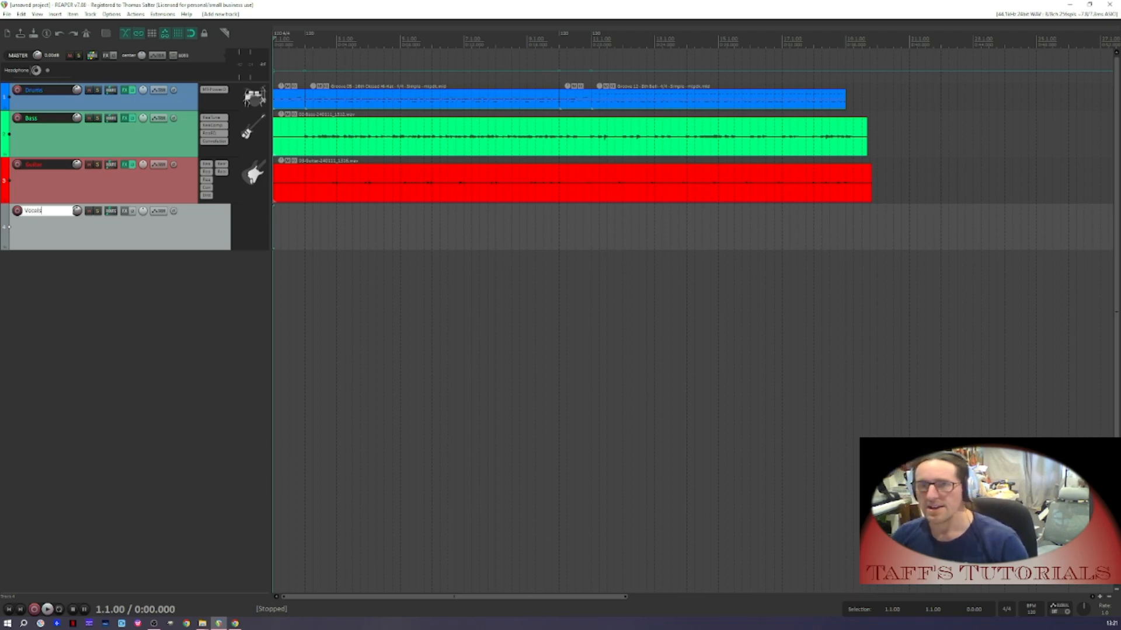
{"action": "key", "text": "Return"}
Colour the Vocals track light yellow and assign it the mic_dynamic_1 track icon
{"action": "key", "text": "c"}
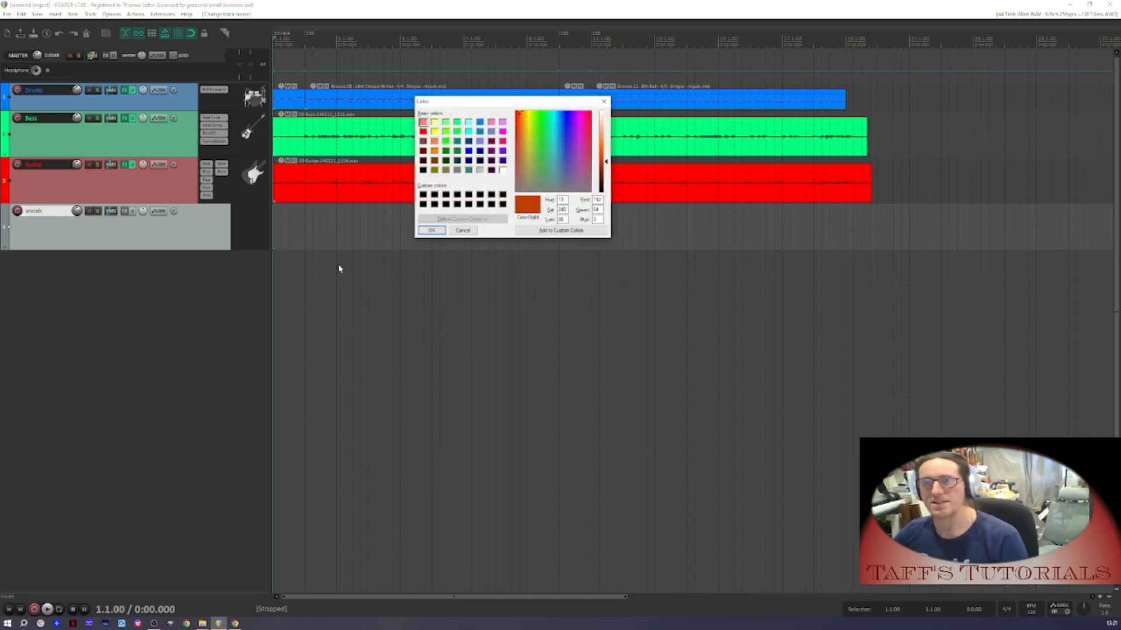
{"action": "left_click", "coordinate": [434, 121]}
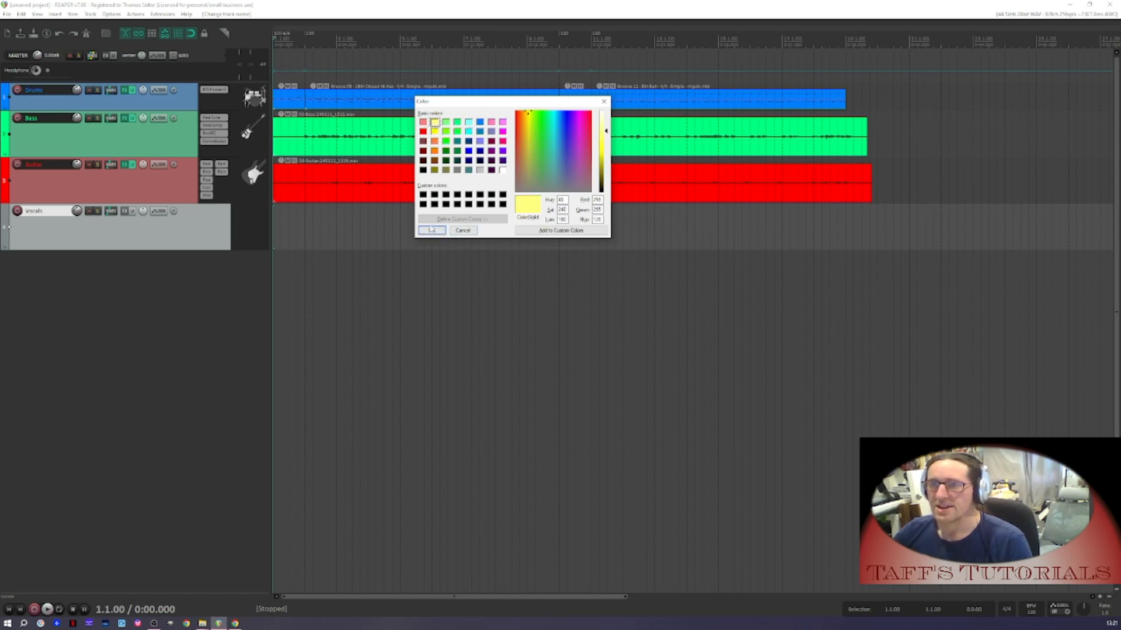
{"action": "left_click", "coordinate": [432, 229]}
{"action": "key", "text": "i"}
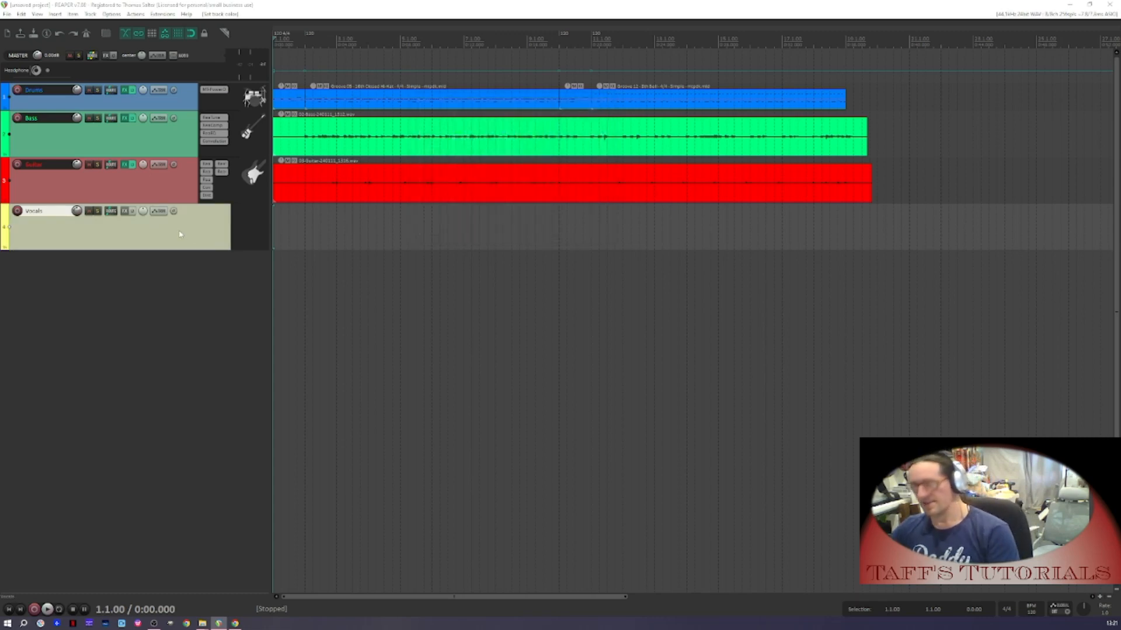
{"action": "double_click", "coordinate": [287, 298]}
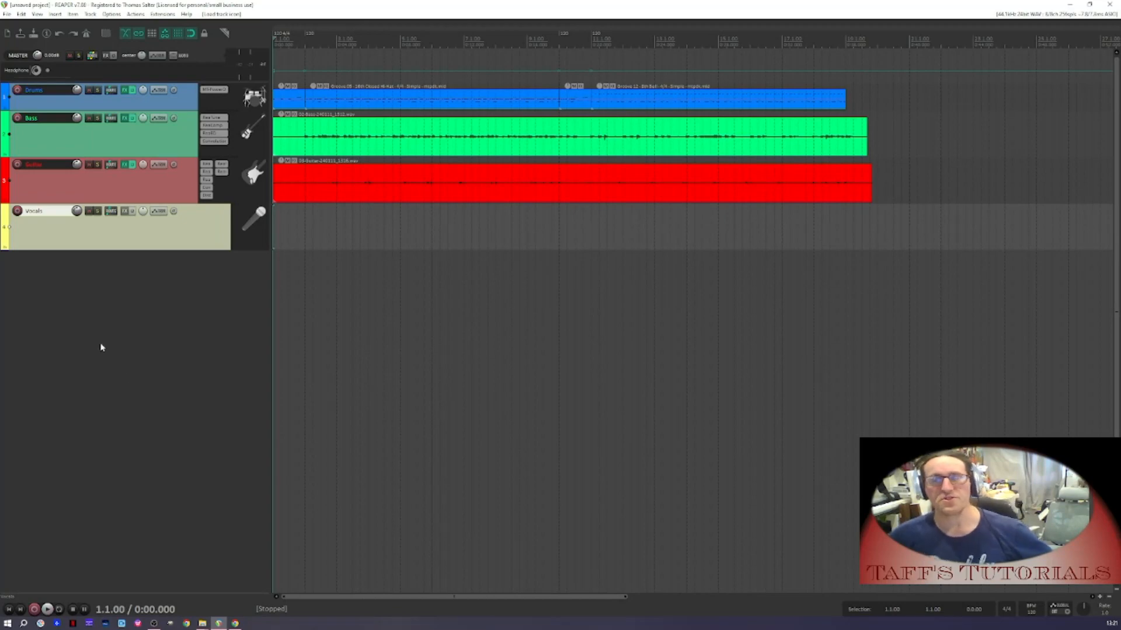
Add two more tracks below Vocals, named Reverb and Delay
{"action": "double_click", "coordinate": [71, 290]}
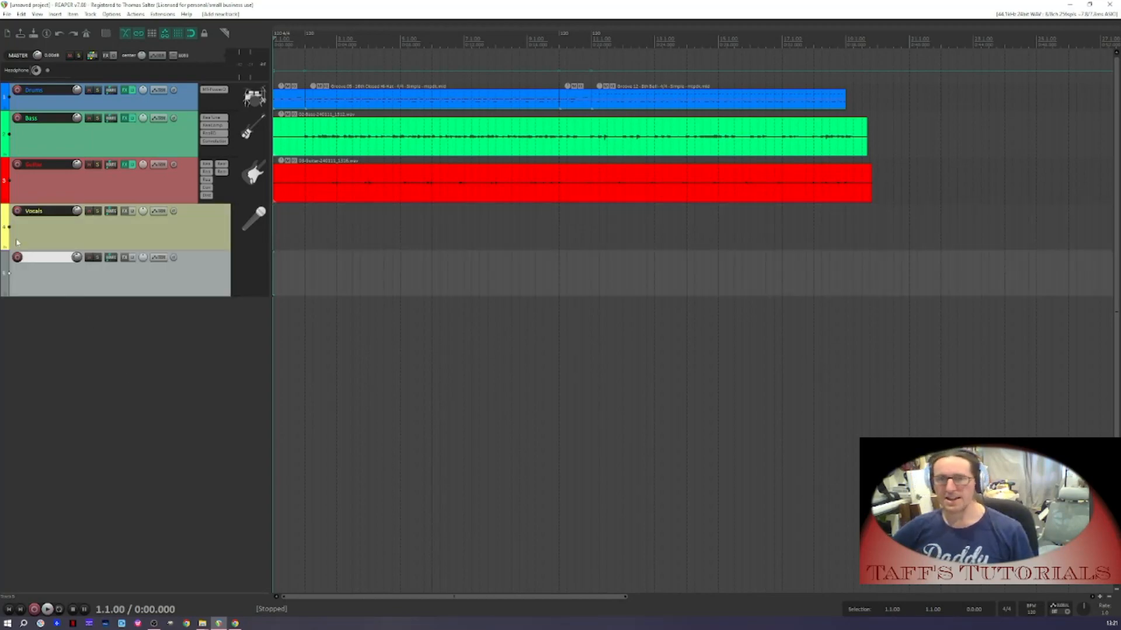
{"action": "double_click", "coordinate": [36, 260]}
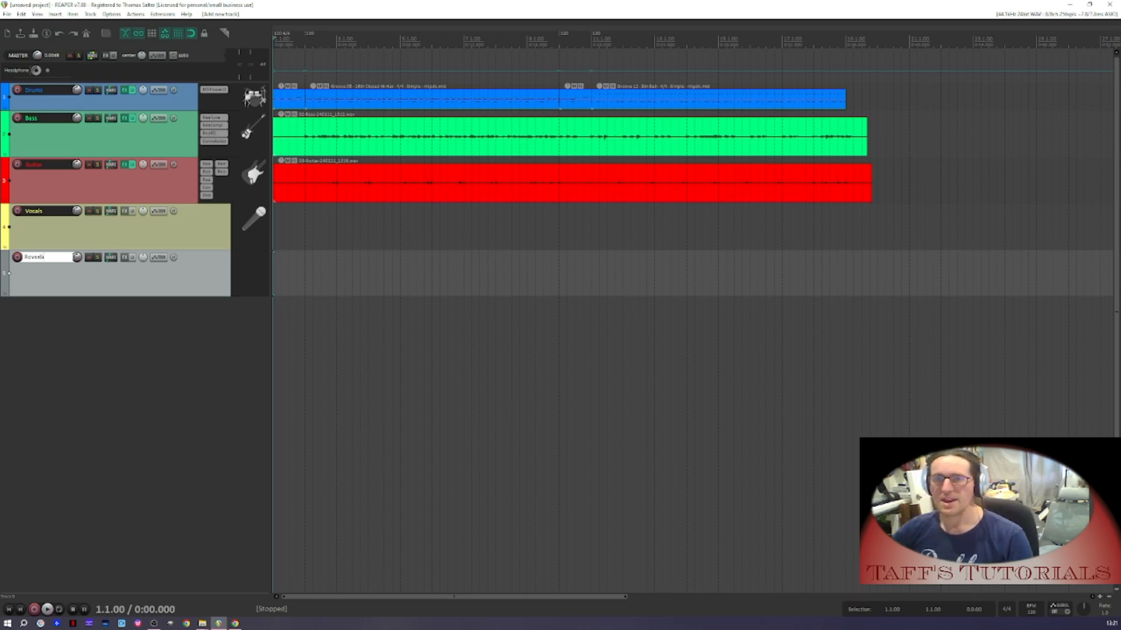
{"action": "double_click", "coordinate": [55, 307]}
{"action": "double_click", "coordinate": [34, 304]}
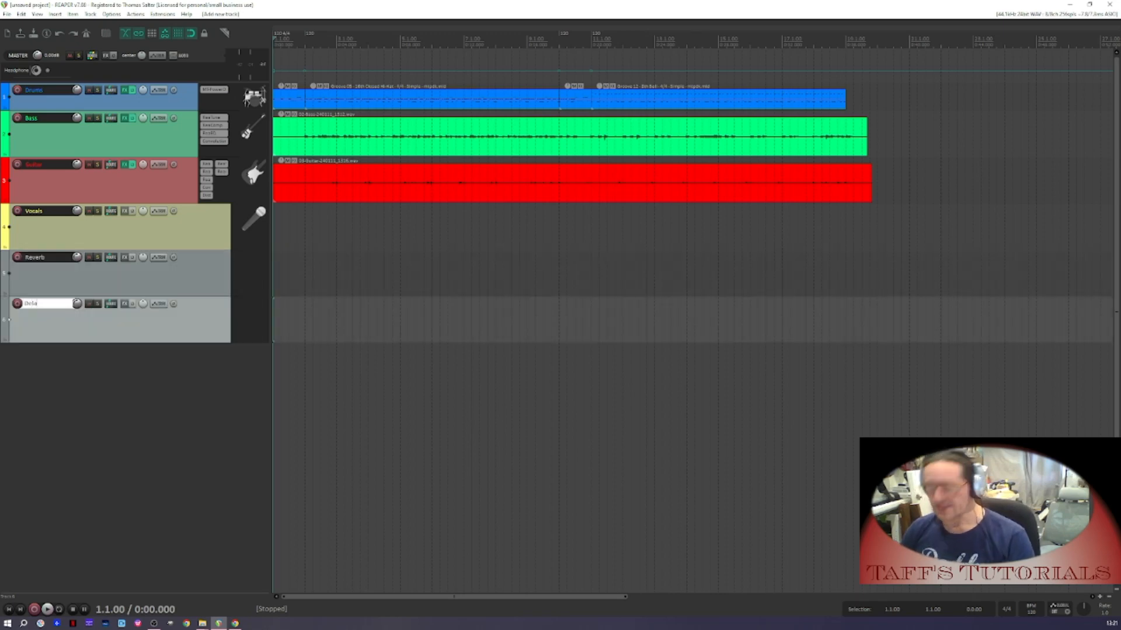
{"action": "left_click", "coordinate": [48, 393]}
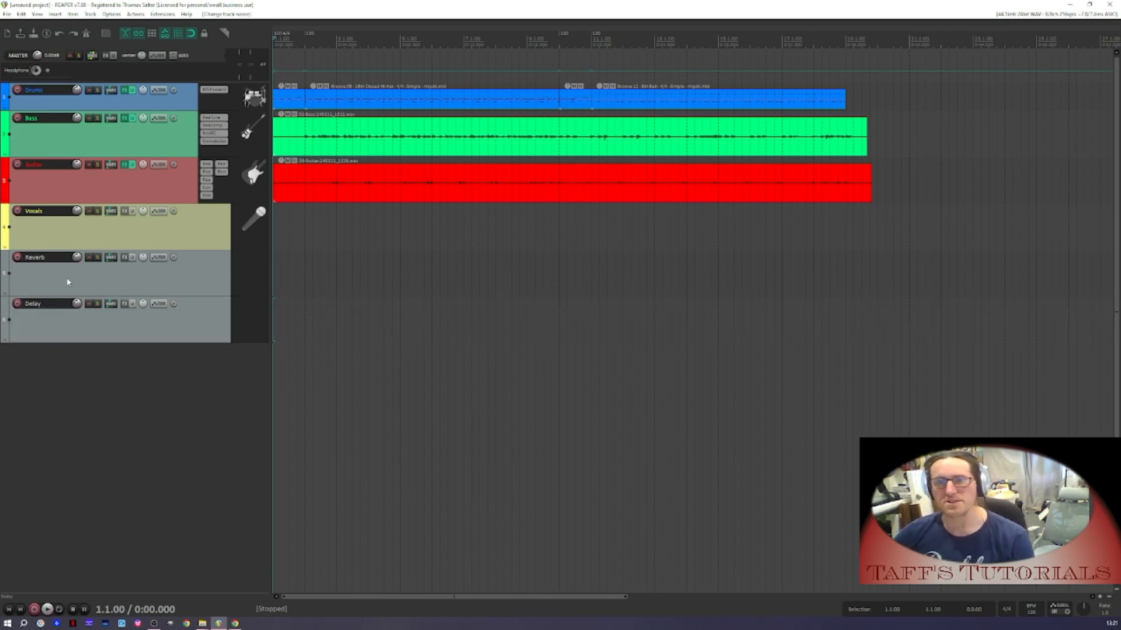
Colour the Reverb and Delay tracks orange together and assign both the fx track icon
{"action": "left_click", "coordinate": [73, 281]}
{"action": "left_click", "coordinate": [85, 327], "text": "ctrl"}
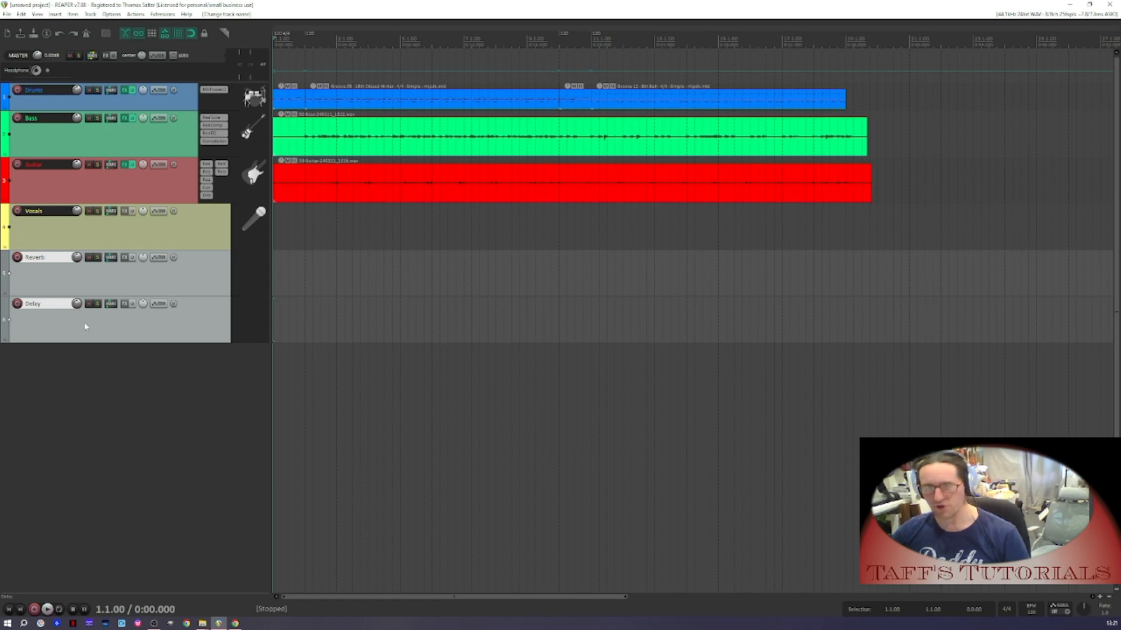
{"action": "key", "text": "shift+c"}
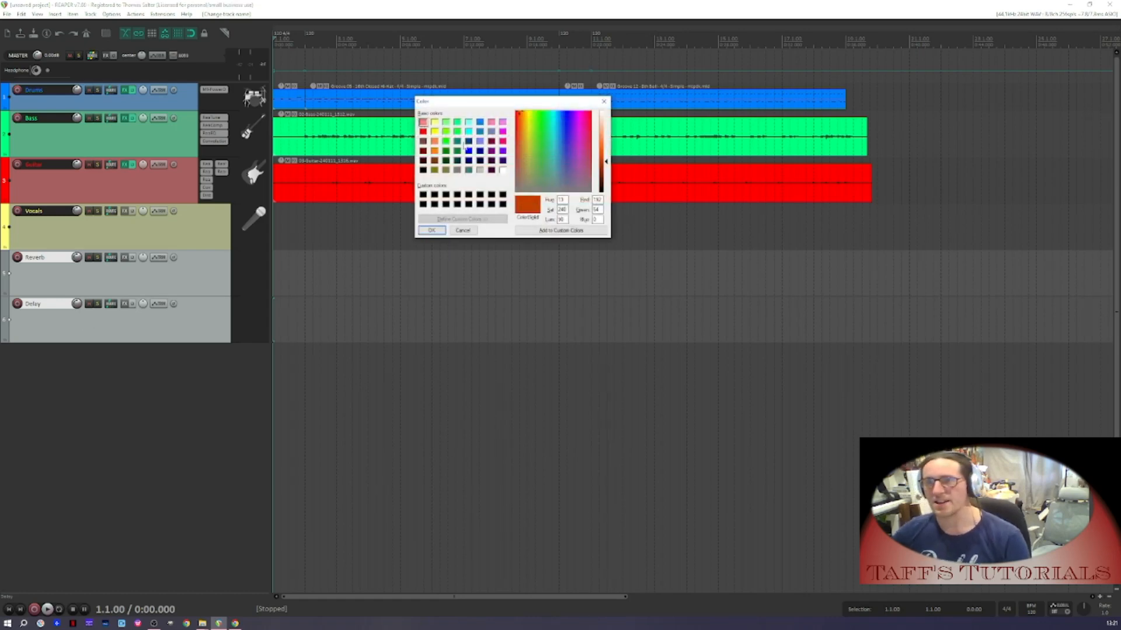
{"action": "left_click", "coordinate": [433, 141]}
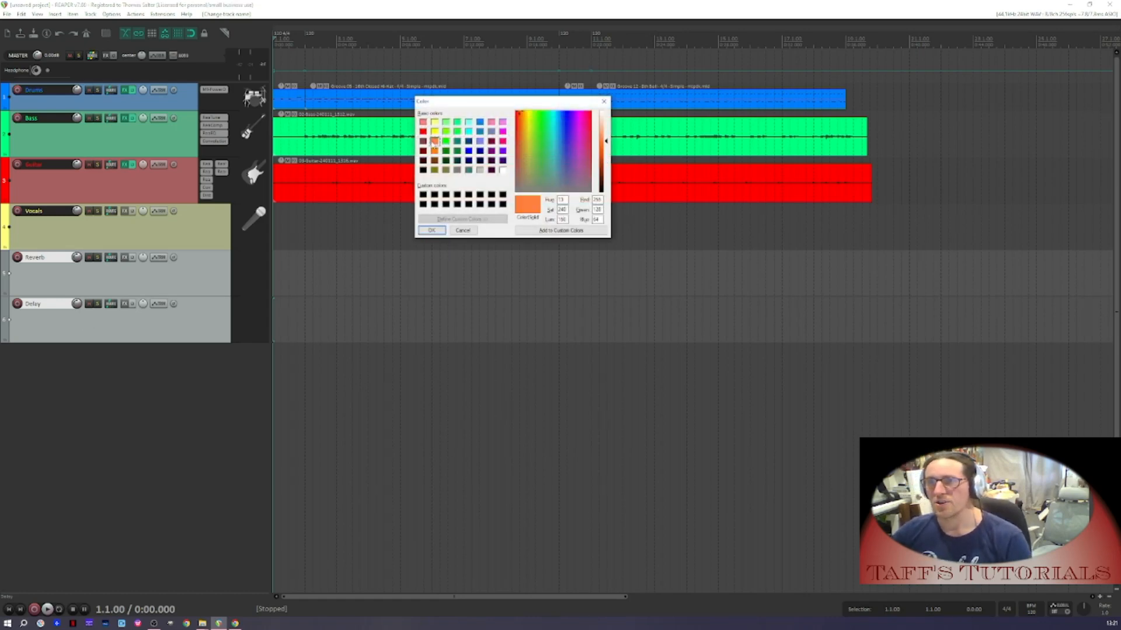
{"action": "left_click", "coordinate": [432, 231]}
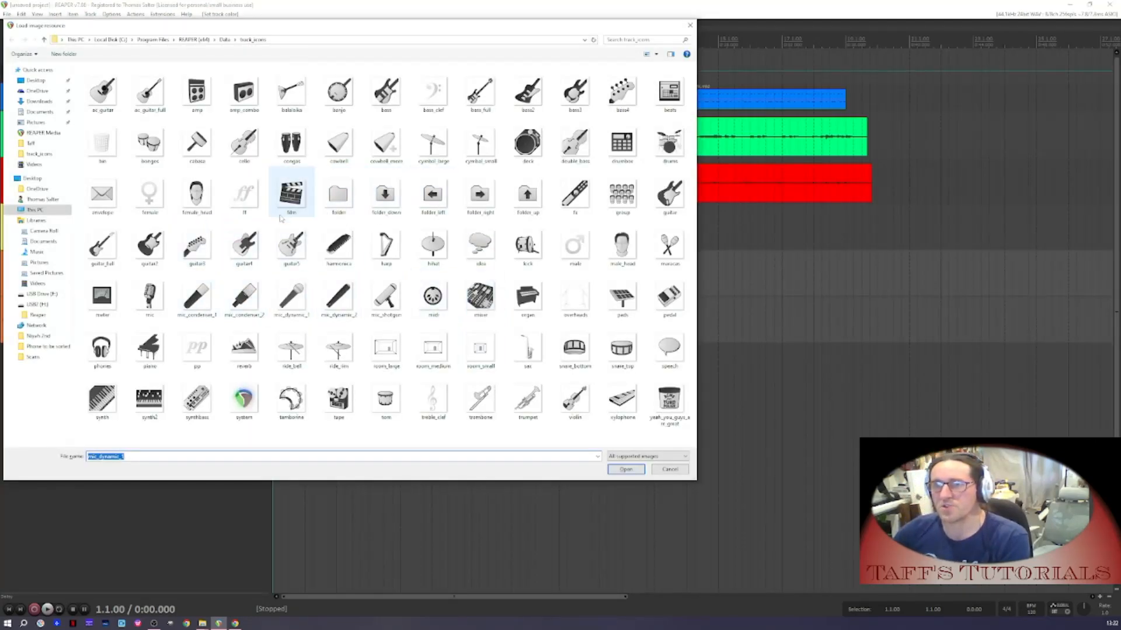
{"action": "double_click", "coordinate": [575, 195]}
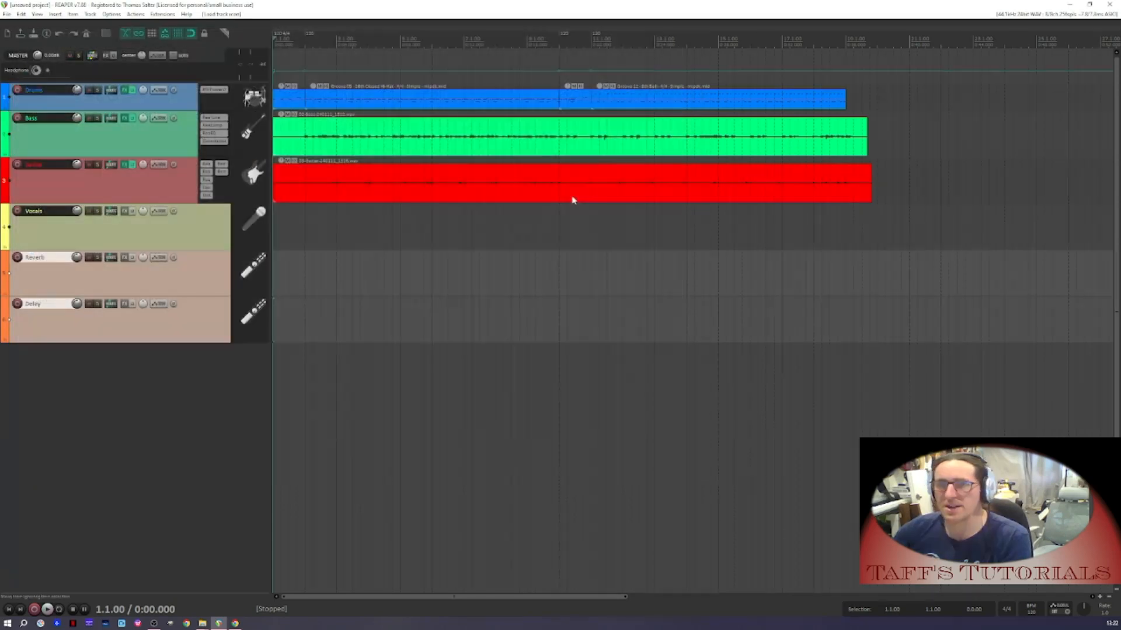
Find the verb plug-ins and add ReaVerbate (Cockos) to the Reverb track
{"action": "left_click", "coordinate": [115, 276]}
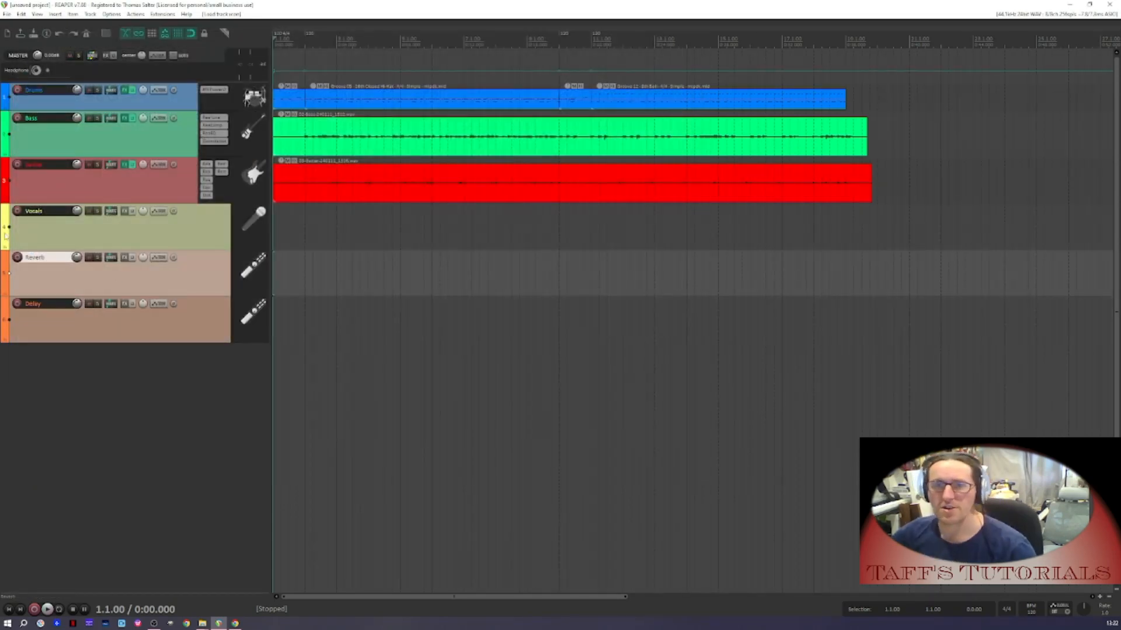
{"action": "left_click", "coordinate": [124, 258]}
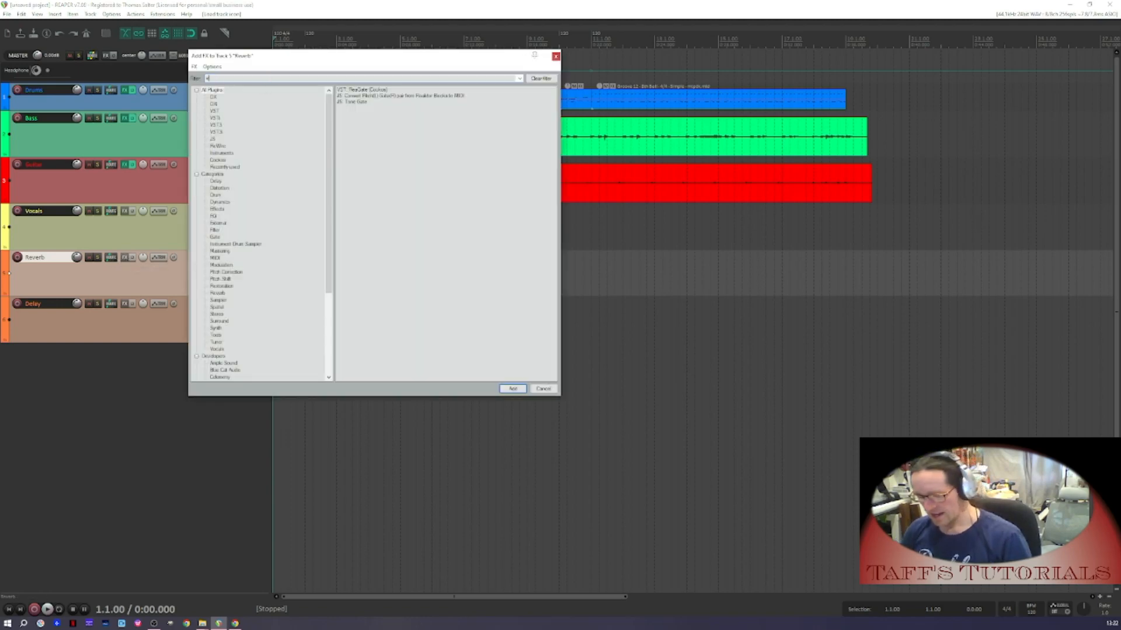
{"action": "type", "text": "verb"}
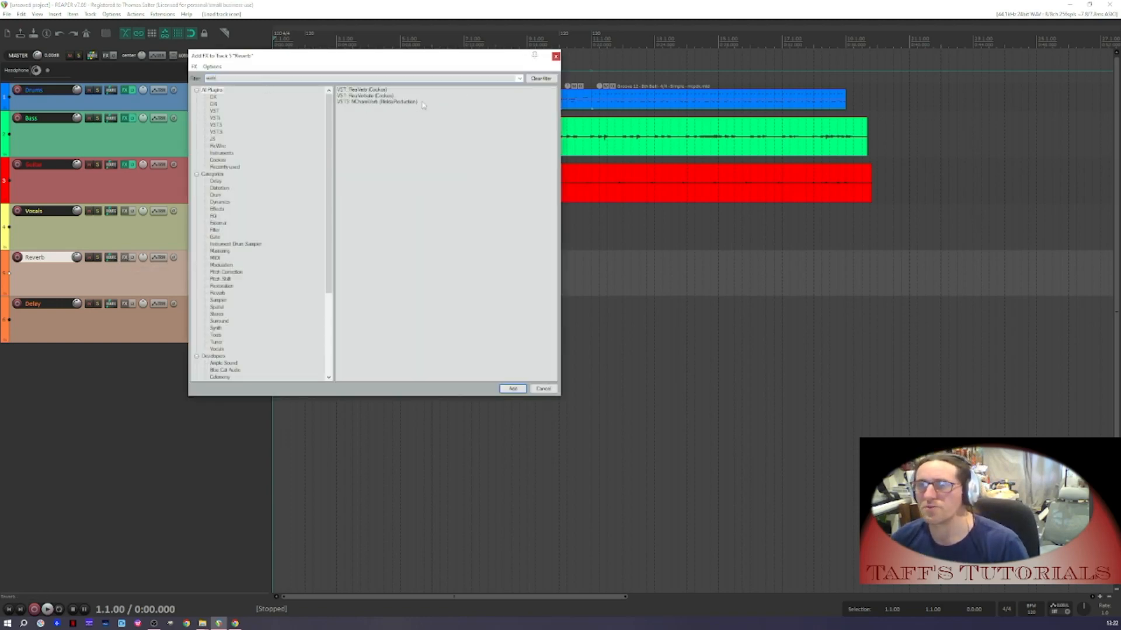
{"action": "double_click", "coordinate": [378, 96]}
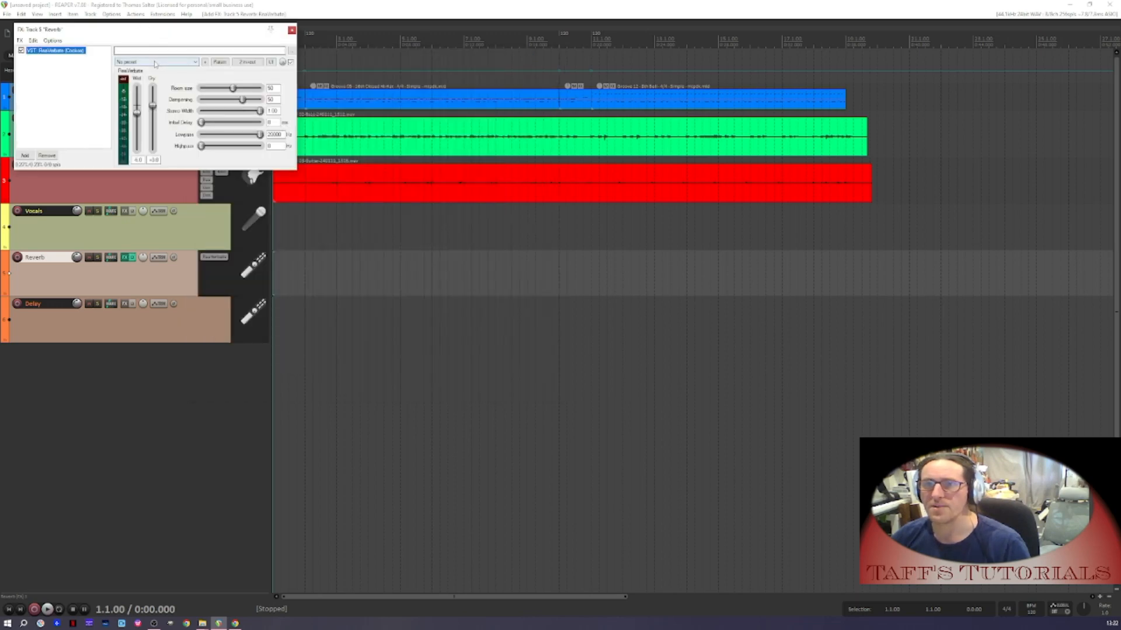
Load the discrete room preset in ReaVerbate, setting Dry to -inf and Wet to about 0 dB
{"action": "left_click", "coordinate": [149, 62]}
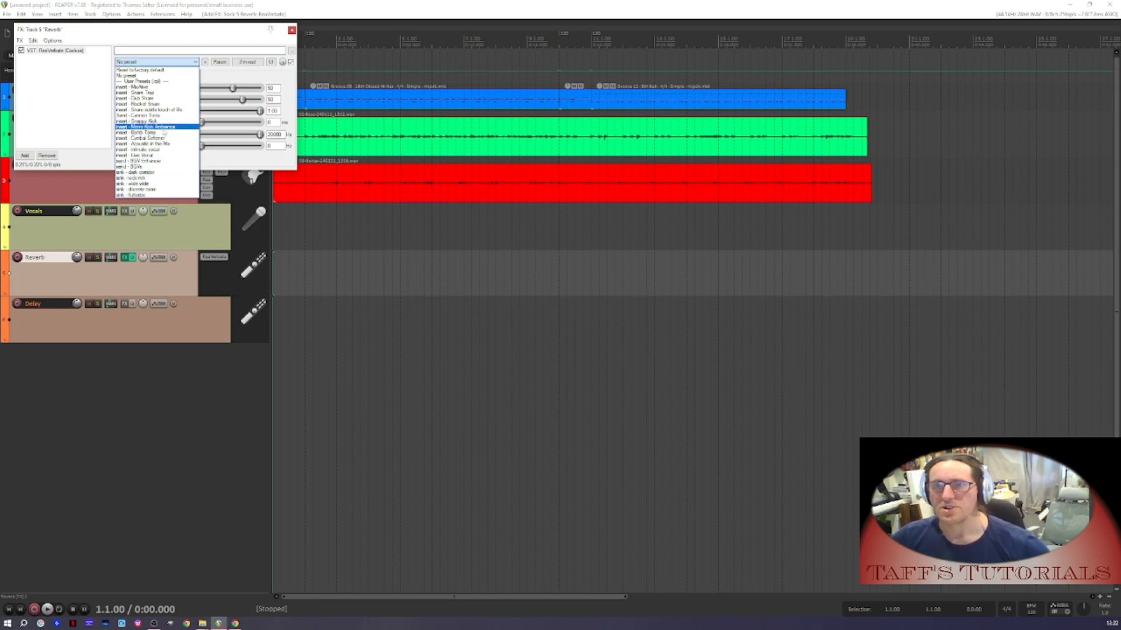
{"action": "left_click", "coordinate": [157, 189]}
{"action": "double_click", "coordinate": [153, 111]}
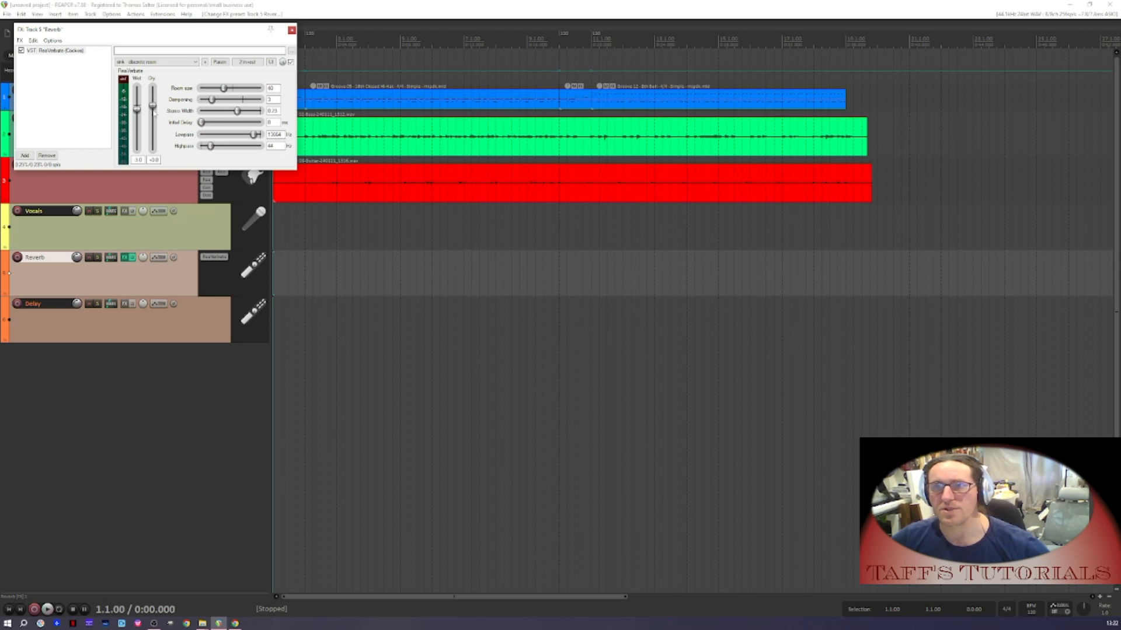
{"action": "left_click_drag", "start_coordinate": [153, 105], "coordinate": [154, 180]}
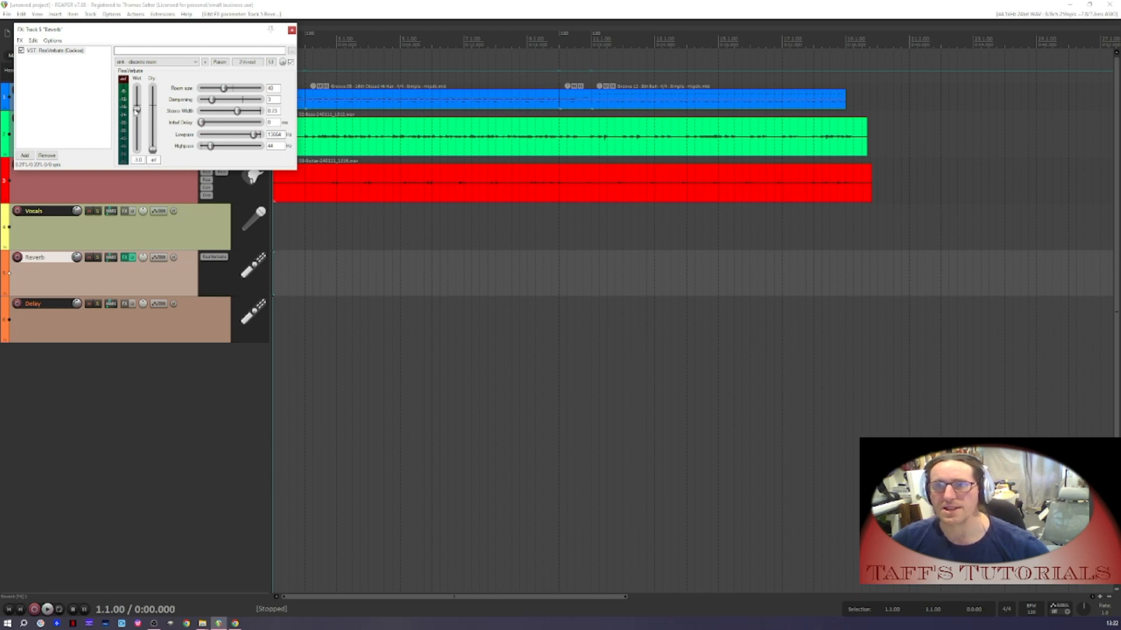
Find the delay plug-ins and add ReaDelay (Cockos) to the Delay track
{"action": "left_click", "coordinate": [103, 331]}
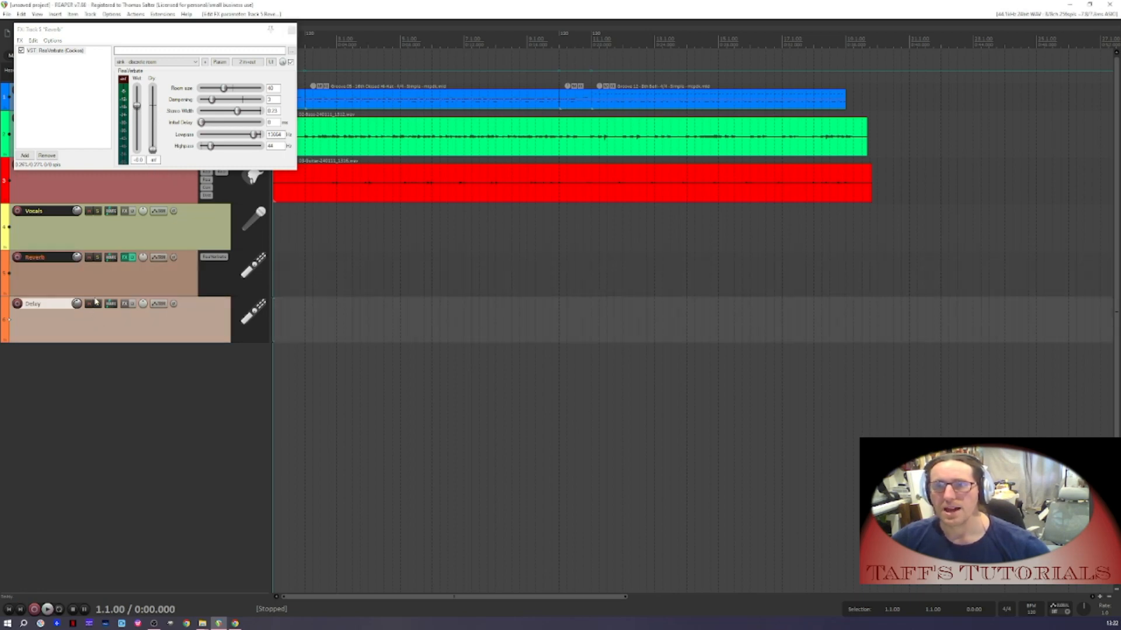
{"action": "left_click", "coordinate": [124, 304]}
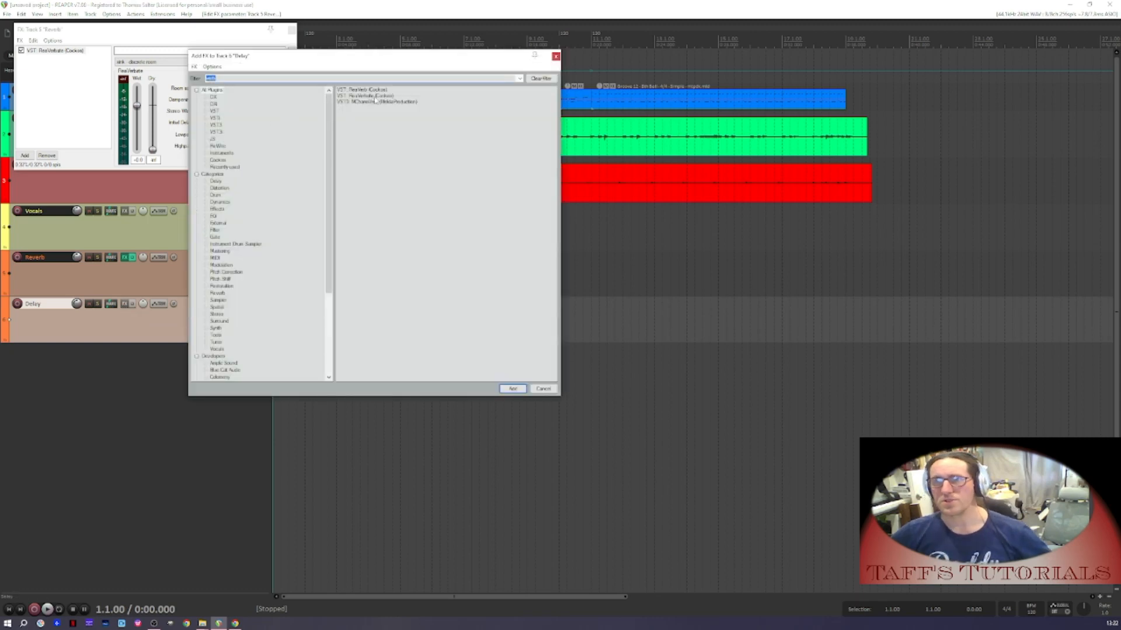
{"action": "type", "text": "delay"}
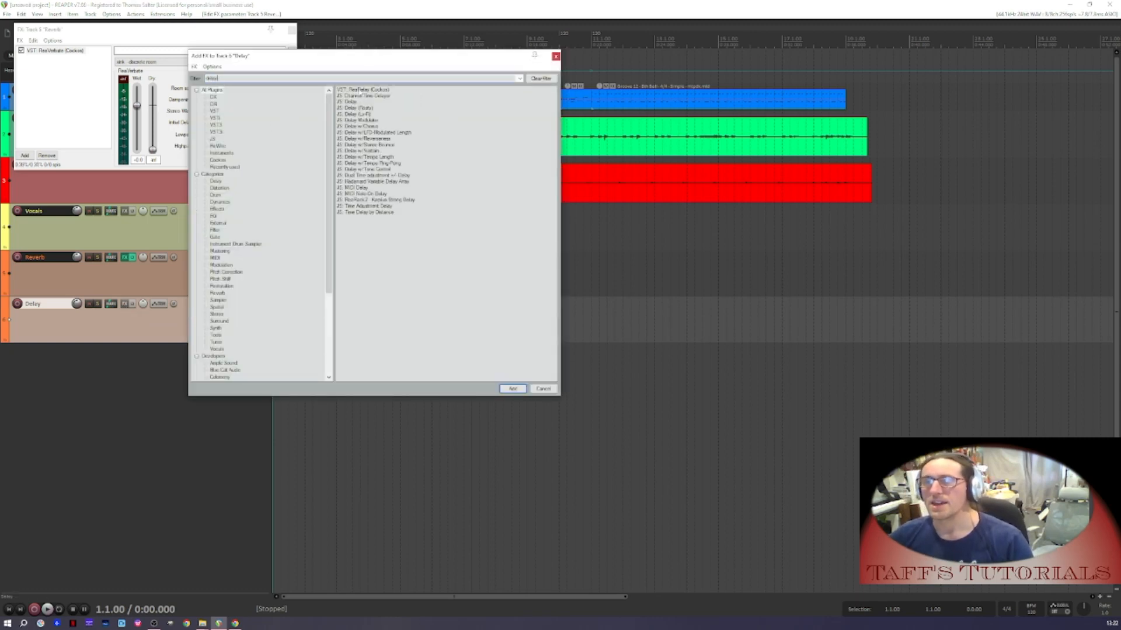
{"action": "key", "text": "Return"}
Load the stock vocal slapback preset in ReaDelay with Dry at -inf, and close both effects windows
{"action": "left_click", "coordinate": [192, 76]}
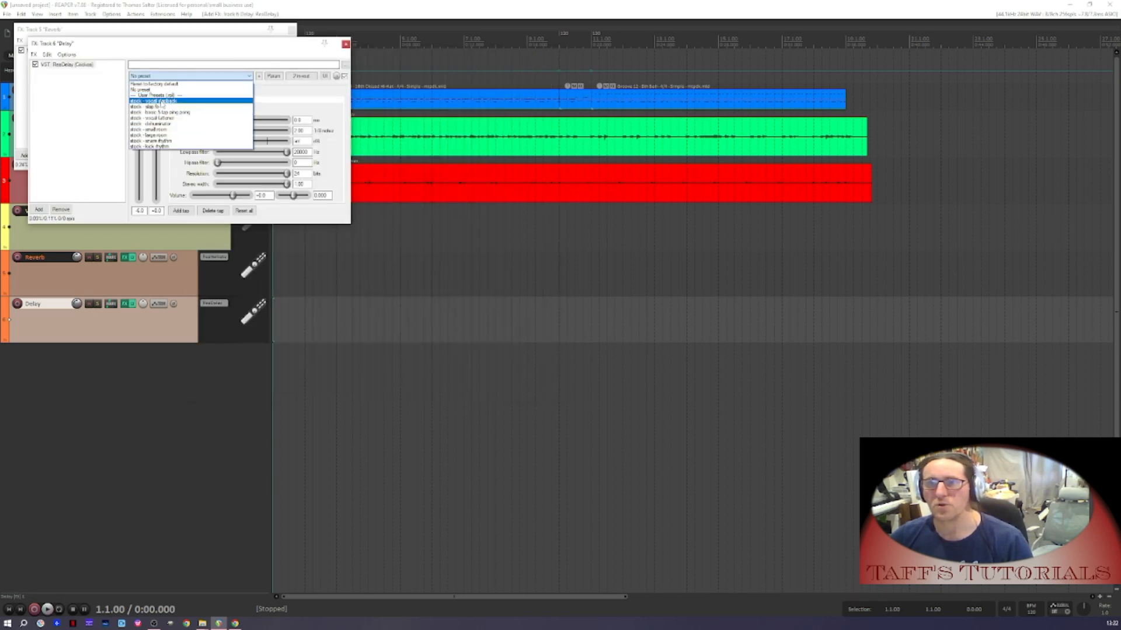
{"action": "left_click", "coordinate": [162, 102]}
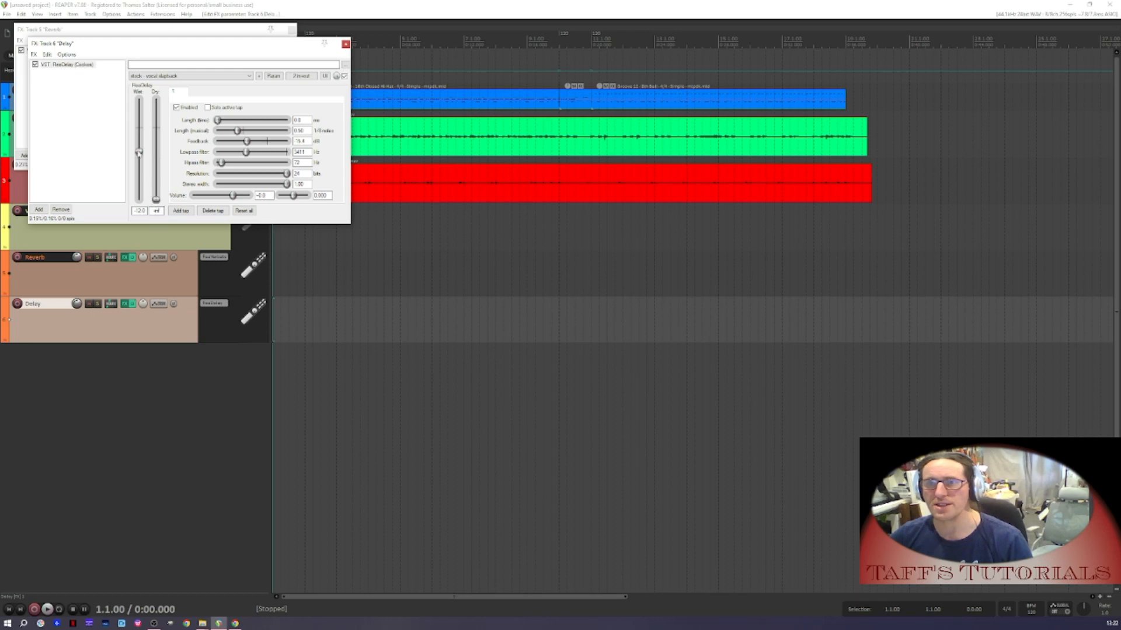
{"action": "left_click", "coordinate": [345, 44]}
{"action": "left_click", "coordinate": [291, 29]}
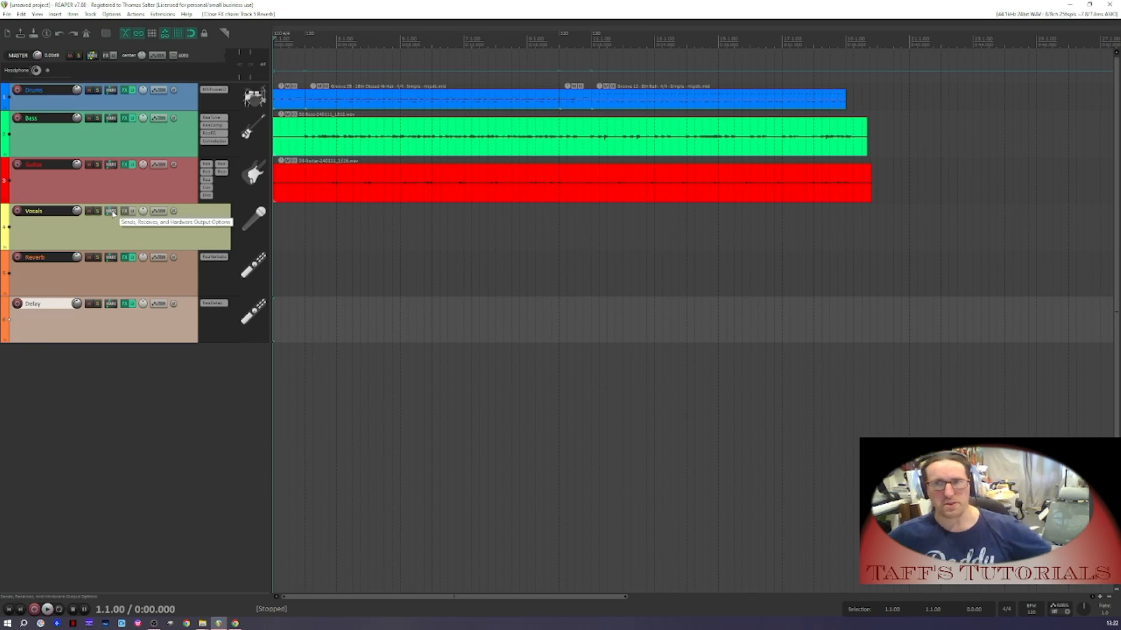
Create sends from Vocals to the Reverb and Delay tracks, and arm Vocals for recording with the mono microphone input
{"action": "left_click_drag", "start_coordinate": [113, 244], "coordinate": [111, 307]}
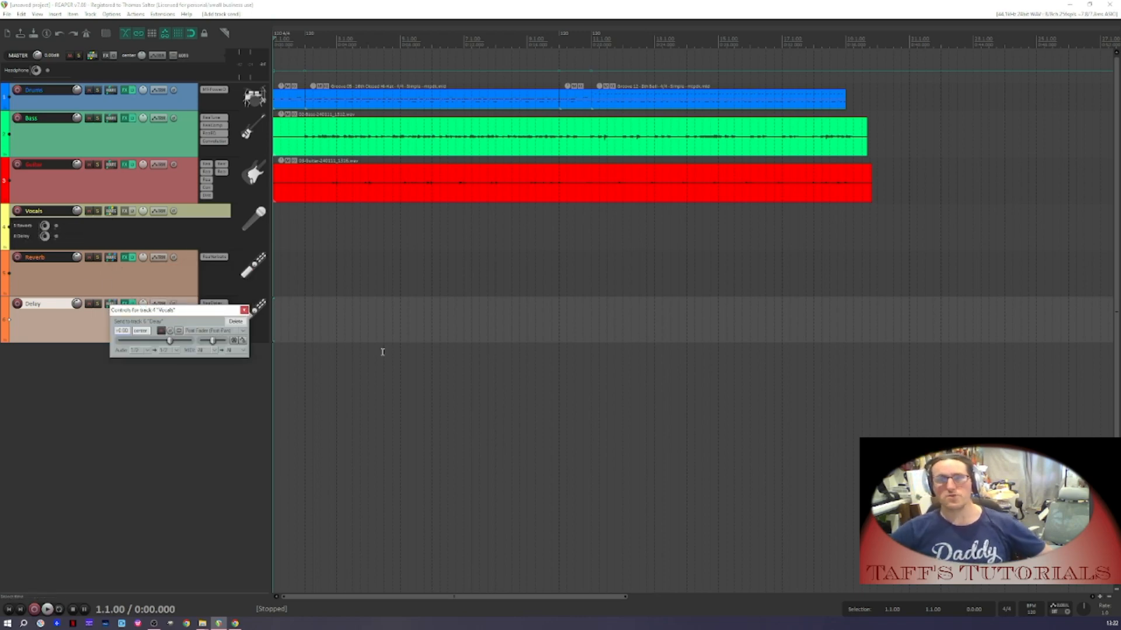
{"action": "left_click", "coordinate": [17, 211]}
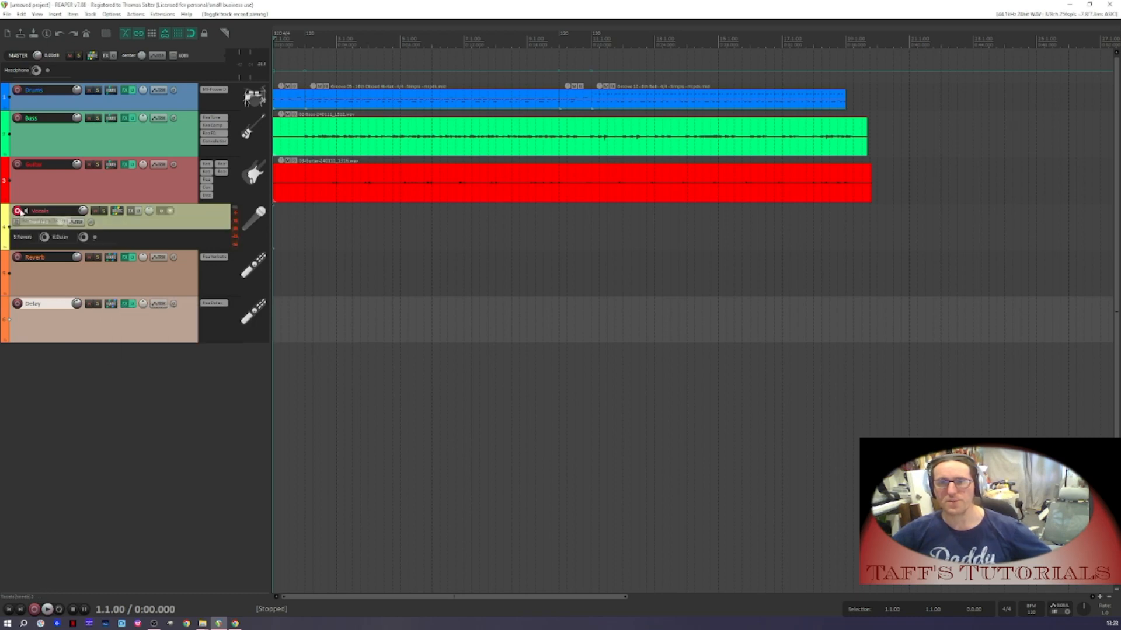
{"action": "left_click", "coordinate": [63, 223]}
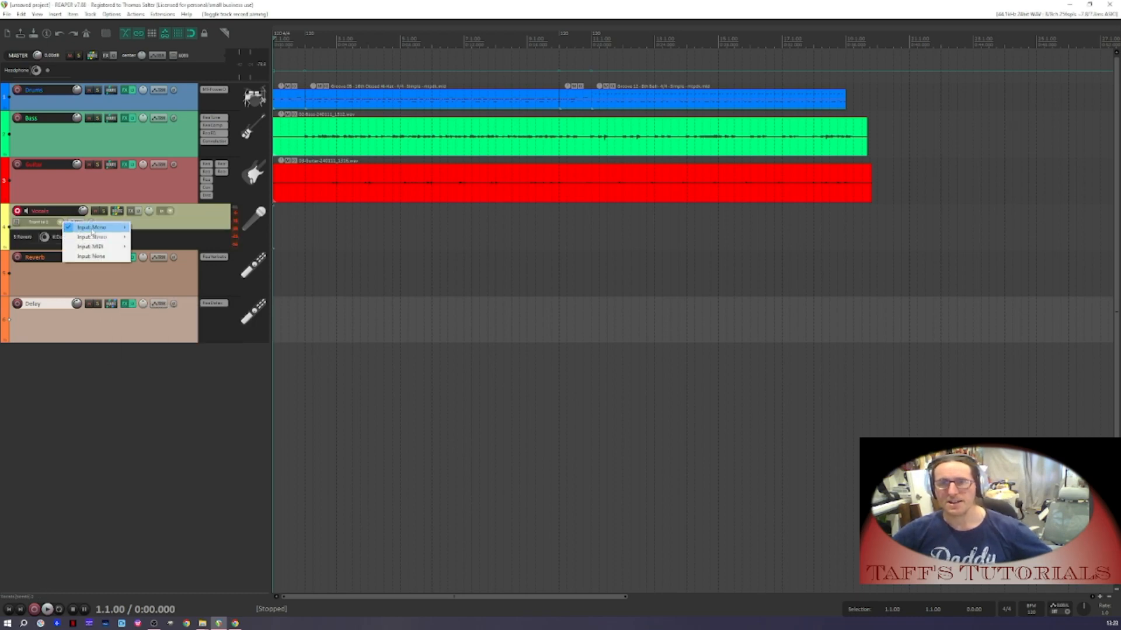
{"action": "mouse_move", "coordinate": [114, 228]}
{"action": "left_click", "coordinate": [169, 246]}
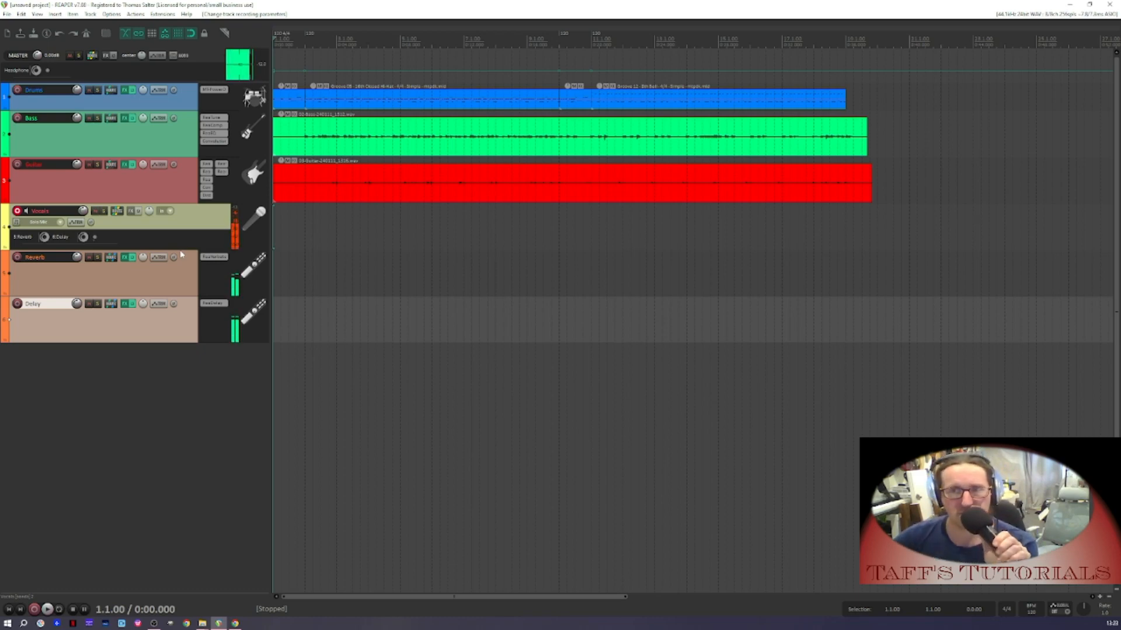
Adjust the Delay and Reverb track volumes while monitoring the vocal microphone
{"action": "mouse_move", "coordinate": [77, 304]}
{"action": "left_click_drag", "start_coordinate": [77, 304], "coordinate": [77, 301]}
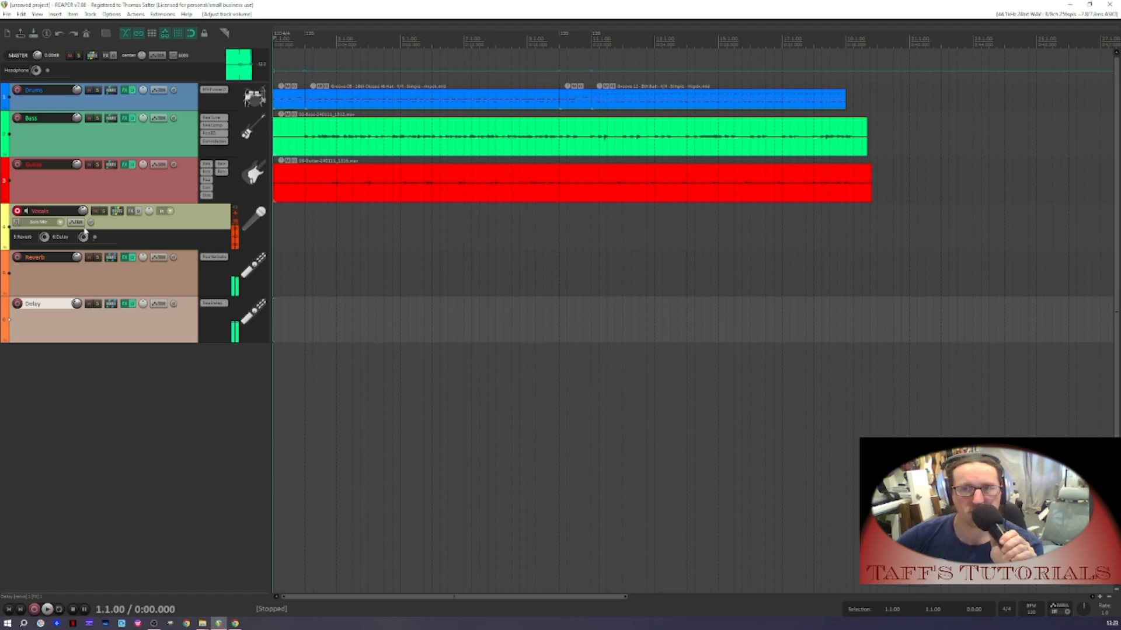
{"action": "mouse_move", "coordinate": [76, 258]}
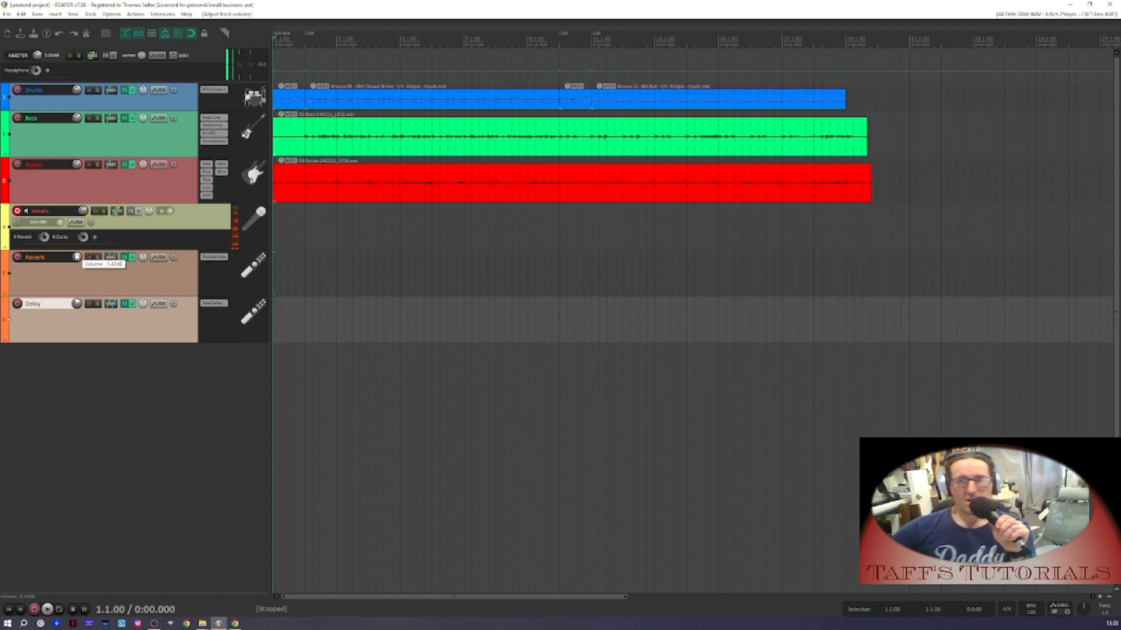
Add ReaComp (Cockos) to the Vocals track and load its stock Modern Vocal preset
{"action": "left_click", "coordinate": [131, 209]}
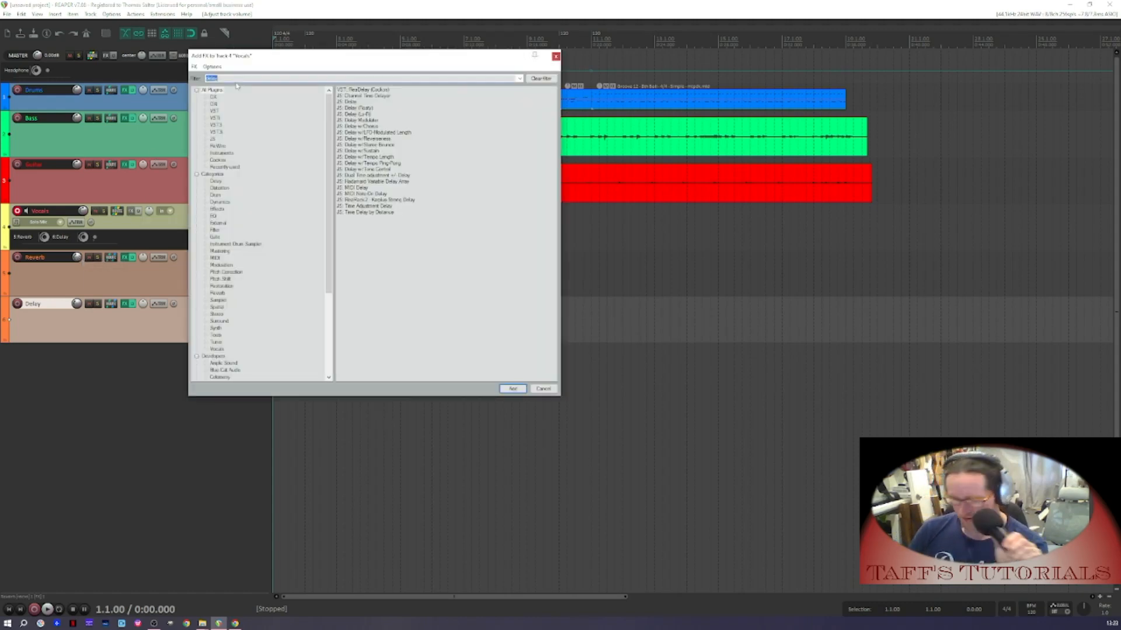
{"action": "key", "text": "BackSpace"}
{"action": "key", "text": "BackSpace"}
{"action": "key", "text": "BackSpace"}
{"action": "type", "text": "comp"}
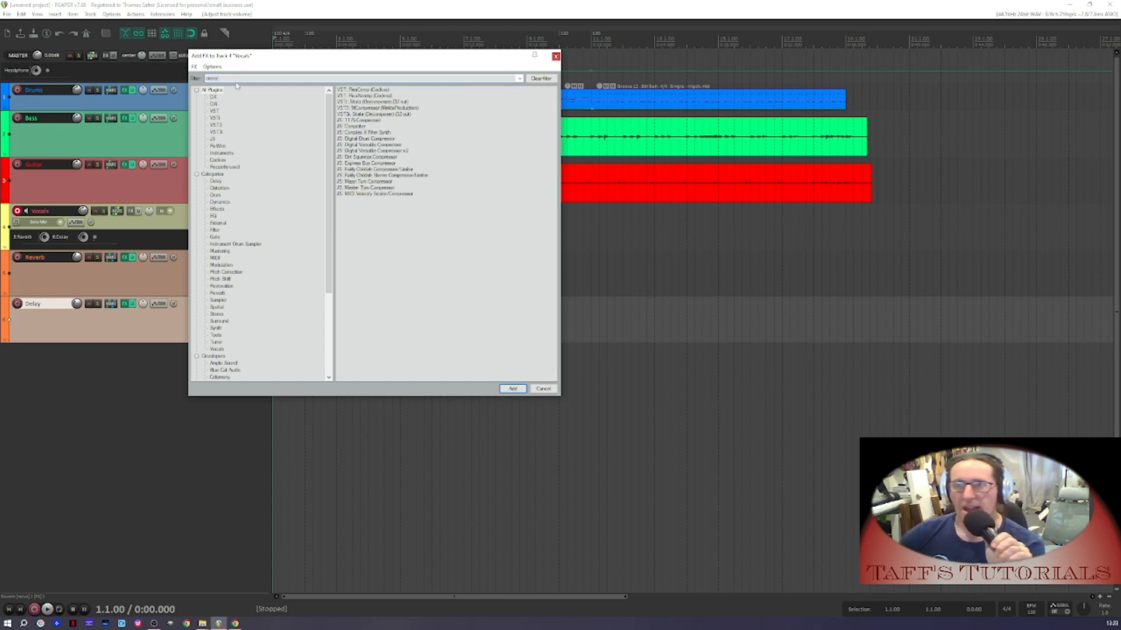
{"action": "double_click", "coordinate": [363, 90]}
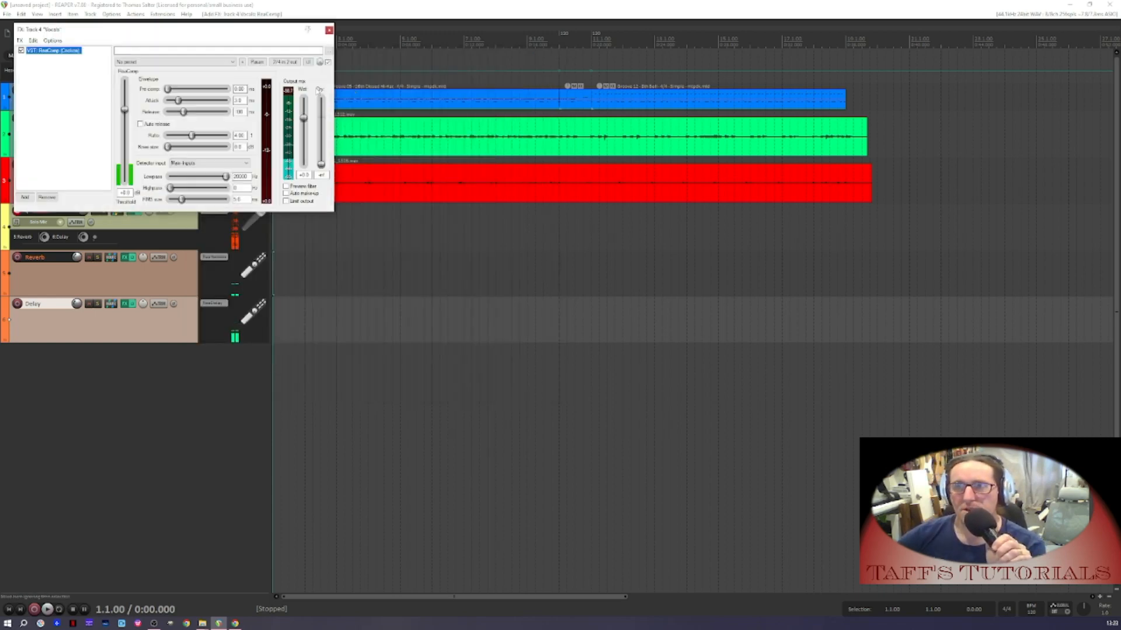
{"action": "left_click", "coordinate": [214, 62]}
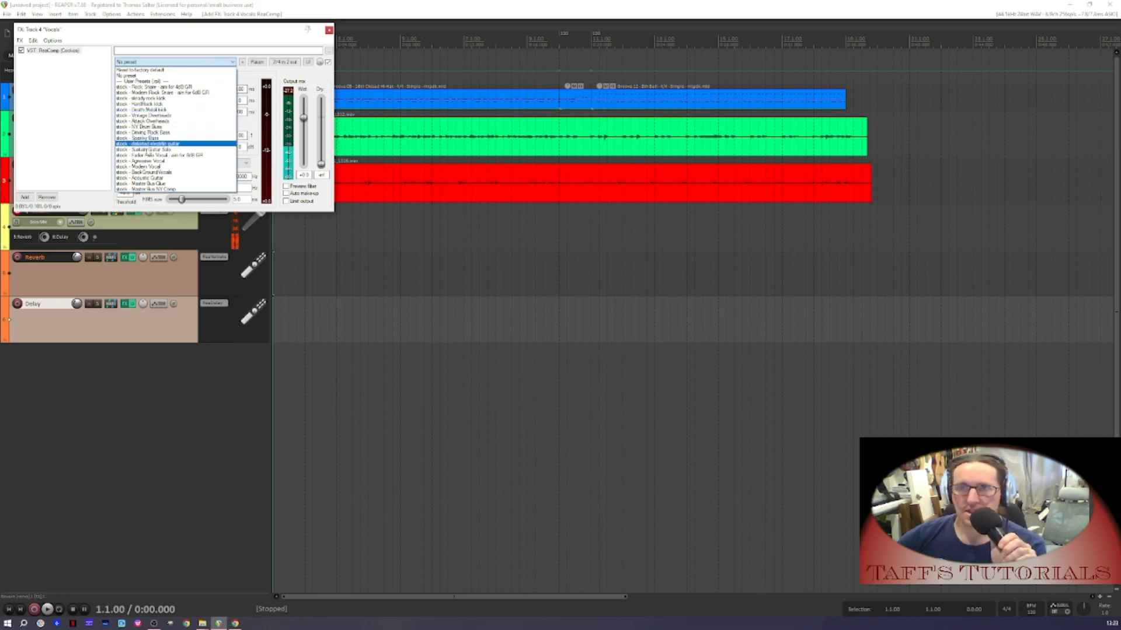
{"action": "left_click", "coordinate": [138, 167]}
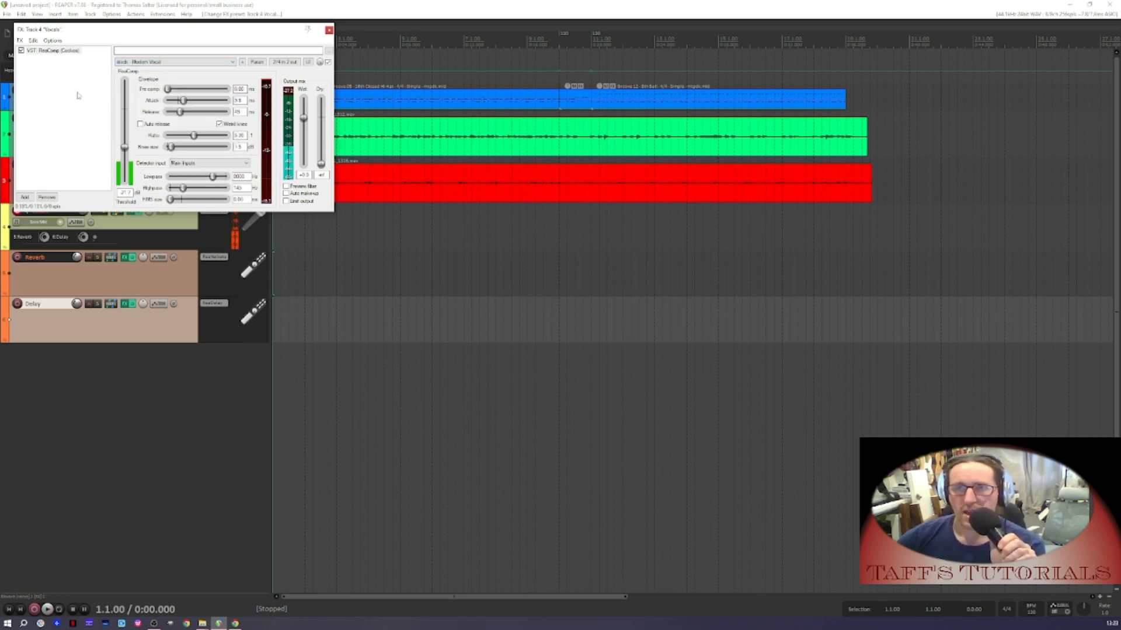
Add ReaEQ (Cockos) to the Vocals track with the stock Basic 11 band Clear Vocals preset, and close the effects window
{"action": "left_click", "coordinate": [24, 198]}
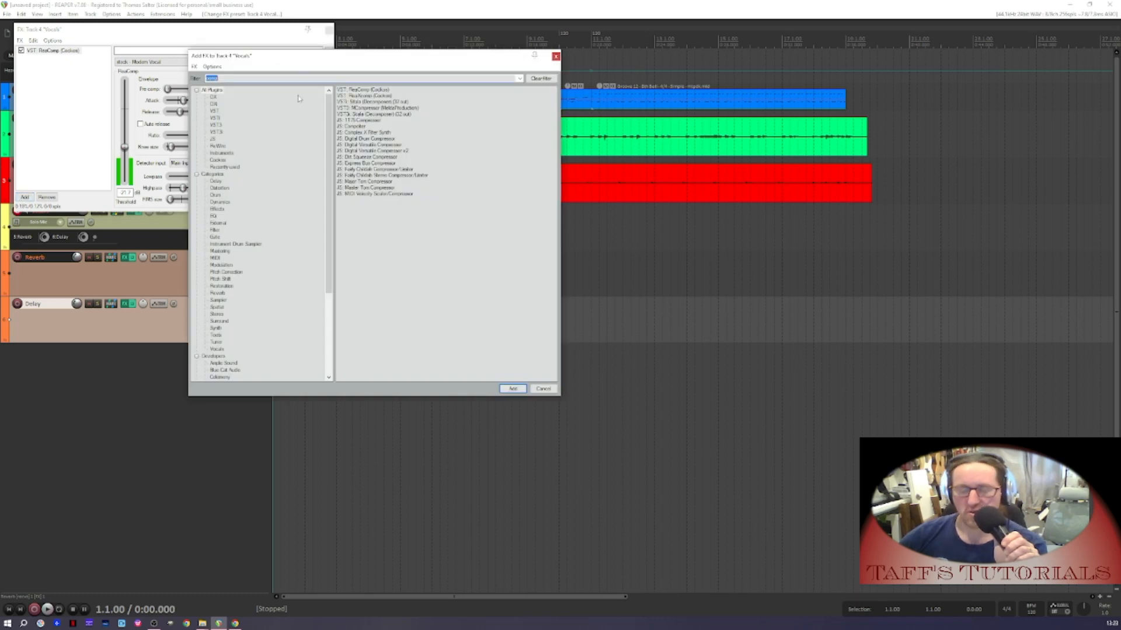
{"action": "type", "text": "eq"}
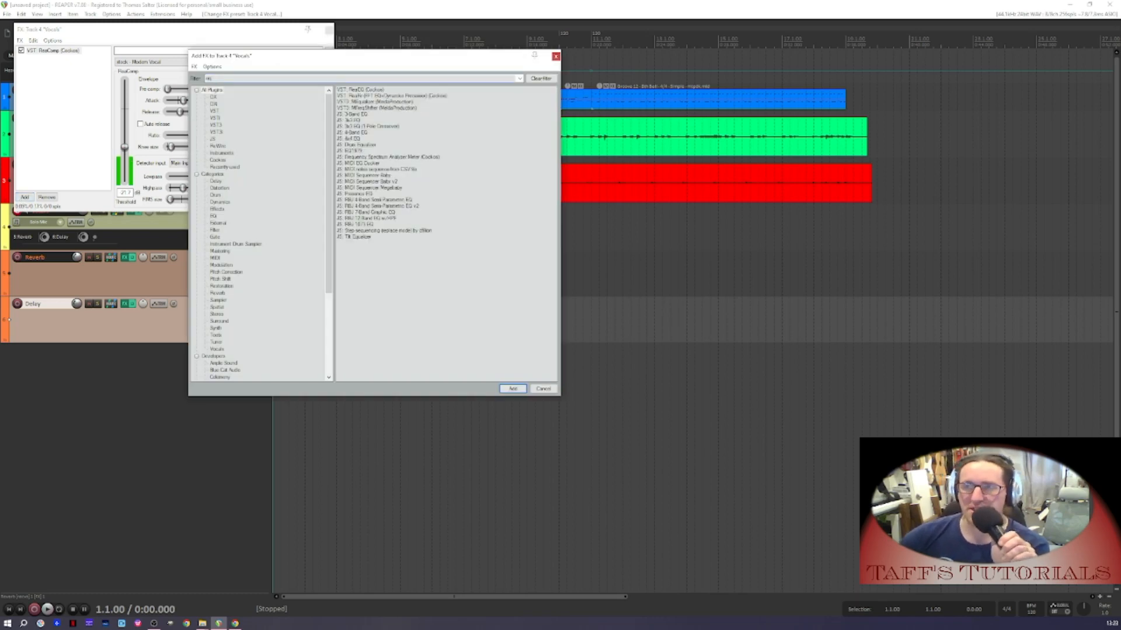
{"action": "double_click", "coordinate": [360, 90]}
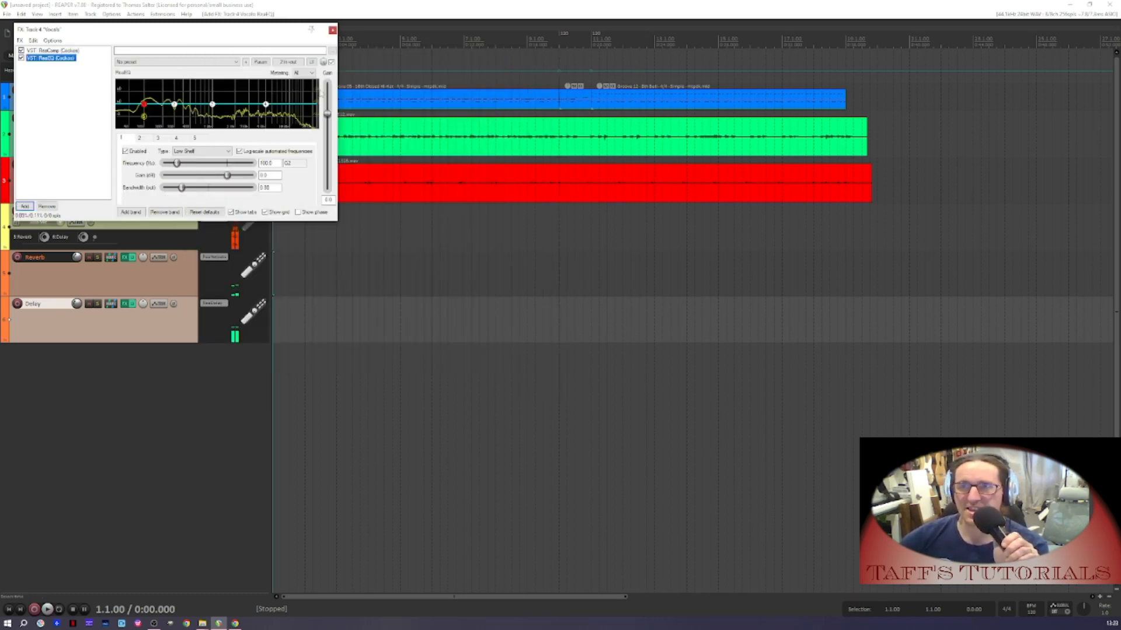
{"action": "left_click", "coordinate": [159, 62]}
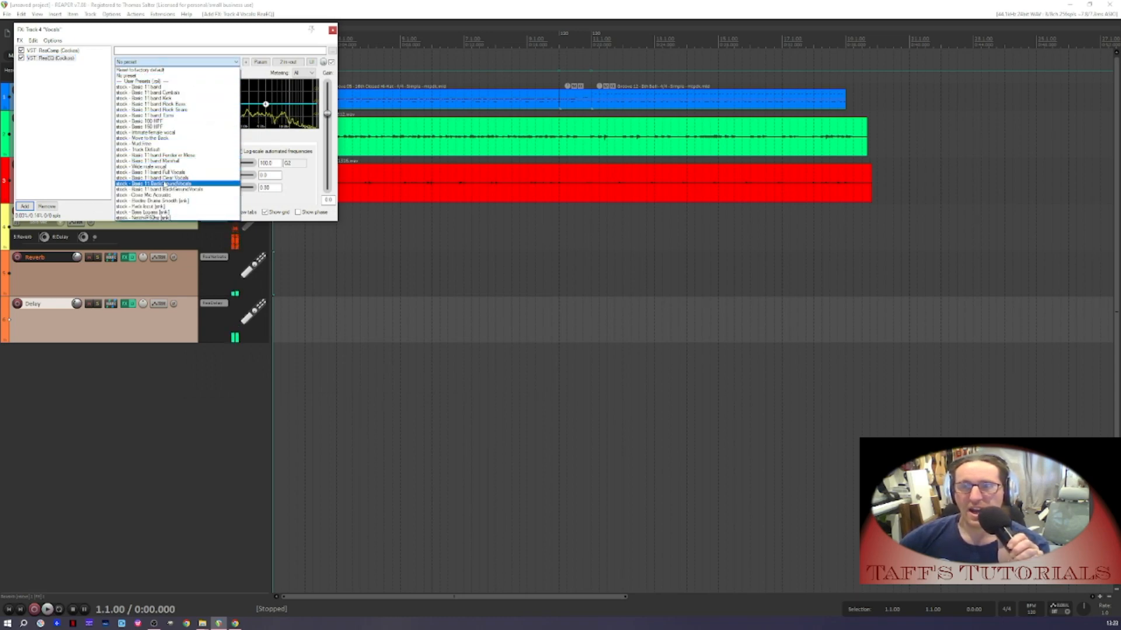
{"action": "left_click", "coordinate": [153, 177]}
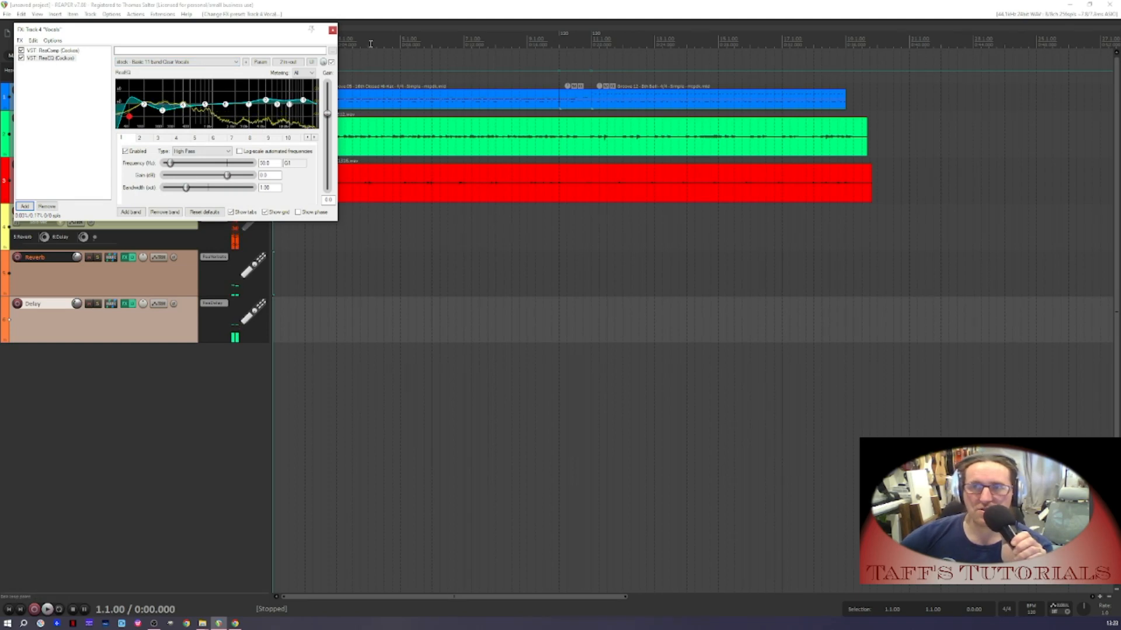
{"action": "left_click", "coordinate": [332, 30]}
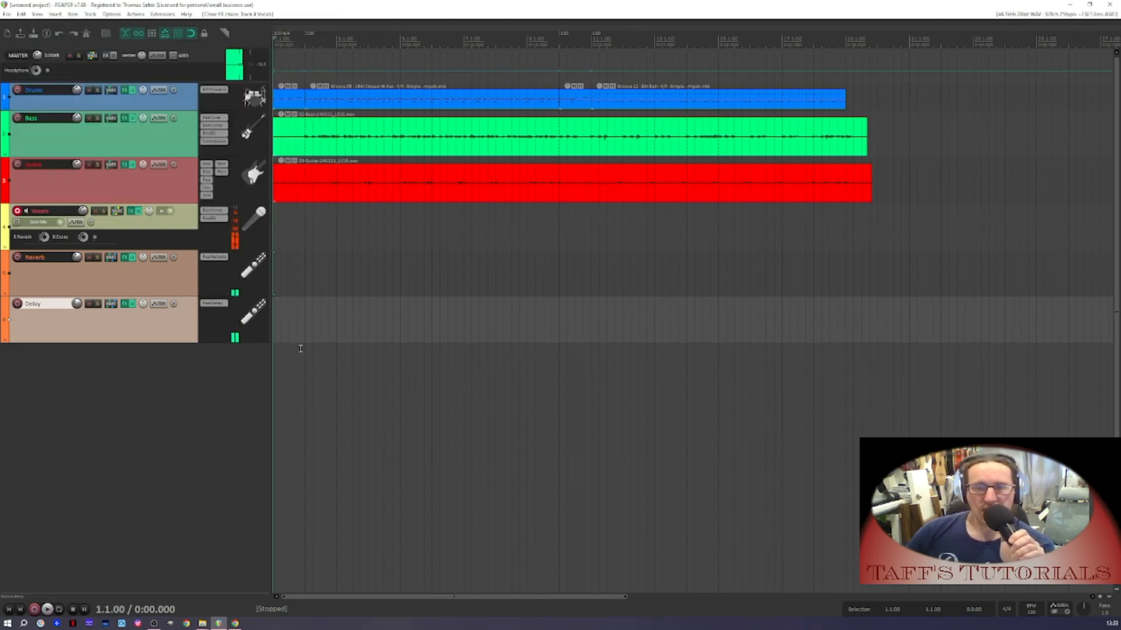
Record a vocal take from the start through the end of the song, save the recorded file and disarm Vocals
{"action": "key", "text": "ctrl+r"}
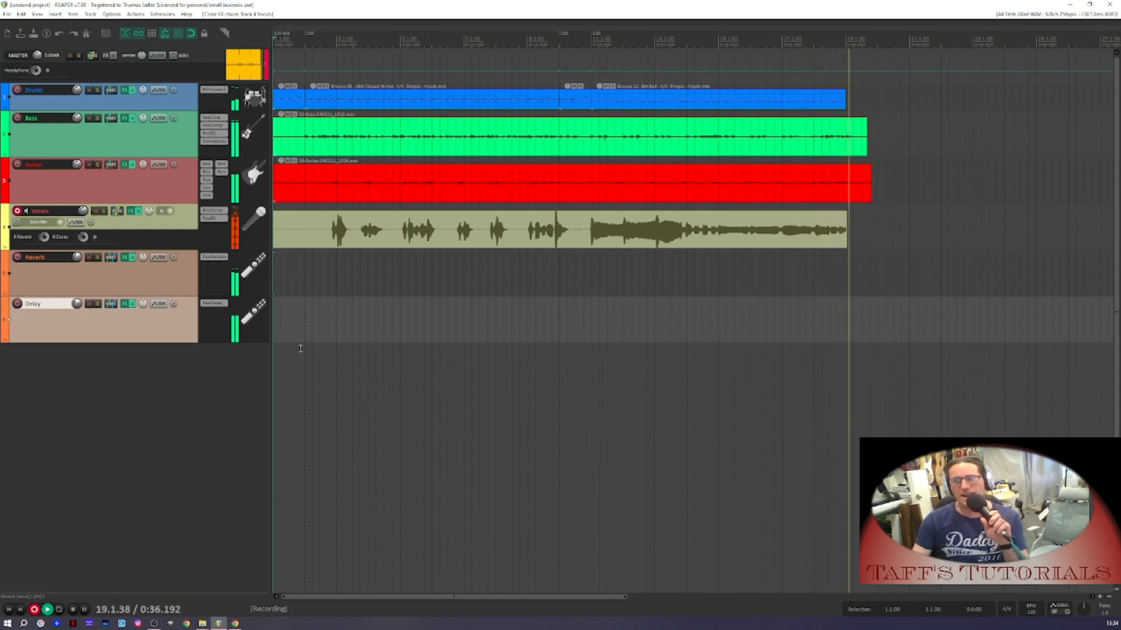
{"action": "key", "text": "space"}
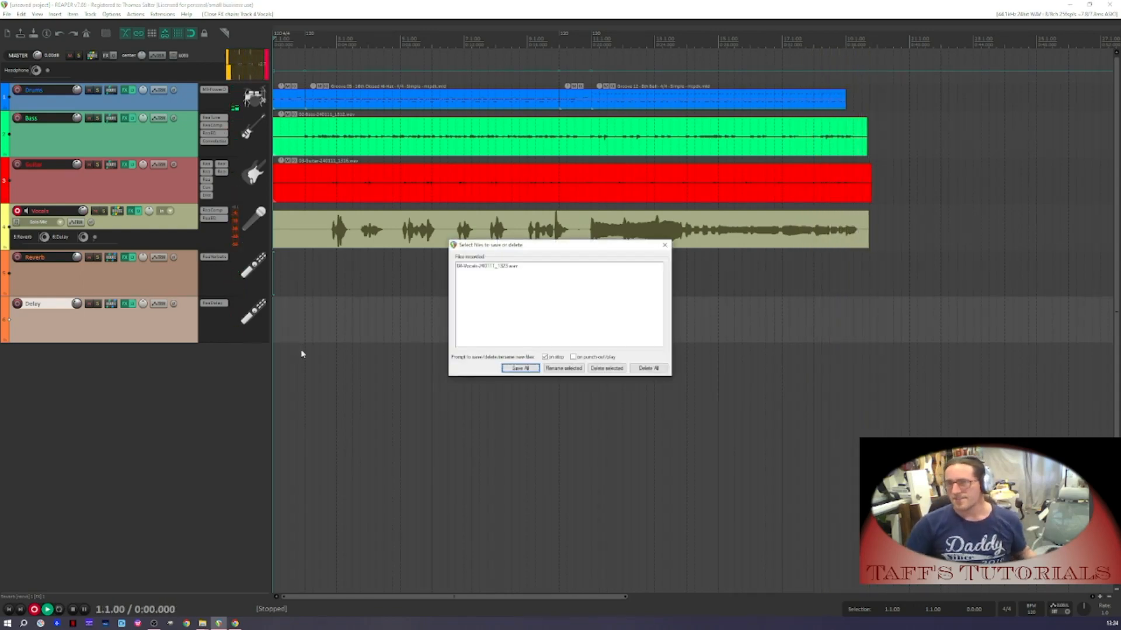
{"action": "key", "text": "Return"}
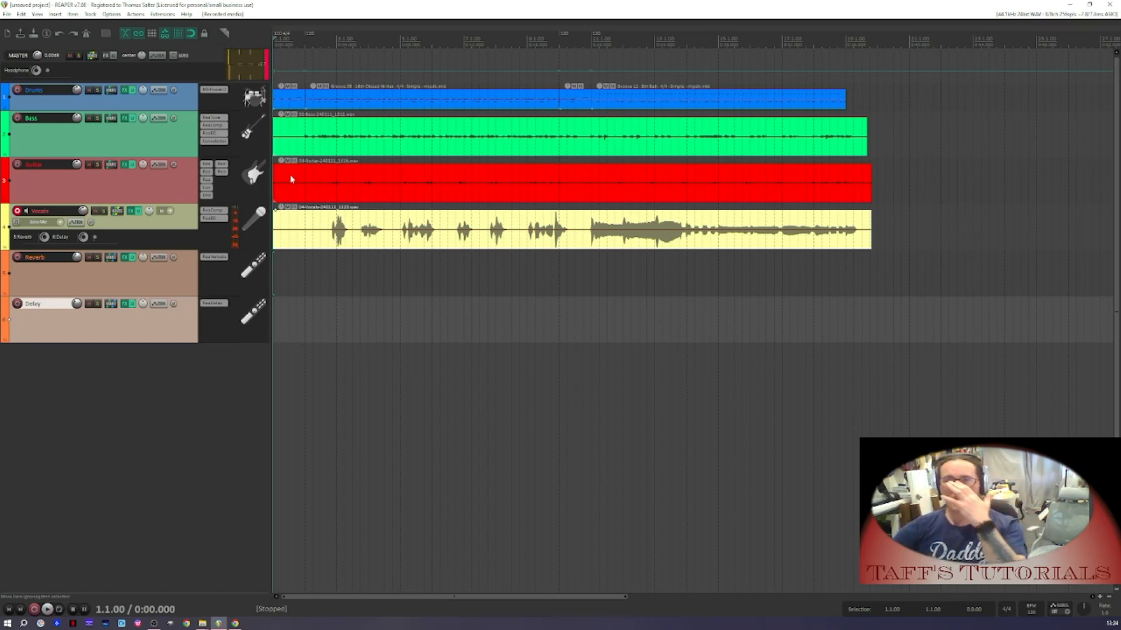
{"action": "left_click", "coordinate": [18, 210]}
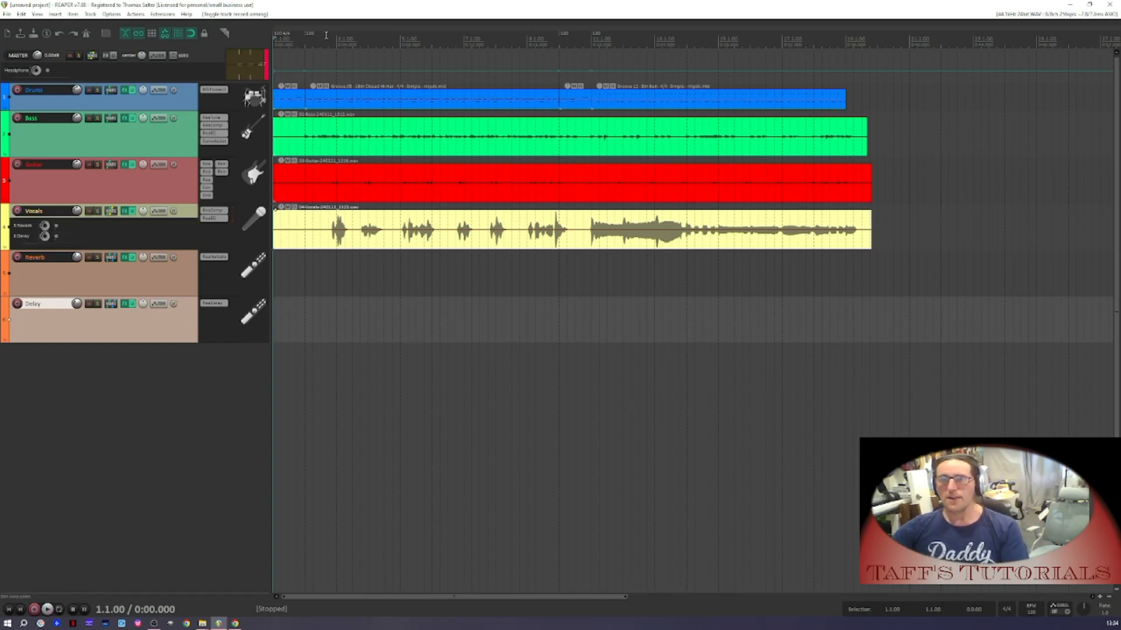
Play back the song from 2.3.00 to check the recorded vocal and the master level
{"action": "left_click", "coordinate": [303, 45]}
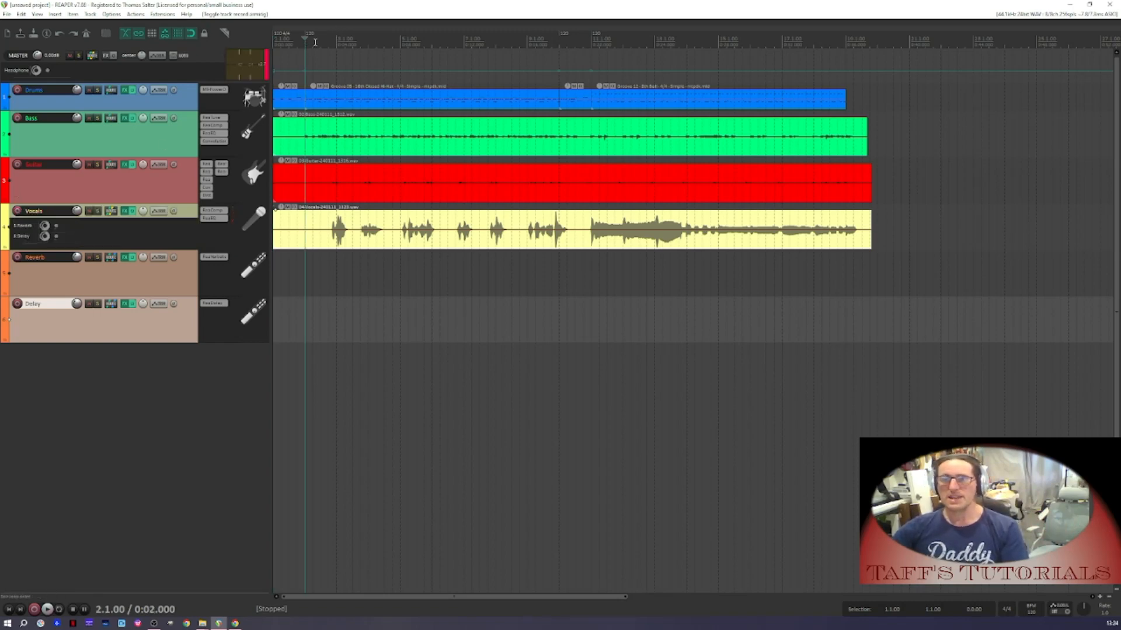
{"action": "left_click", "coordinate": [313, 43]}
{"action": "left_click", "coordinate": [320, 43]}
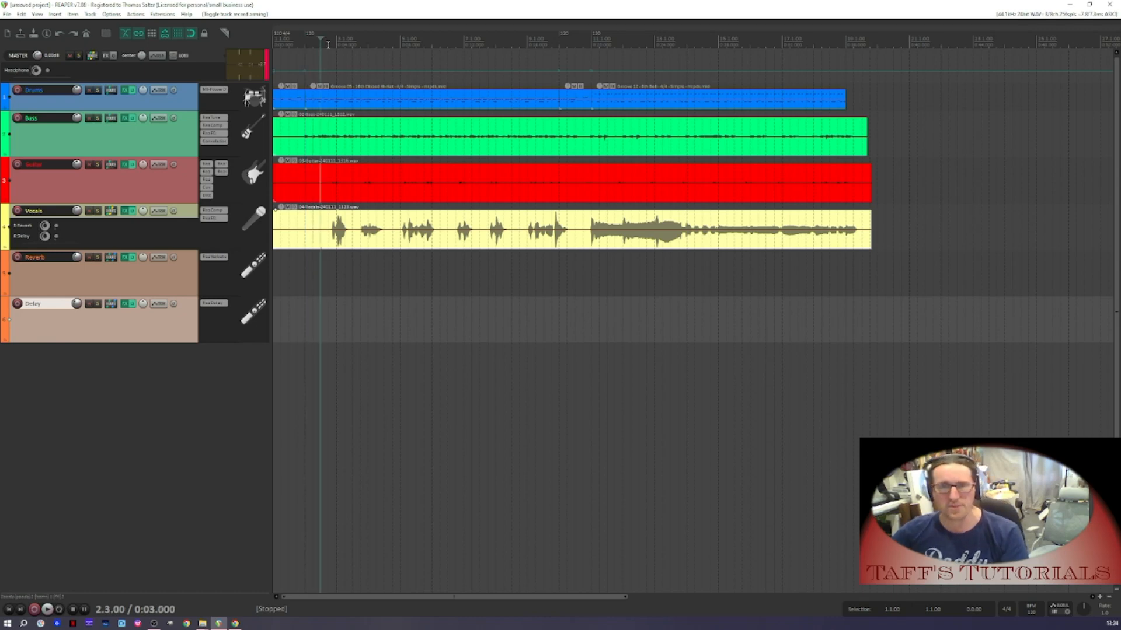
{"action": "key", "text": "space"}
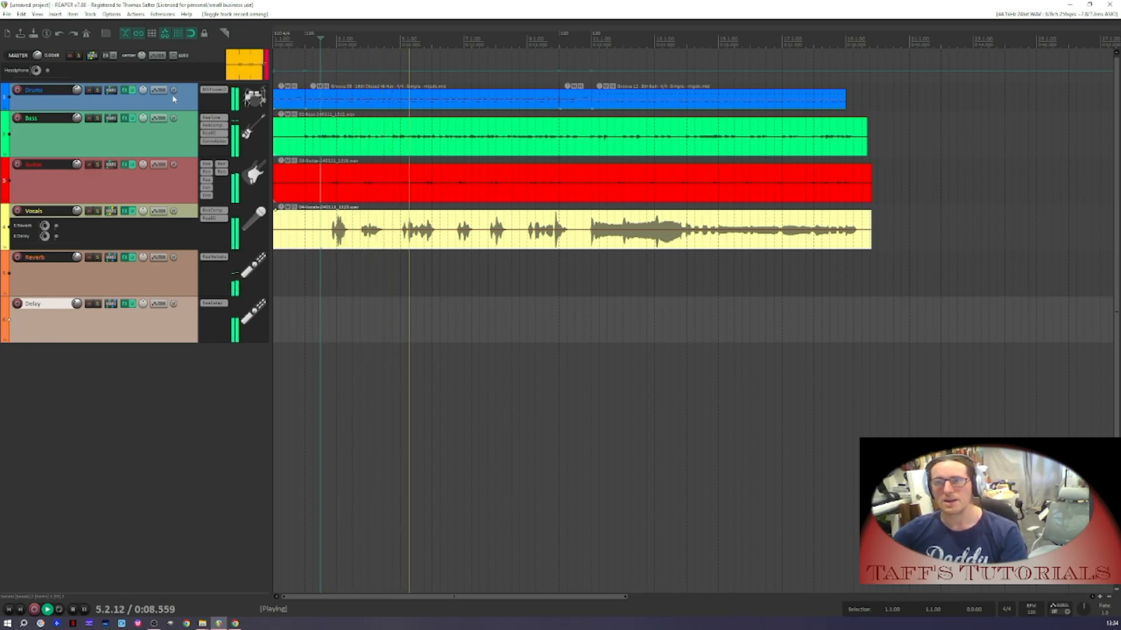
{"action": "key", "text": "space"}
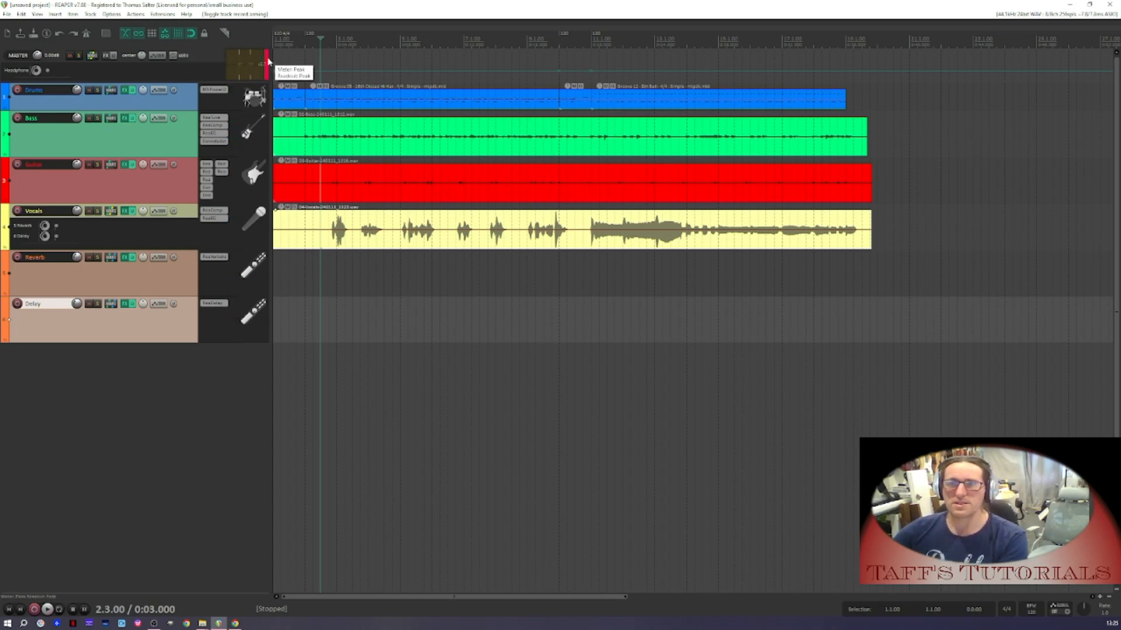
Lower the volume of all tracks from Drums to Delay together, and reset the master meter's clip indicator
{"action": "left_click", "coordinate": [186, 104]}
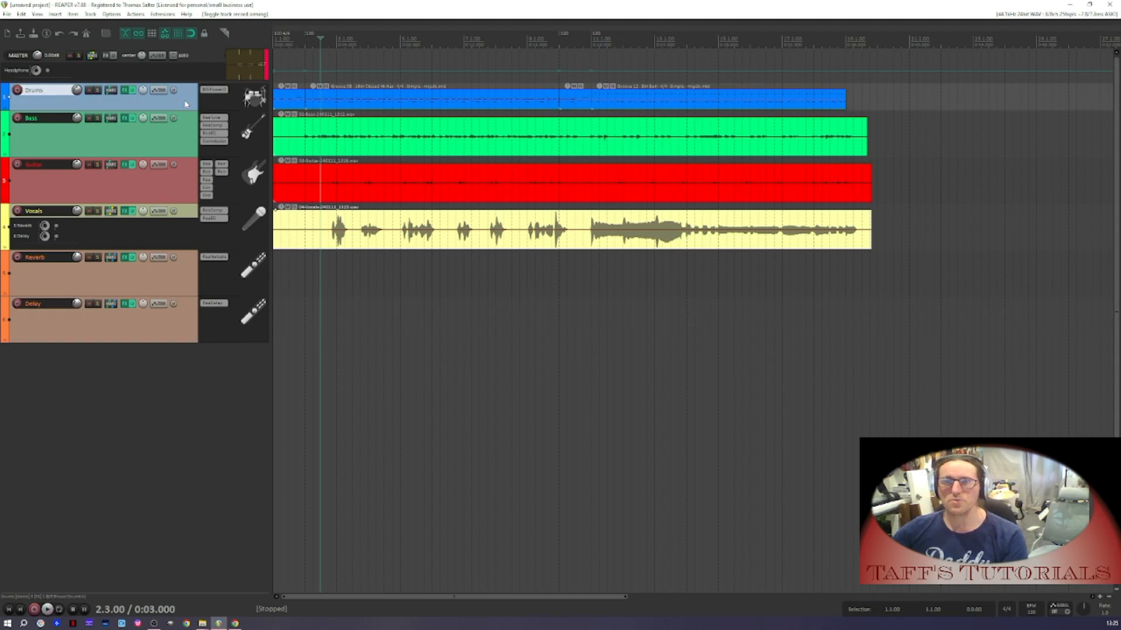
{"action": "left_click", "coordinate": [177, 323], "text": "shift"}
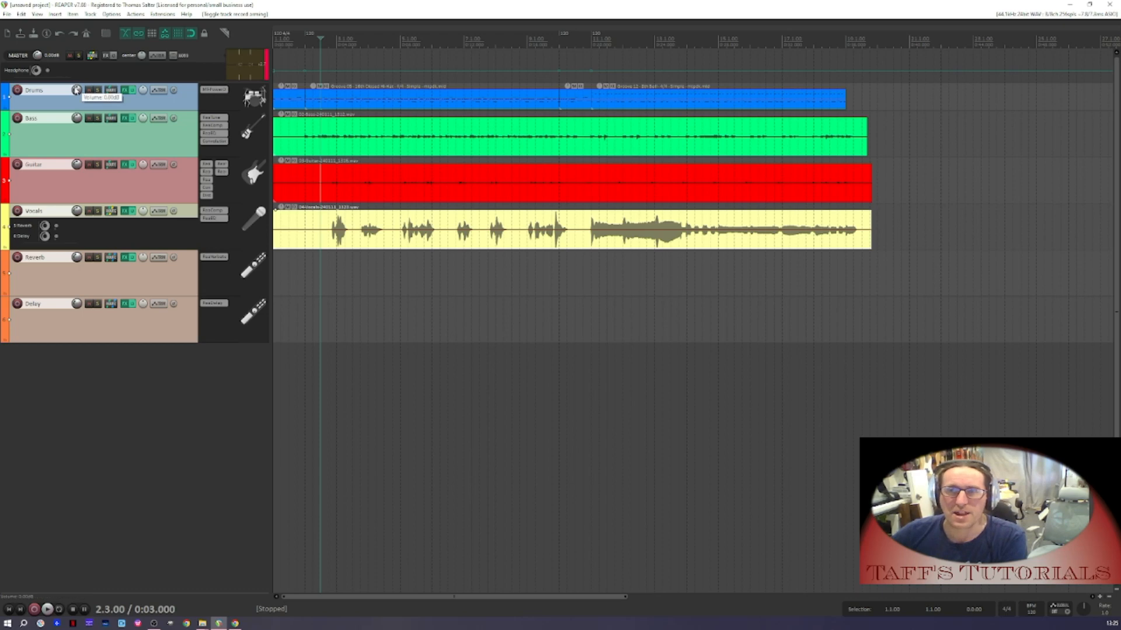
{"action": "left_click_drag", "start_coordinate": [77, 90], "coordinate": [76, 95]}
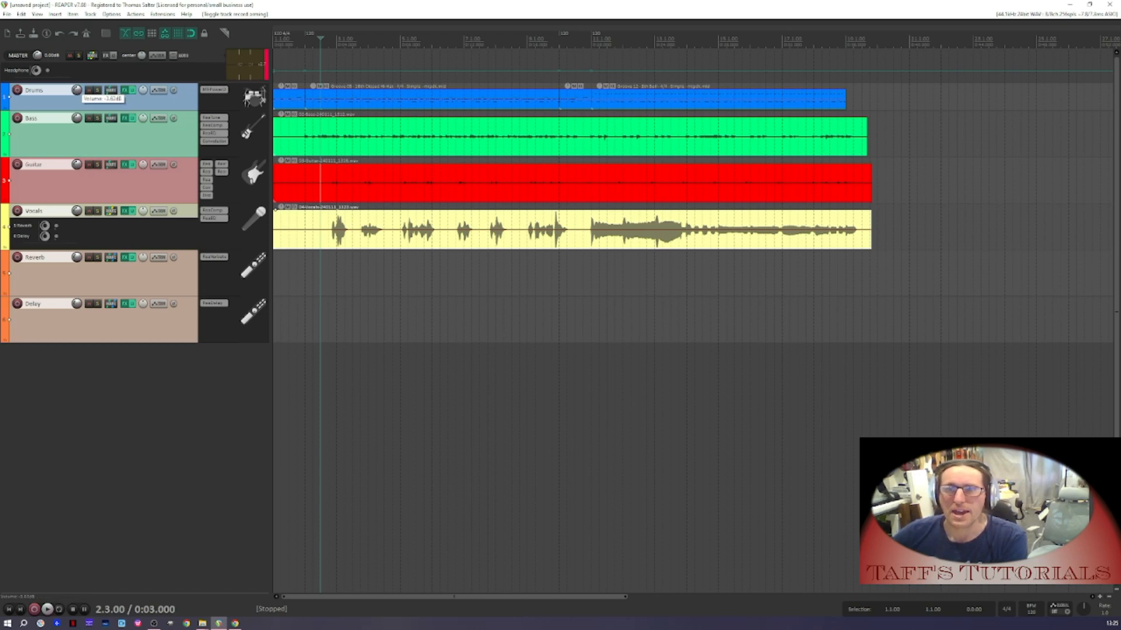
{"action": "left_click_drag", "start_coordinate": [77, 89], "coordinate": [76, 91]}
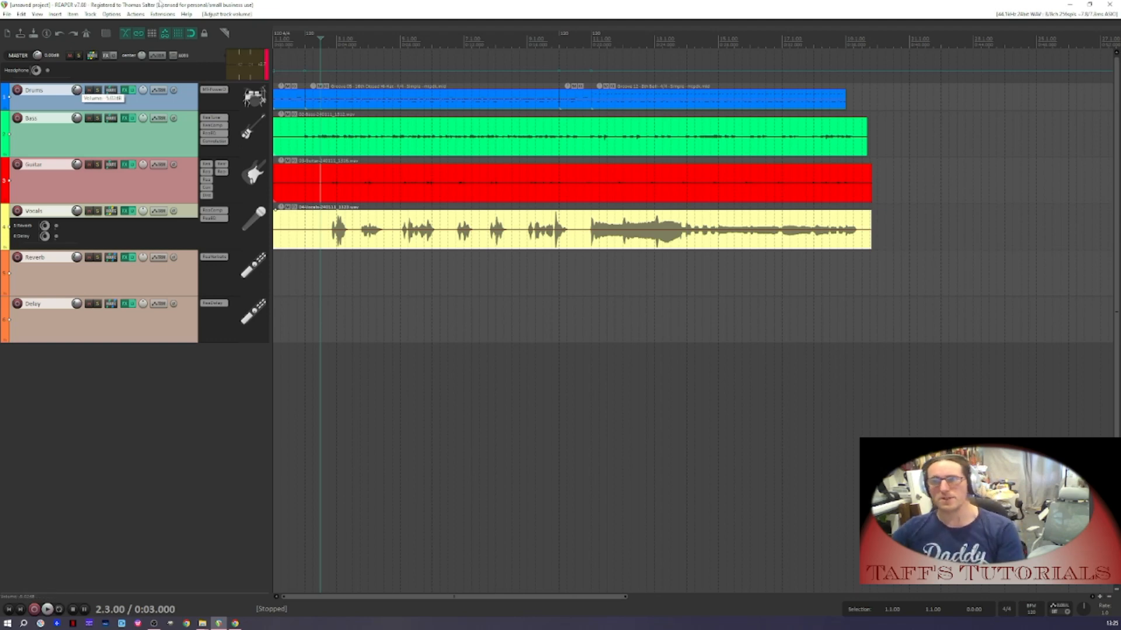
{"action": "left_click", "coordinate": [267, 66]}
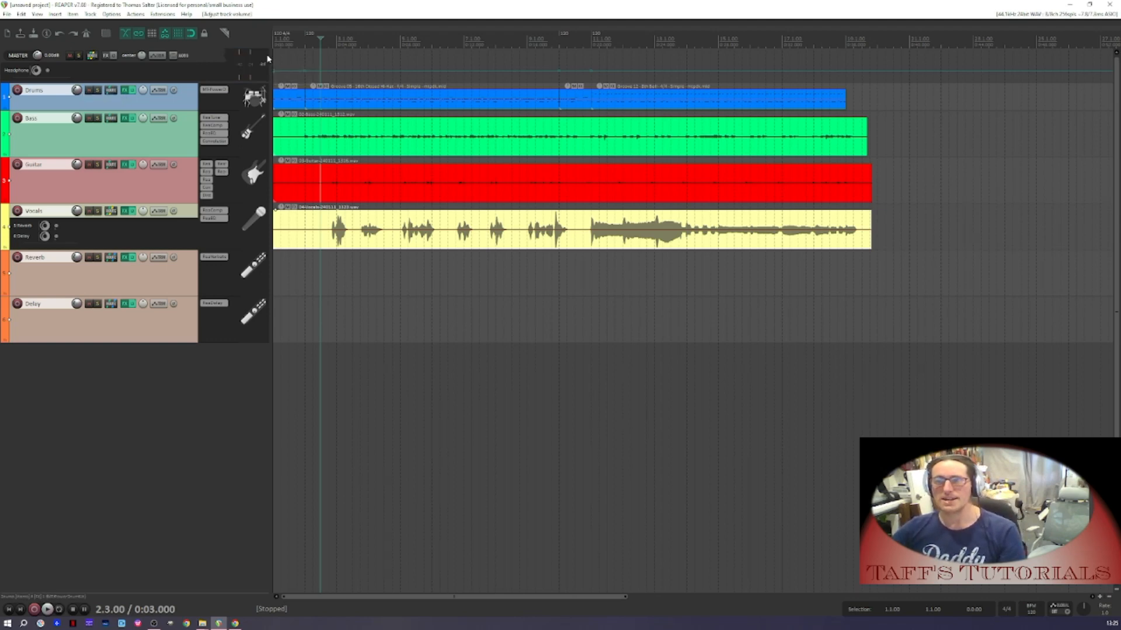
Play the mix from the start and raise the Vocals and Drums track volumes while listening
{"action": "left_click", "coordinate": [273, 35]}
{"action": "key", "text": "space"}
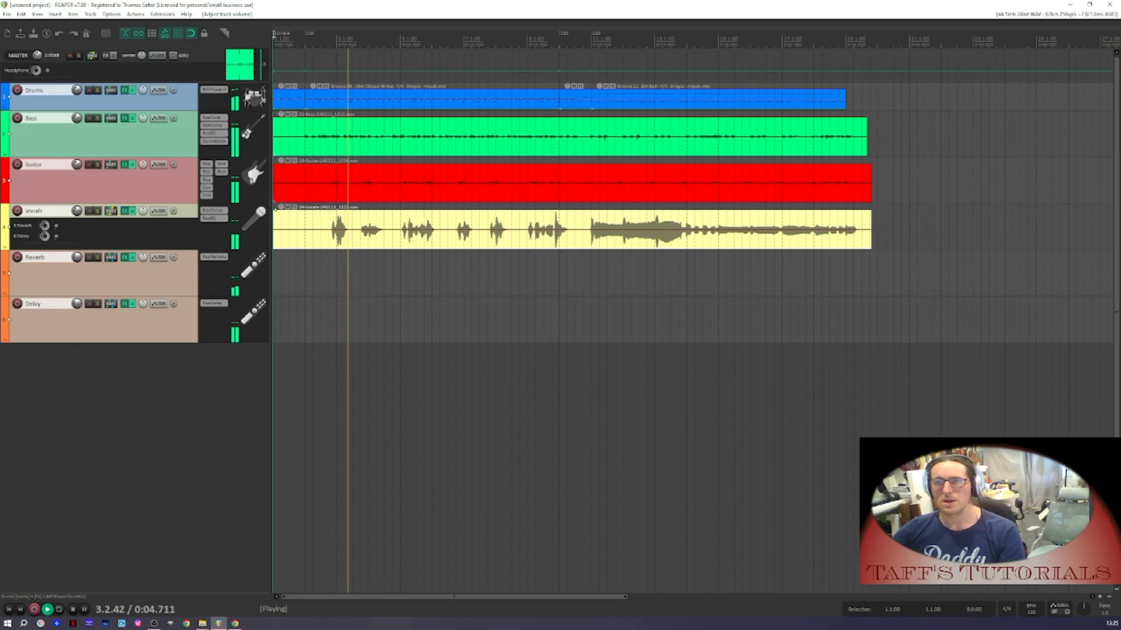
{"action": "left_click", "coordinate": [184, 217]}
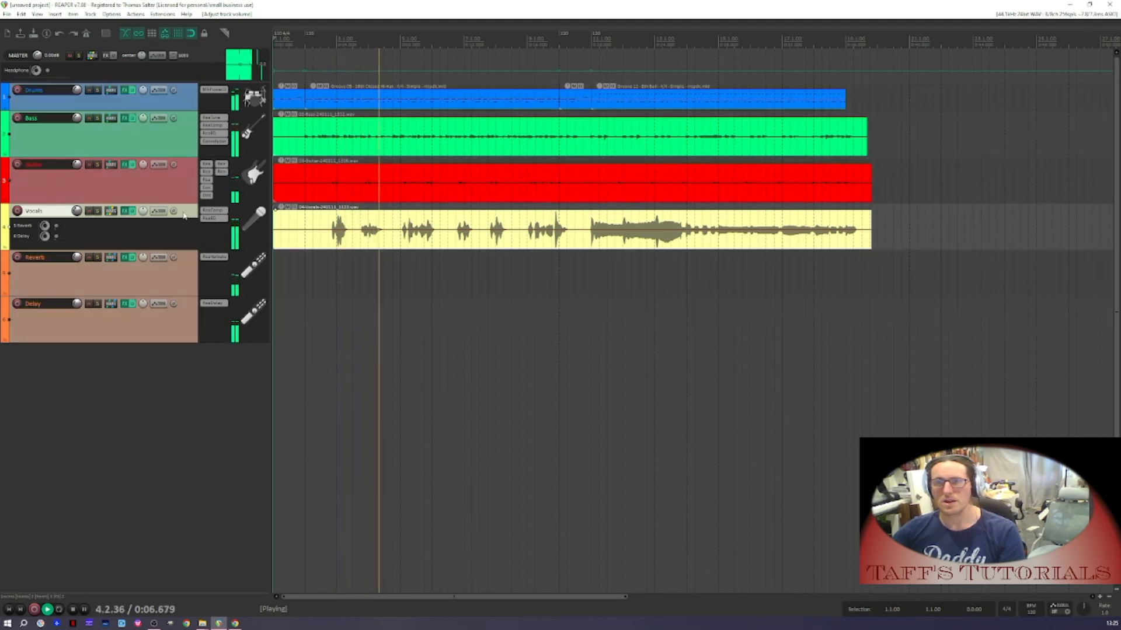
{"action": "left_click_drag", "start_coordinate": [76, 210], "coordinate": [76, 206]}
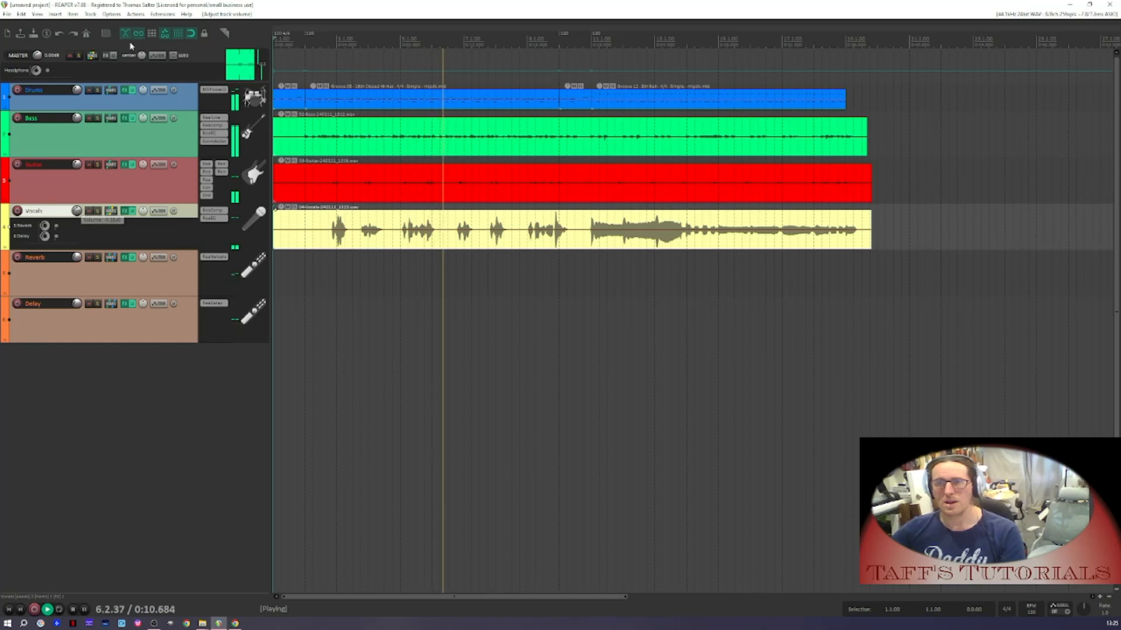
{"action": "left_click_drag", "start_coordinate": [78, 91], "coordinate": [78, 85]}
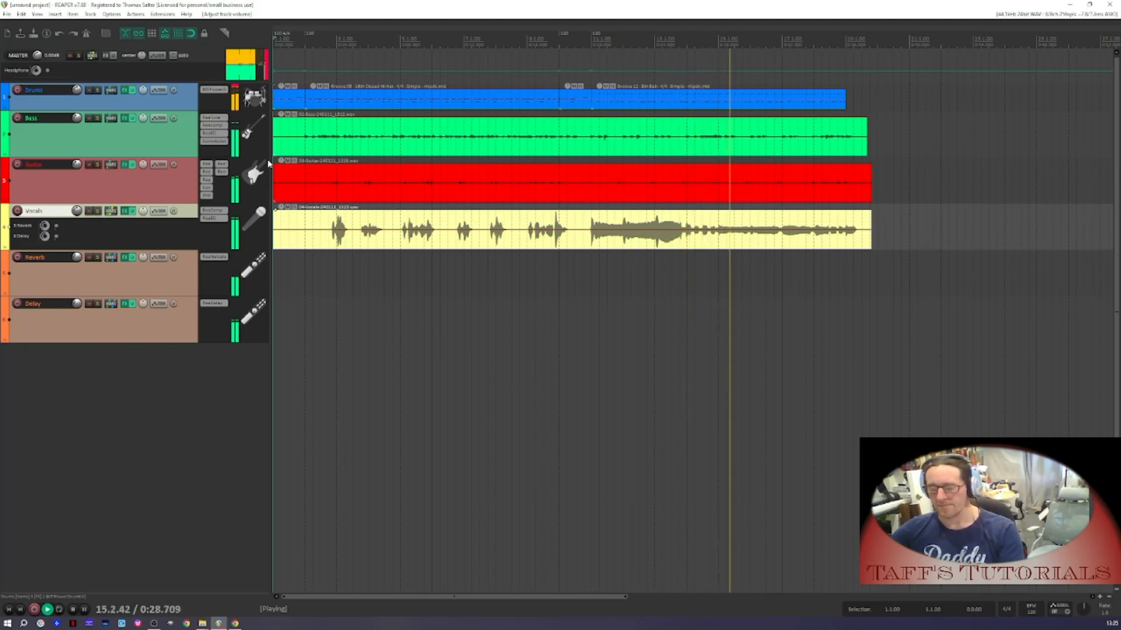
{"action": "key", "text": "space"}
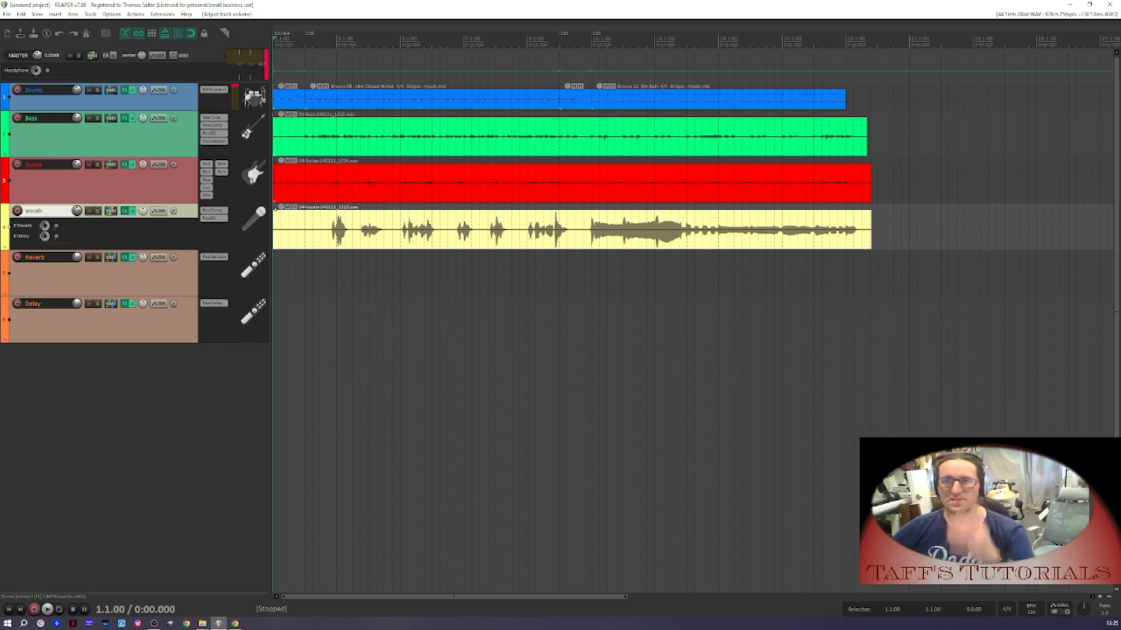
Try an off-centre pan on the Guitar track and reset it to centre
{"action": "left_click_drag", "start_coordinate": [143, 164], "coordinate": [143, 167]}
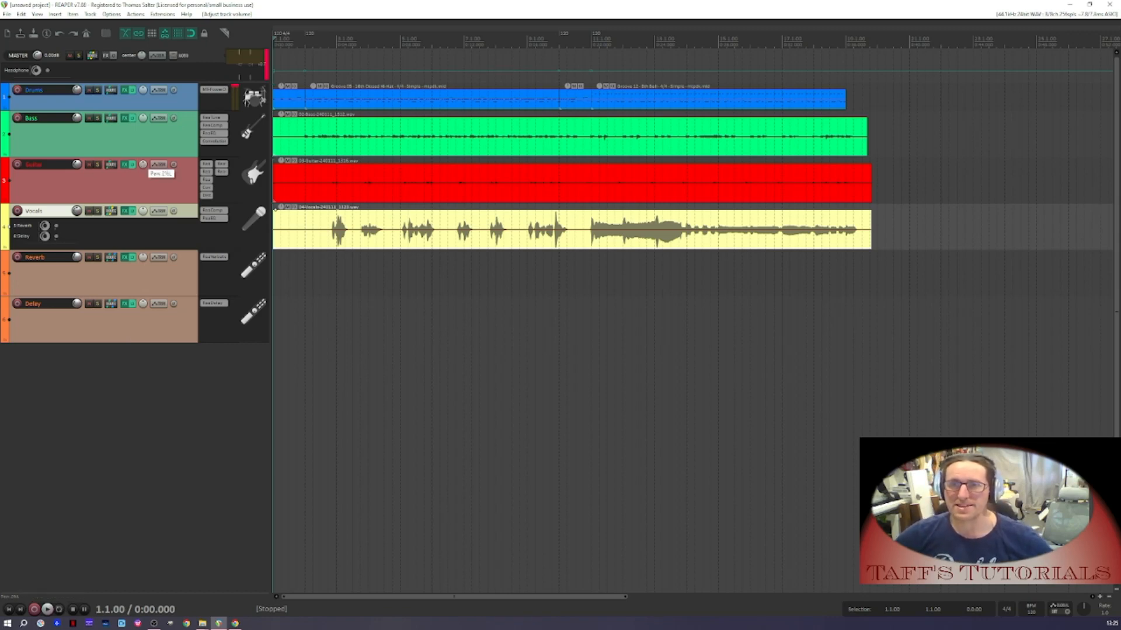
{"action": "double_click", "coordinate": [143, 164]}
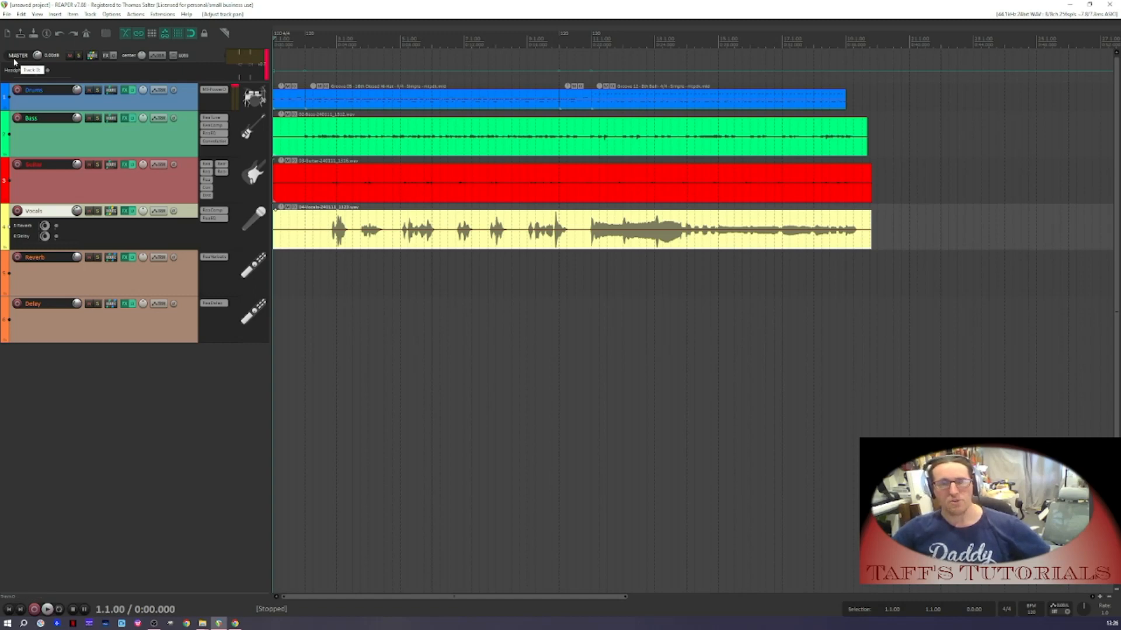
Save the project as Tutor trial in the REAPER Media folder, with its own subdirectory and all media moved into it
{"action": "left_click", "coordinate": [5, 14]}
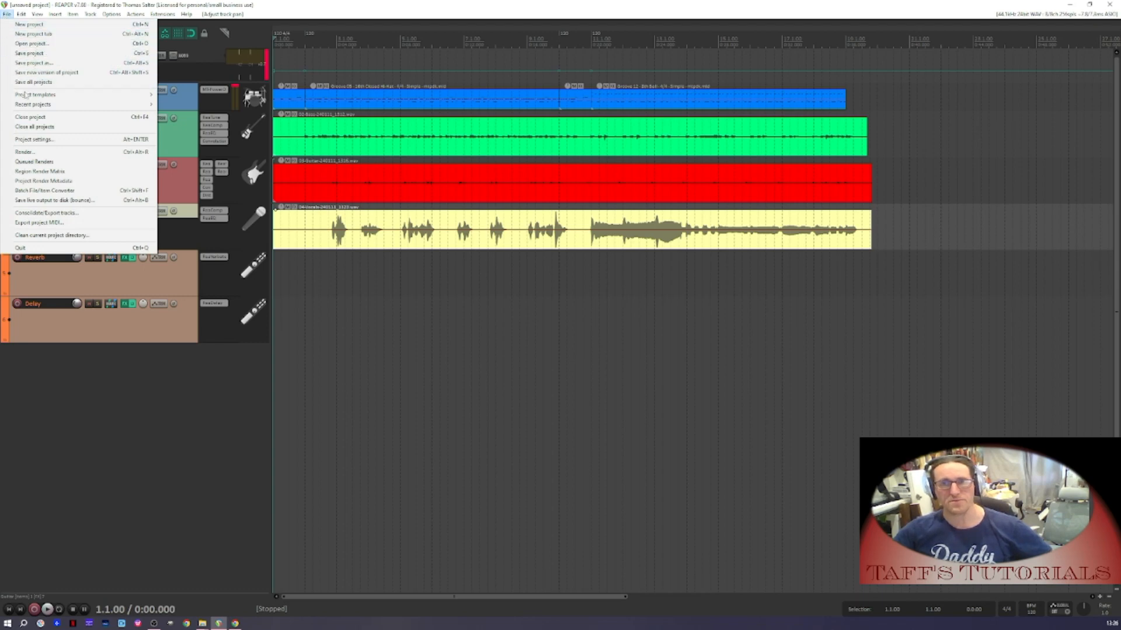
{"action": "left_click", "coordinate": [41, 63]}
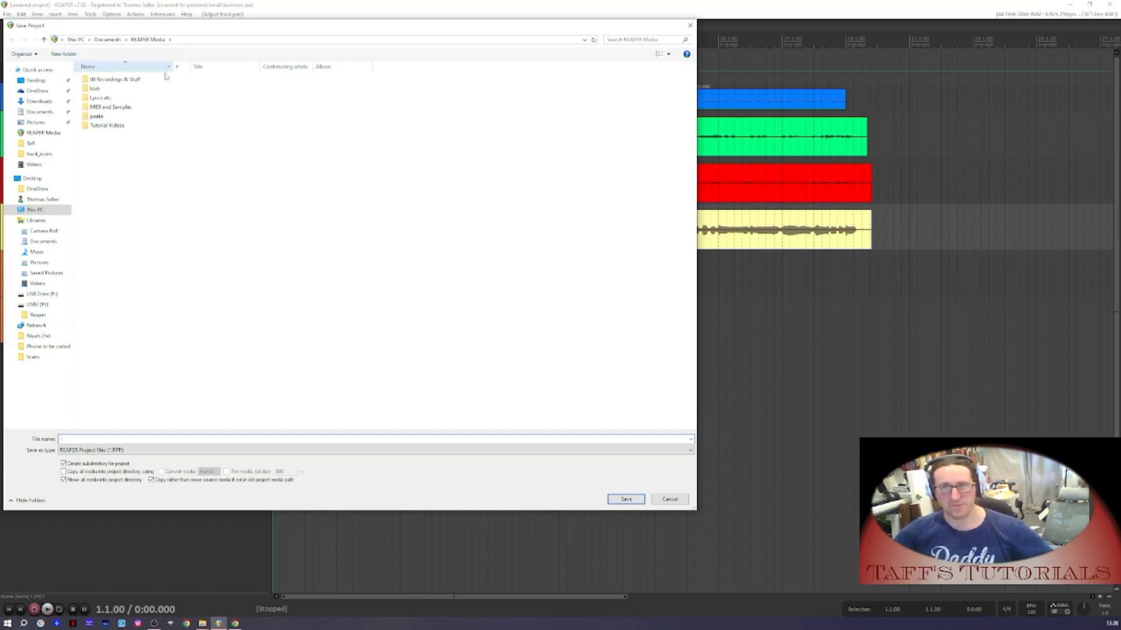
{"action": "left_click", "coordinate": [64, 464]}
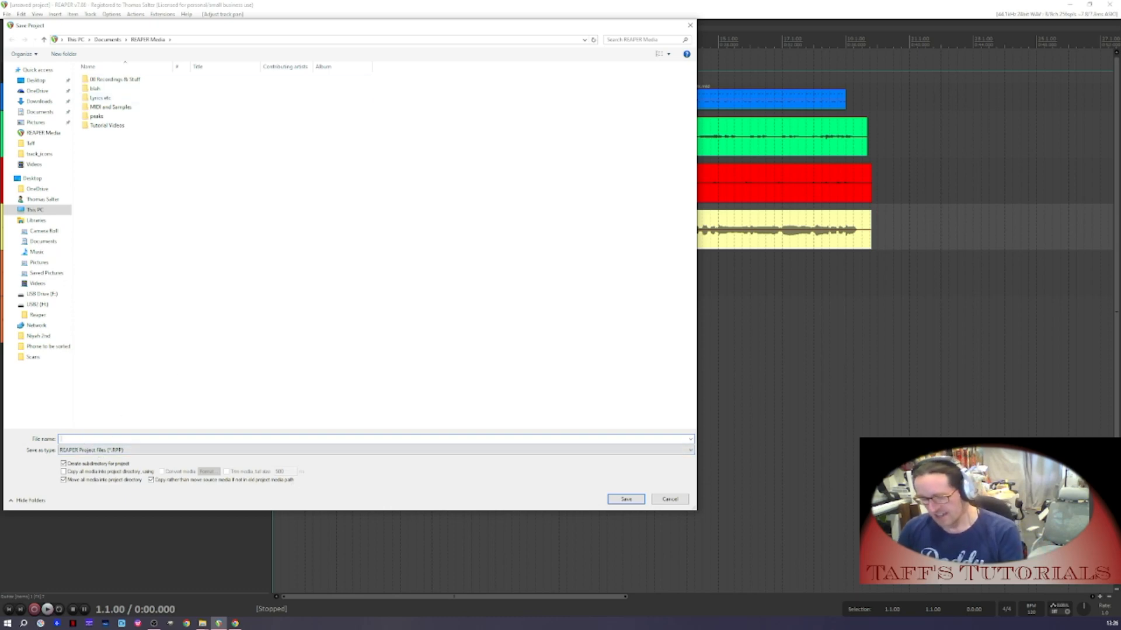
{"action": "type", "text": "T"}
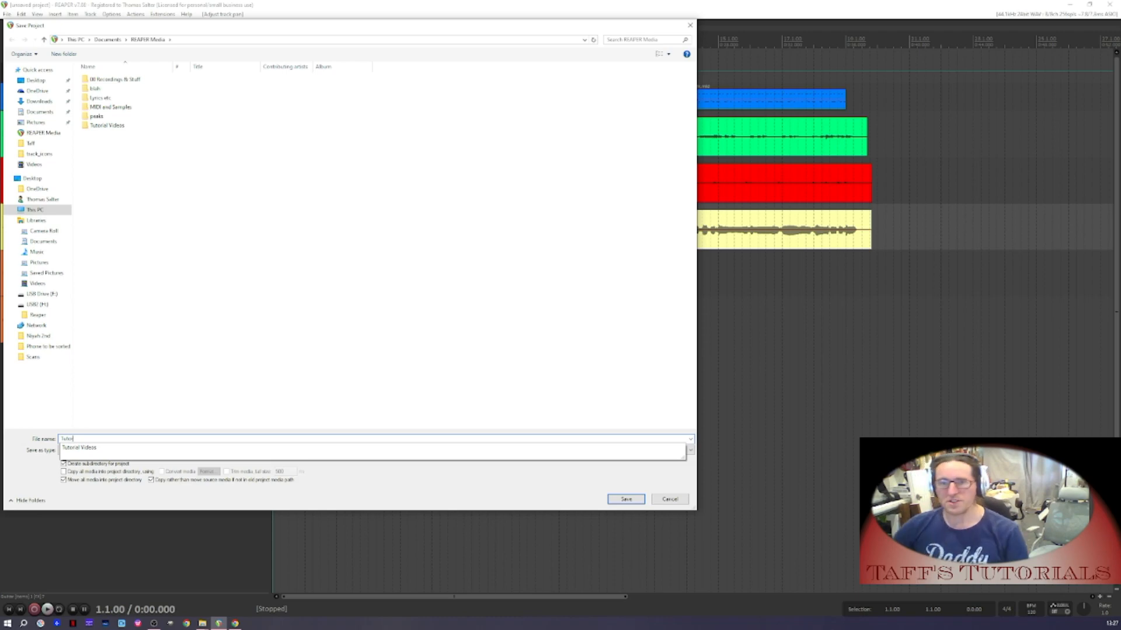
{"action": "type", "text": "utor"}
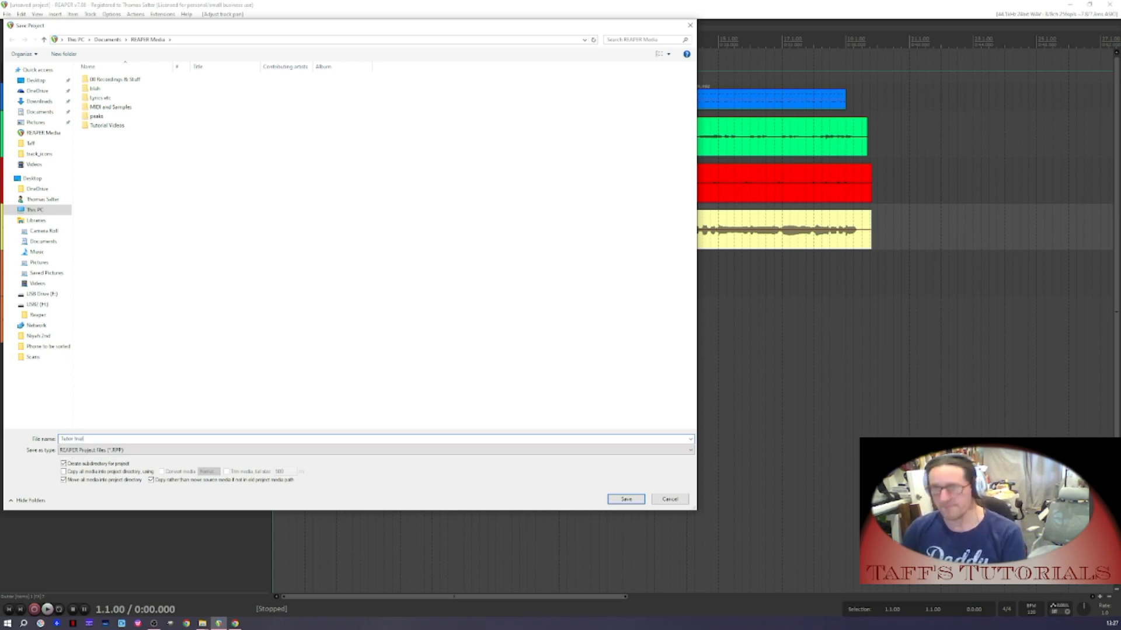
{"action": "left_click", "coordinate": [623, 499]}
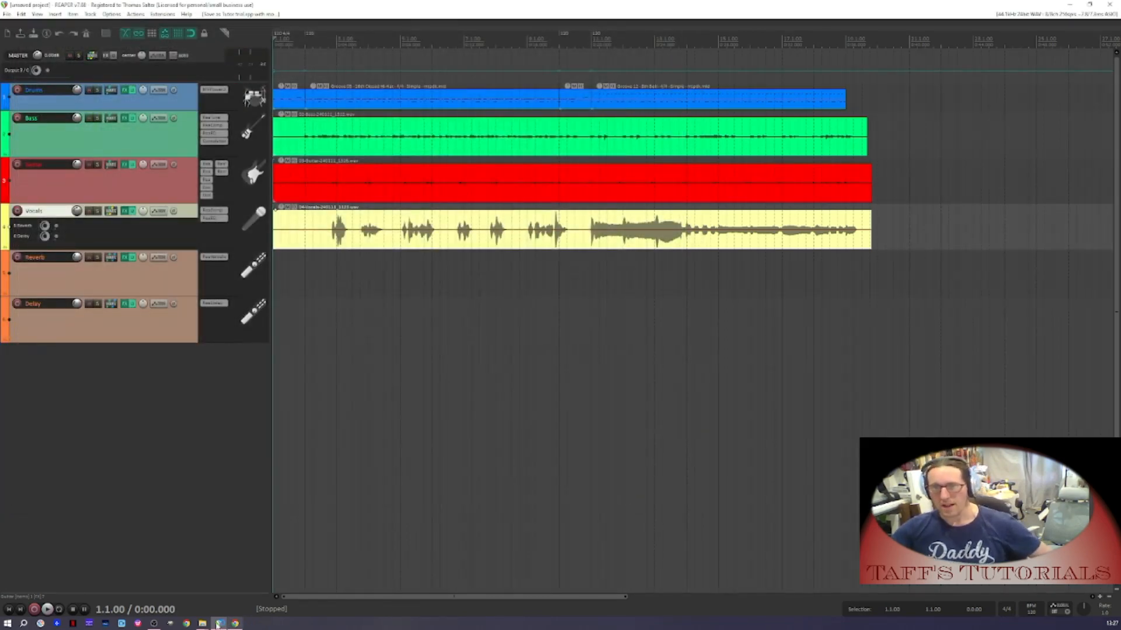
Examine the saved Tutor trial folder in File Explorer, including its Audio and peaks subfolders, and return to REAPER
{"action": "mouse_move", "coordinate": [202, 620]}
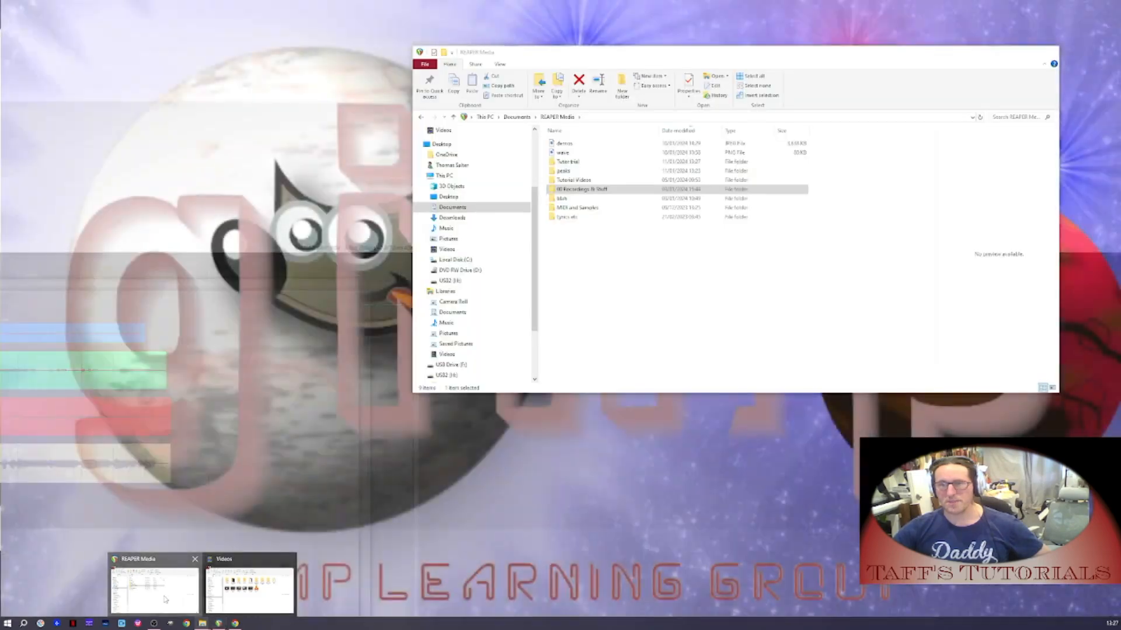
{"action": "left_click", "coordinate": [154, 590]}
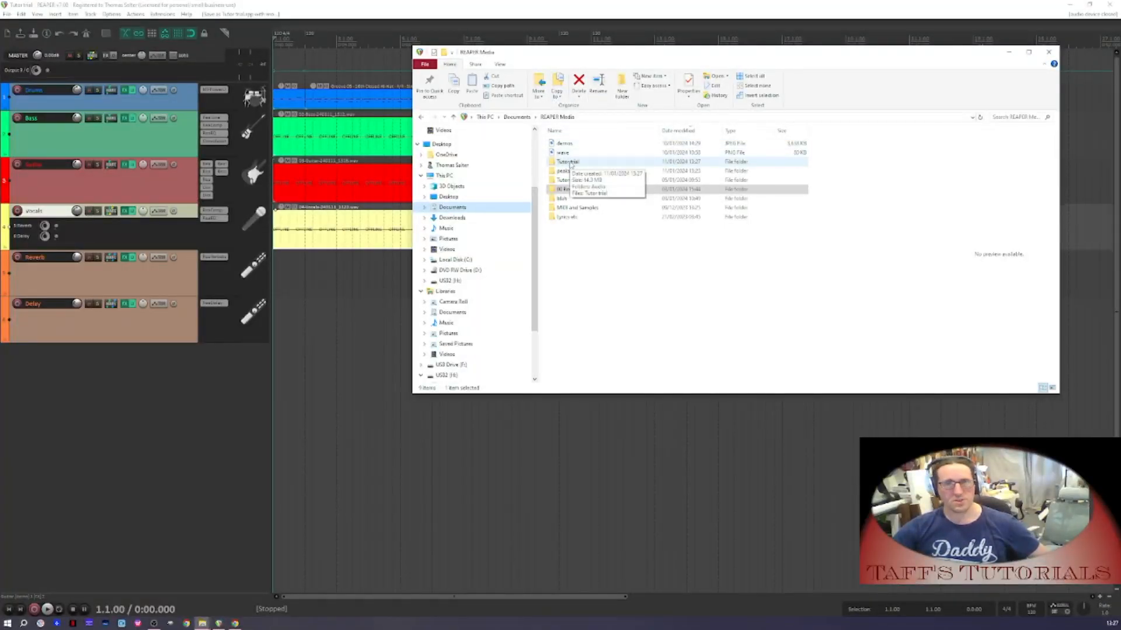
{"action": "double_click", "coordinate": [570, 164]}
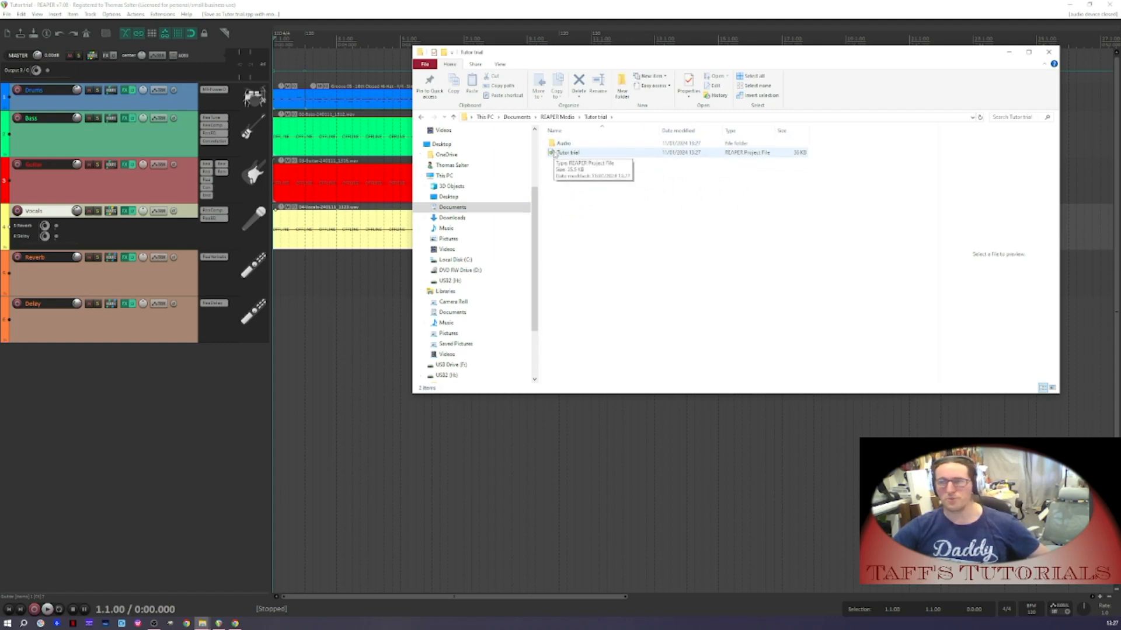
{"action": "double_click", "coordinate": [565, 143]}
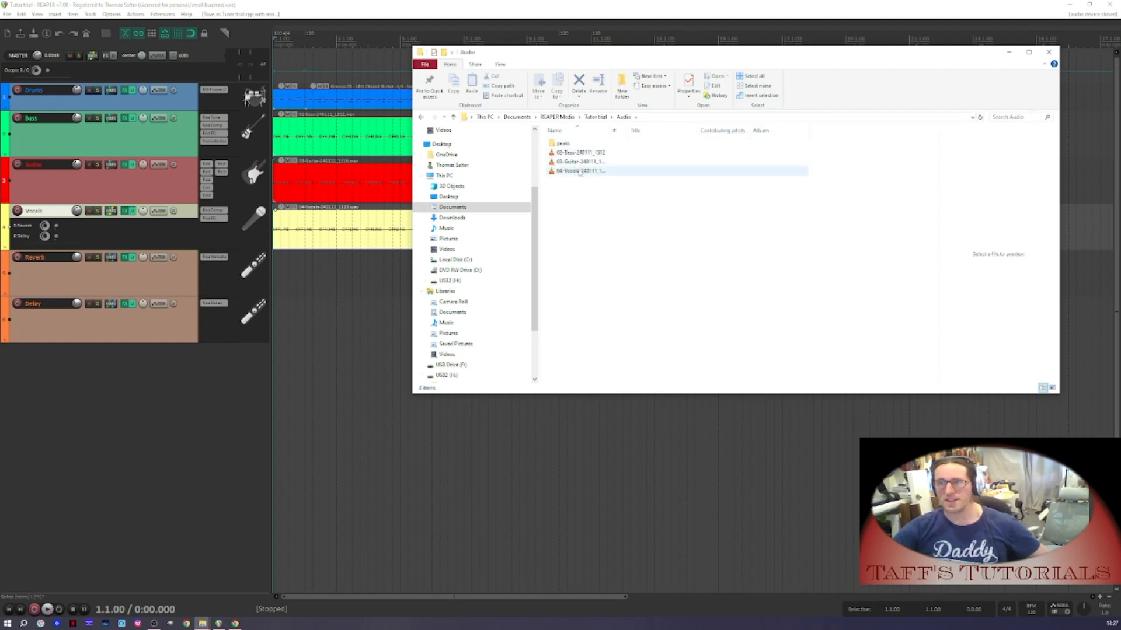
{"action": "double_click", "coordinate": [562, 144]}
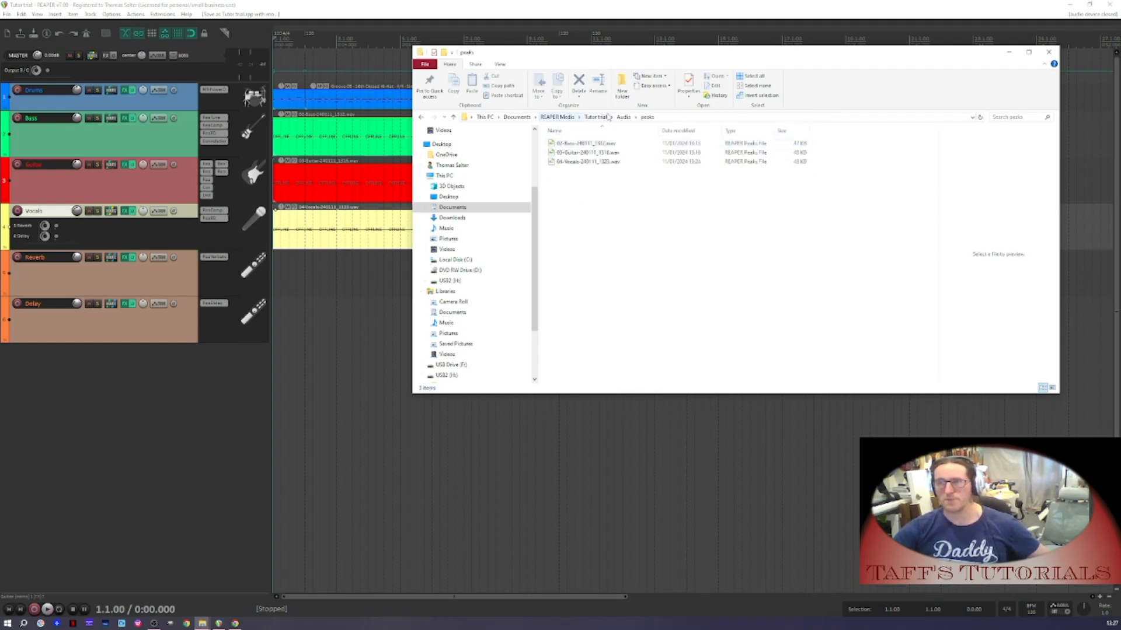
{"action": "left_click", "coordinate": [623, 118]}
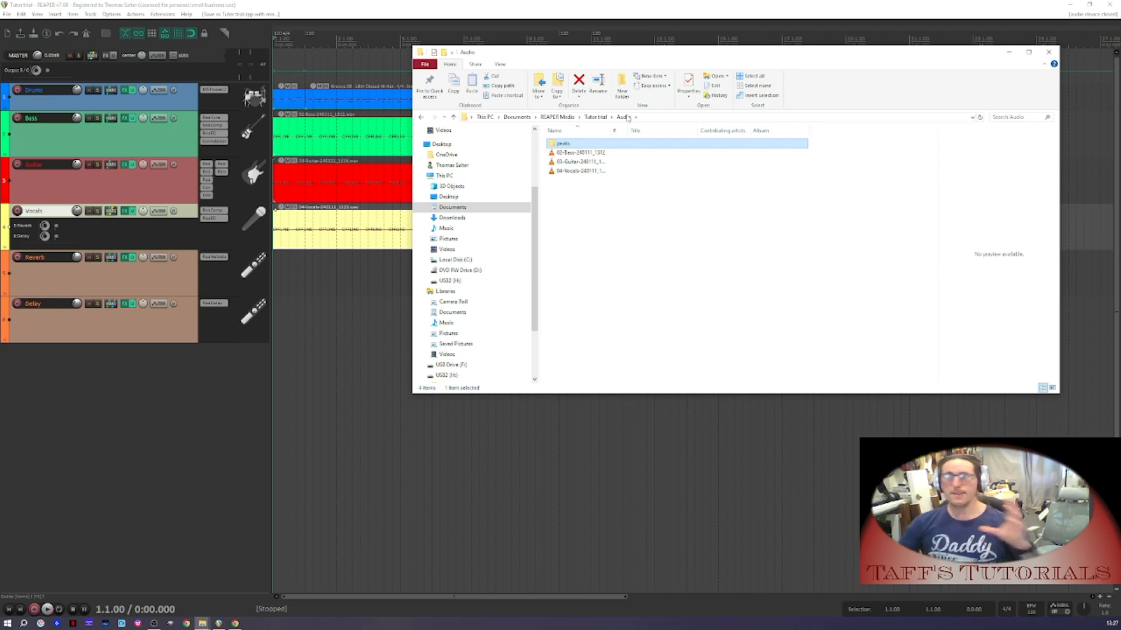
{"action": "left_click", "coordinate": [565, 117]}
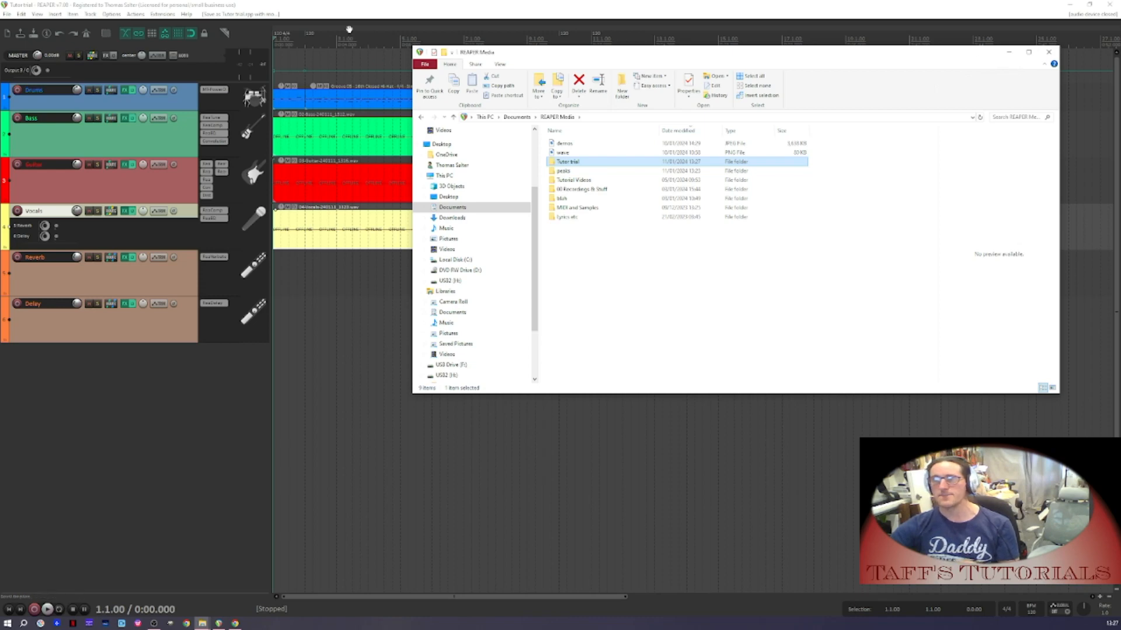
{"action": "left_click", "coordinate": [197, 5]}
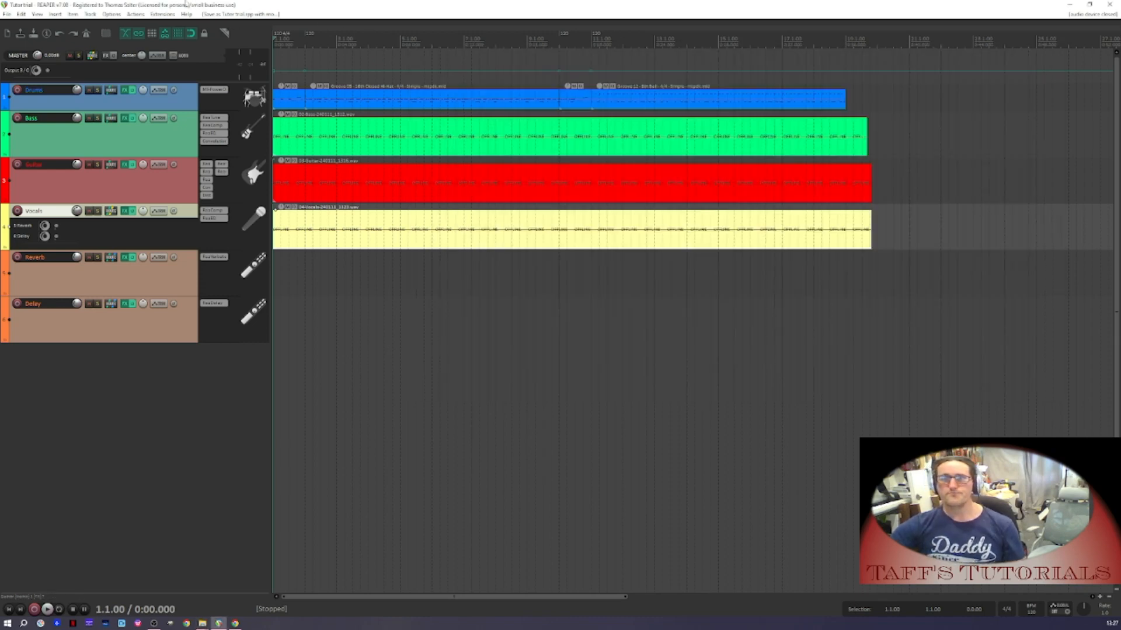
Name the render output Tutor trial, set the secondary output format to none, and keep WAV as the primary format
{"action": "left_click", "coordinate": [7, 14]}
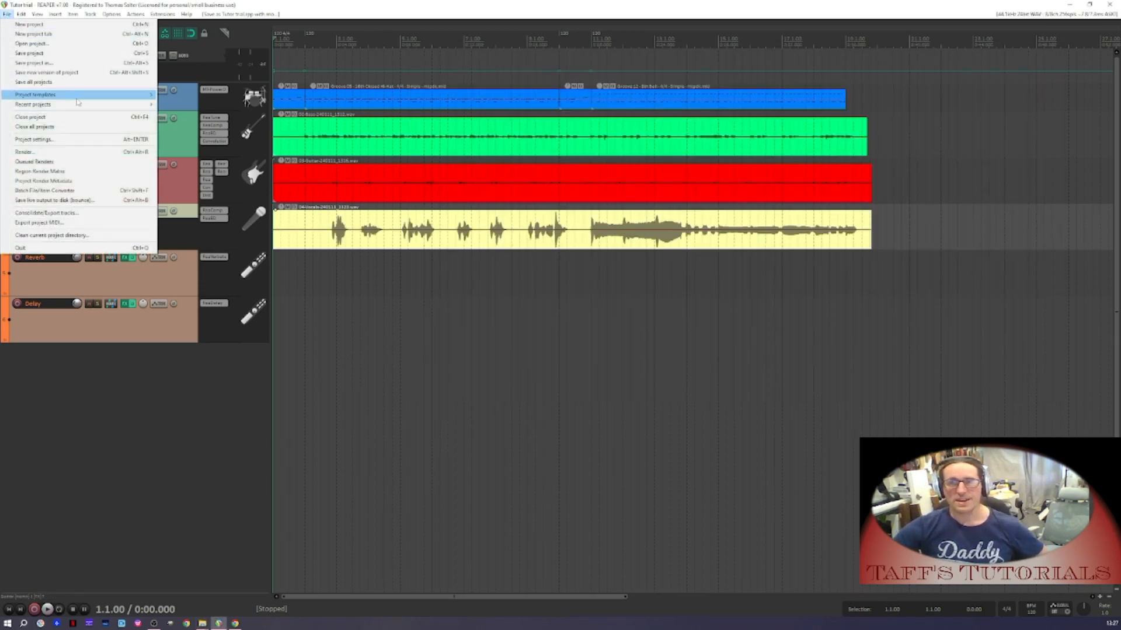
{"action": "left_click", "coordinate": [83, 153]}
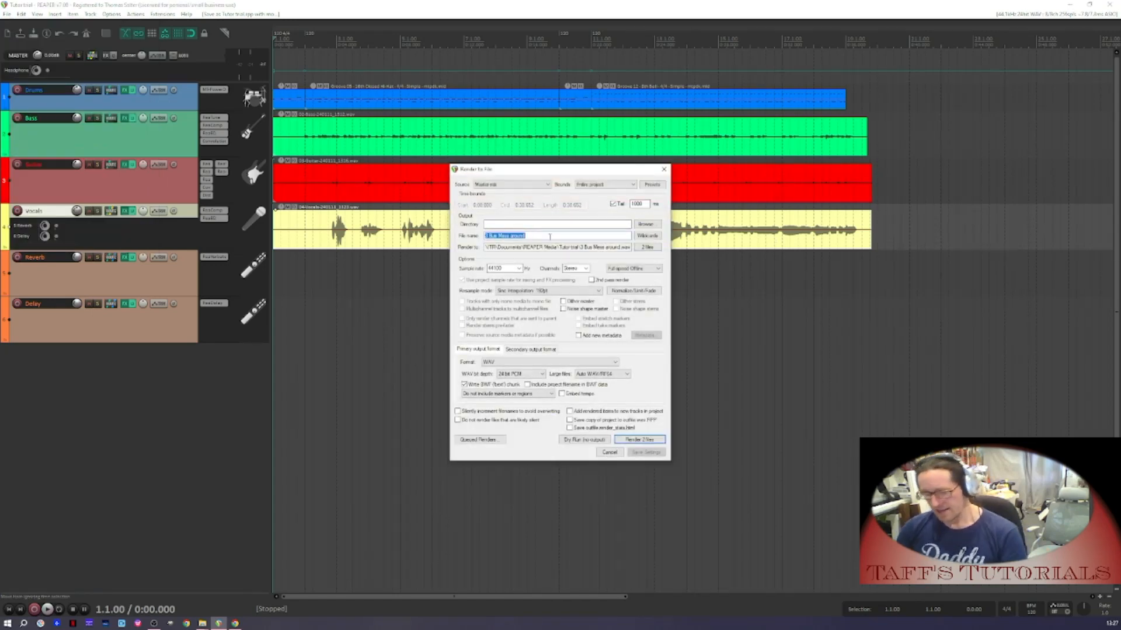
{"action": "type", "text": "Tutor trial"}
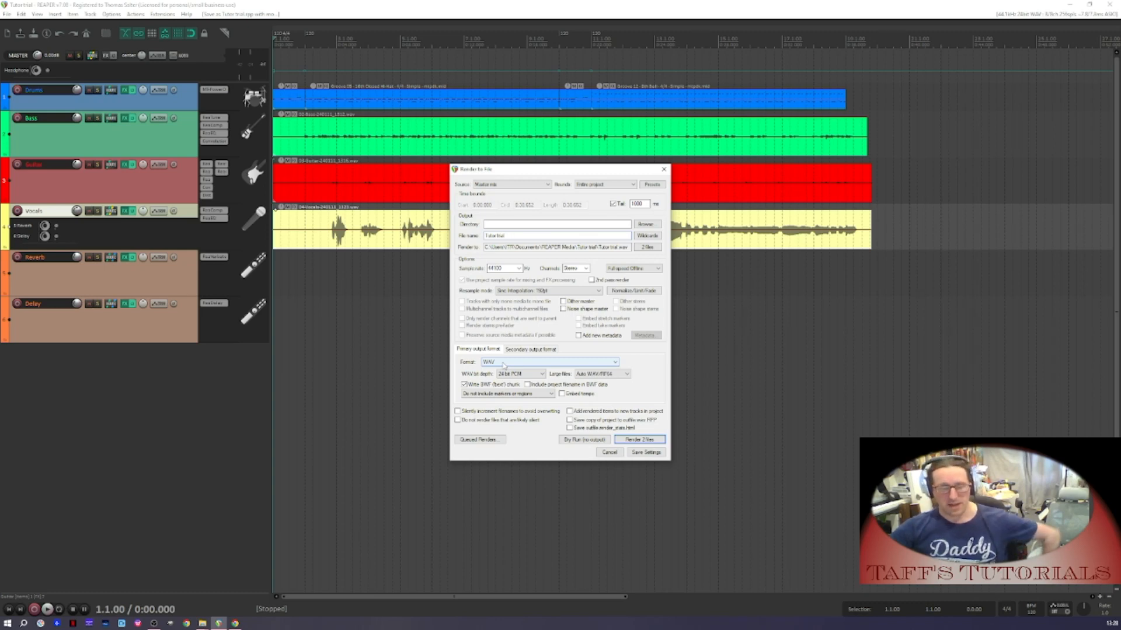
{"action": "left_click", "coordinate": [532, 350]}
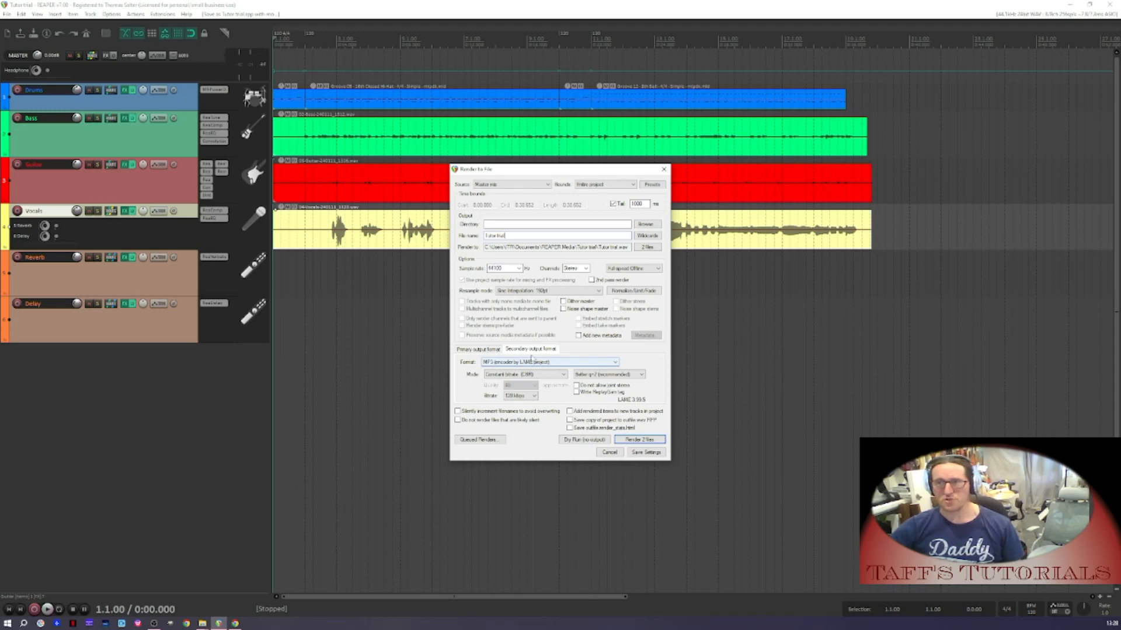
{"action": "left_click", "coordinate": [510, 363]}
{"action": "left_click", "coordinate": [505, 371]}
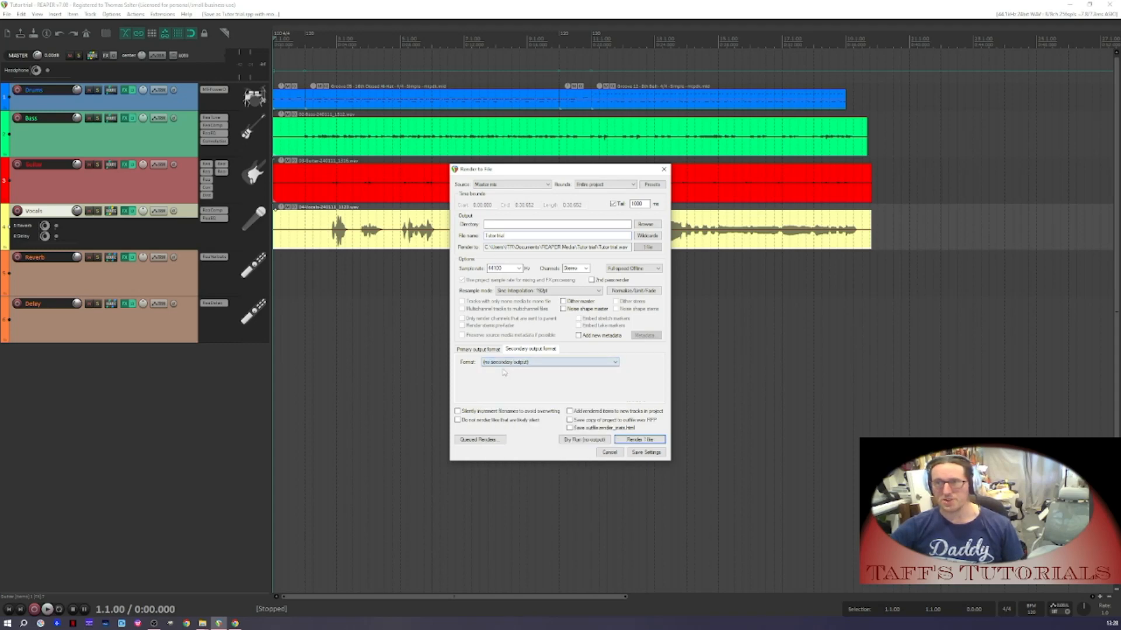
{"action": "left_click", "coordinate": [477, 349]}
{"action": "left_click", "coordinate": [493, 362]}
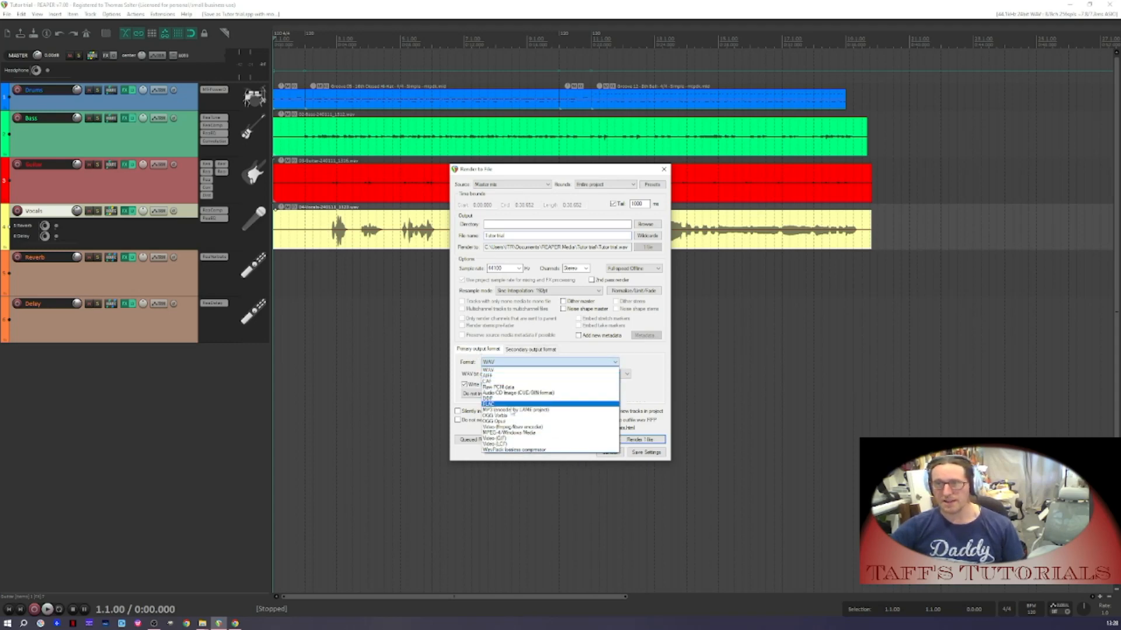
{"action": "left_click", "coordinate": [483, 347]}
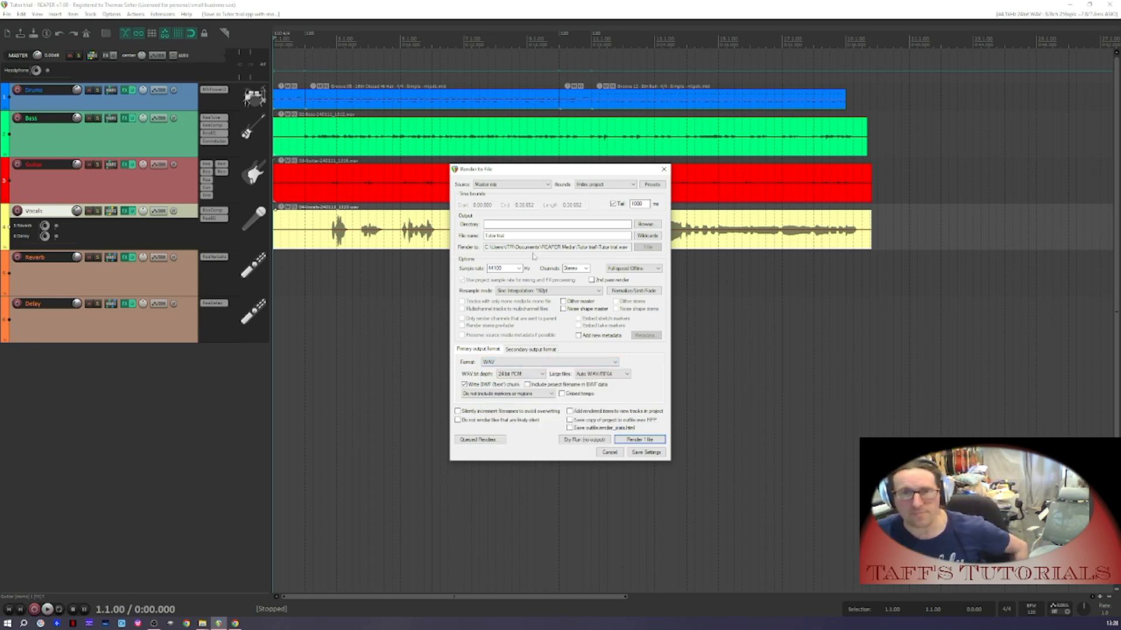
Perform a dry run render of the master mix to check for clipping, and close the render window
{"action": "left_click", "coordinate": [579, 439]}
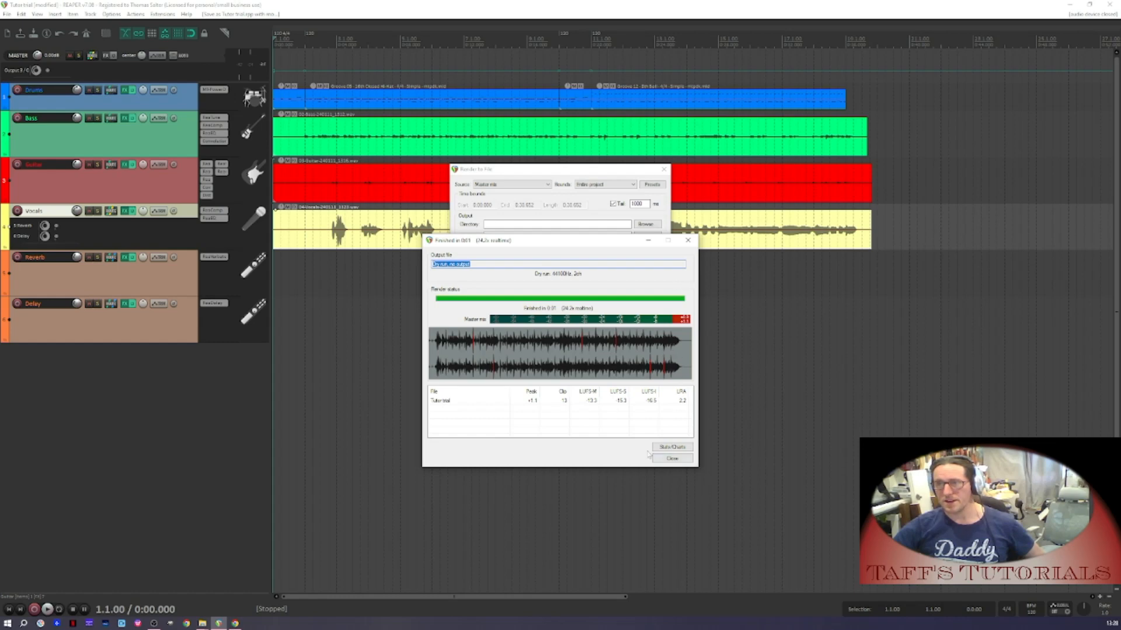
{"action": "left_click", "coordinate": [672, 458]}
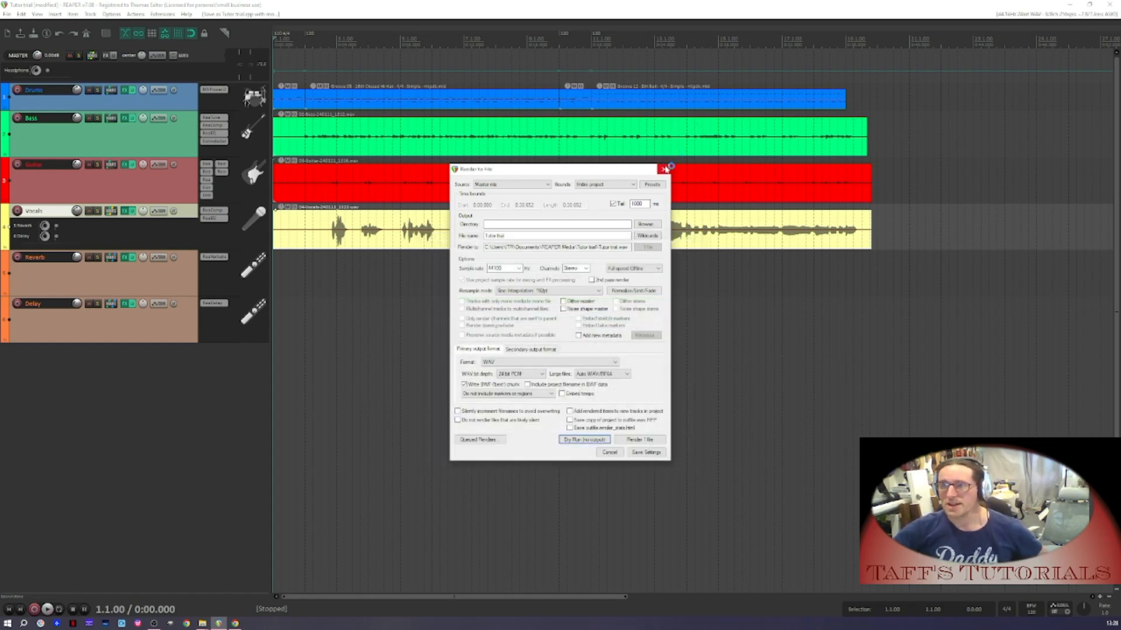
{"action": "left_click", "coordinate": [666, 169]}
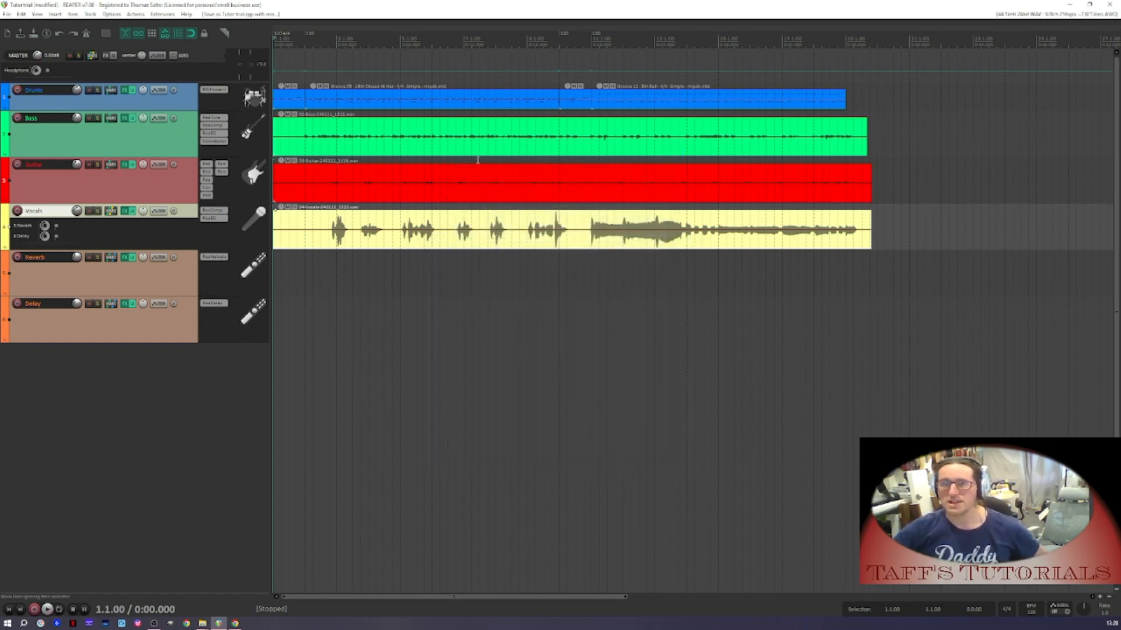
Search the effects for a limiter and add ReaLimit to the master track
{"action": "left_click", "coordinate": [106, 56]}
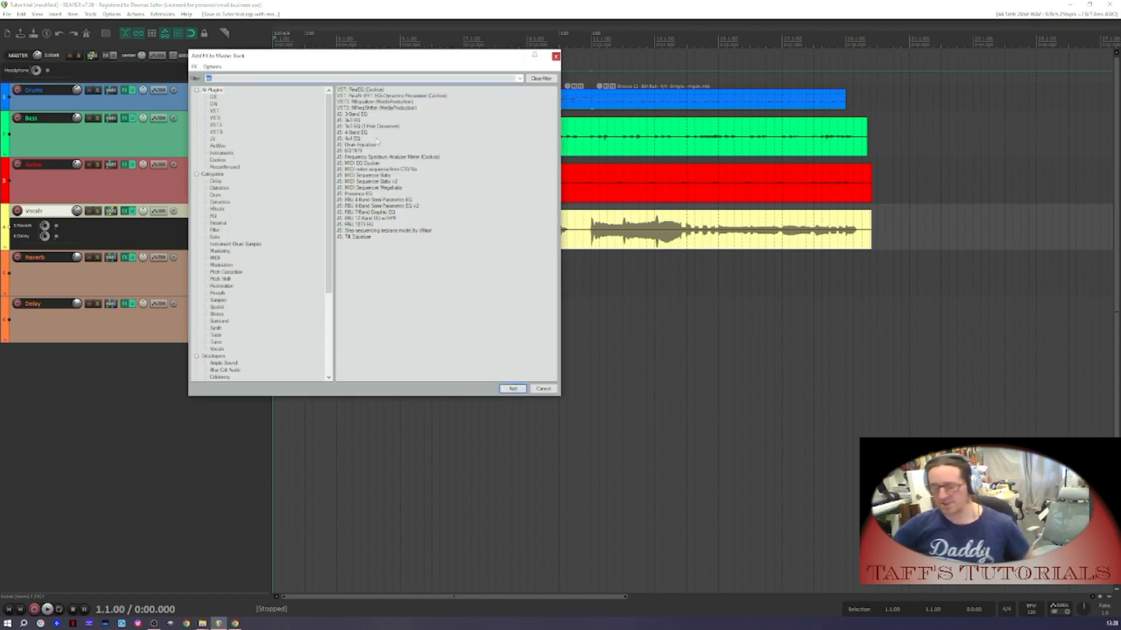
{"action": "type", "text": "lin"}
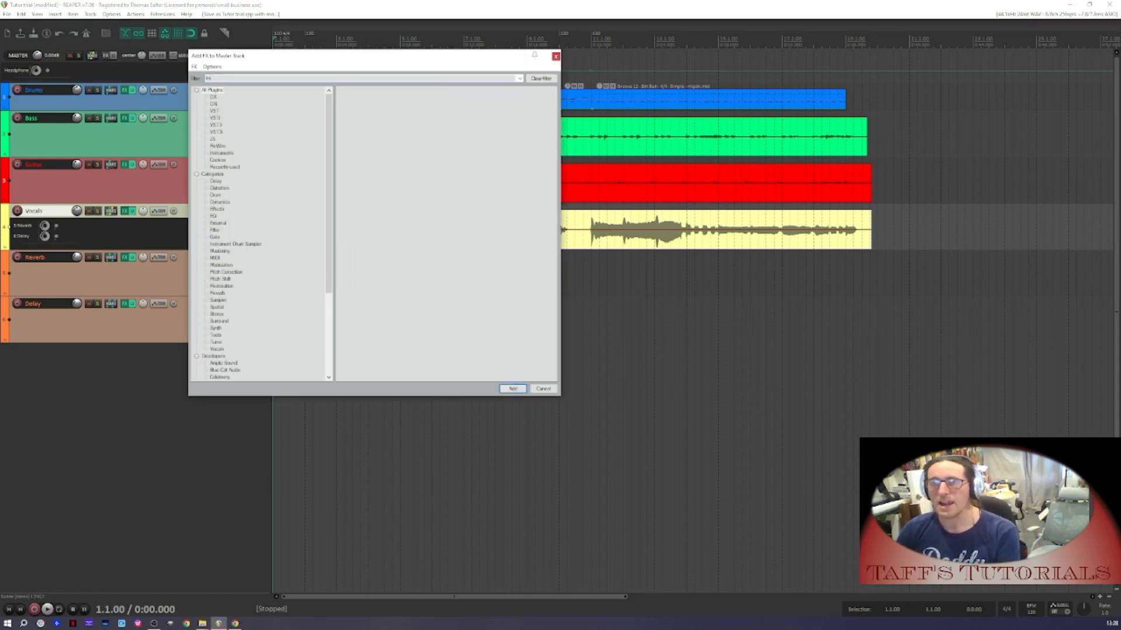
{"action": "key", "text": "BackSpace"}
{"action": "type", "text": "m"}
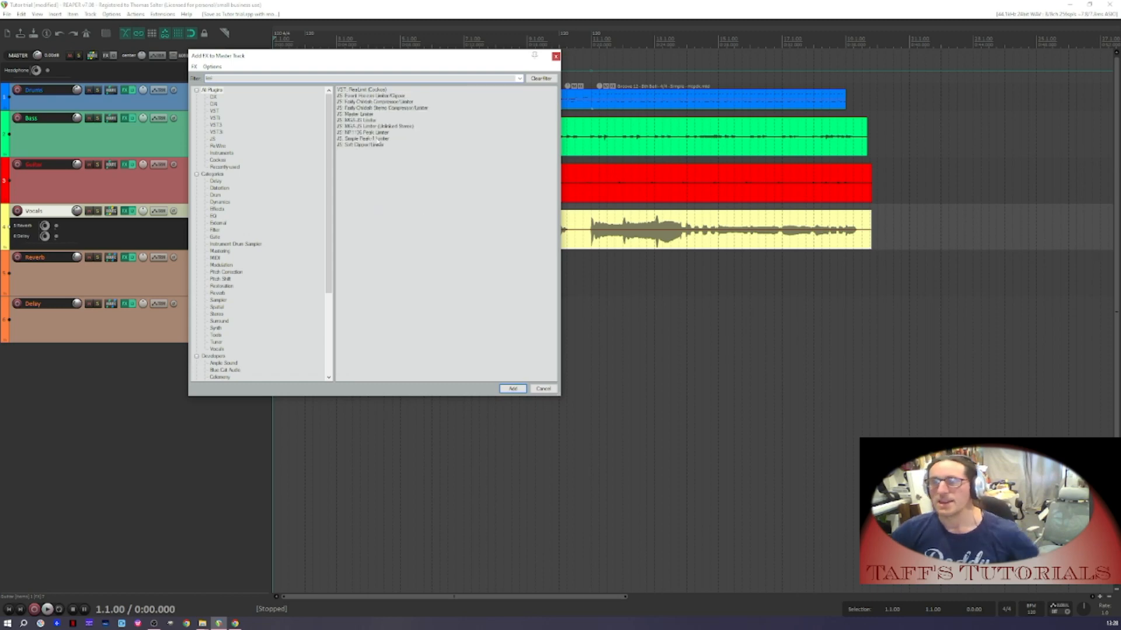
{"action": "double_click", "coordinate": [371, 89]}
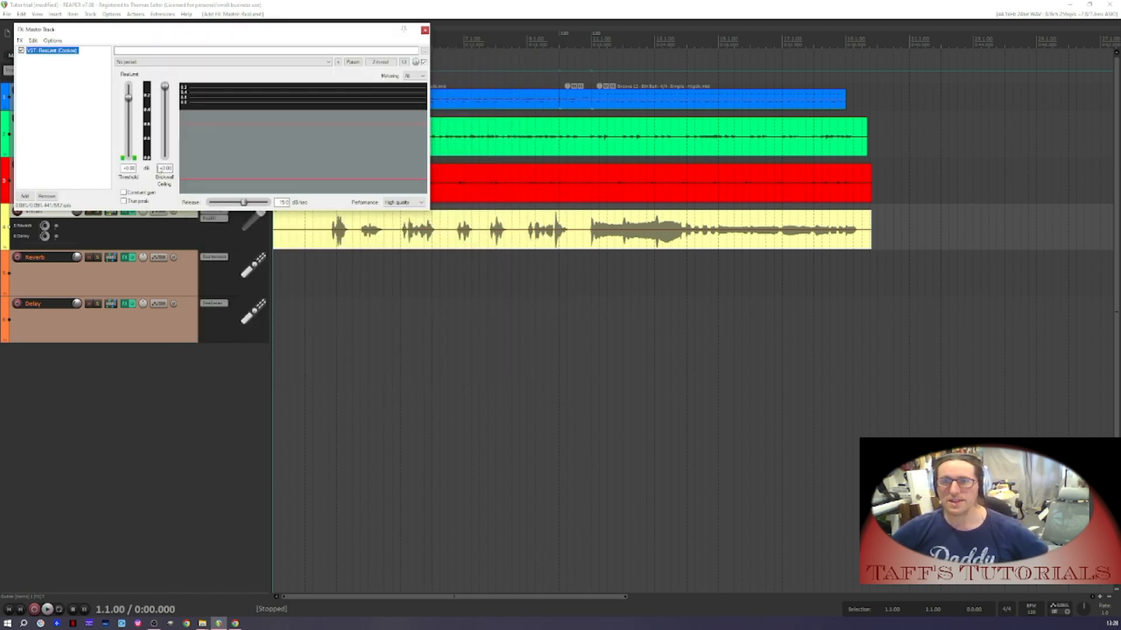
Set ReaLimit's brickwall ceiling to -1 dB and move the effect window clear of the master track controls
{"action": "double_click", "coordinate": [163, 167]}
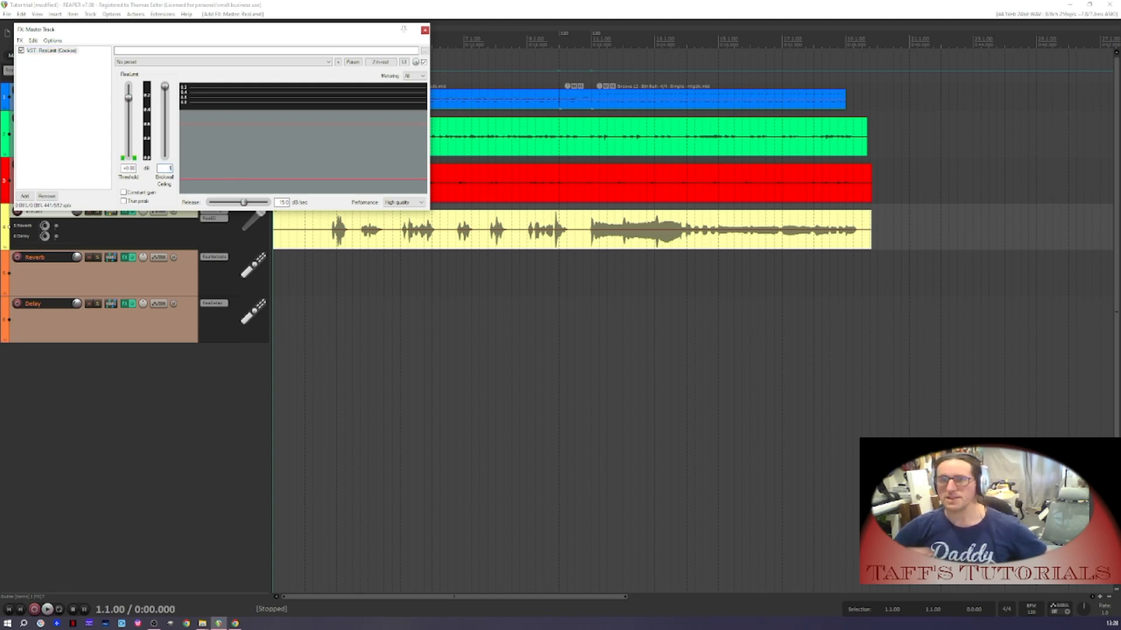
{"action": "type", "text": "-1"}
{"action": "key", "text": "Return"}
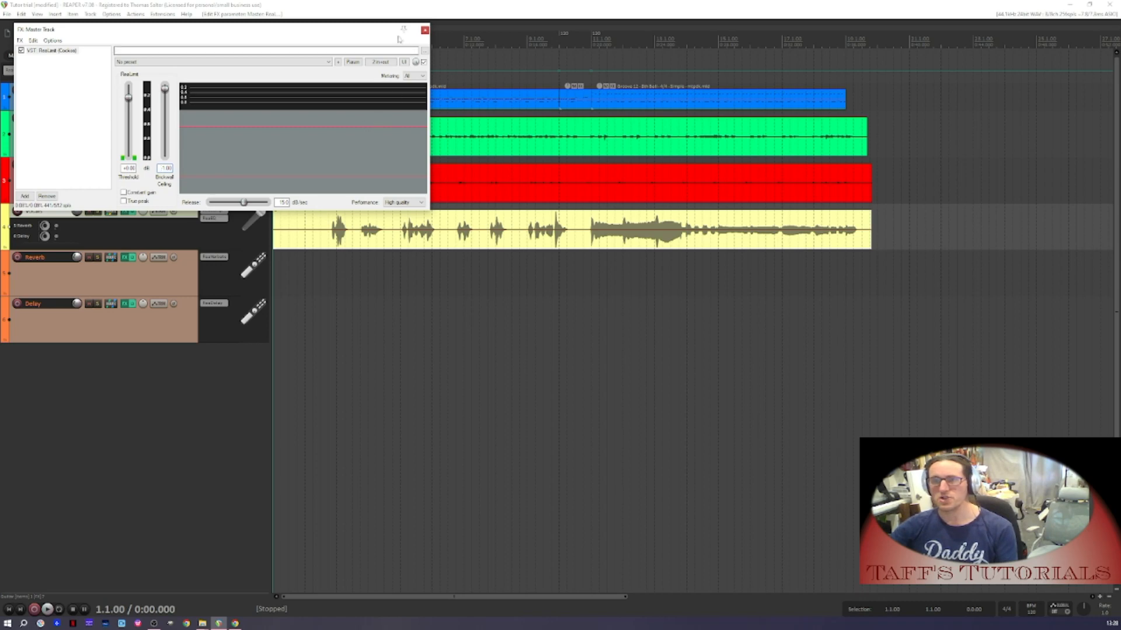
{"action": "left_click_drag", "start_coordinate": [346, 34], "coordinate": [336, 150]}
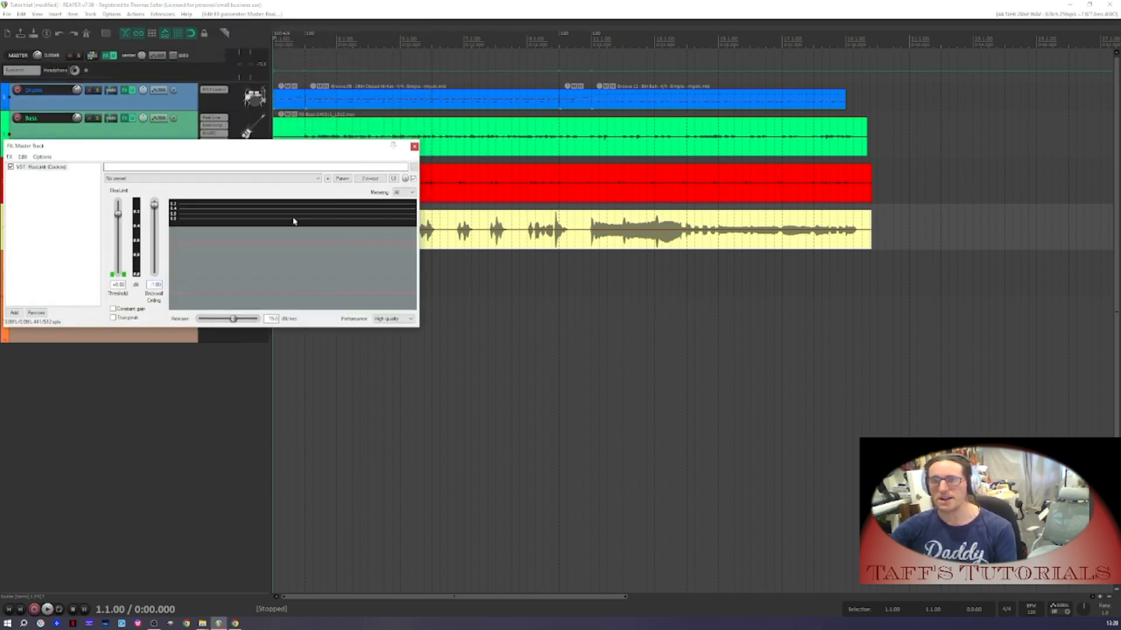
Play the mix from 1.3.00 to check the limiter on the master, and close the effect window
{"action": "left_click", "coordinate": [287, 39]}
{"action": "key", "text": "space"}
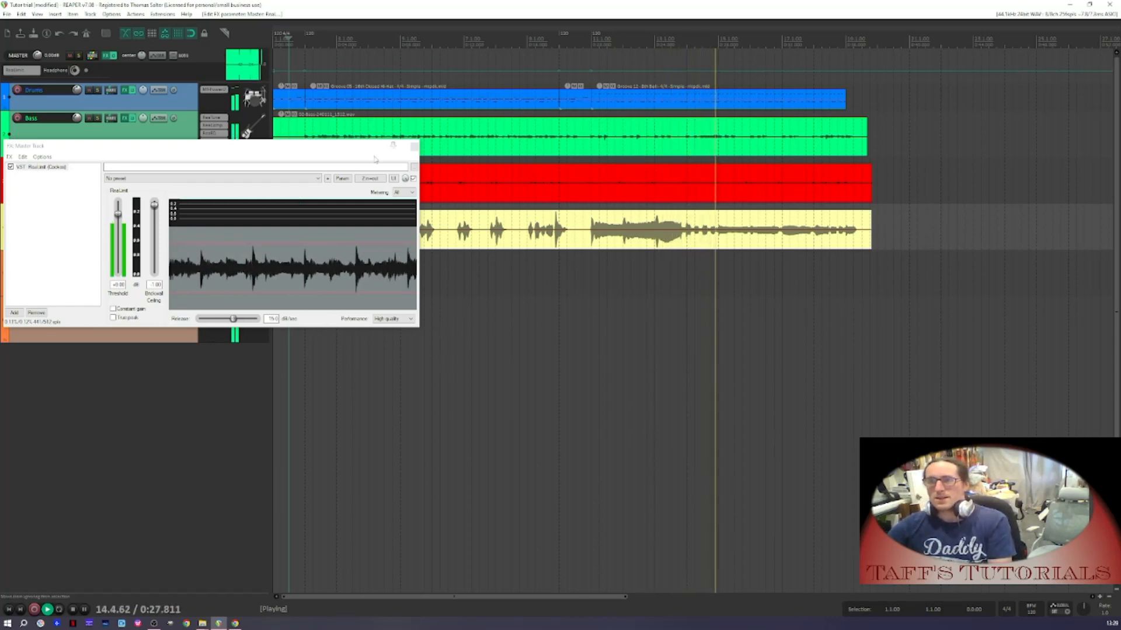
{"action": "key", "text": "space"}
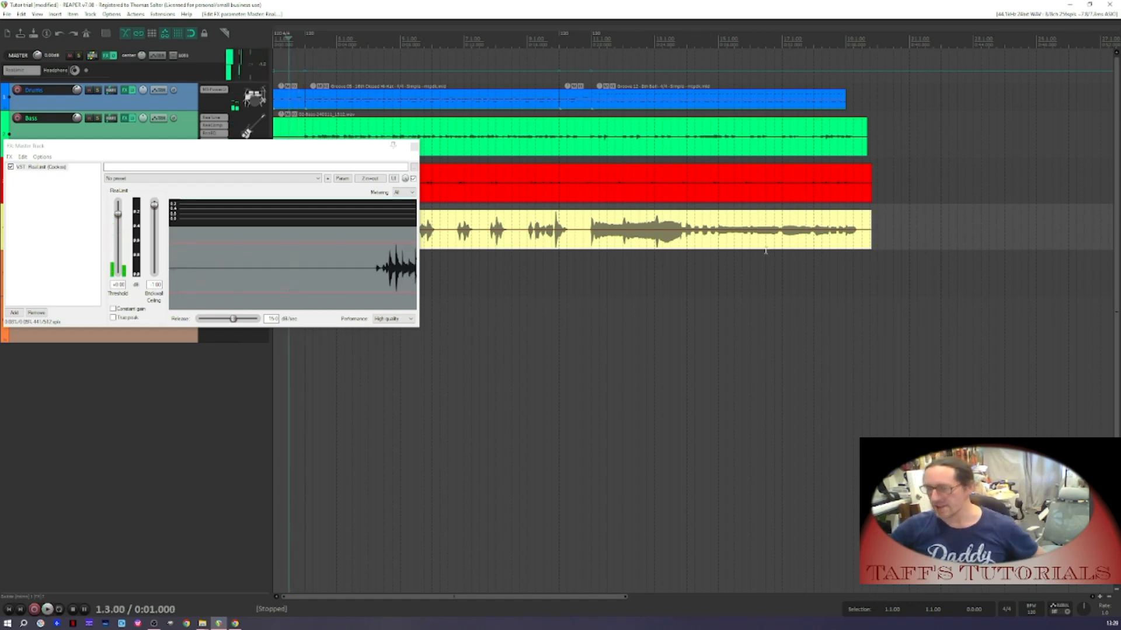
{"action": "left_click", "coordinate": [414, 146]}
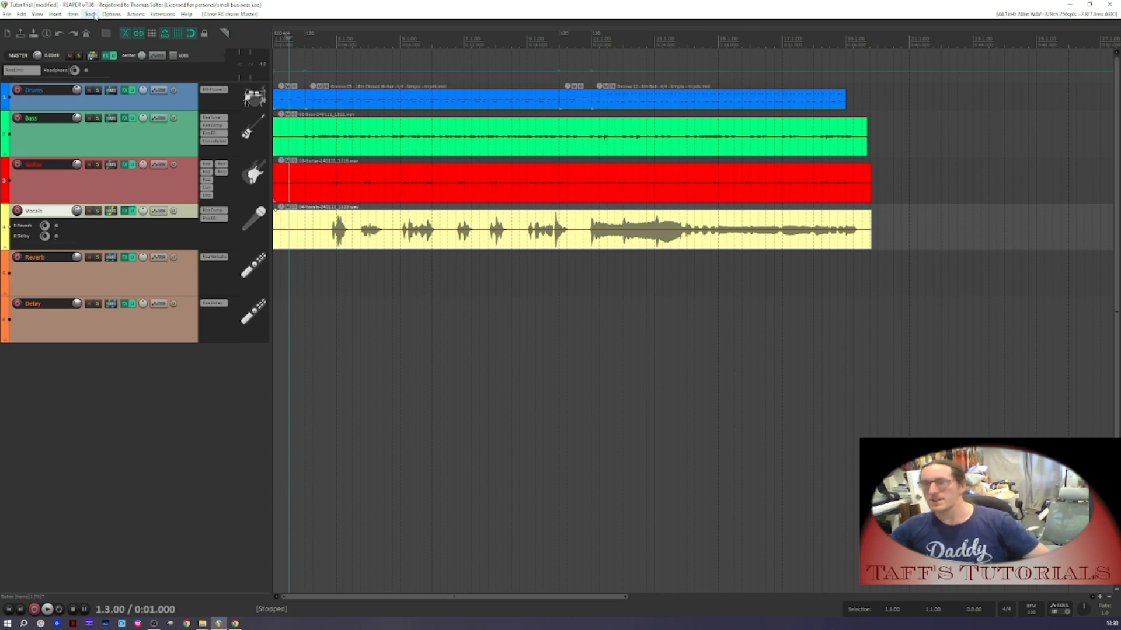
Perform a second dry run render of the master mix to check its levels with the limiter on, and close the report
{"action": "left_click", "coordinate": [92, 56]}
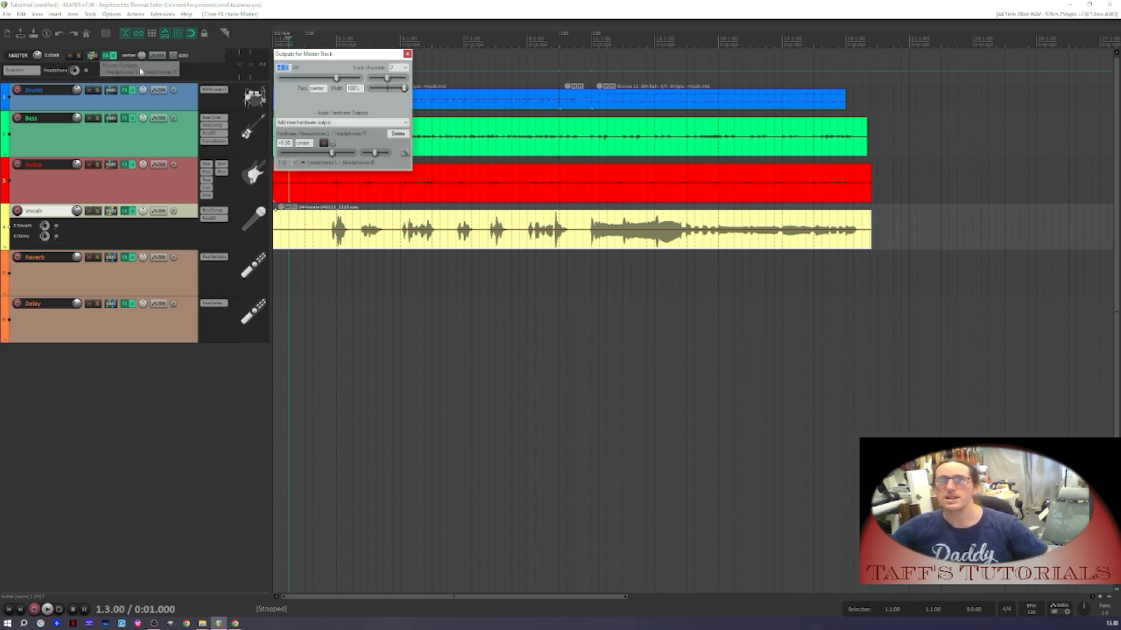
{"action": "left_click", "coordinate": [408, 53]}
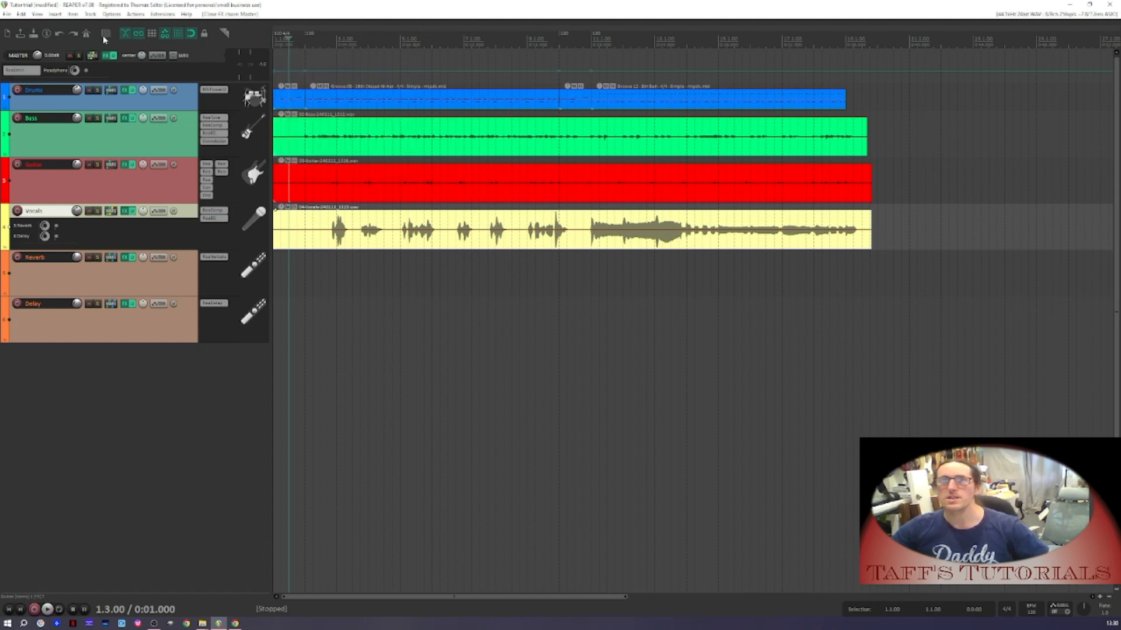
{"action": "left_click", "coordinate": [7, 15]}
{"action": "left_click", "coordinate": [42, 154]}
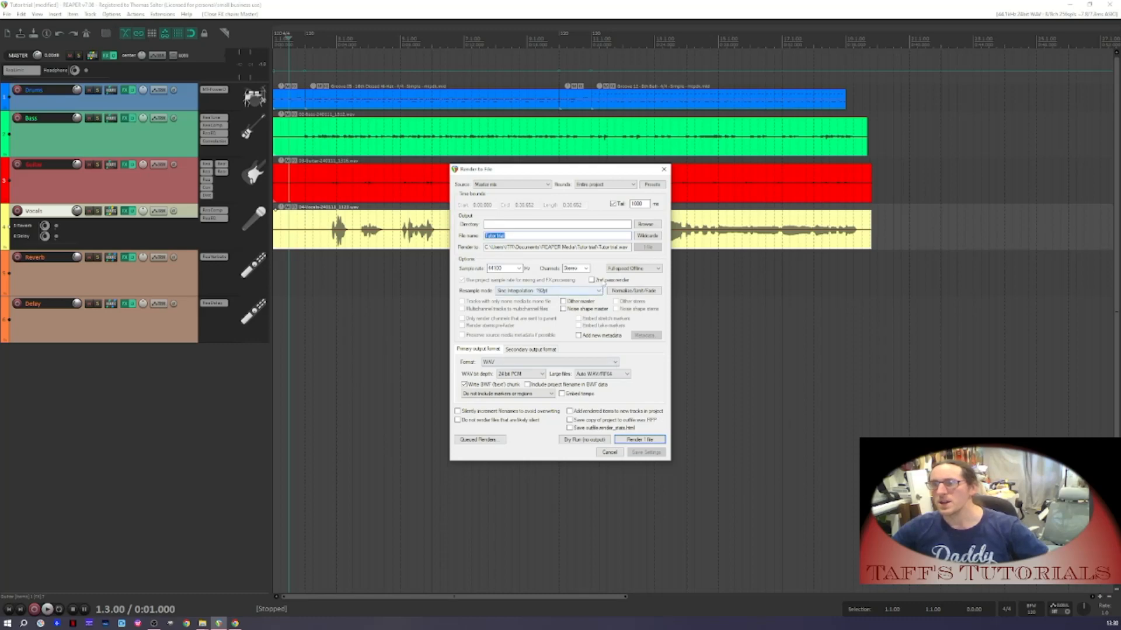
{"action": "left_click", "coordinate": [576, 440]}
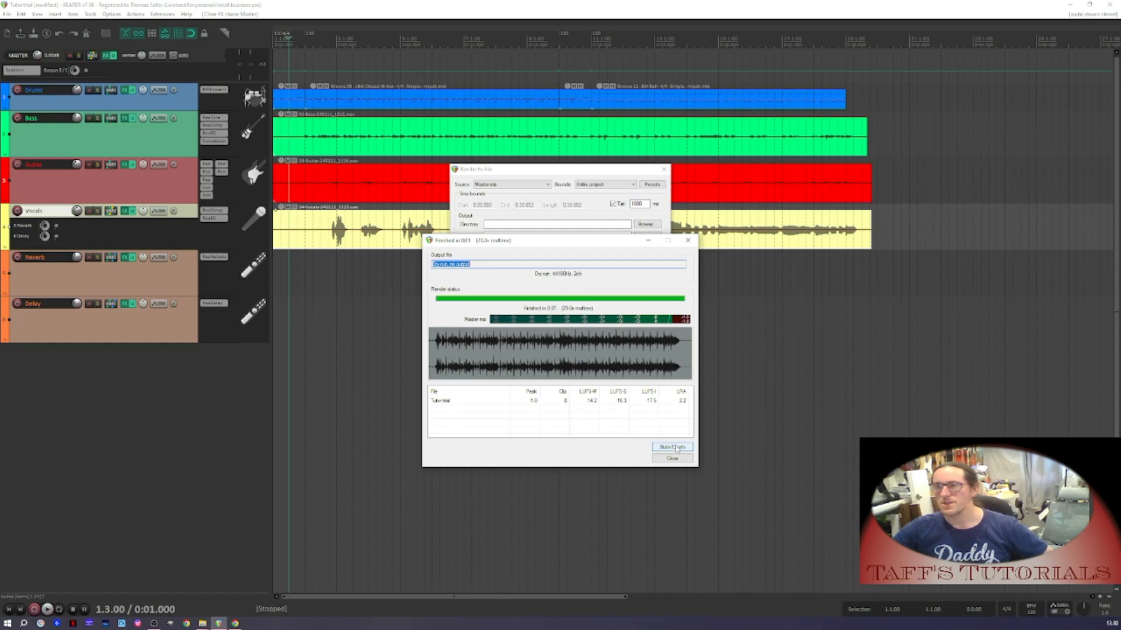
{"action": "left_click", "coordinate": [672, 459]}
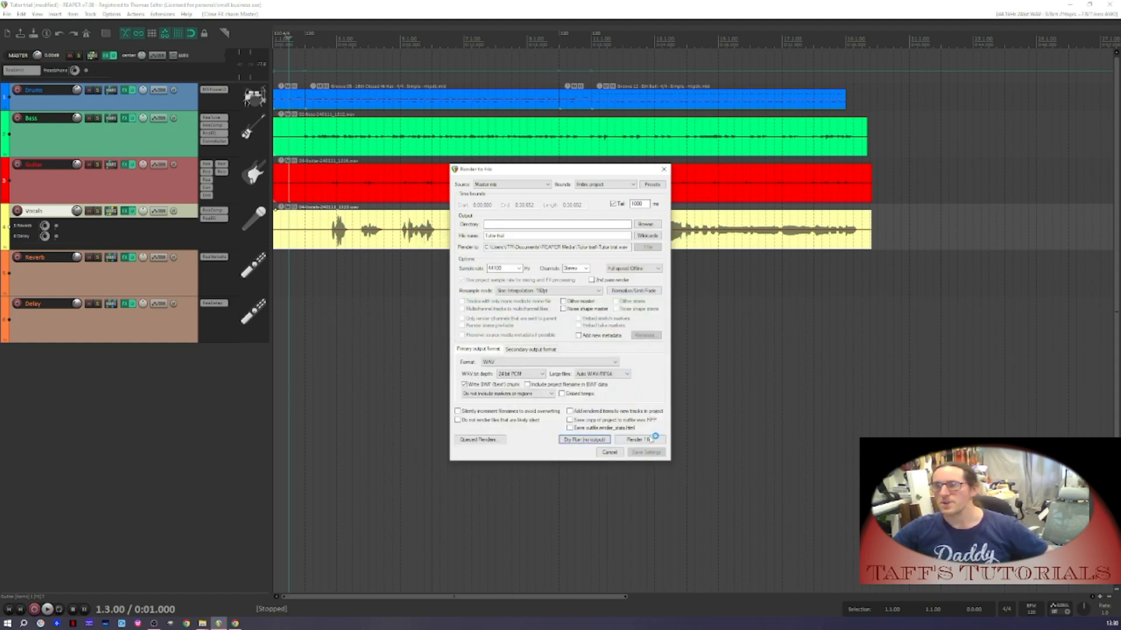
Render the master mix to the Tutor trial WAV file, and open the Tutor trial folder in File Explorer to locate it
{"action": "left_click", "coordinate": [651, 440]}
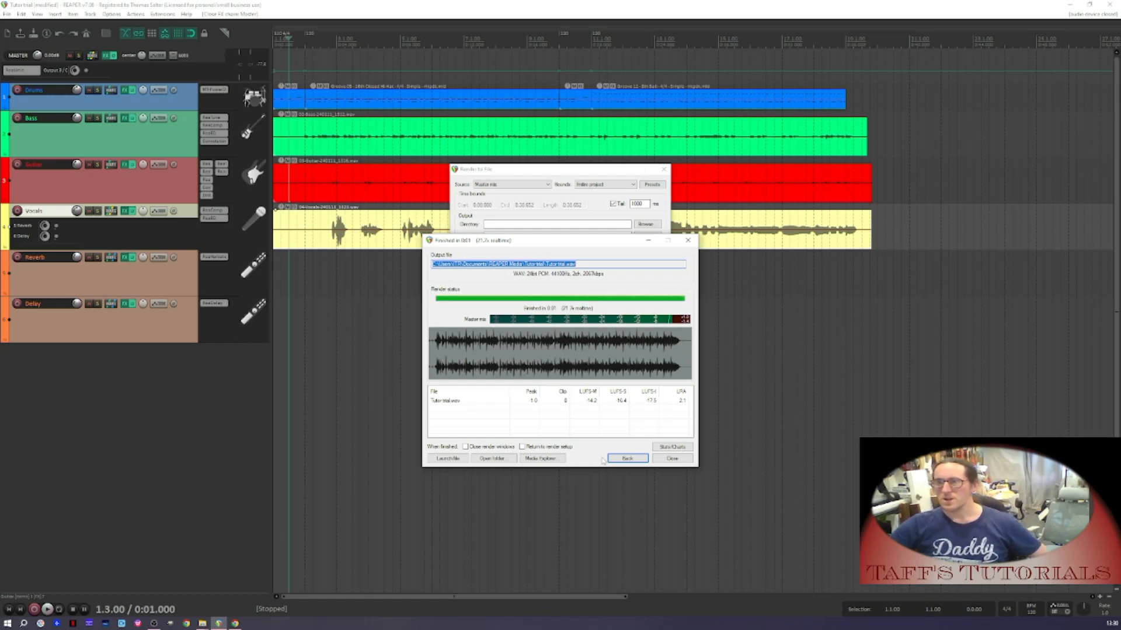
{"action": "left_click", "coordinate": [672, 459]}
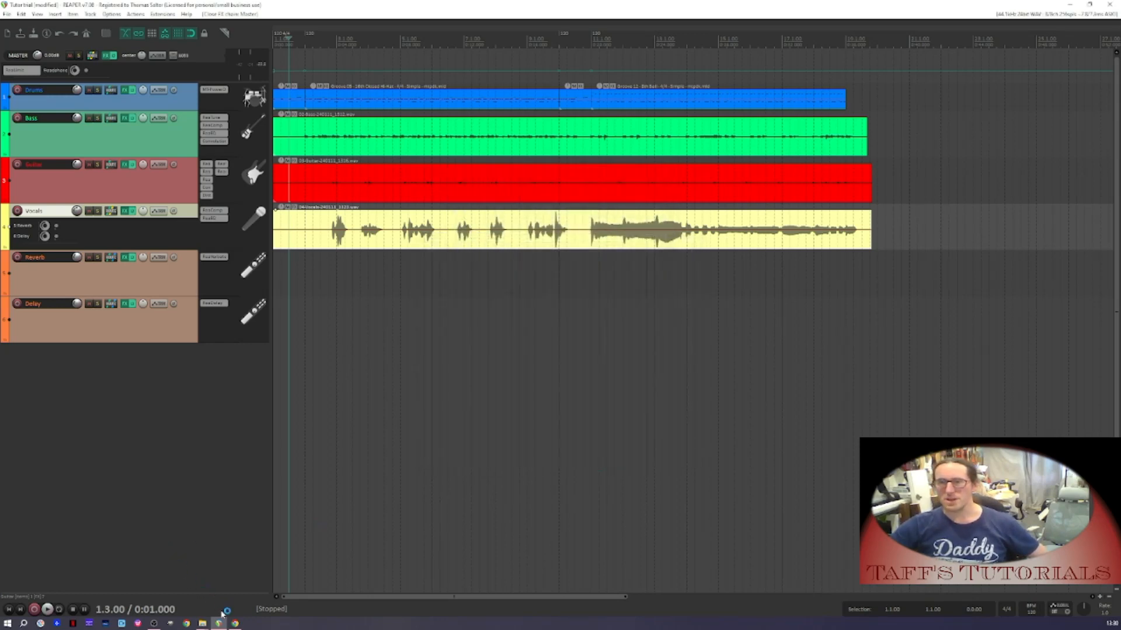
{"action": "left_click", "coordinate": [203, 623]}
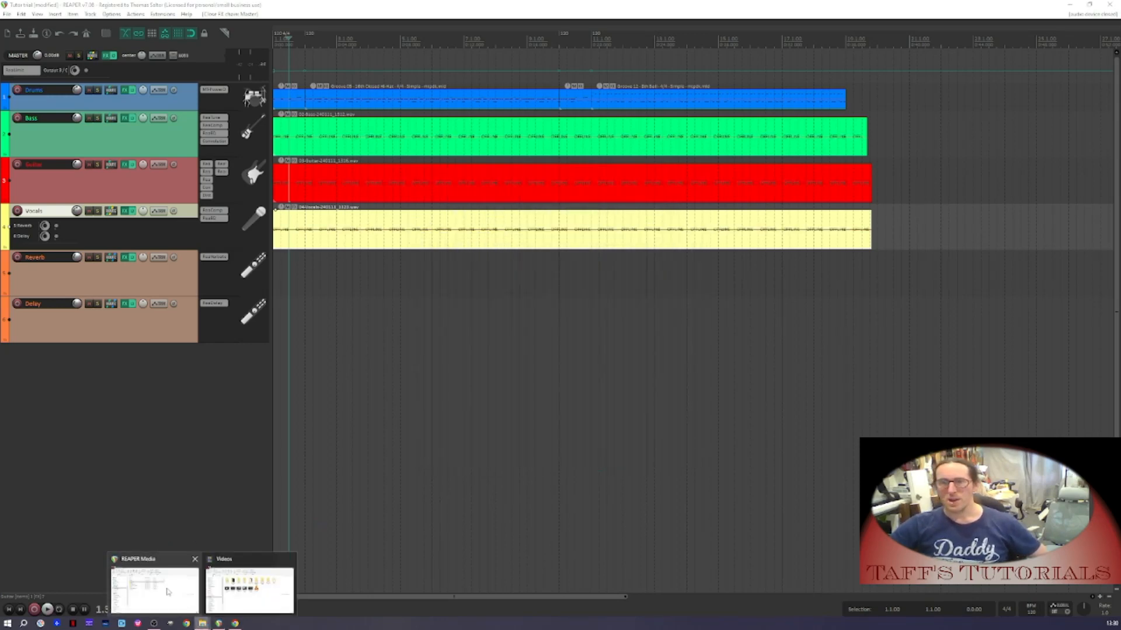
{"action": "left_click", "coordinate": [168, 592]}
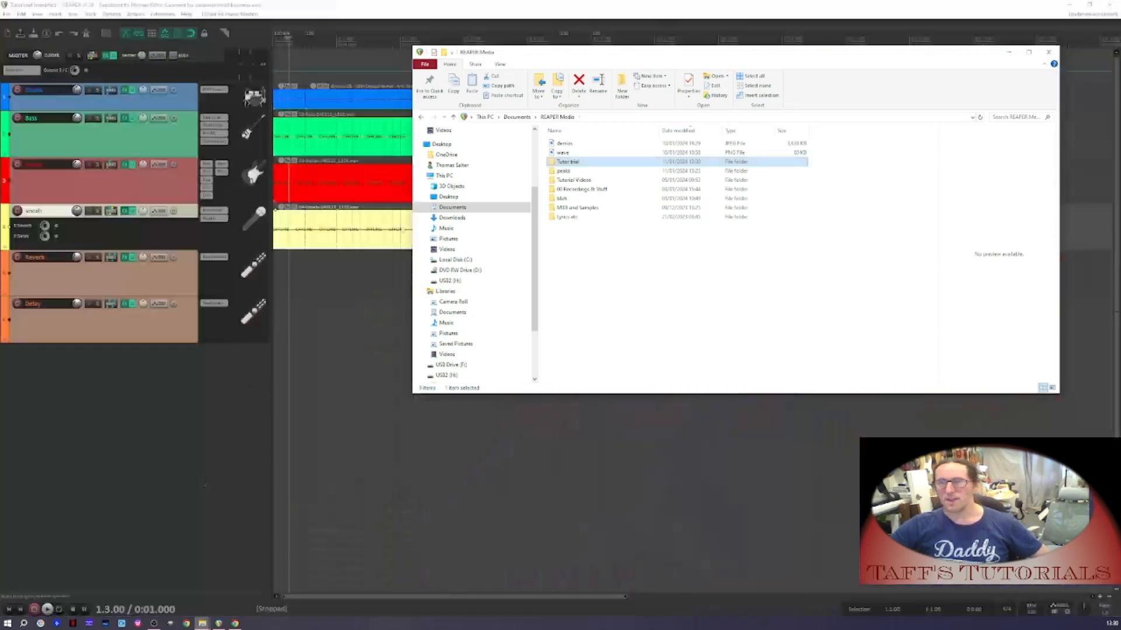
{"action": "double_click", "coordinate": [569, 164]}
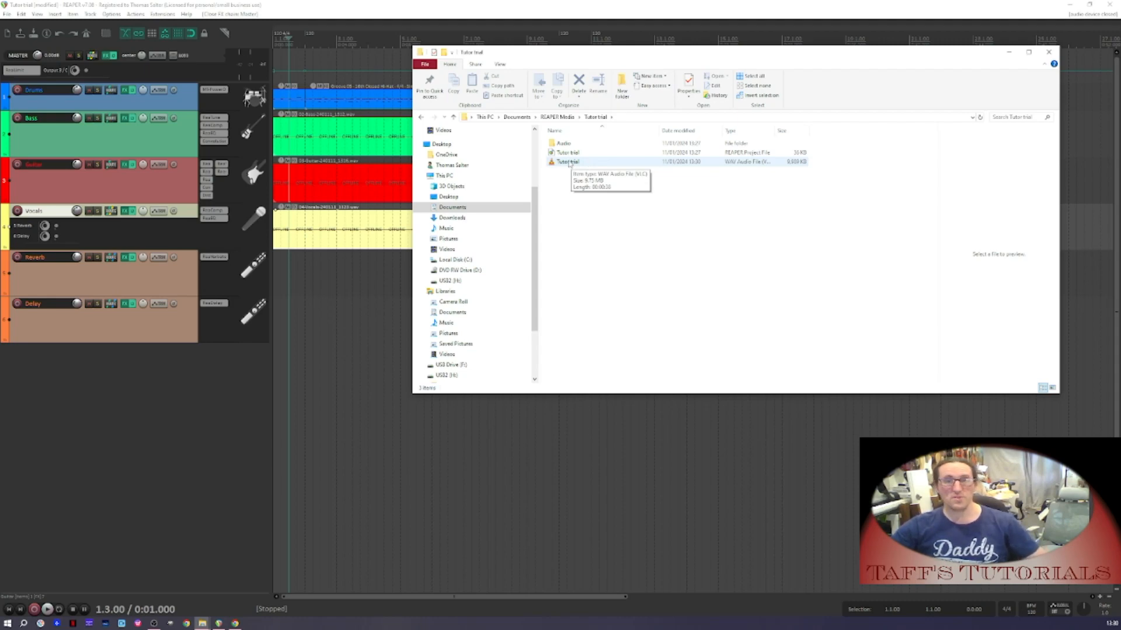
Return to REAPER and create an empty project in a new project tab
{"action": "left_click", "coordinate": [16, 10]}
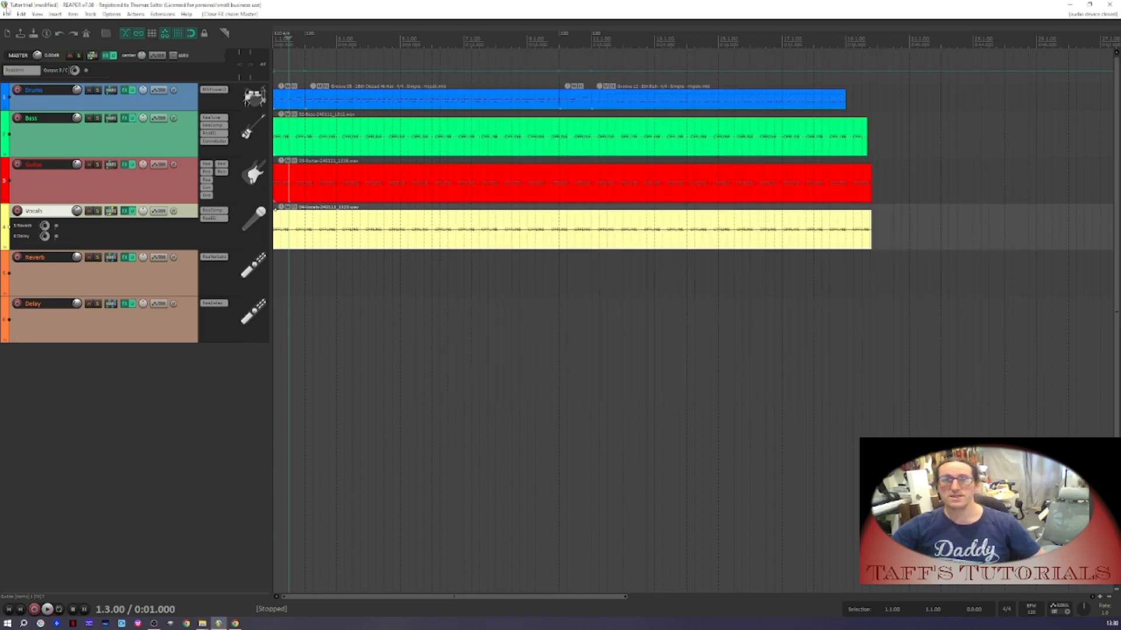
{"action": "left_click", "coordinate": [7, 14]}
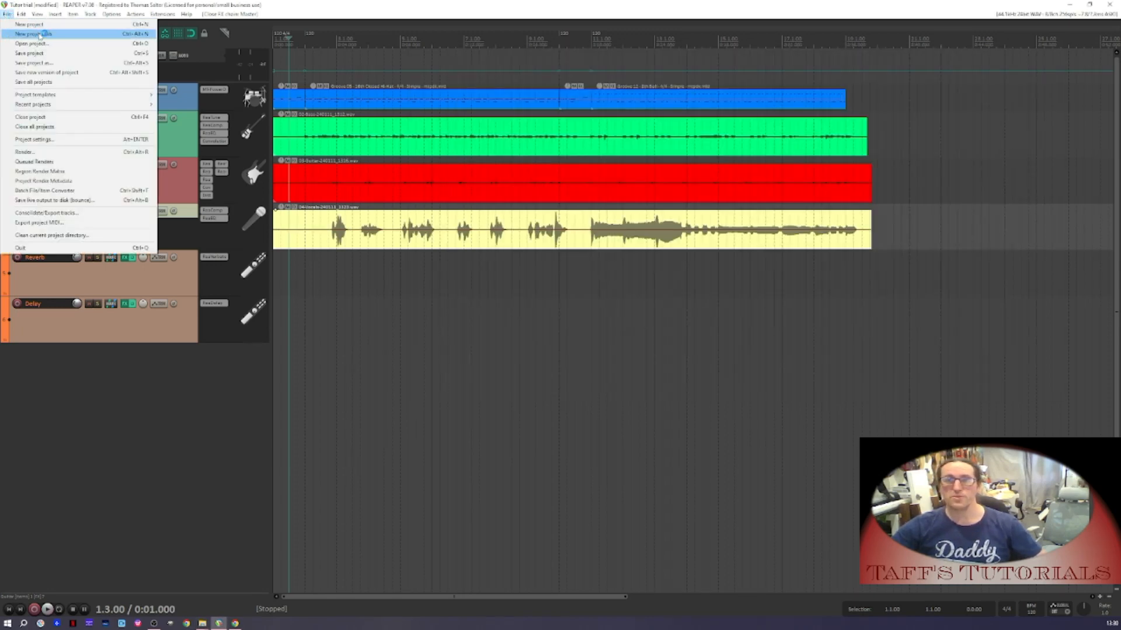
{"action": "left_click", "coordinate": [32, 33]}
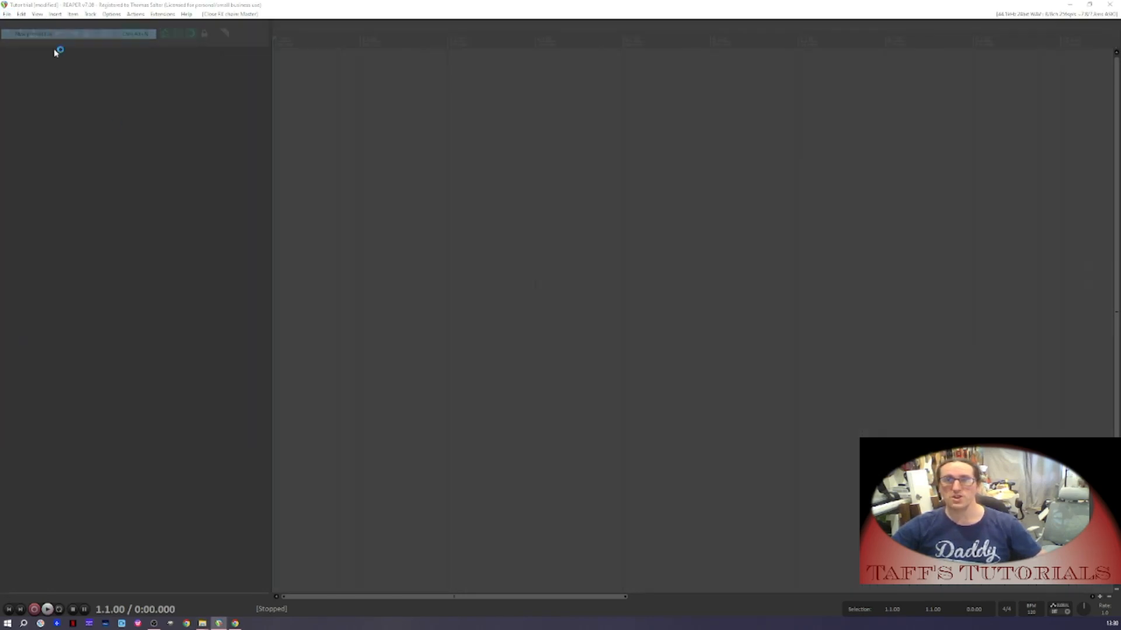
Import the rendered Tutor trial WAV from its File Explorer folder onto a track near the start of the new project
{"action": "left_click", "coordinate": [202, 624]}
{"action": "left_click", "coordinate": [250, 585]}
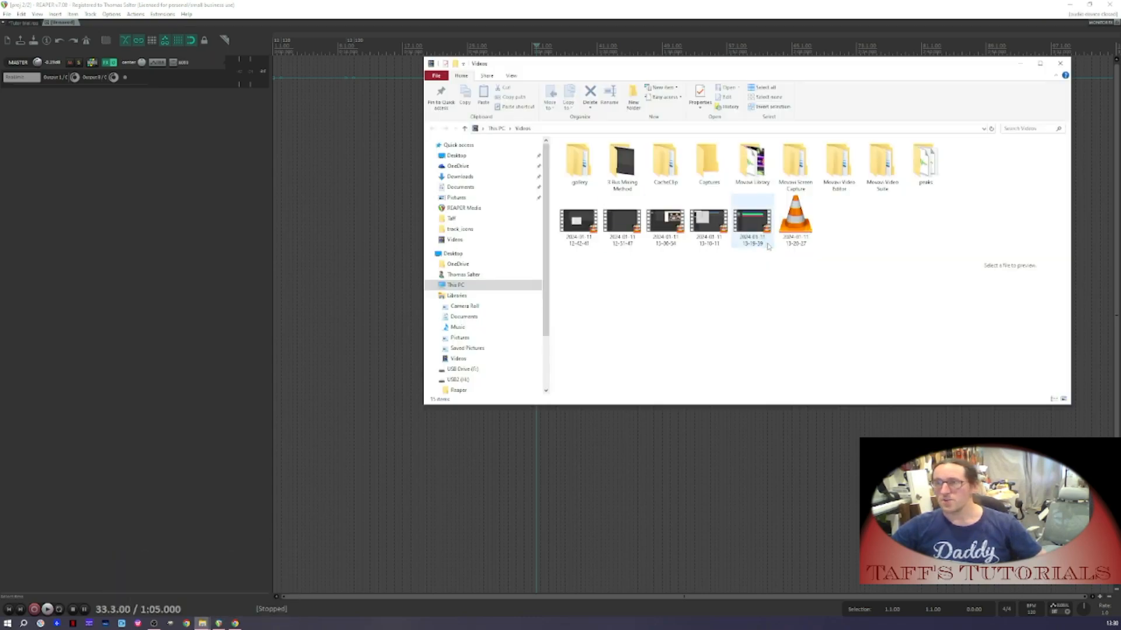
{"action": "left_click", "coordinate": [203, 623]}
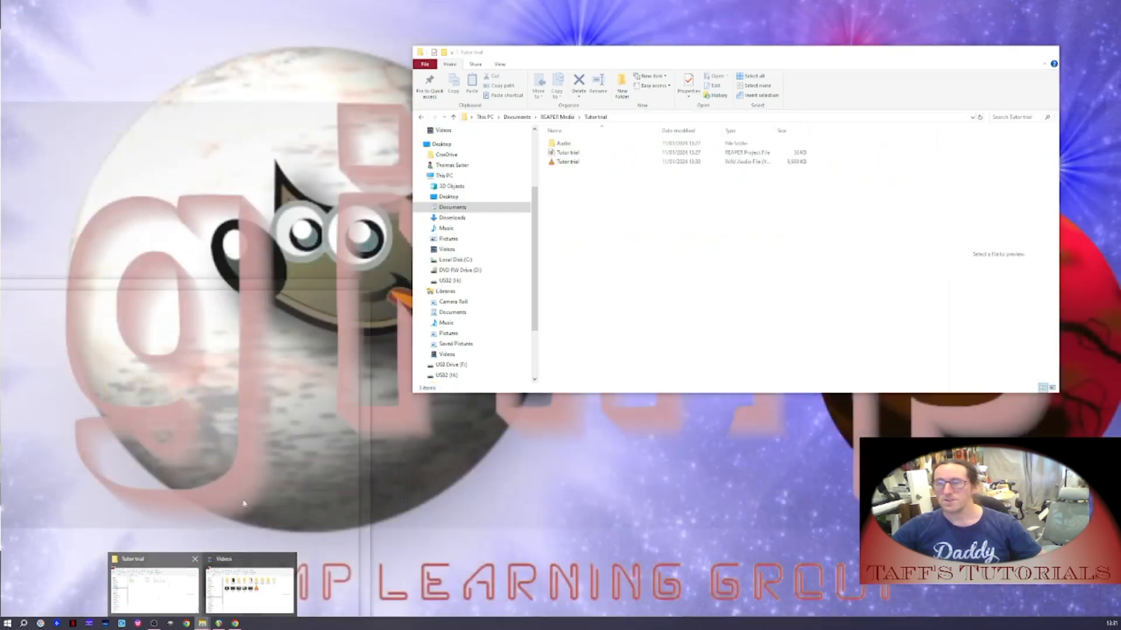
{"action": "left_click", "coordinate": [154, 595]}
{"action": "left_click_drag", "start_coordinate": [565, 162], "coordinate": [279, 126]}
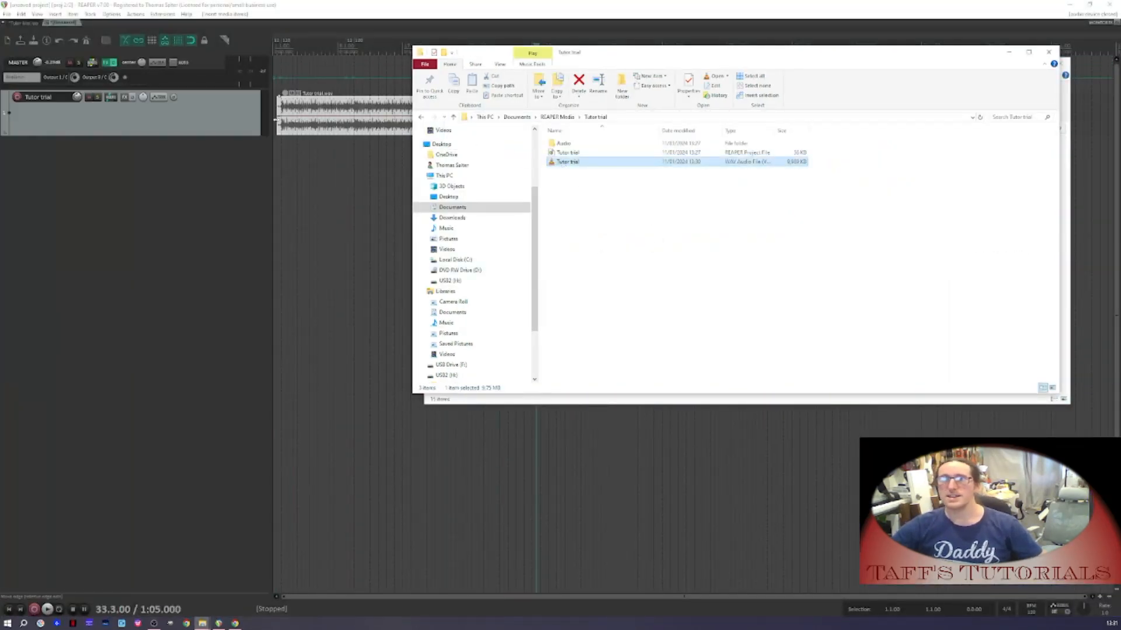
Play the imported Tutor trial mix from 2.1.00 to check the render, and stop playback
{"action": "left_click", "coordinate": [281, 44]}
{"action": "key", "text": "space"}
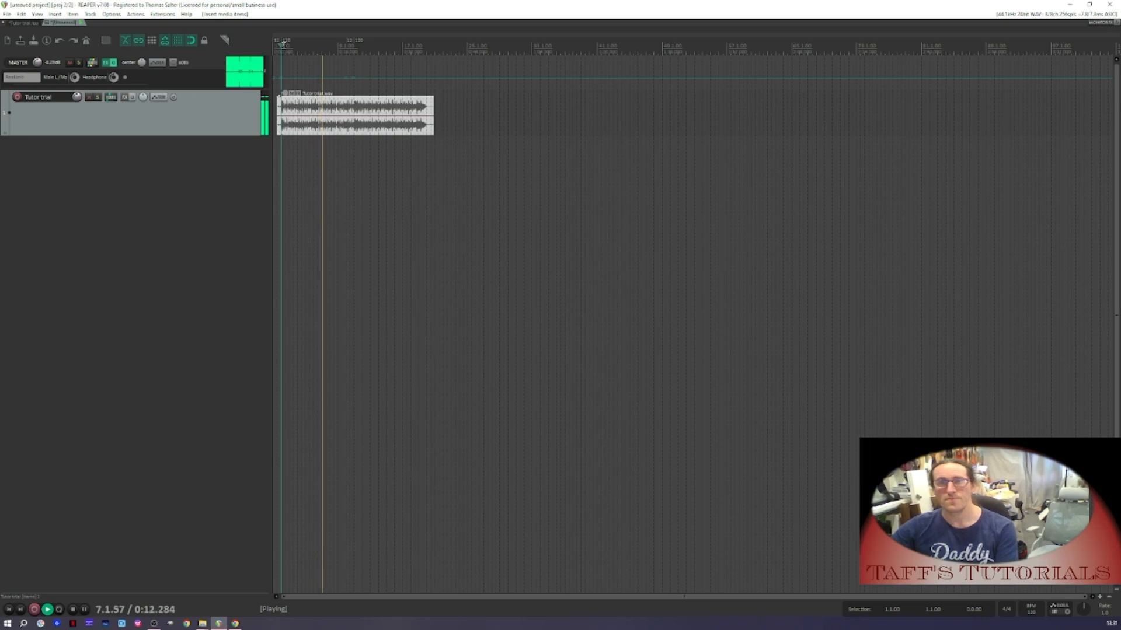
{"action": "key", "text": "space"}
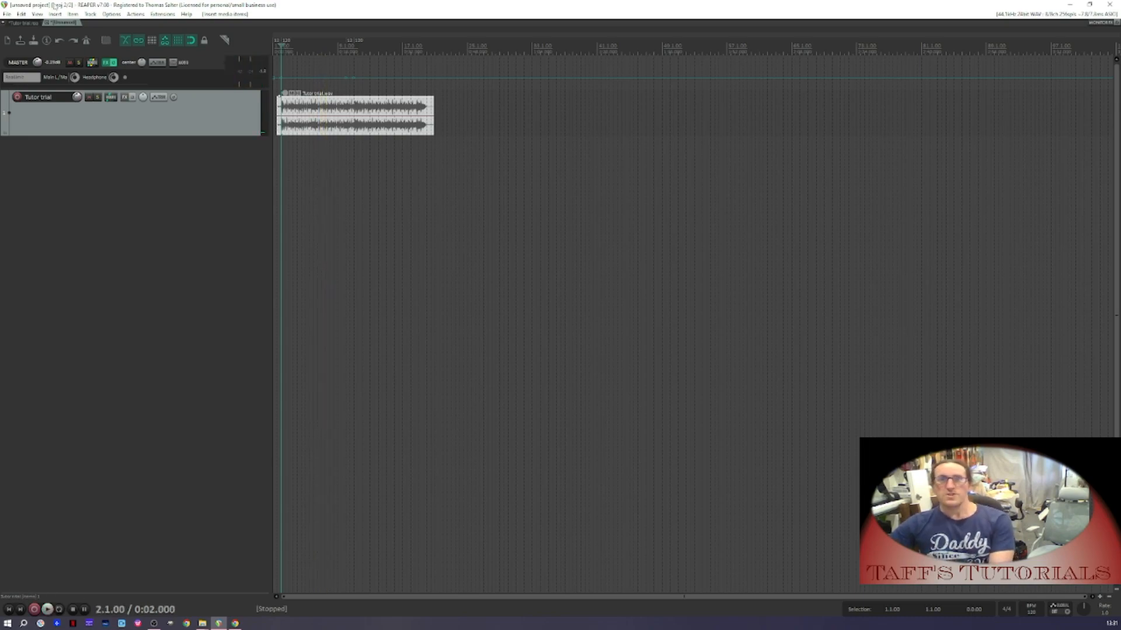
Copy all tracks, Drums through Delay, from the Tutor trial project and paste them into the new unsaved project below the rendered track
{"action": "left_click", "coordinate": [21, 23]}
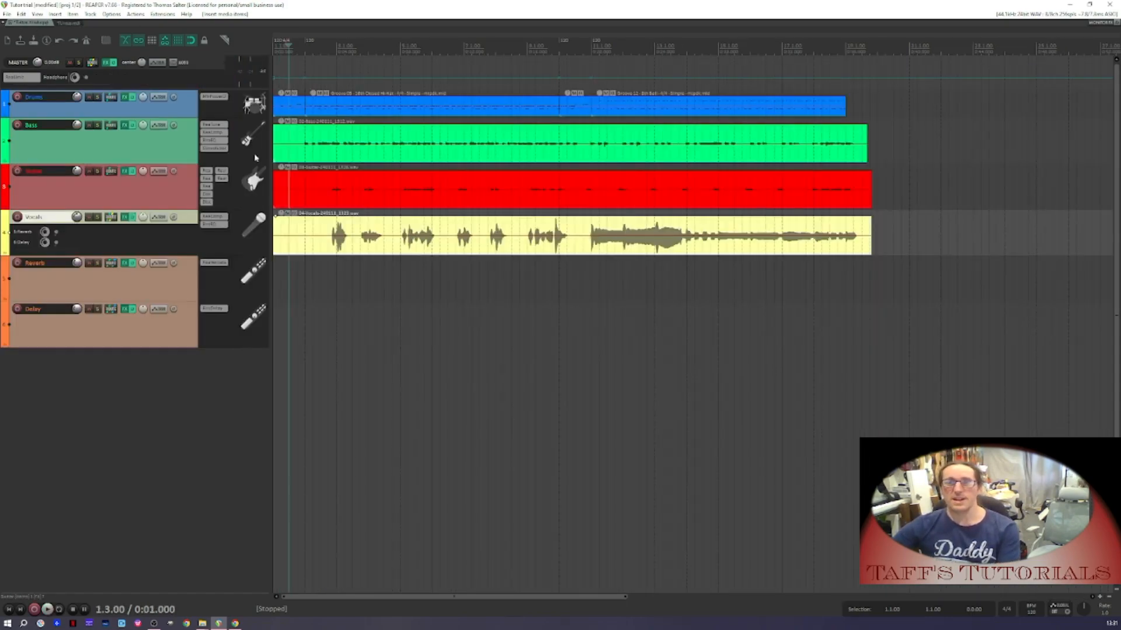
{"action": "left_click", "coordinate": [166, 327]}
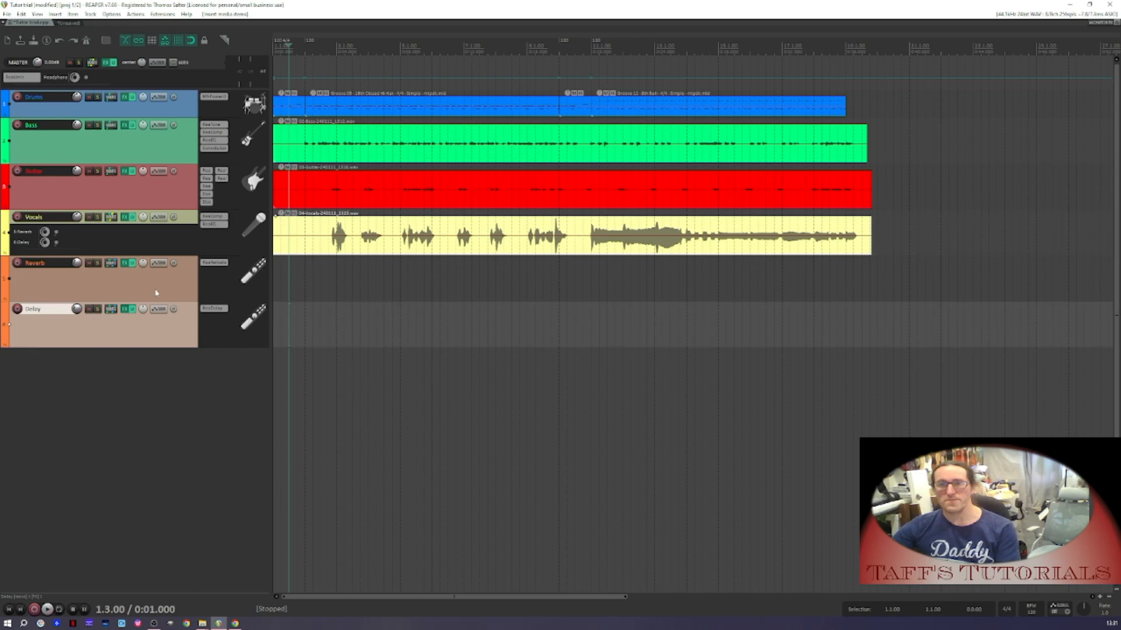
{"action": "left_click", "coordinate": [182, 110], "text": "shift"}
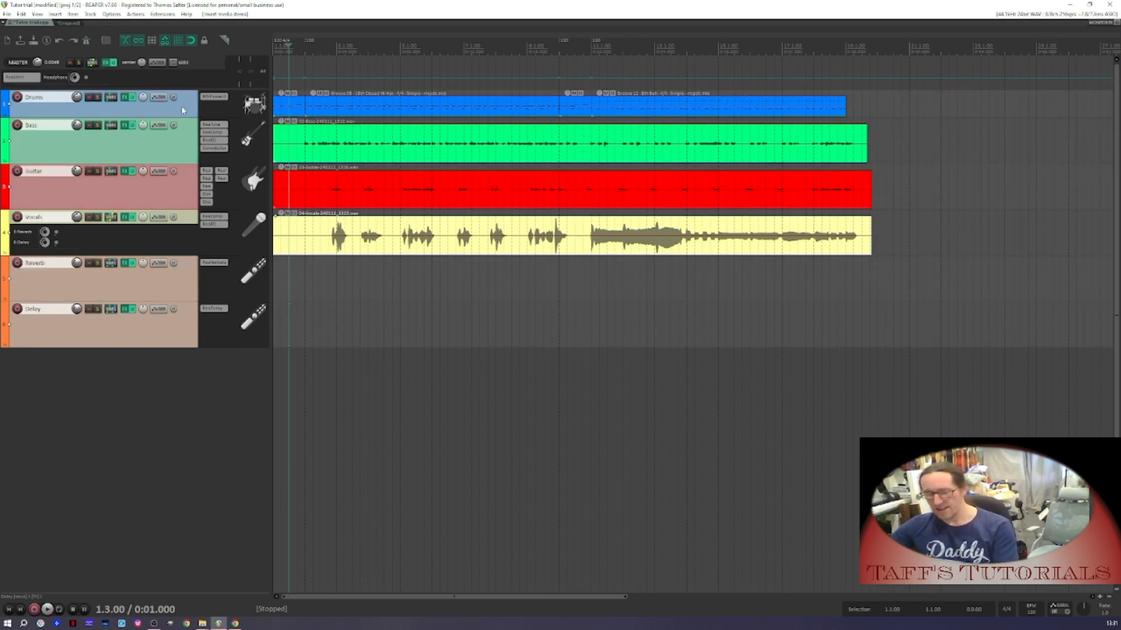
{"action": "left_click", "coordinate": [78, 24]}
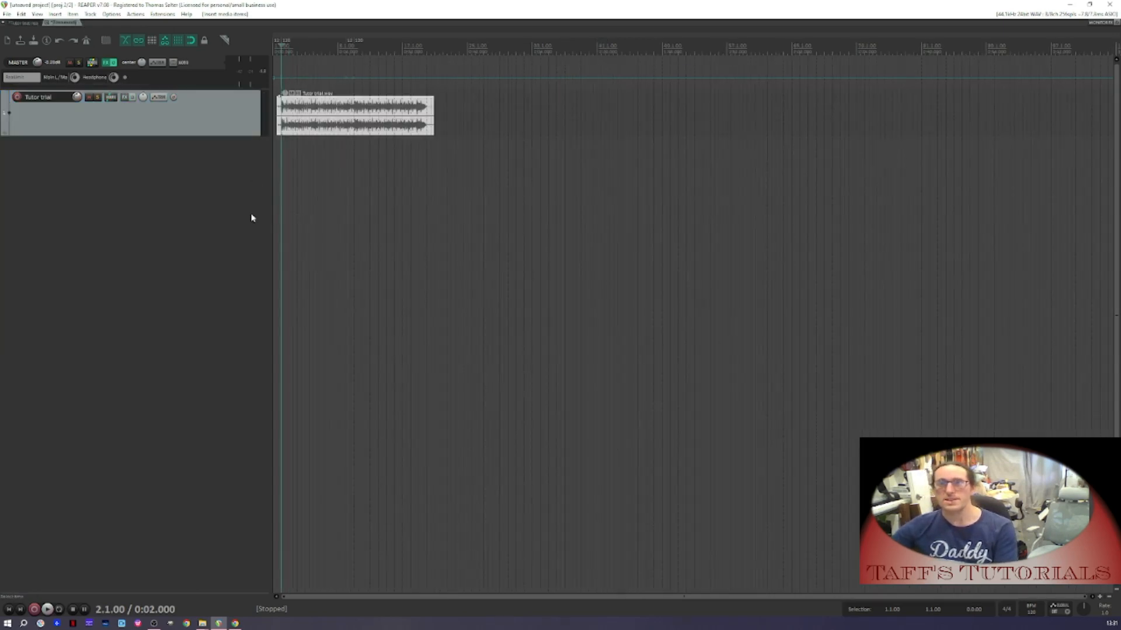
{"action": "key", "text": "ctrl+v"}
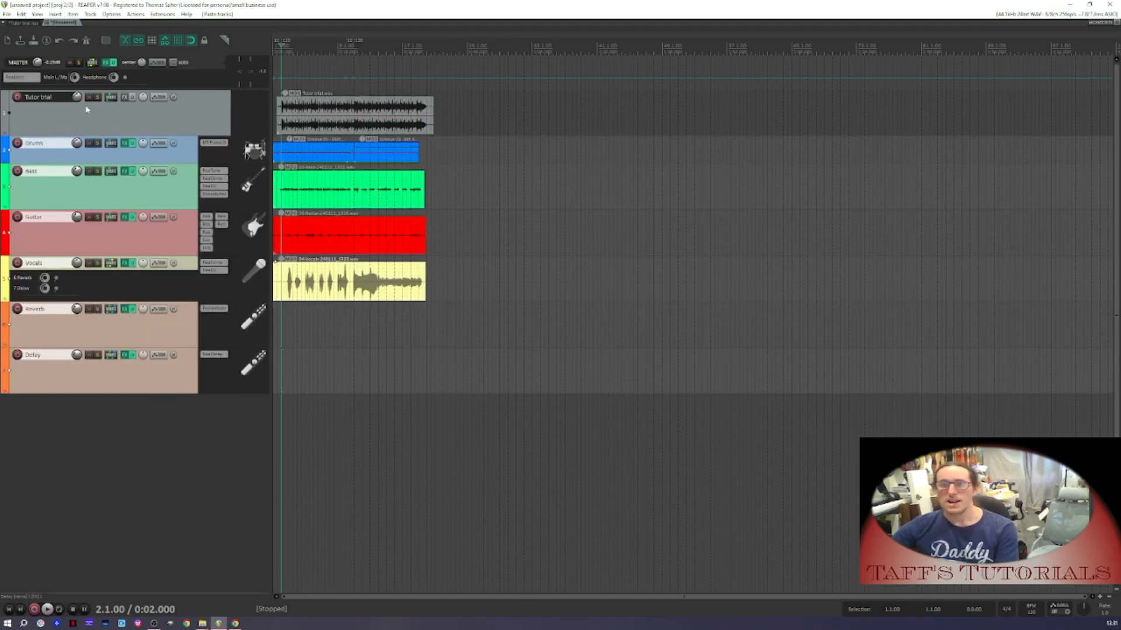
Mute the Tutor trial track and briefly play the pasted tracks from 2.1.00
{"action": "left_click", "coordinate": [89, 97]}
{"action": "key", "text": "space"}
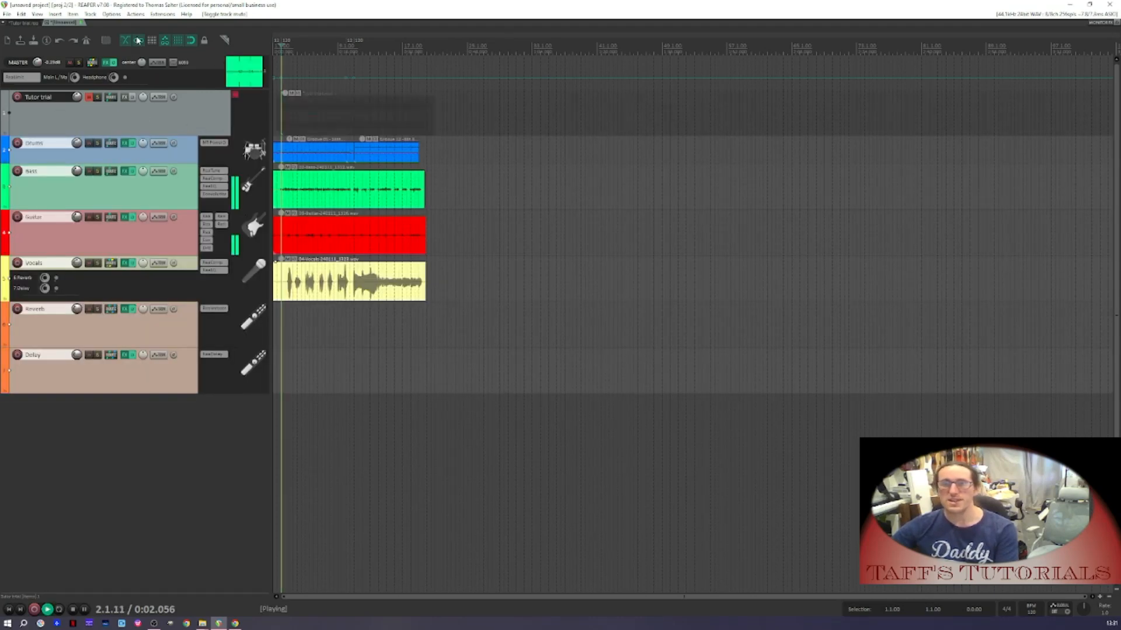
{"action": "key", "text": "space"}
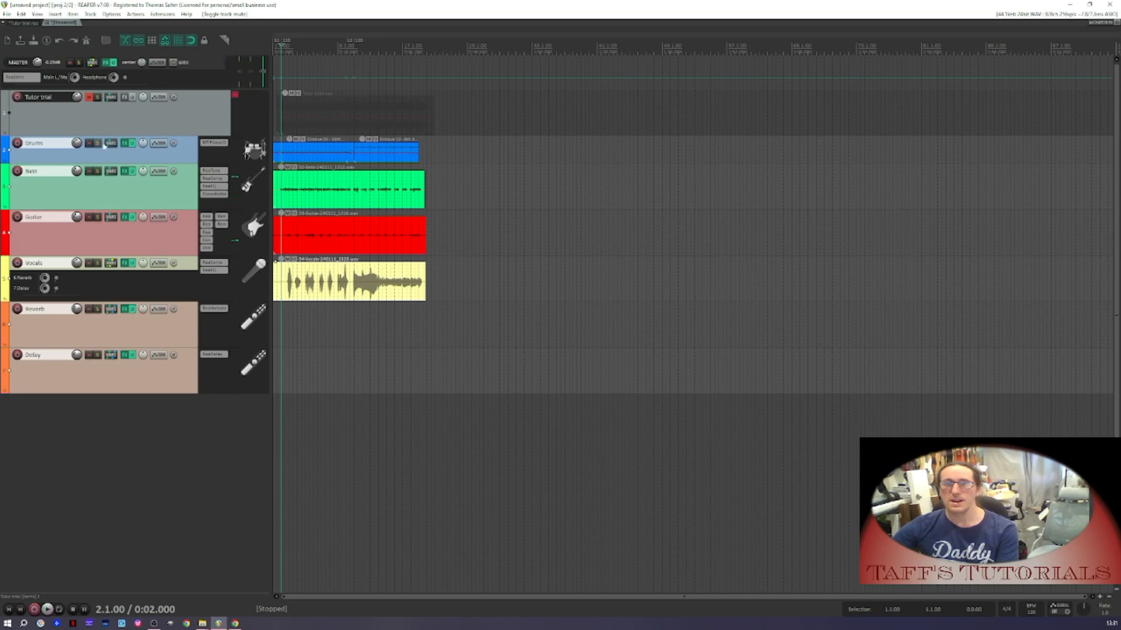
Open and close the MT-PowerDrumKit effect on the Drums track, and play the pasted tracks again from 2.1.00
{"action": "left_click", "coordinate": [125, 143]}
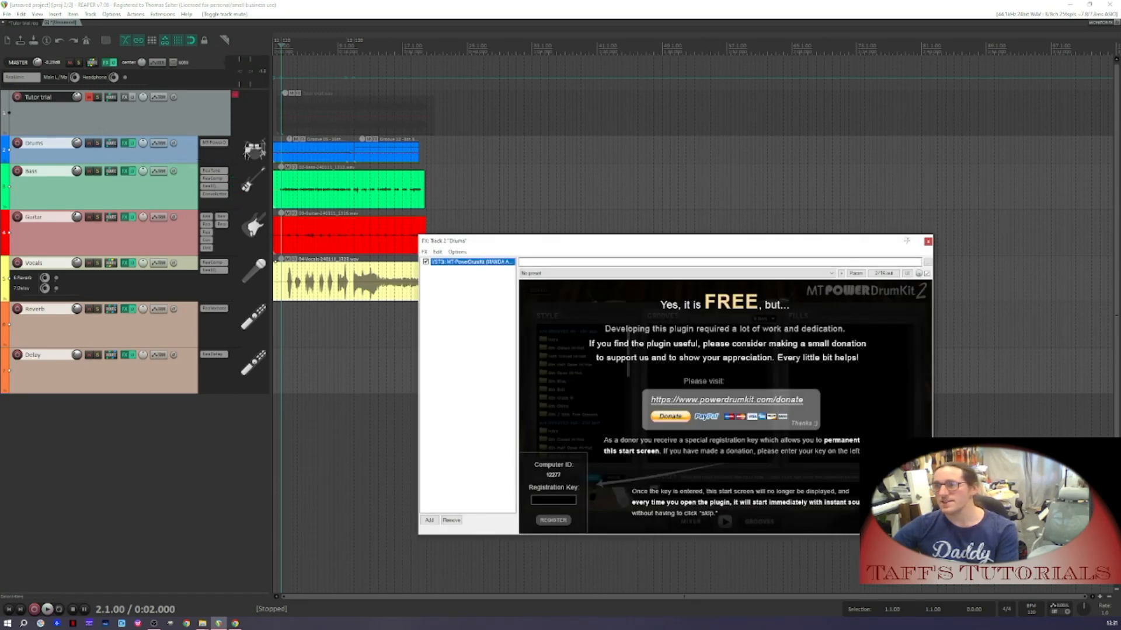
{"action": "left_click", "coordinate": [927, 241]}
{"action": "key", "text": "space"}
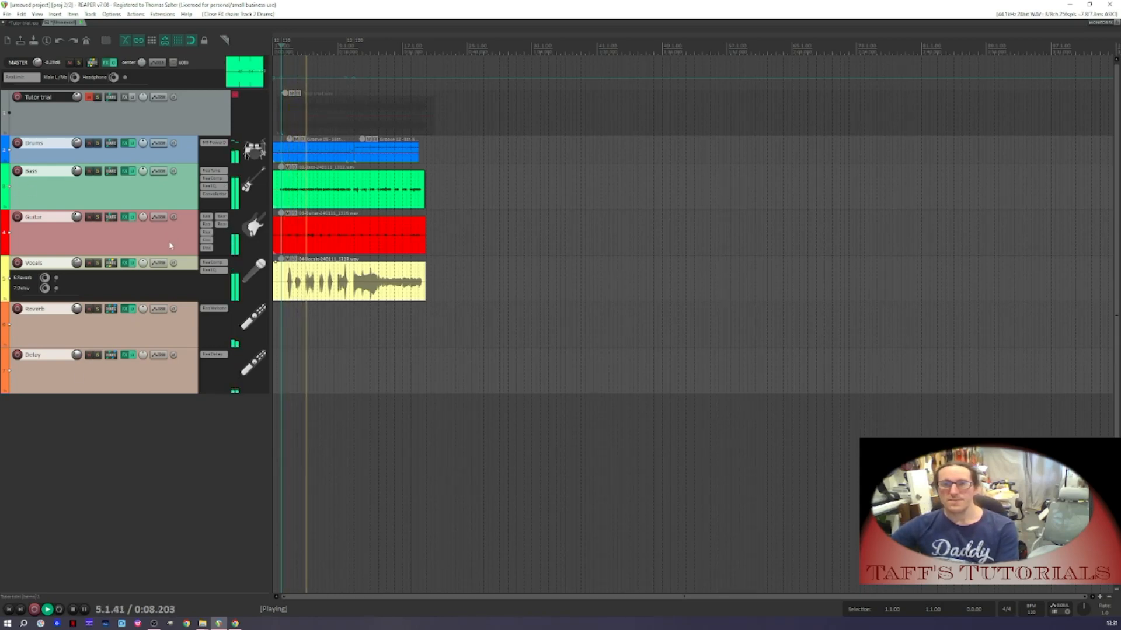
{"action": "key", "text": "space"}
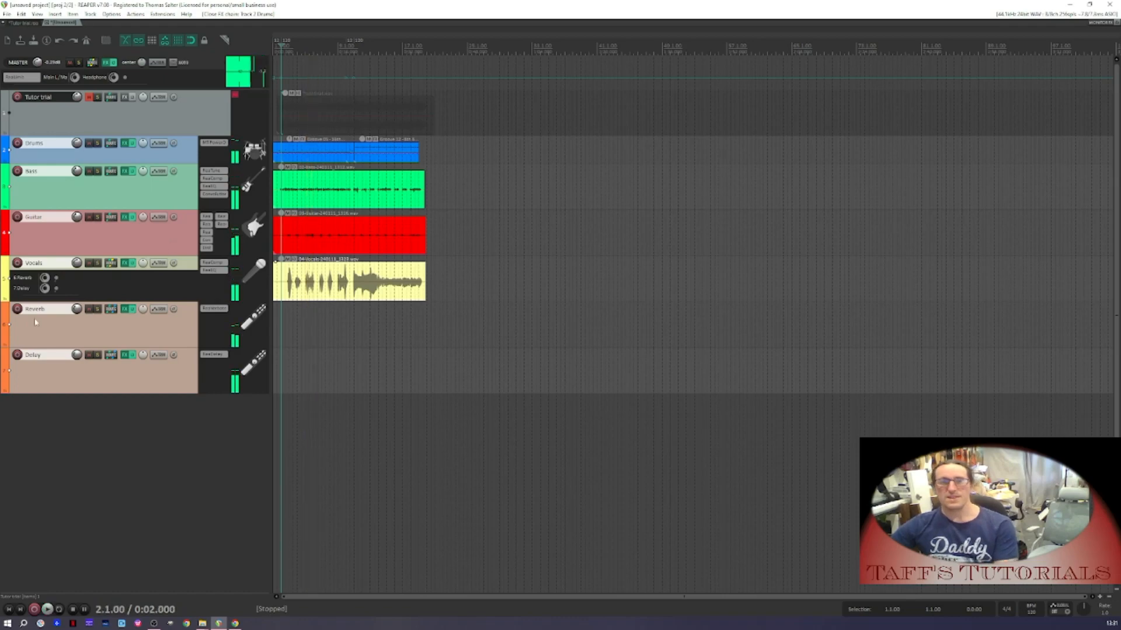